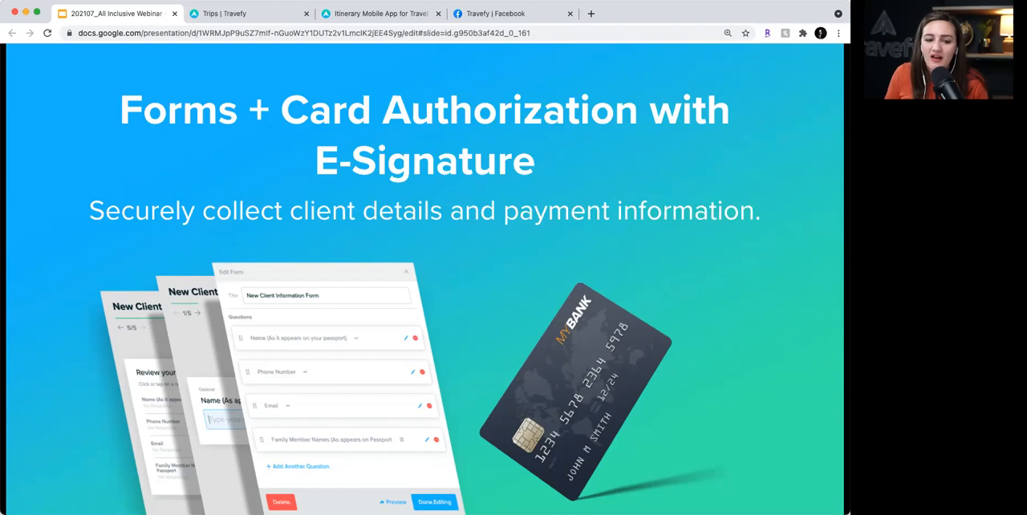
{"action": "key", "text": "Right"}
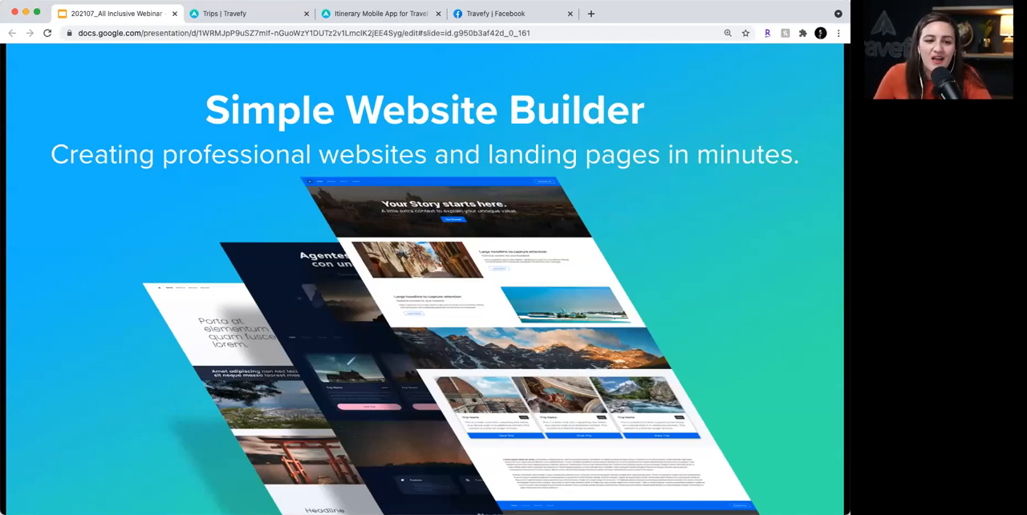
{"action": "key", "text": "Right"}
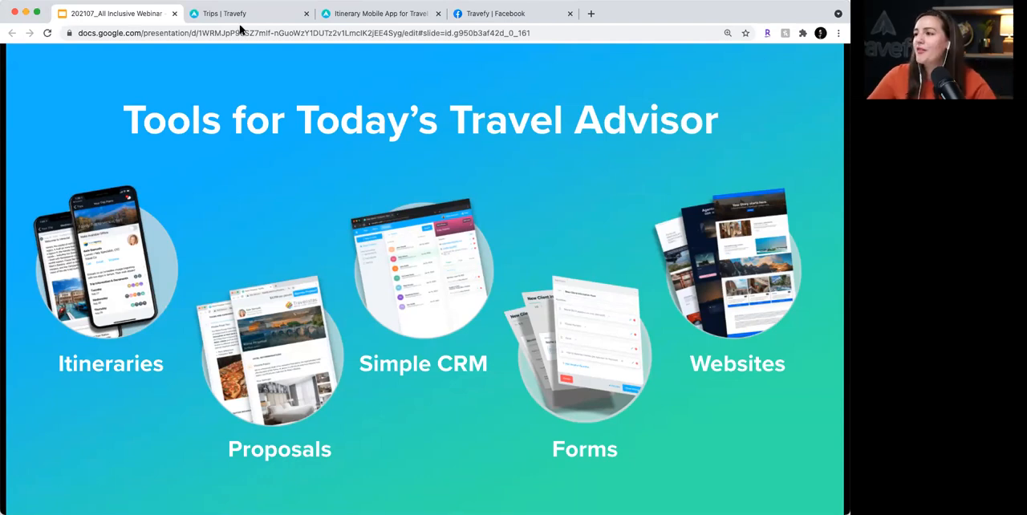
- Switch to the Travefy trips list and examine the new trip types and the All-Inclusive Proposal Template's type options
{"action": "left_click", "coordinate": [190, 15]}
{"action": "left_click", "coordinate": [190, 98]}
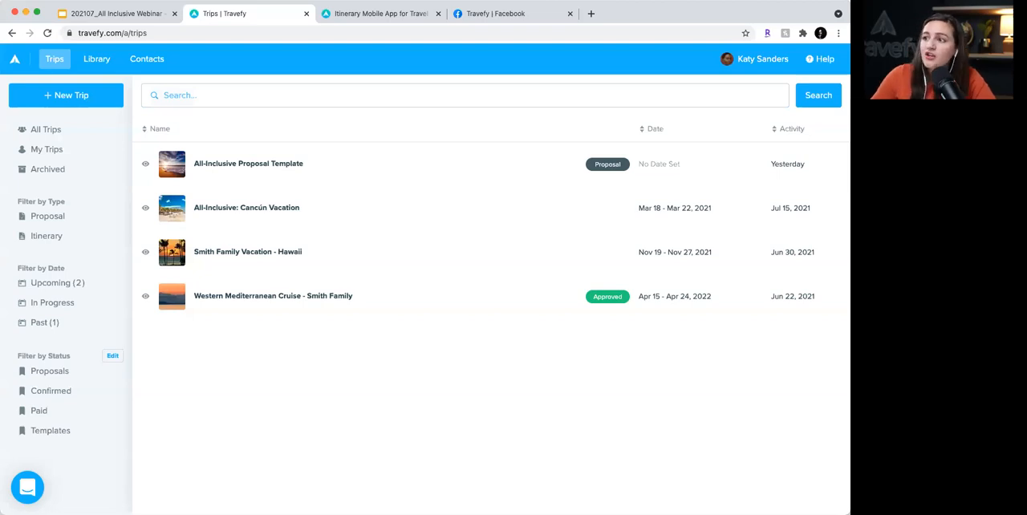
{"action": "left_click", "coordinate": [80, 96]}
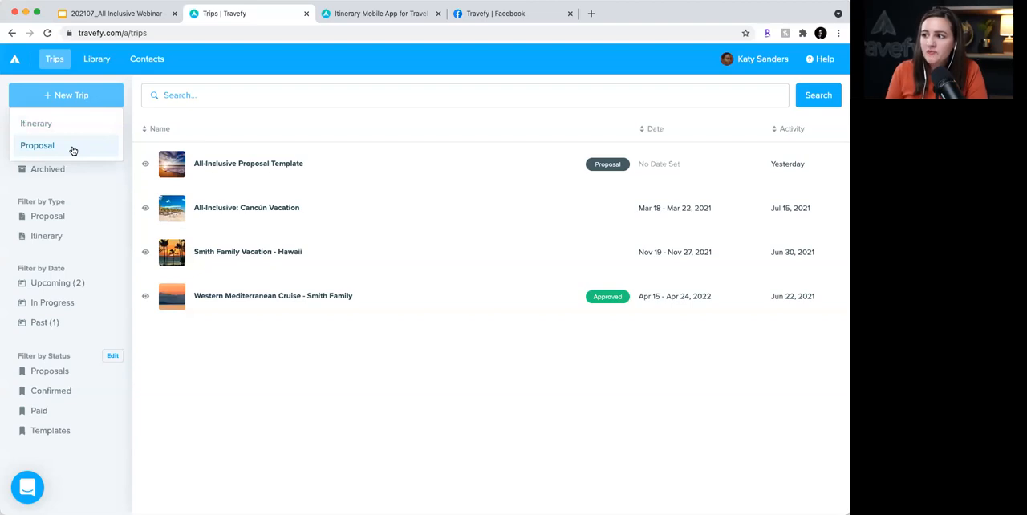
{"action": "left_click", "coordinate": [277, 178]}
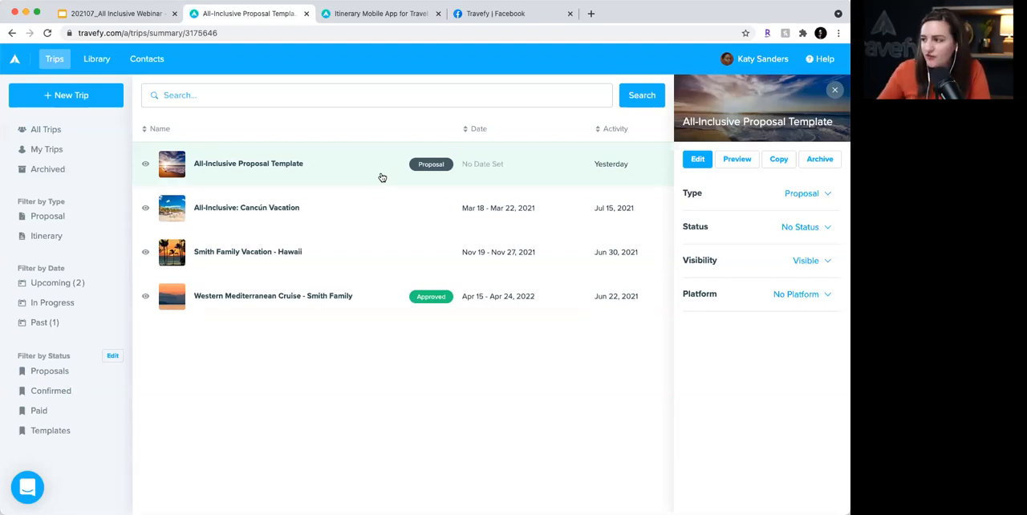
{"action": "left_click", "coordinate": [803, 197]}
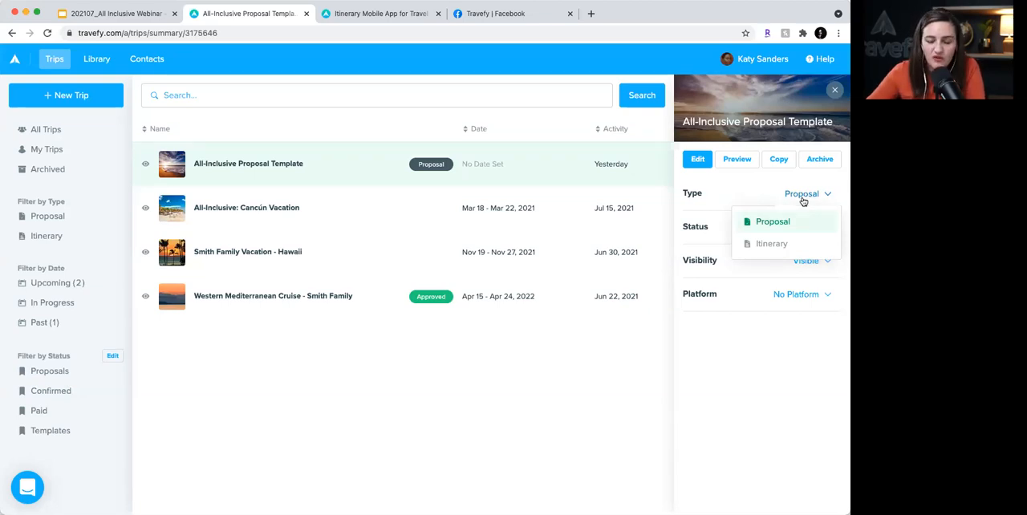
{"action": "left_click", "coordinate": [803, 199]}
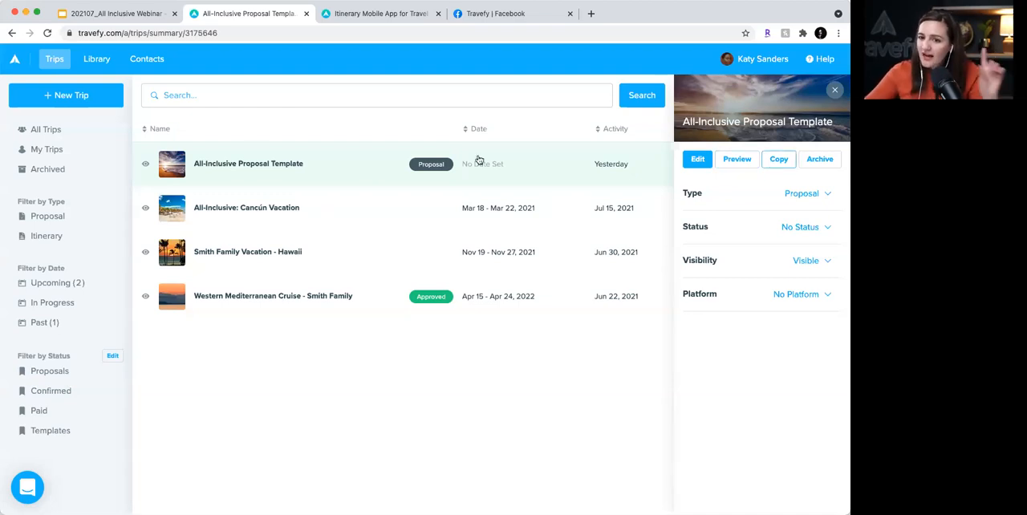
- Create a new proposal and, in its trip settings, name it with the client family's name followed by "All Inclusive Proposal"
{"action": "left_click", "coordinate": [99, 97]}
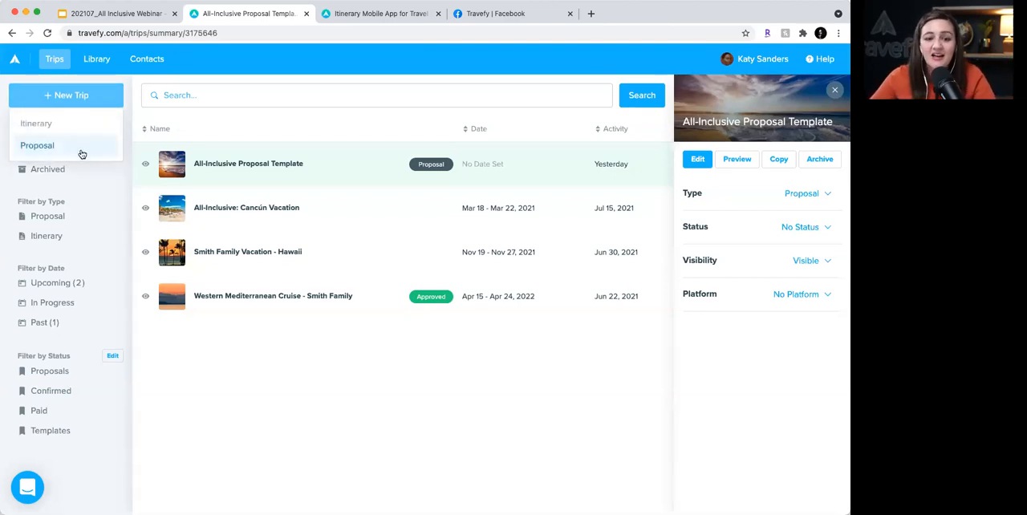
{"action": "left_click", "coordinate": [81, 153]}
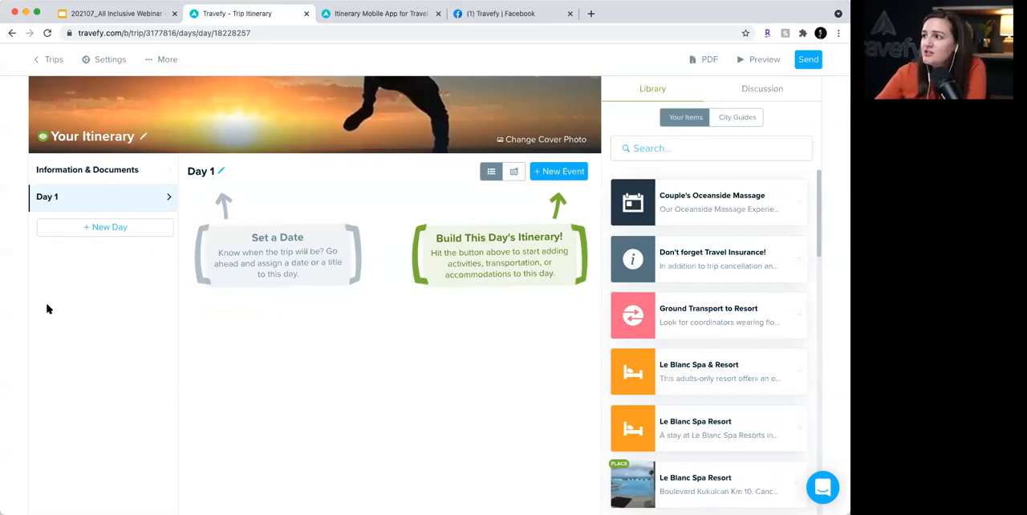
{"action": "left_click", "coordinate": [106, 62]}
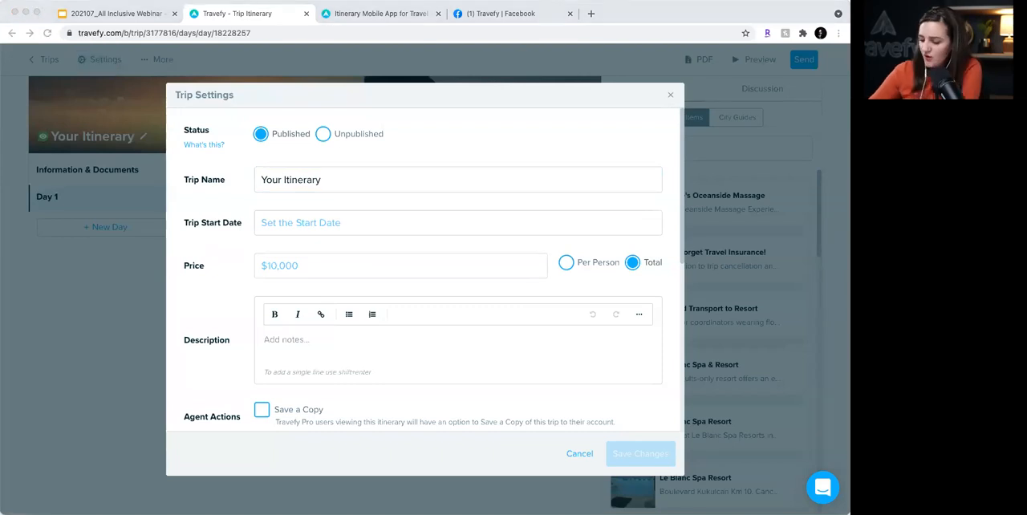
{"action": "triple_click", "coordinate": [287, 176]}
{"action": "type", "text": "Smith Family All Inclusive Proposal"}
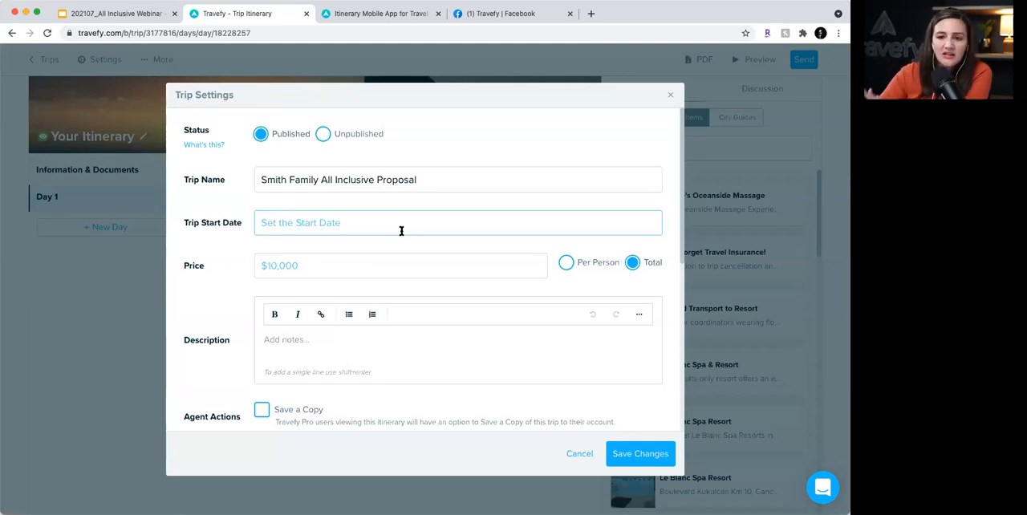
- Set the price to $5,000 per person, paste a description about breaking down pricing and additional options, and save the trip settings
{"action": "left_click", "coordinate": [373, 268]}
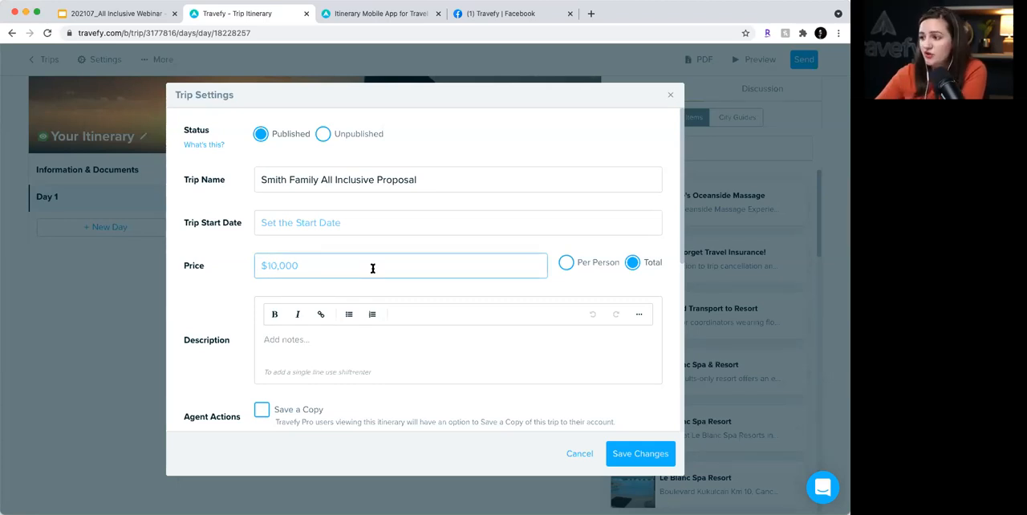
{"action": "type", "text": "$5,000"}
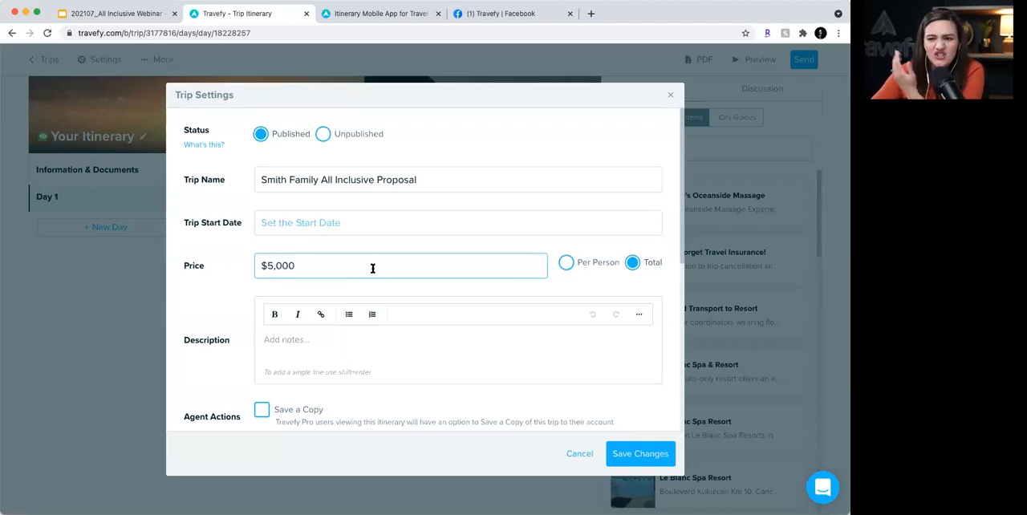
{"action": "left_click", "coordinate": [590, 265]}
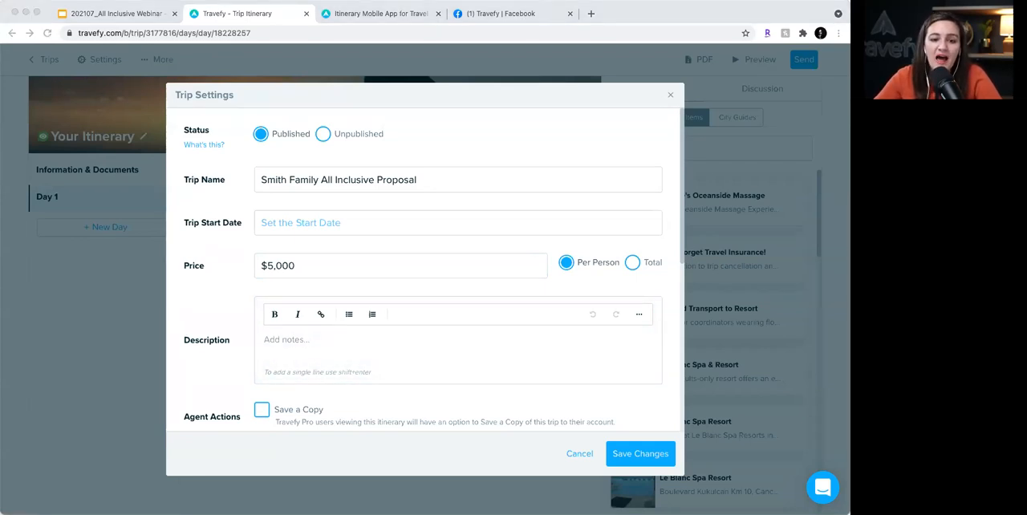
{"action": "left_click", "coordinate": [277, 339]}
{"action": "type", "text": "This is a great place to break down pricing or add additional options (like add-on days, insurance)"}
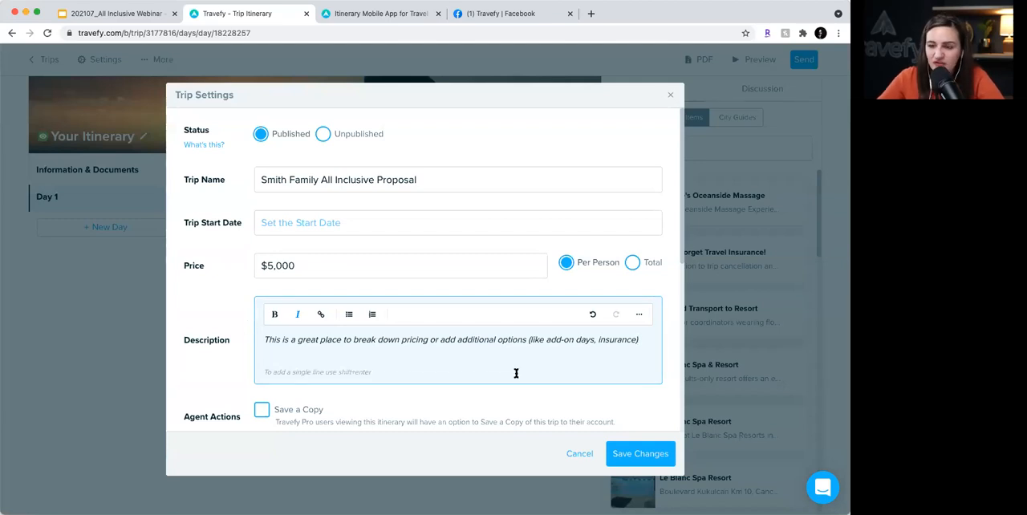
{"action": "left_click", "coordinate": [638, 456]}
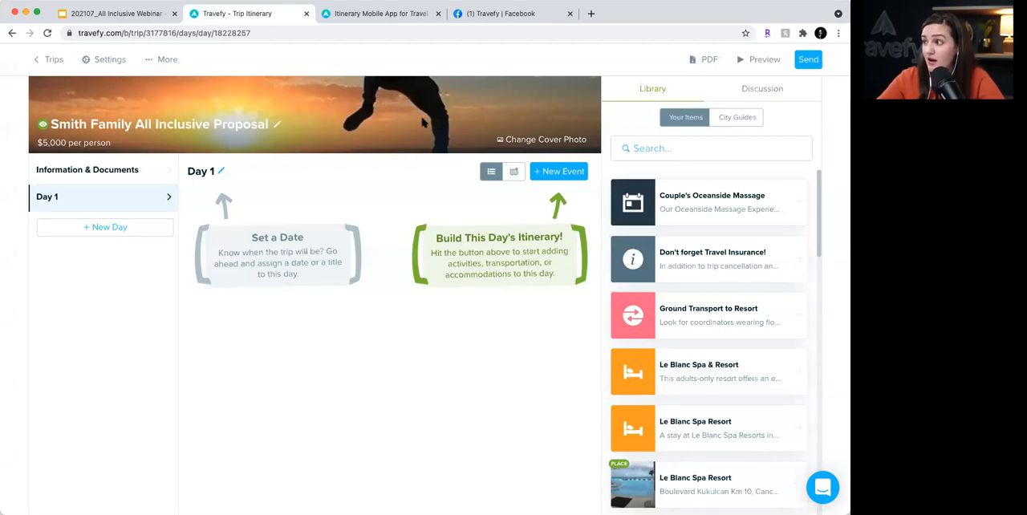
- Replace the cover photo with the rocky coast image found by searching the image database for "mexico beach", and save it
{"action": "left_click", "coordinate": [565, 142]}
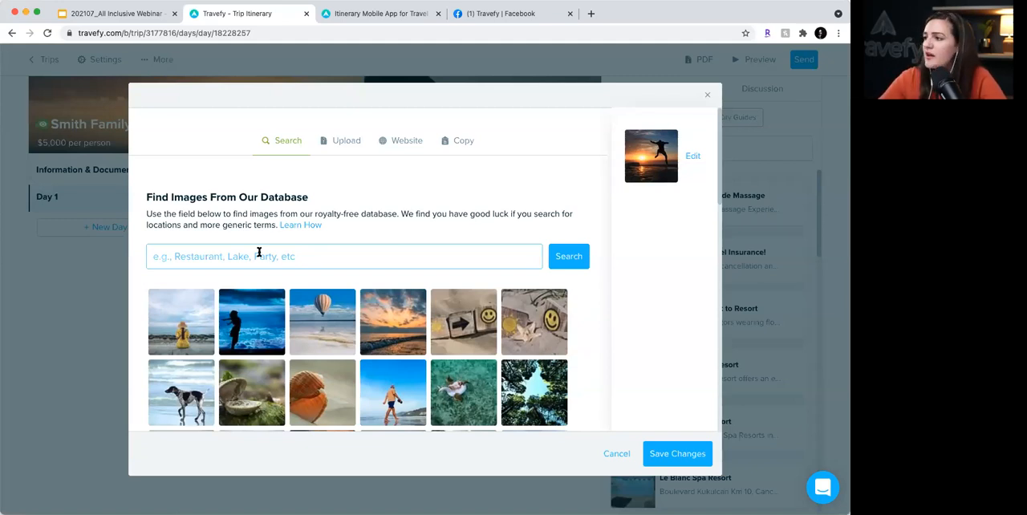
{"action": "left_click", "coordinate": [344, 153]}
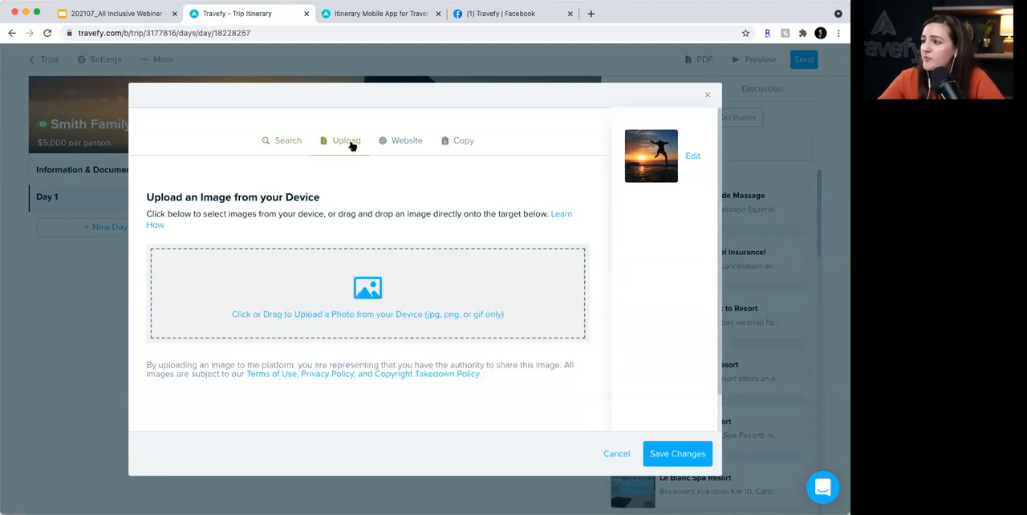
{"action": "left_click", "coordinate": [277, 145]}
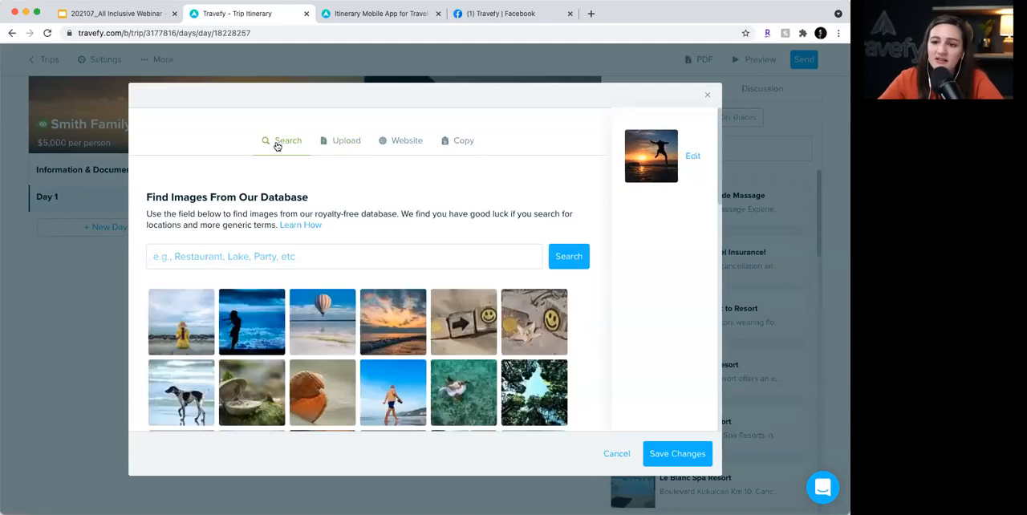
{"action": "left_click", "coordinate": [346, 258]}
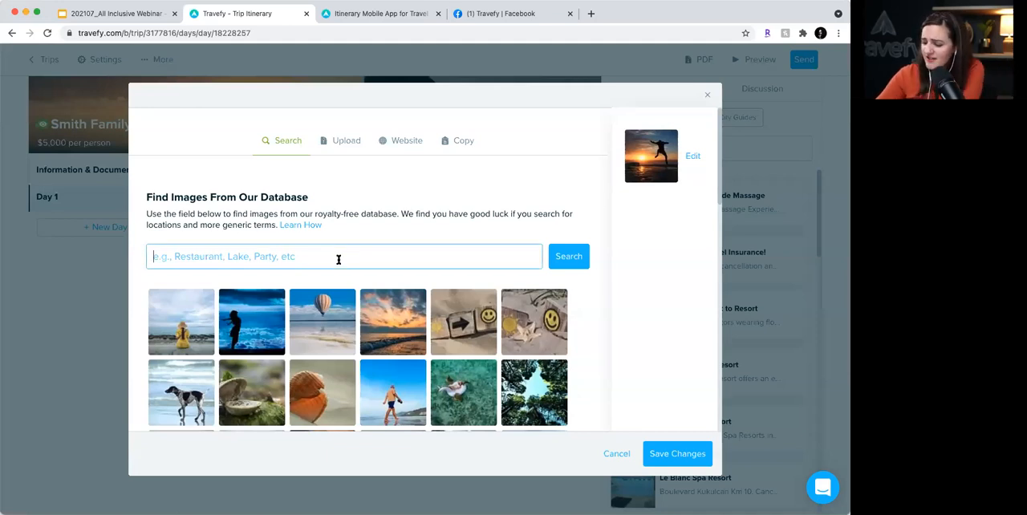
{"action": "type", "text": "mexico beach"}
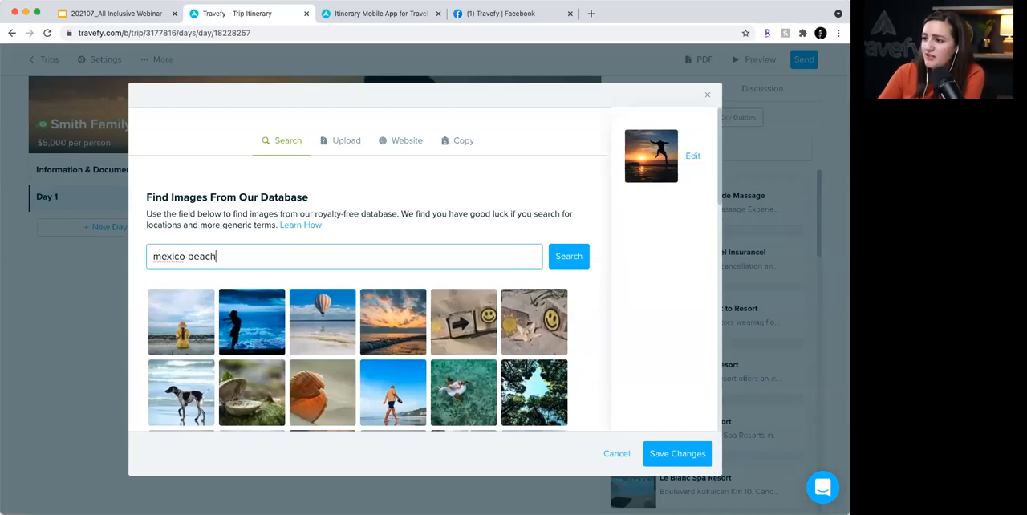
{"action": "left_click", "coordinate": [575, 260]}
{"action": "scroll", "coordinate": [397, 304], "scroll_direction": "down", "scroll_amount": 2}
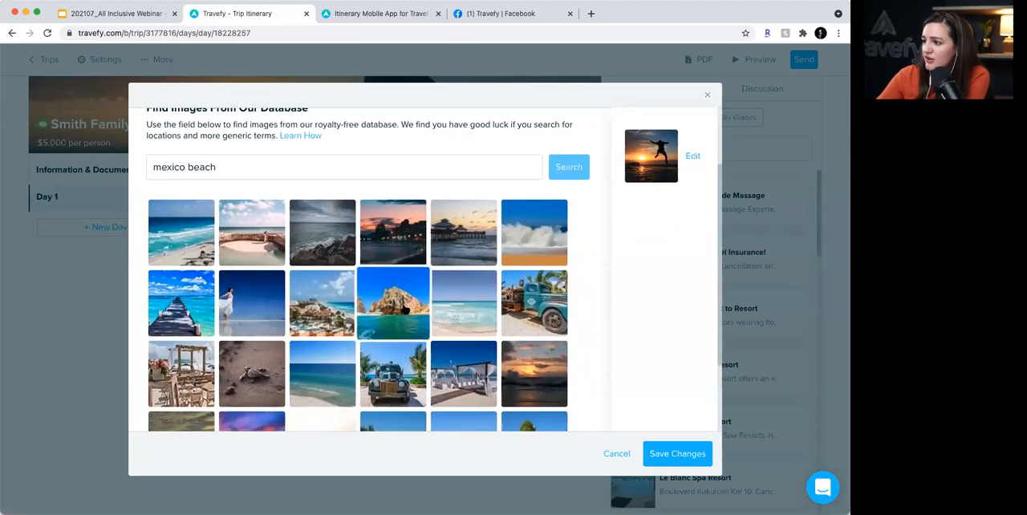
{"action": "left_click", "coordinate": [405, 309]}
{"action": "left_click", "coordinate": [654, 452]}
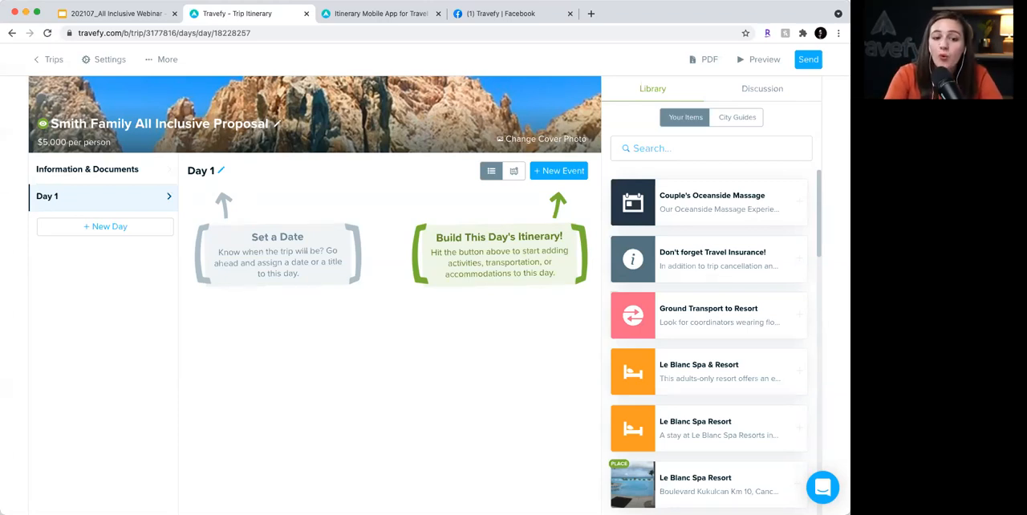
- Title the first day of the proposal "Resort Options" without assigning a date
{"action": "left_click", "coordinate": [222, 173]}
{"action": "left_click", "coordinate": [364, 183]}
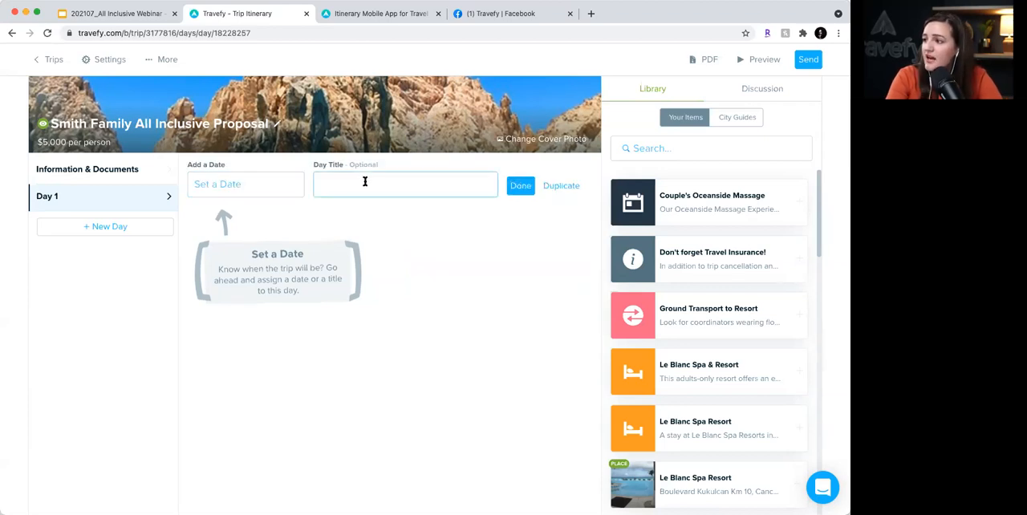
{"action": "type", "text": "Resort Options"}
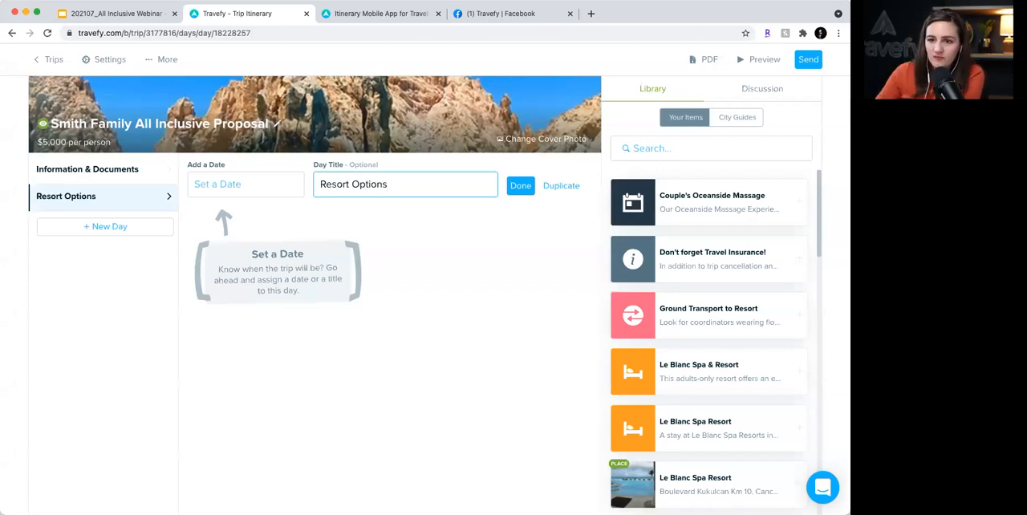
{"action": "left_click", "coordinate": [526, 195]}
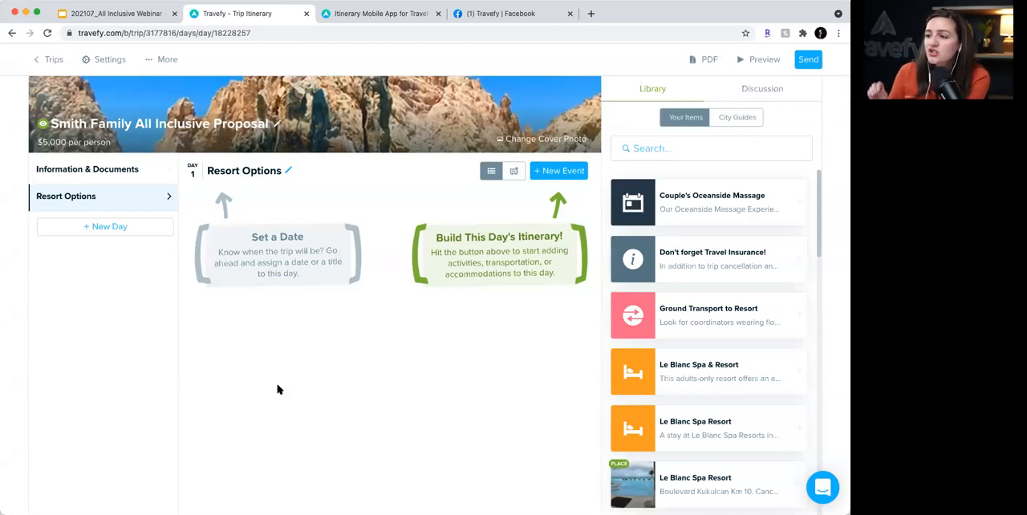
- Add a second day to the proposal and title it "Tour Options"
{"action": "left_click", "coordinate": [119, 227]}
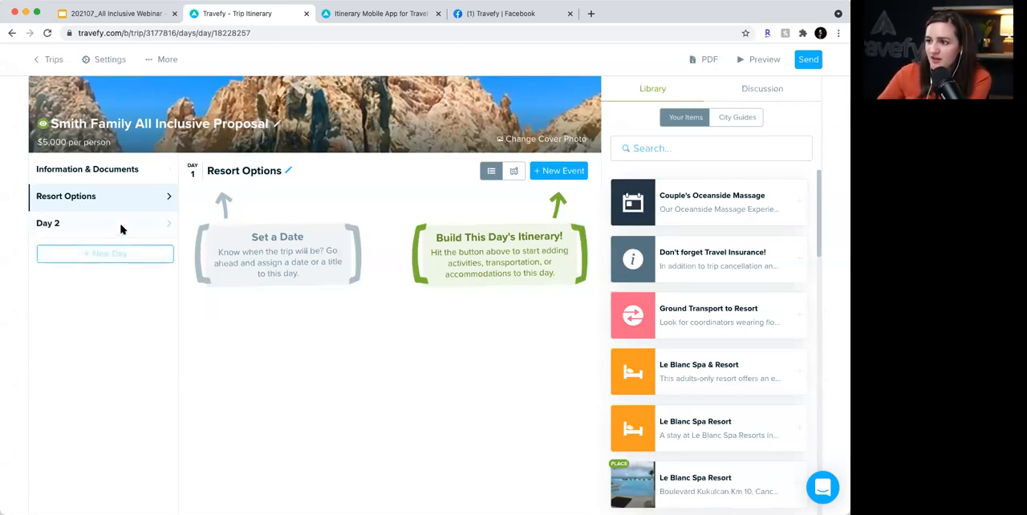
{"action": "left_click", "coordinate": [120, 227]}
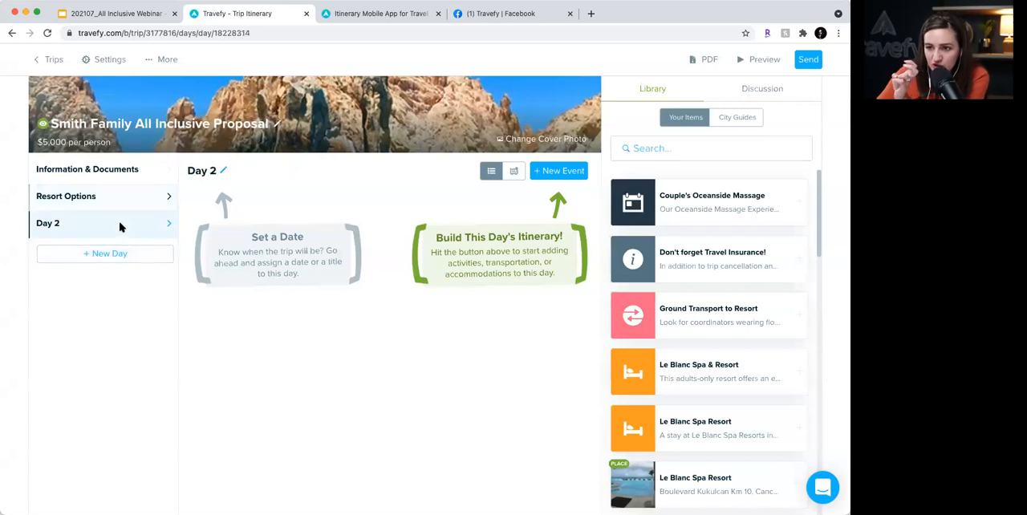
{"action": "left_click", "coordinate": [224, 172]}
{"action": "left_click", "coordinate": [367, 180]}
{"action": "type", "text": "Tour Options"}
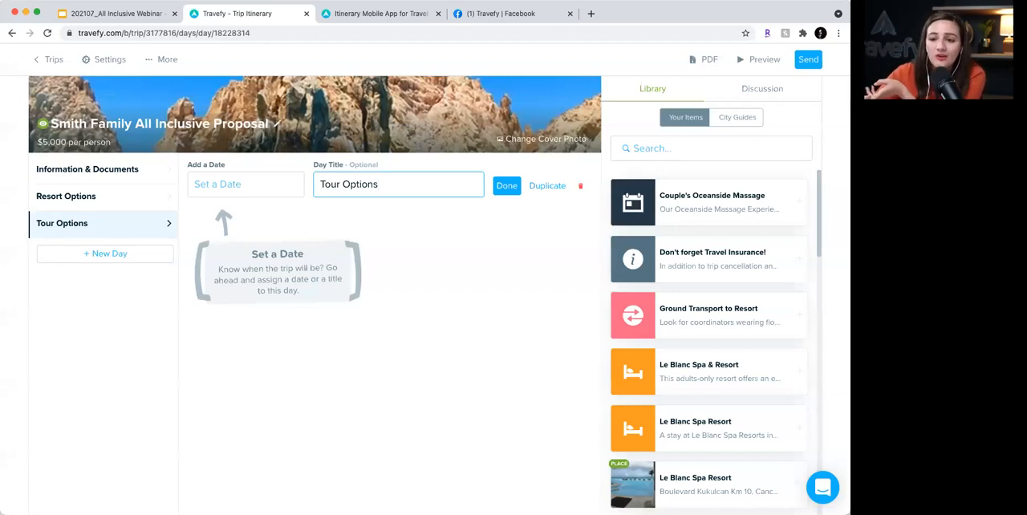
{"action": "scroll", "coordinate": [367, 183], "scroll_direction": "down", "scroll_amount": 1}
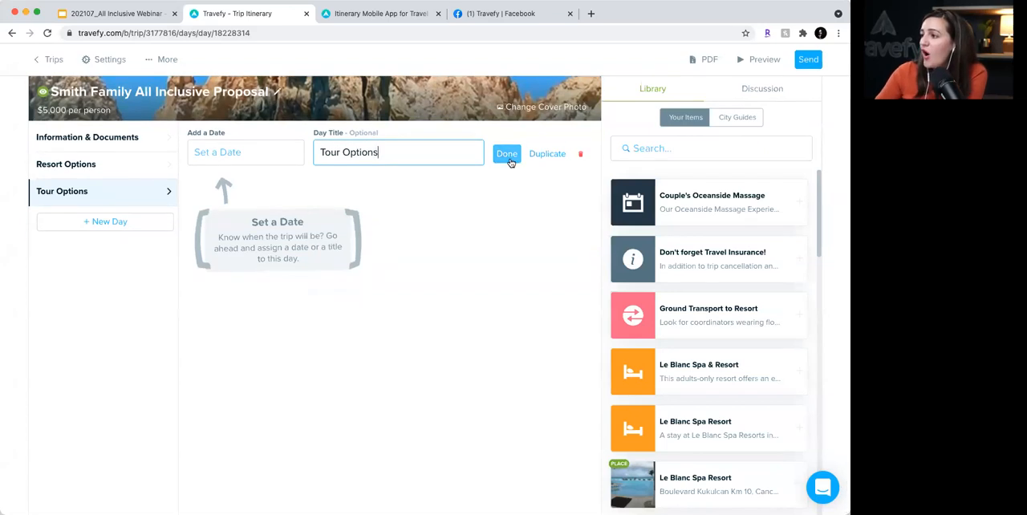
{"action": "left_click", "coordinate": [510, 159]}
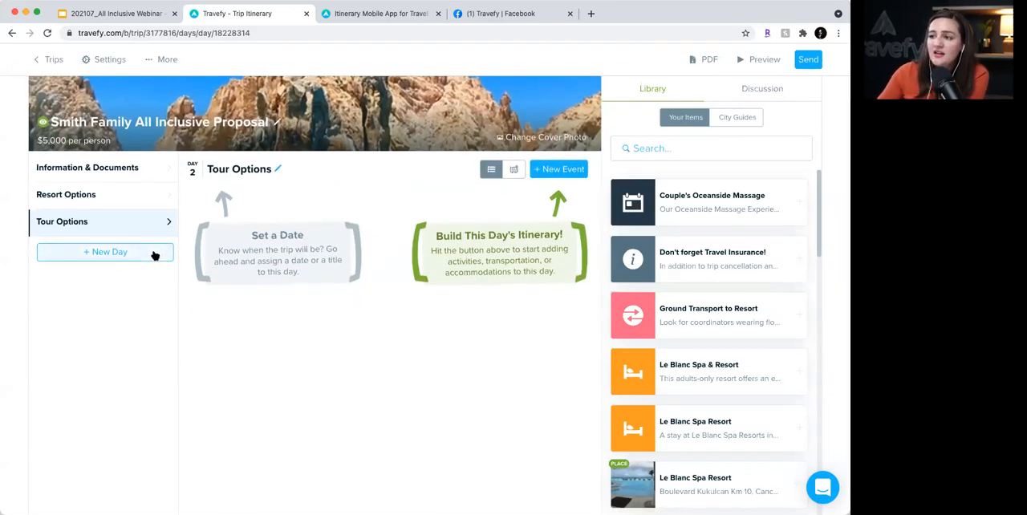
- Add a third day to the proposal and title it "Travel + Transportation" without assigning a date
{"action": "left_click", "coordinate": [155, 254]}
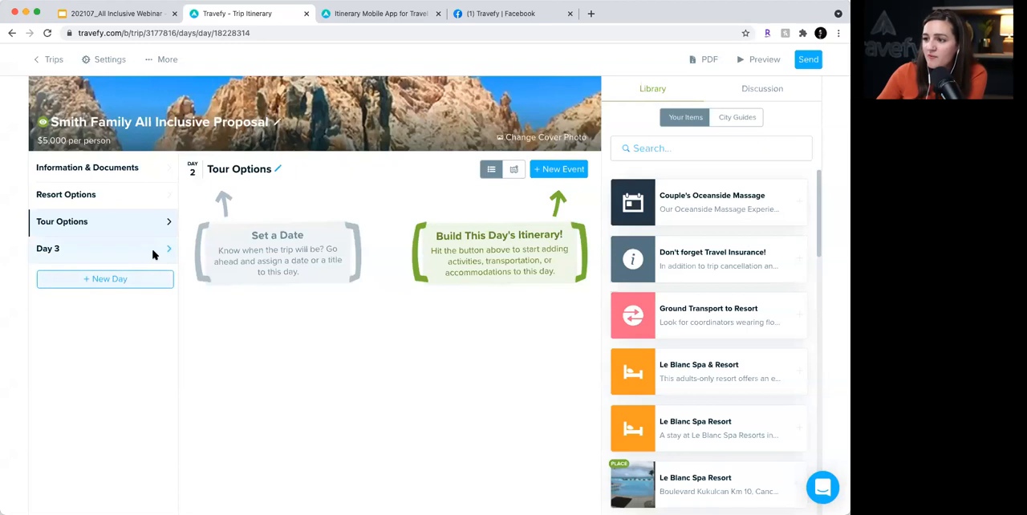
{"action": "left_click", "coordinate": [234, 175]}
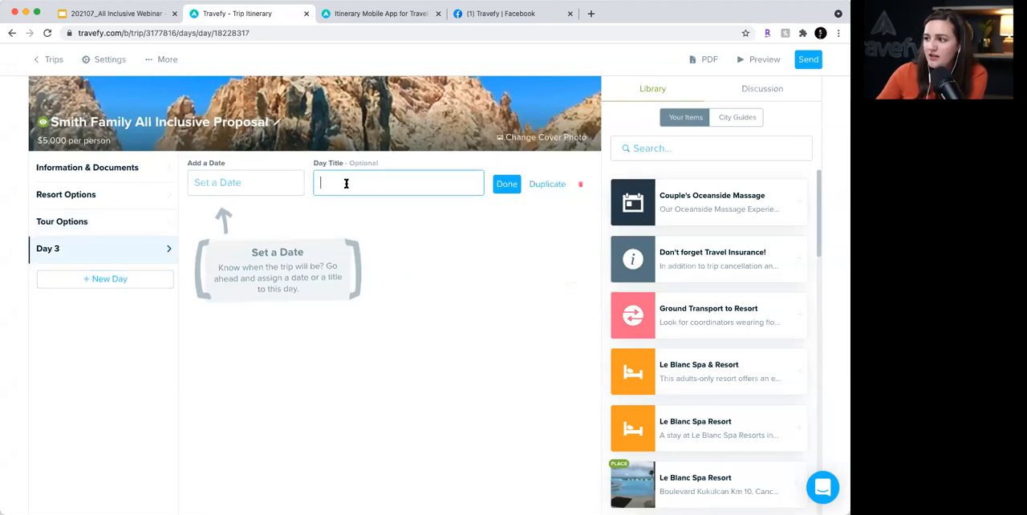
{"action": "type", "text": "Travel "}
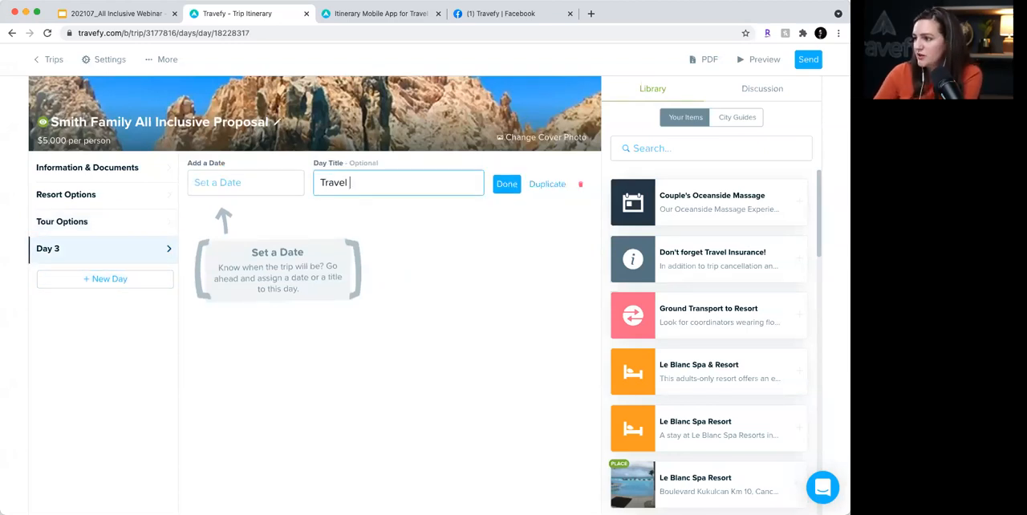
{"action": "type", "text": "+ Tran"}
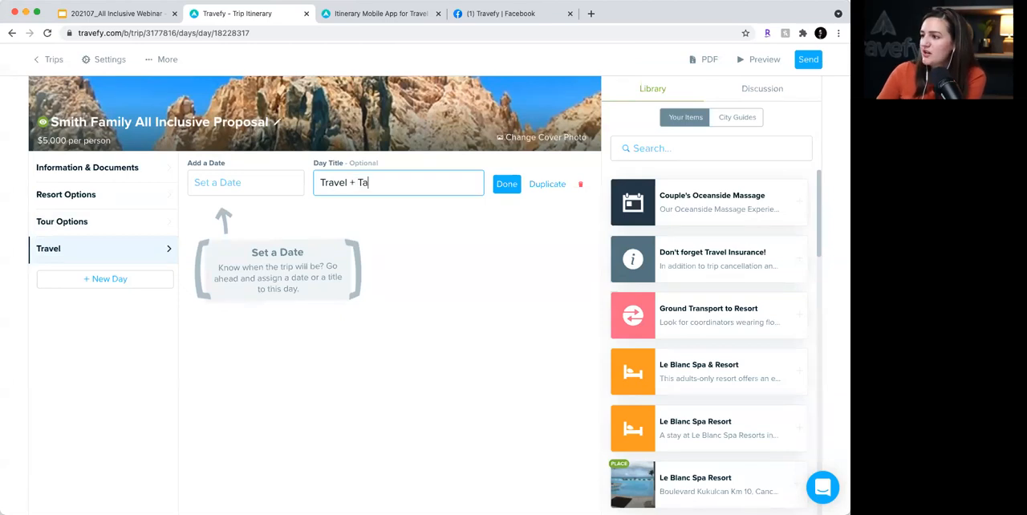
{"action": "type", "text": "sportation"}
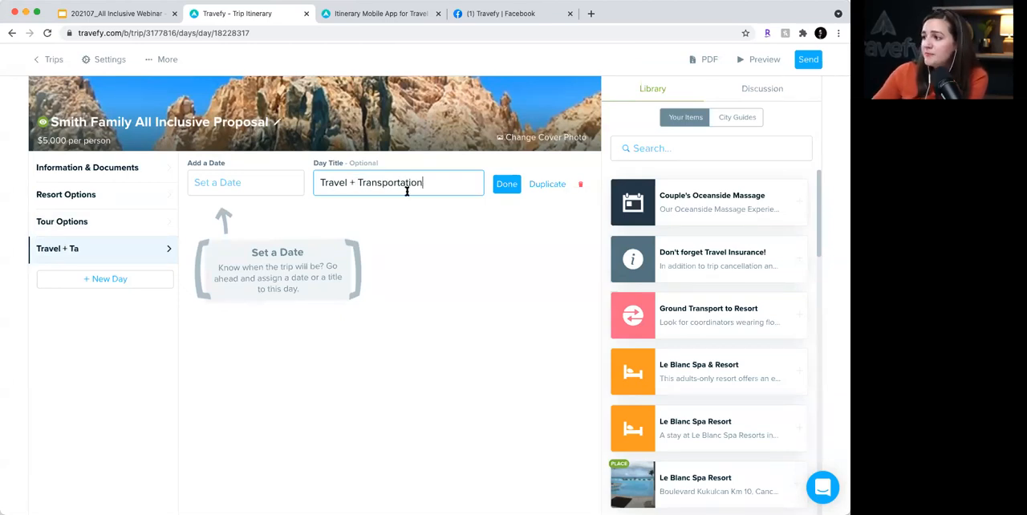
{"action": "left_click", "coordinate": [506, 183]}
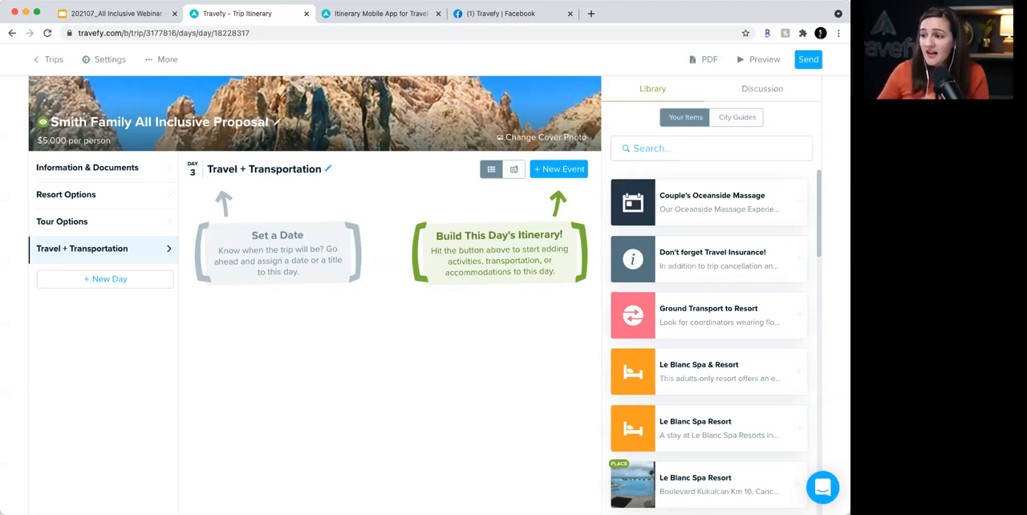
- Add a lodging event to Resort Options for Le Blanc Spa Resort Los Cabos, found by searching general properties for "le blanc", without a check-in time
{"action": "left_click", "coordinate": [89, 206]}
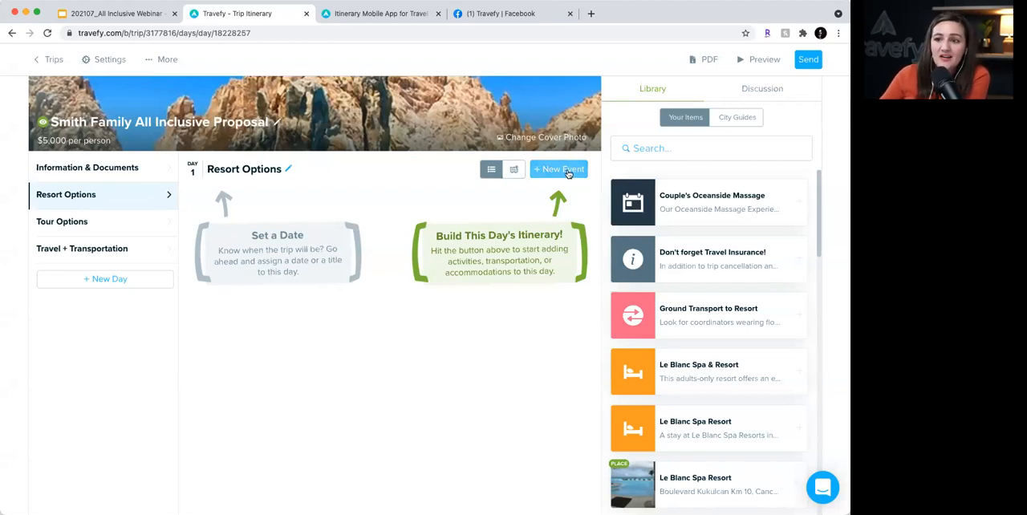
{"action": "left_click", "coordinate": [569, 171]}
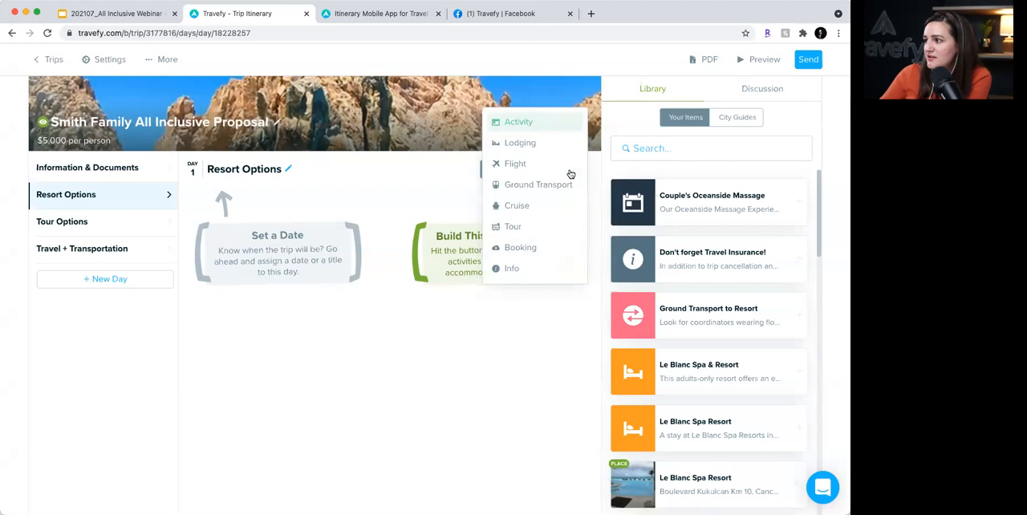
{"action": "left_click", "coordinate": [536, 143]}
{"action": "left_click", "coordinate": [458, 150]}
{"action": "left_click", "coordinate": [319, 212]}
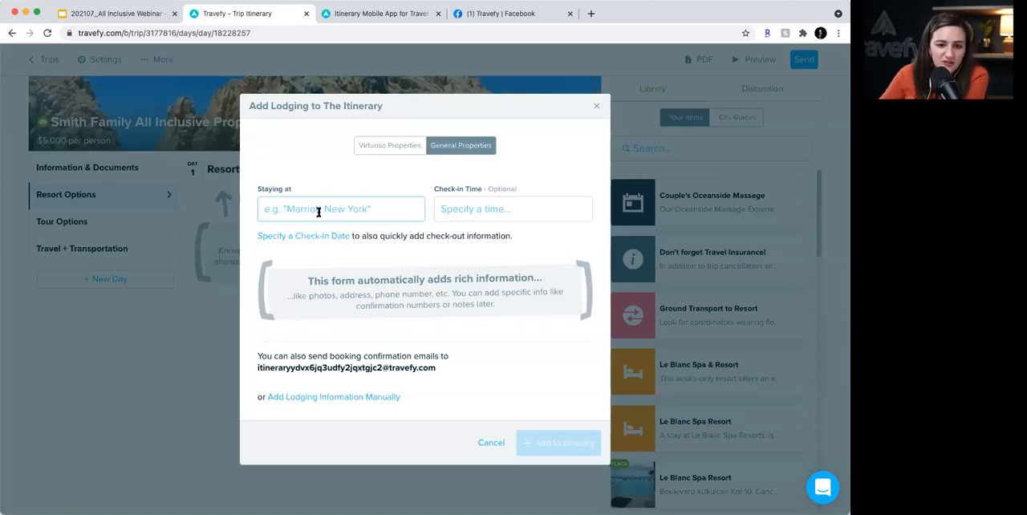
{"action": "type", "text": "le blanc"}
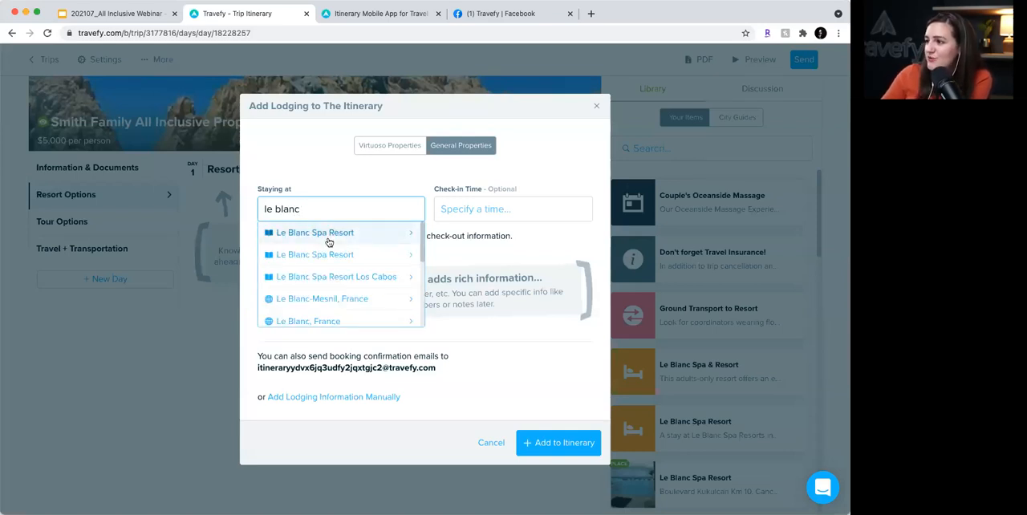
{"action": "scroll", "coordinate": [329, 241], "scroll_direction": "down", "scroll_amount": 1}
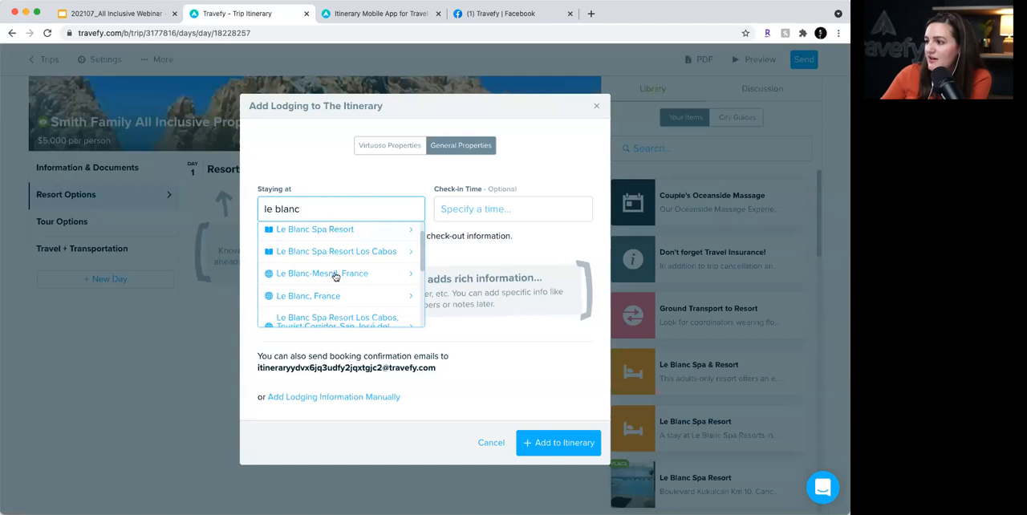
{"action": "scroll", "coordinate": [336, 276], "scroll_direction": "down", "scroll_amount": 2}
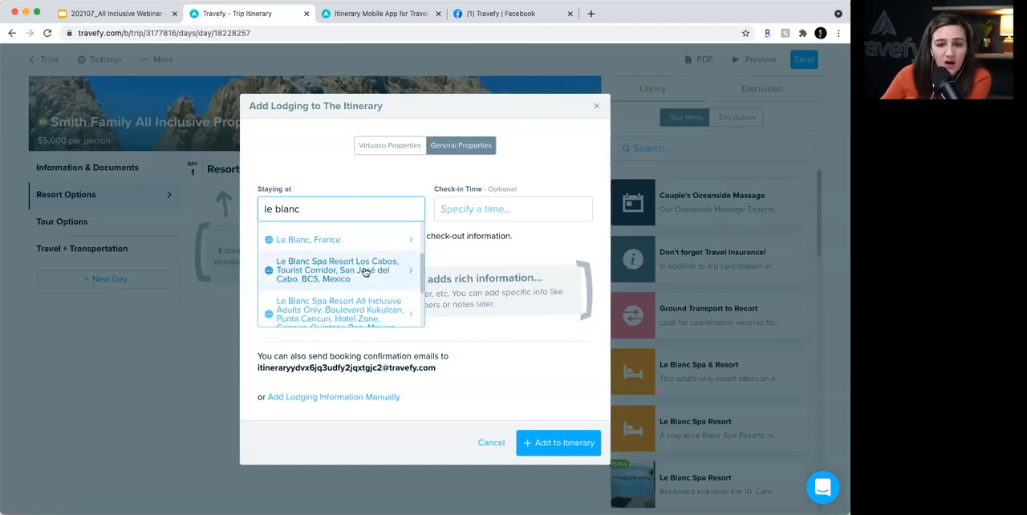
{"action": "left_click", "coordinate": [365, 272]}
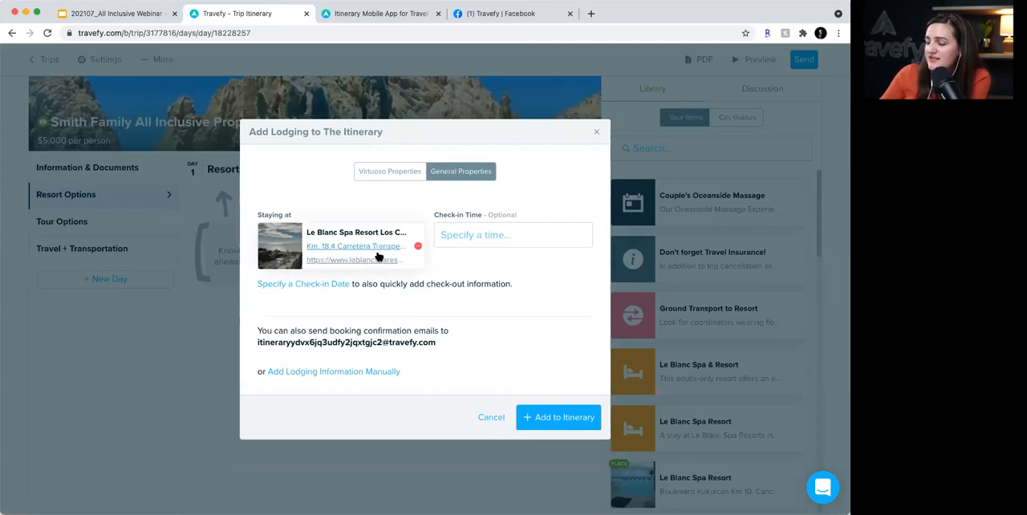
{"action": "left_click", "coordinate": [524, 227]}
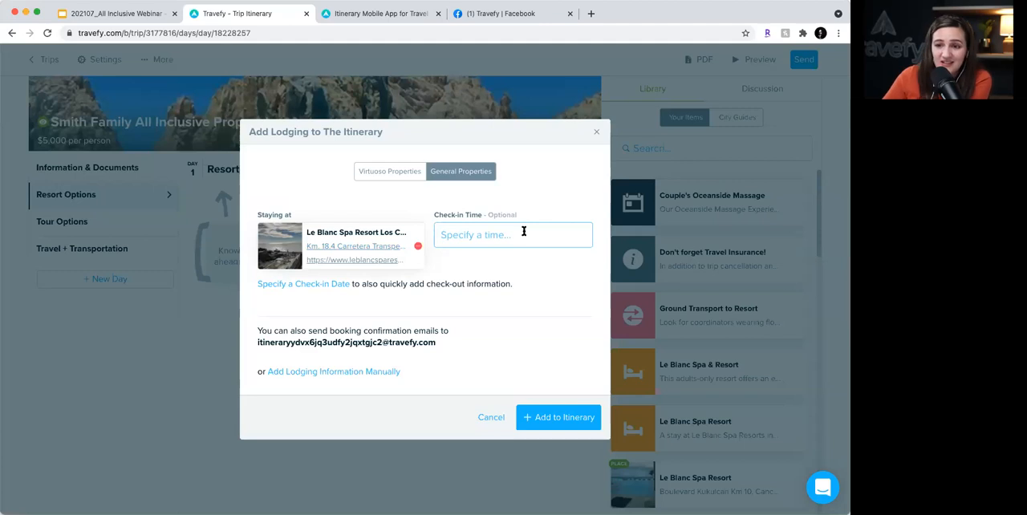
{"action": "left_click", "coordinate": [560, 418]}
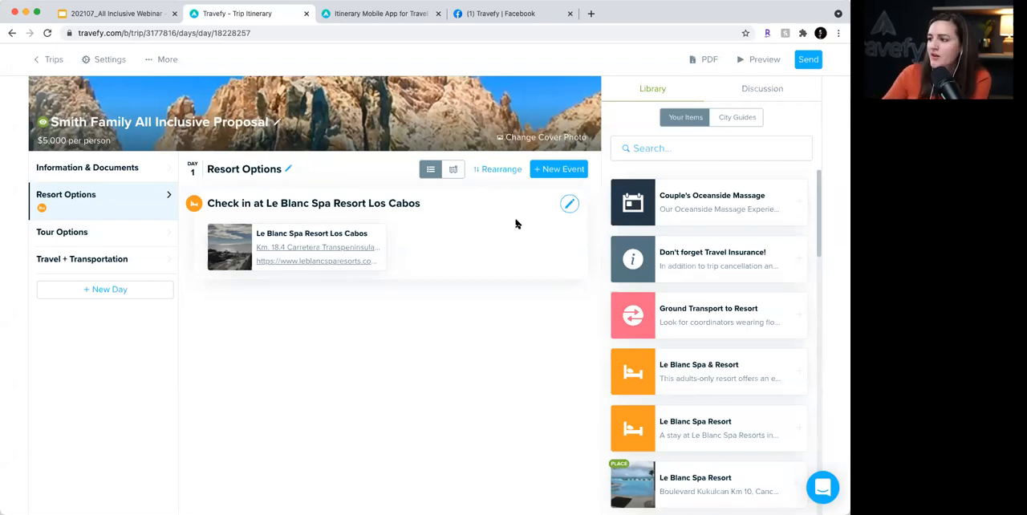
- Edit the new lodging event and retitle it "Option #1: Le Blanc Spa Resort Los Cabos"
{"action": "left_click", "coordinate": [569, 205]}
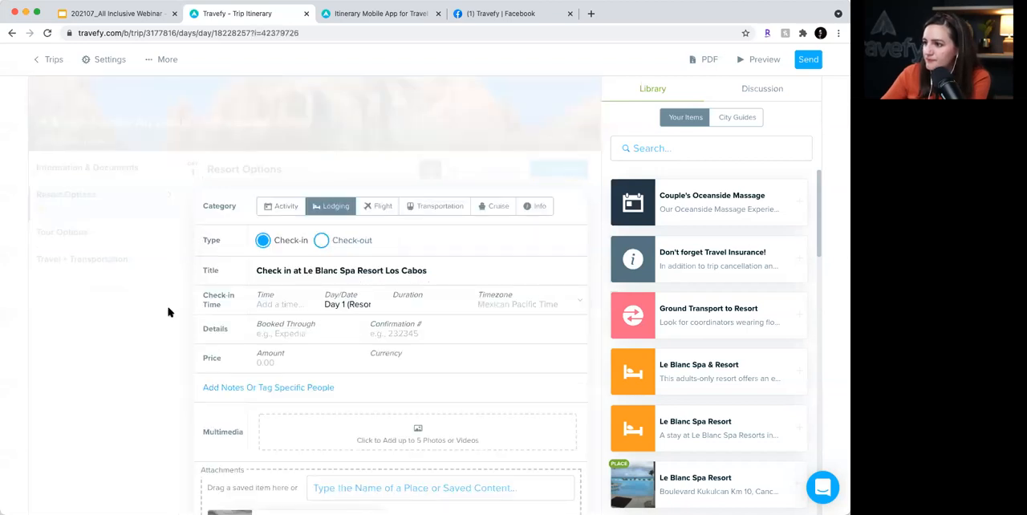
{"action": "scroll", "coordinate": [240, 241], "scroll_direction": "down", "scroll_amount": 3}
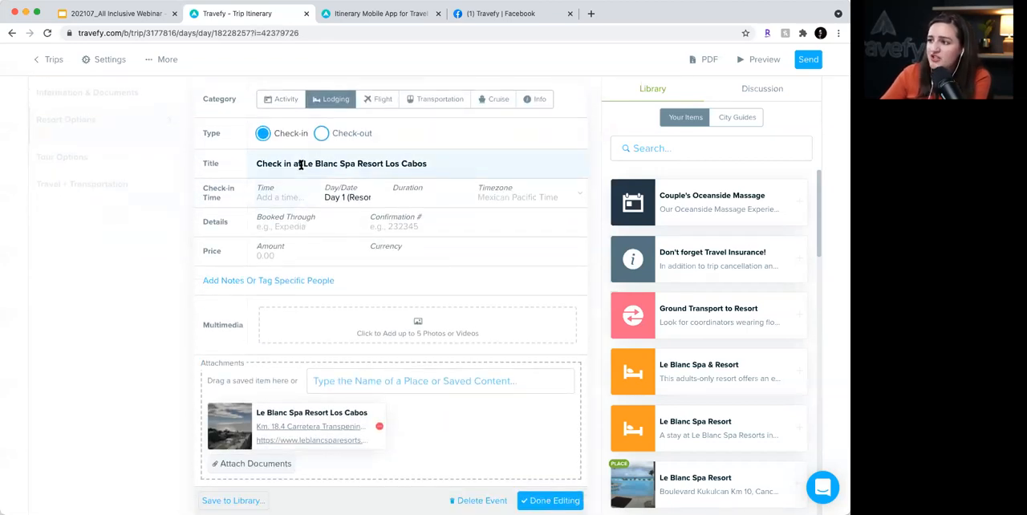
{"action": "left_click_drag", "start_coordinate": [301, 163], "coordinate": [248, 164]}
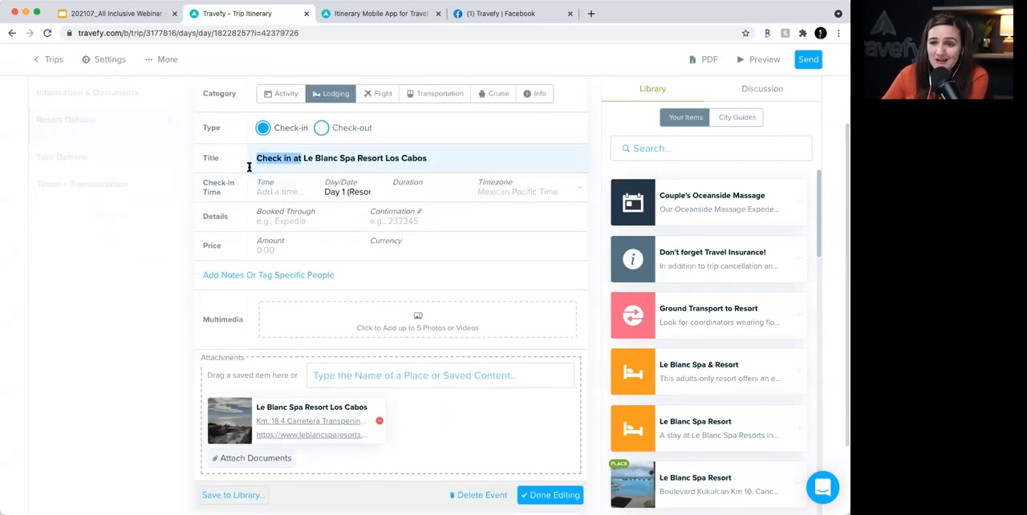
{"action": "type", "text": "Option"}
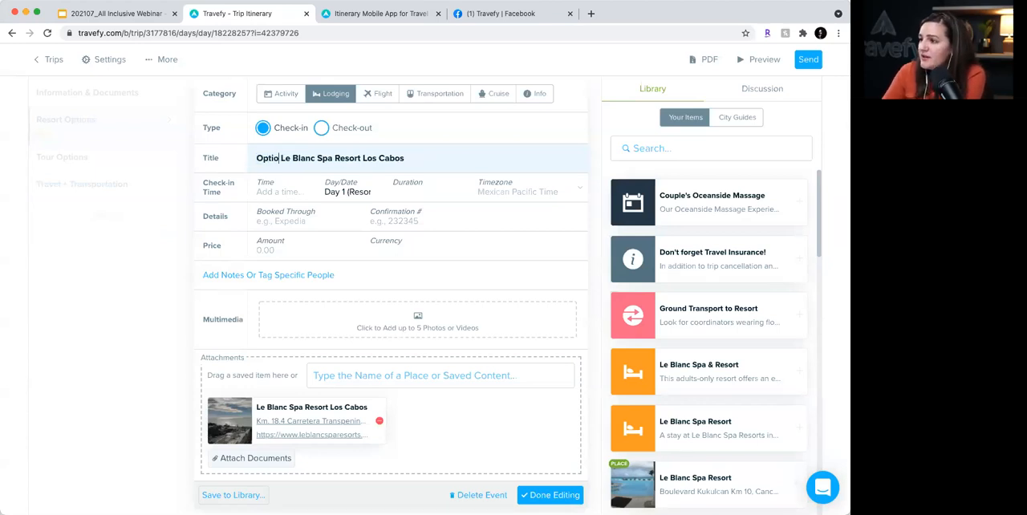
{"action": "type", "text": " #1:"}
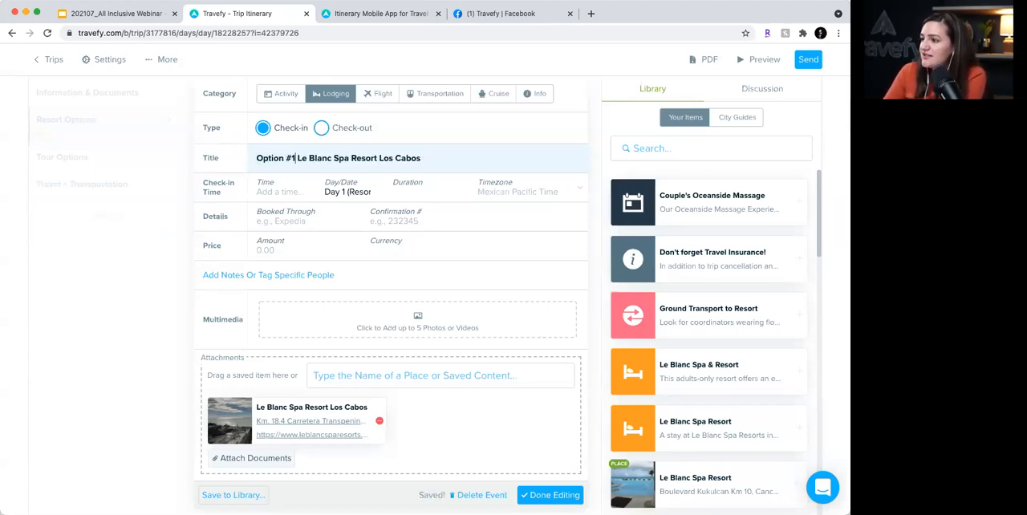
{"action": "key", "text": "BackSpace"}
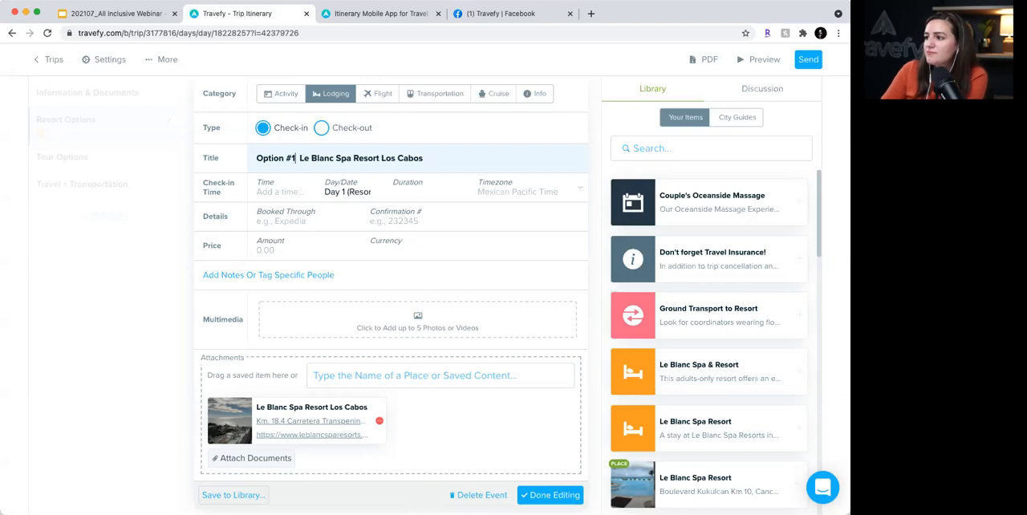
{"action": "type", "text": ":"}
{"action": "key", "text": "Right"}
{"action": "key", "text": "BackSpace"}
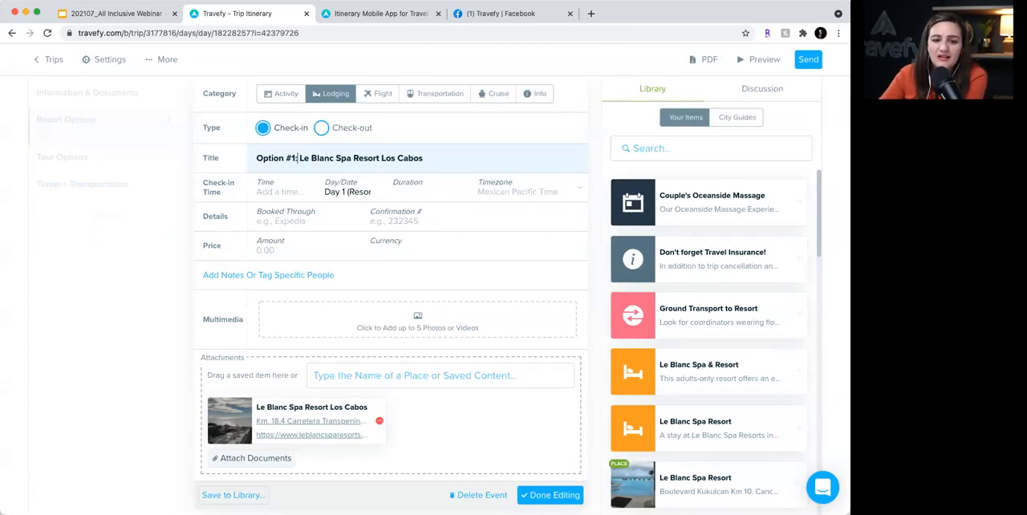
- Add notes to the lodging event by pasting the copied adults-only resort description and its list of benefits
{"action": "key", "text": "super+Tab"}
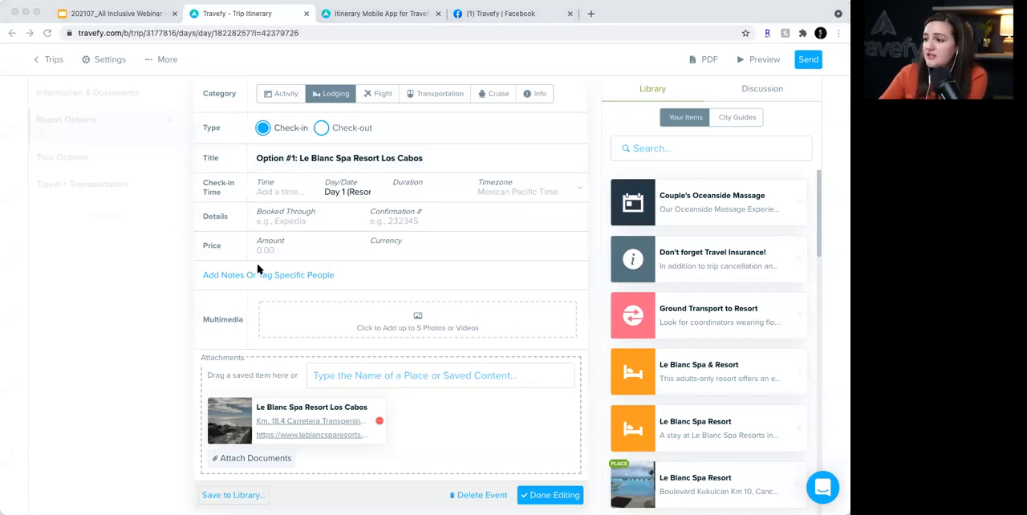
{"action": "key", "text": "super+Tab"}
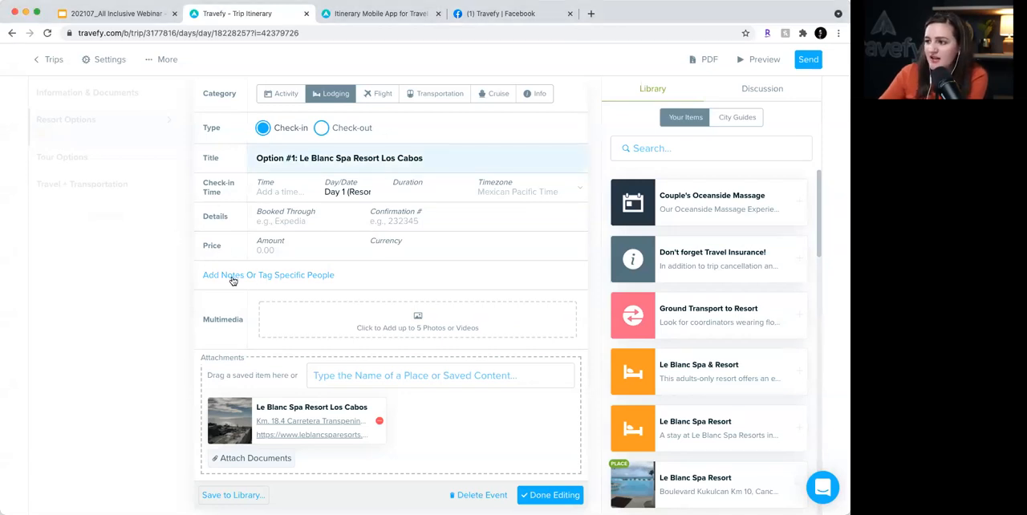
{"action": "left_click", "coordinate": [233, 276]}
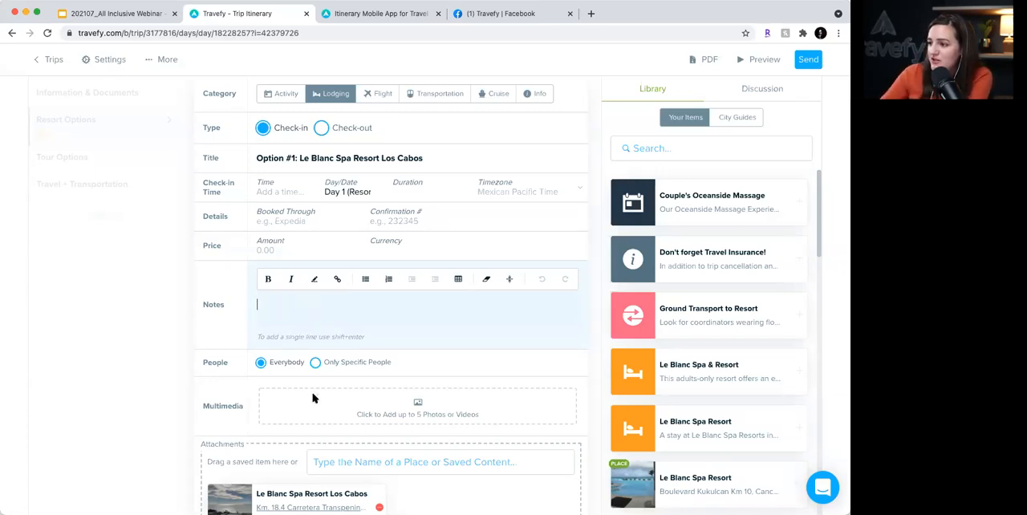
{"action": "type", "text": "This adults-only resort offers an experience of sophisticated style, lavish personal attention, and contemporary and minimalist decoration that creates an exceptionally exotic ambiance. Take advantage of Blanc Benefits Quiet your mind and replenish your body at their award-winning spa Join a wellness program to put mind, body, and spirit in harmony Personal Butler service 5-Star Dining"}
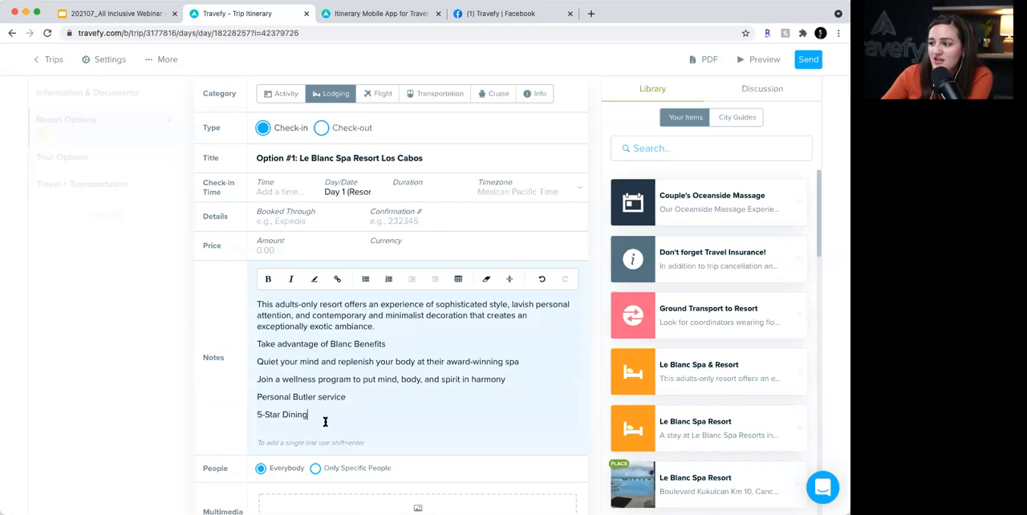
- Format the note lines from "Take advantage of Blanc Benefits" through "5-Star Dining" as a bulleted list
{"action": "left_click_drag", "start_coordinate": [324, 417], "coordinate": [333, 305]}
{"action": "left_click", "coordinate": [365, 275]}
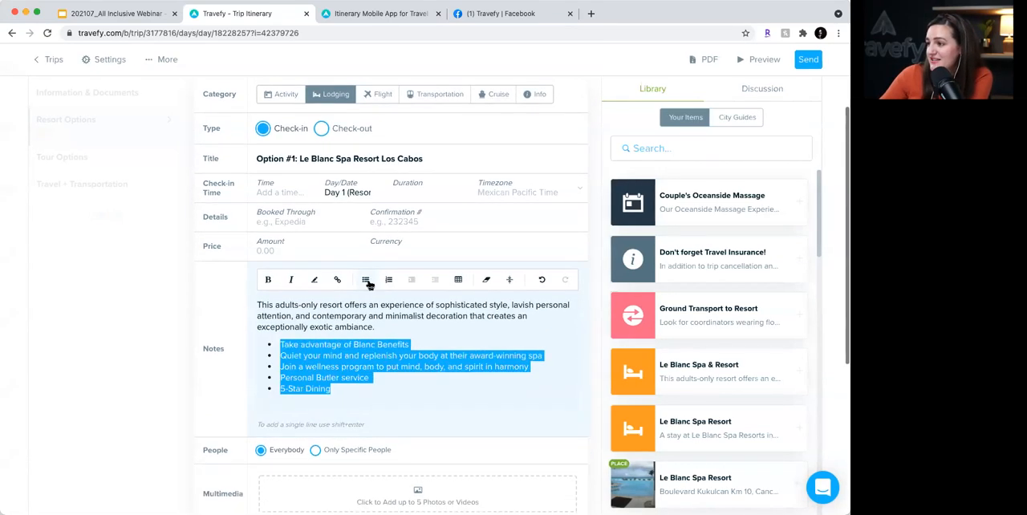
{"action": "left_click", "coordinate": [397, 321]}
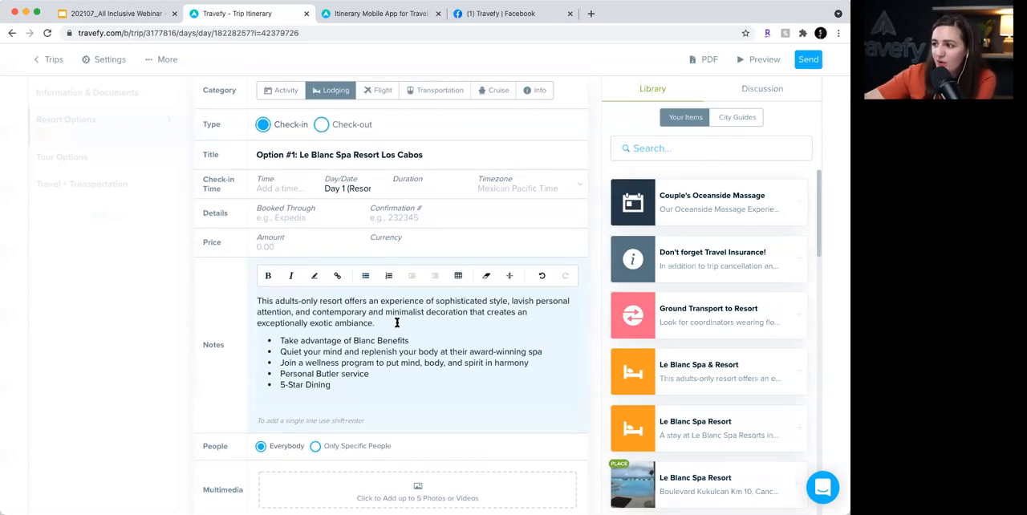
{"action": "left_click", "coordinate": [356, 386]}
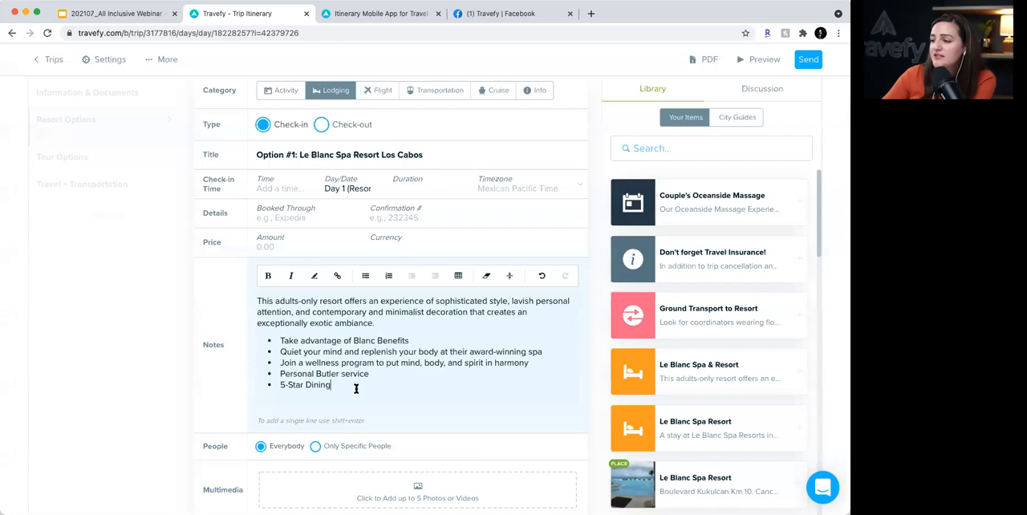
{"action": "scroll", "coordinate": [315, 279], "scroll_direction": "up", "scroll_amount": 1}
{"action": "left_click", "coordinate": [316, 287]}
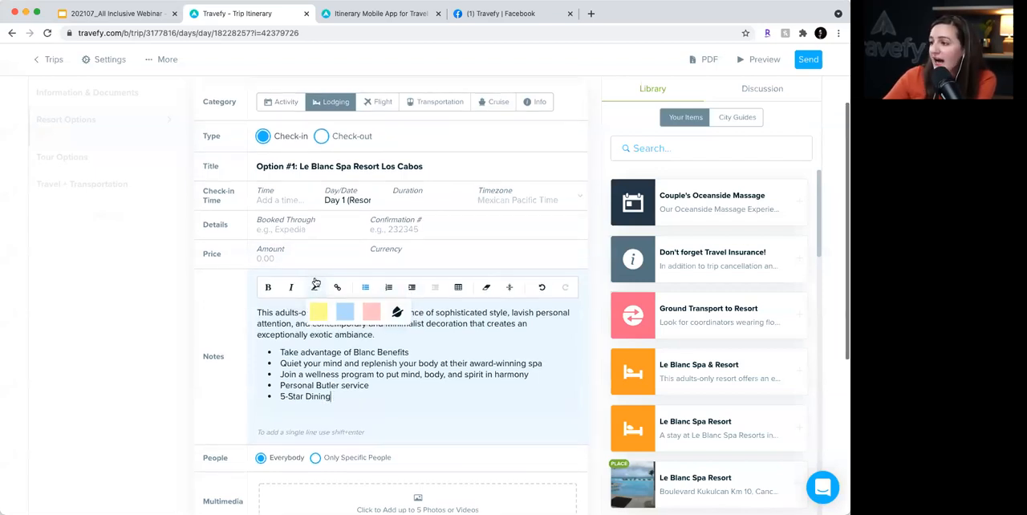
{"action": "left_click", "coordinate": [316, 289]}
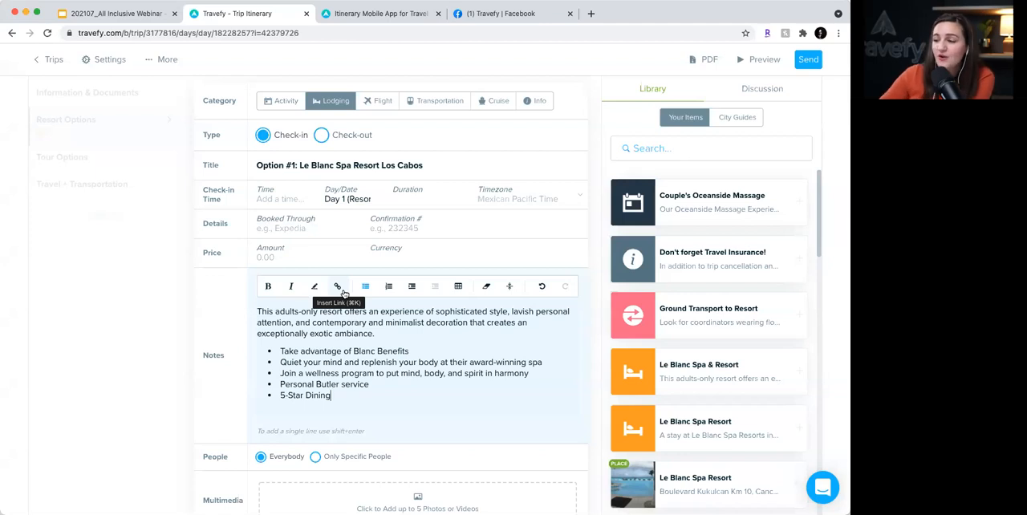
{"action": "scroll", "coordinate": [418, 364], "scroll_direction": "down", "scroll_amount": 1}
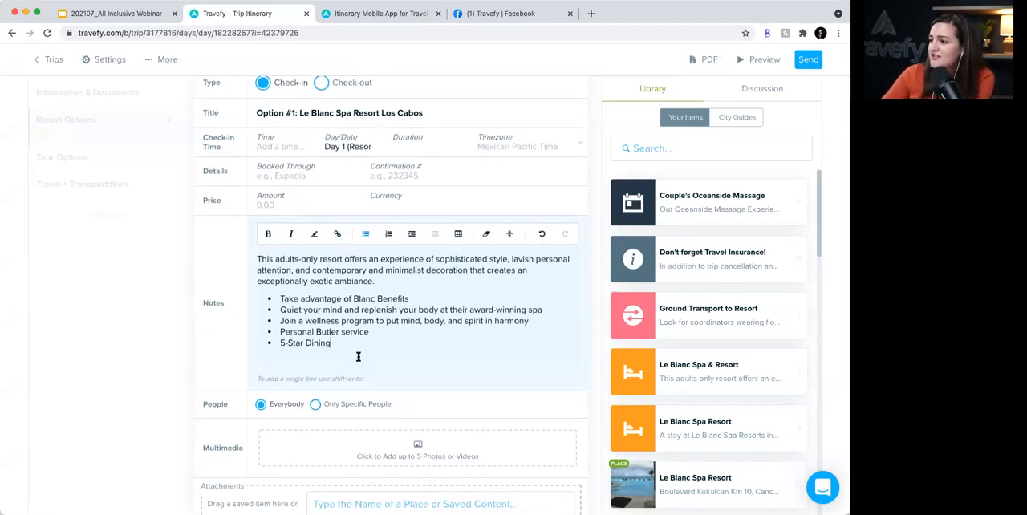
{"action": "scroll", "coordinate": [357, 349], "scroll_direction": "down", "scroll_amount": 2}
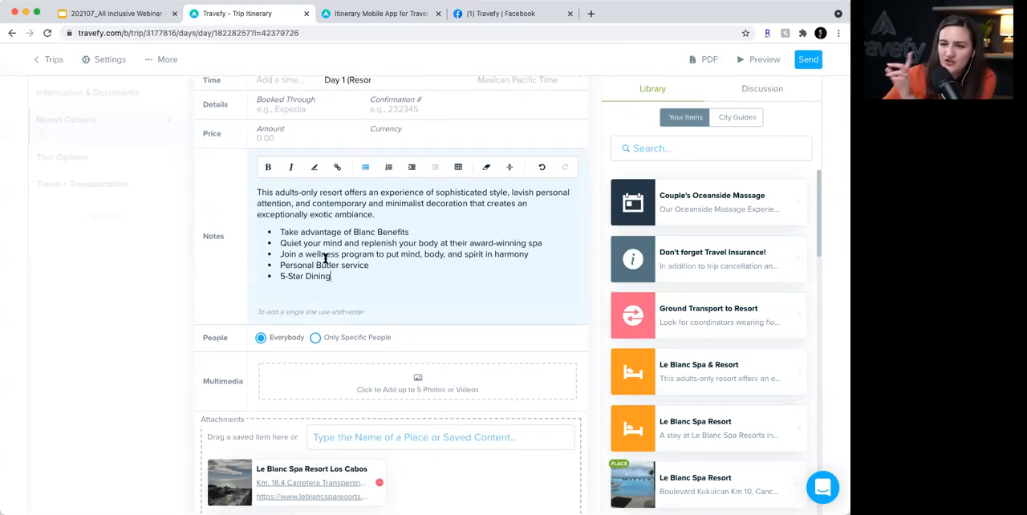
{"action": "scroll", "coordinate": [325, 258], "scroll_direction": "down", "scroll_amount": 1}
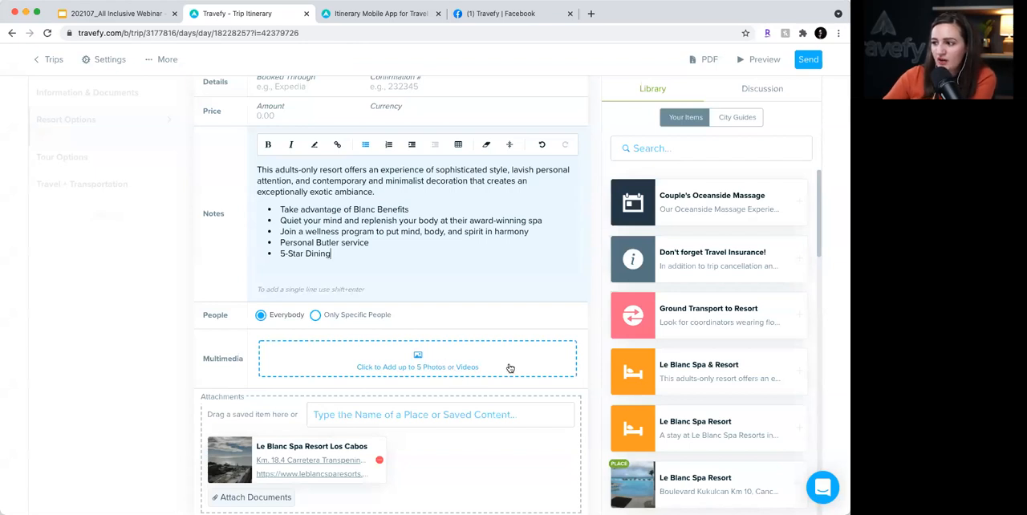
{"action": "left_click", "coordinate": [420, 358]}
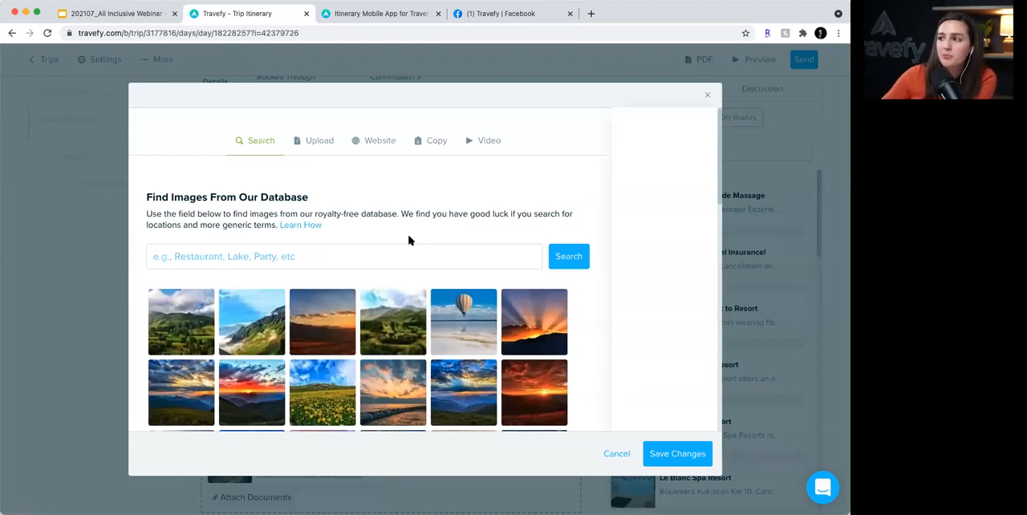
{"action": "left_click", "coordinate": [325, 147]}
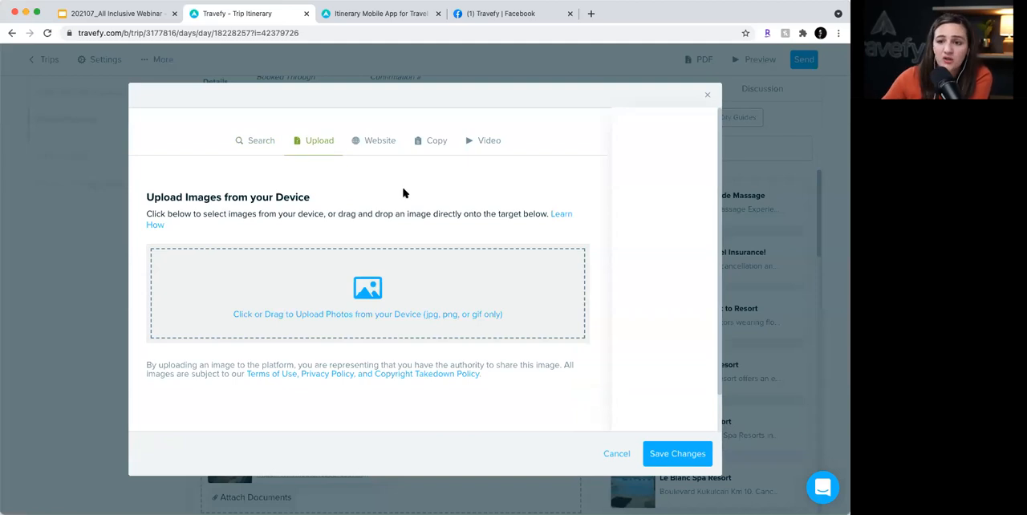
{"action": "left_click", "coordinate": [390, 143]}
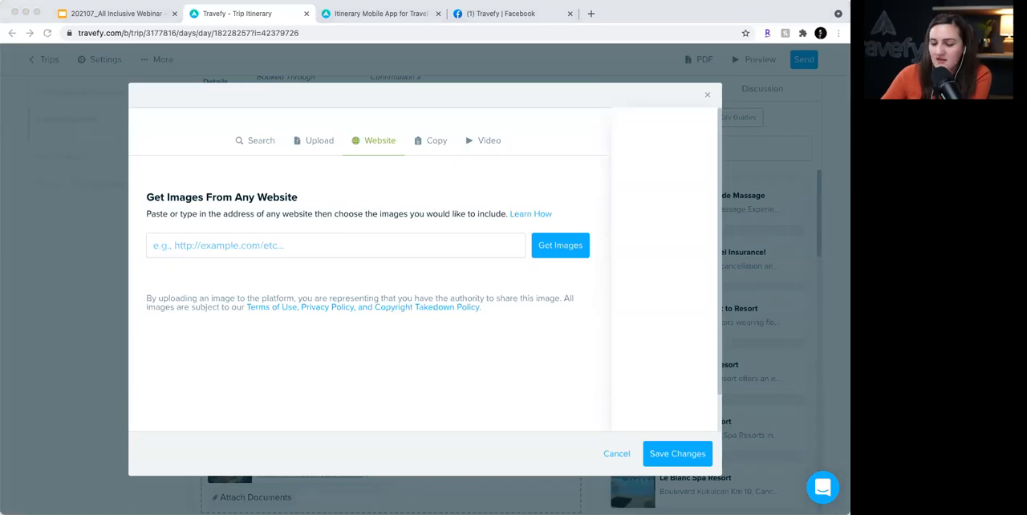
{"action": "left_click", "coordinate": [261, 249]}
{"action": "type", "text": "https://www.leblancspareresorts.com/cancun/en"}
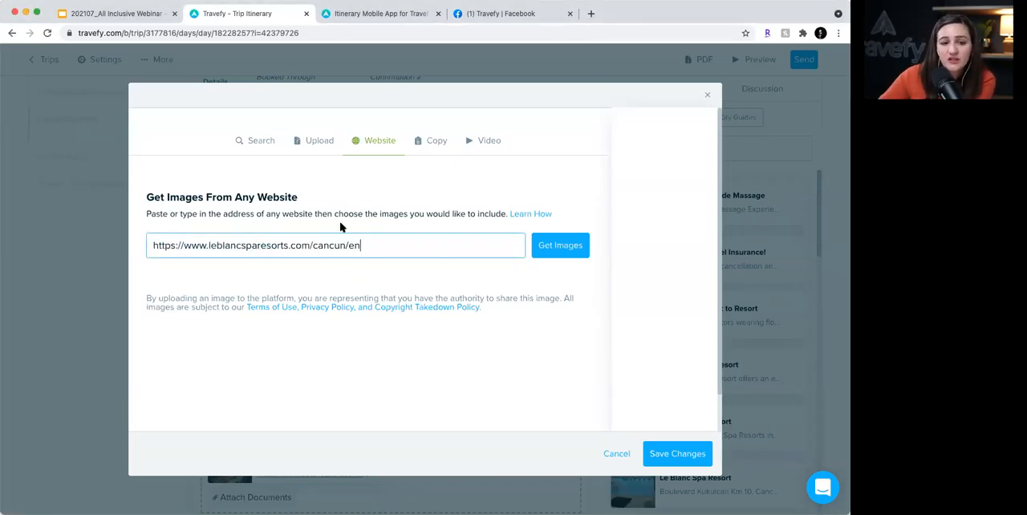
{"action": "left_click", "coordinate": [560, 248]}
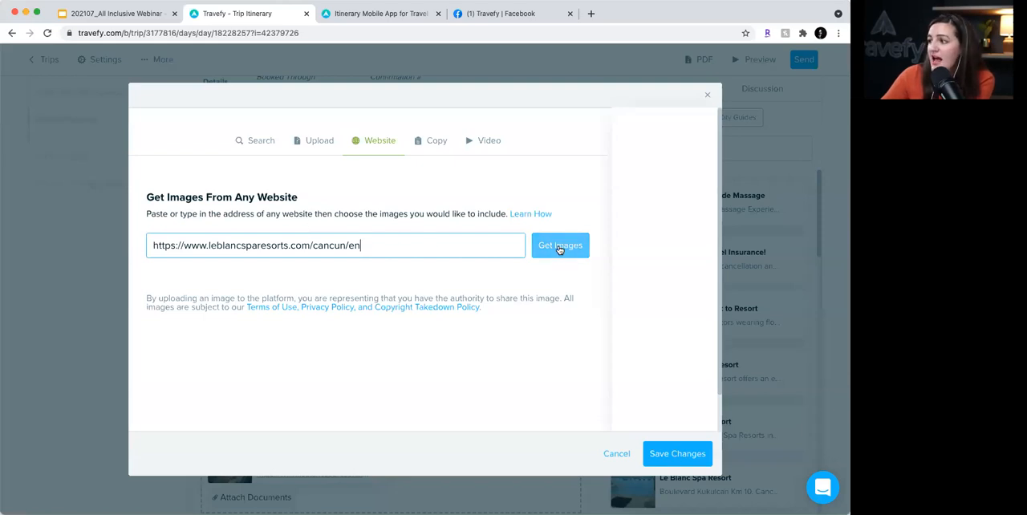
{"action": "left_click", "coordinate": [559, 249]}
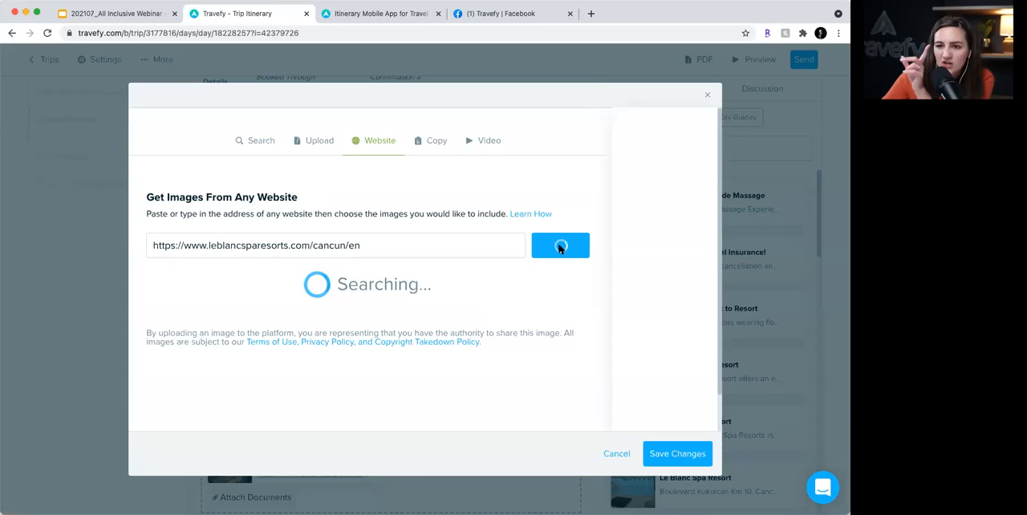
- Choose the evening beachfront view, sunset pool and two suite photos, replacing the fourth pick with the suite image beside the beachfront view
{"action": "scroll", "coordinate": [566, 325], "scroll_direction": "down", "scroll_amount": 2}
{"action": "scroll", "coordinate": [566, 324], "scroll_direction": "down", "scroll_amount": 2}
{"action": "scroll", "coordinate": [566, 325], "scroll_direction": "up", "scroll_amount": 3}
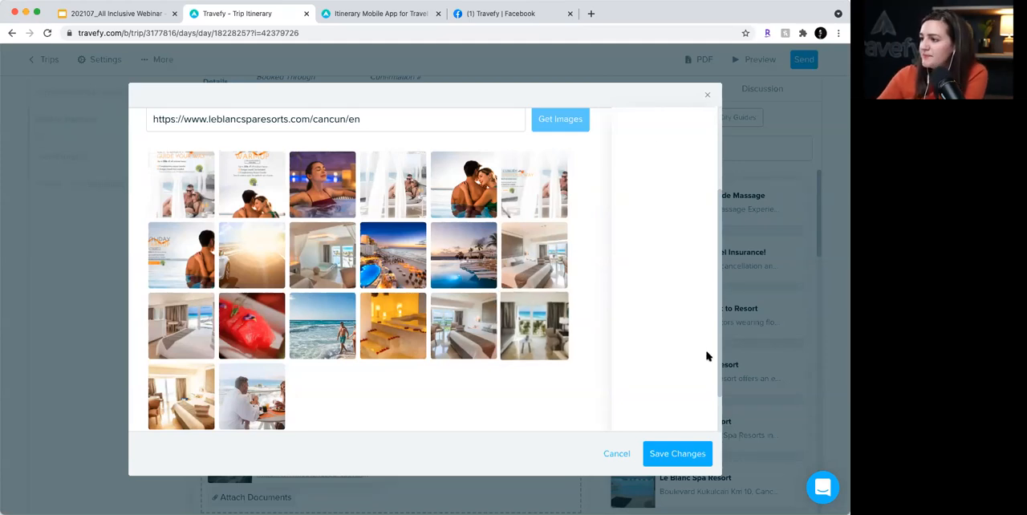
{"action": "left_click", "coordinate": [386, 250]}
{"action": "left_click", "coordinate": [463, 252]}
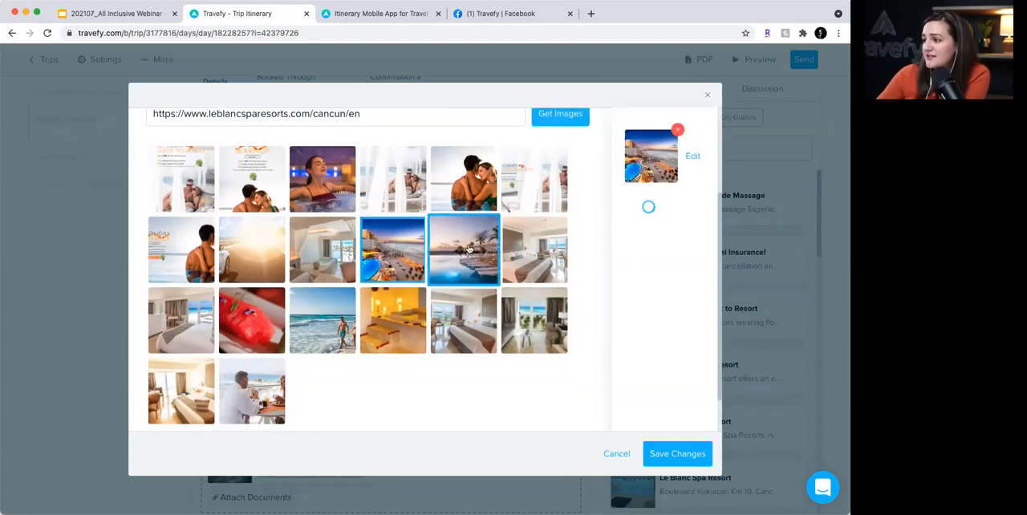
{"action": "left_click", "coordinate": [539, 274]}
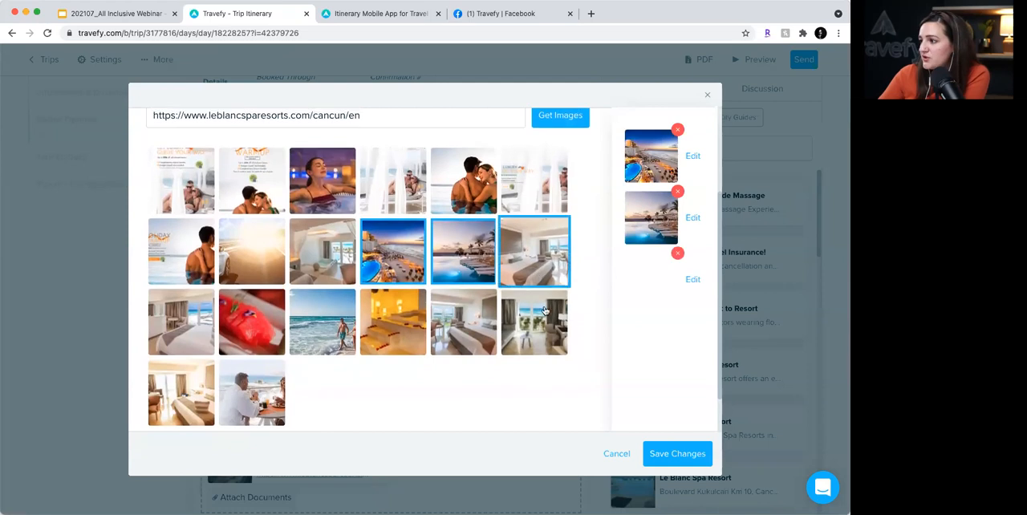
{"action": "left_click", "coordinate": [478, 341]}
{"action": "scroll", "coordinate": [478, 341], "scroll_direction": "up", "scroll_amount": 3}
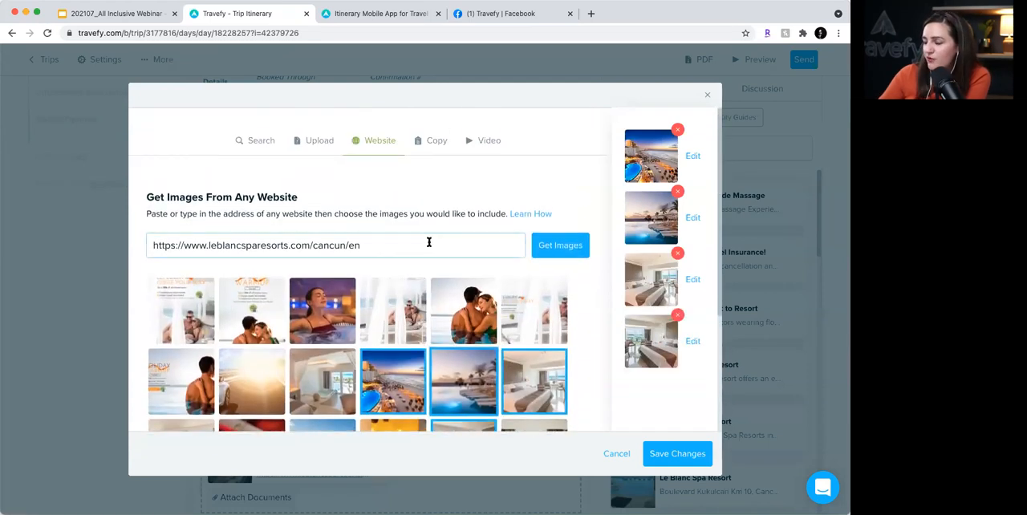
{"action": "left_click", "coordinate": [678, 315]}
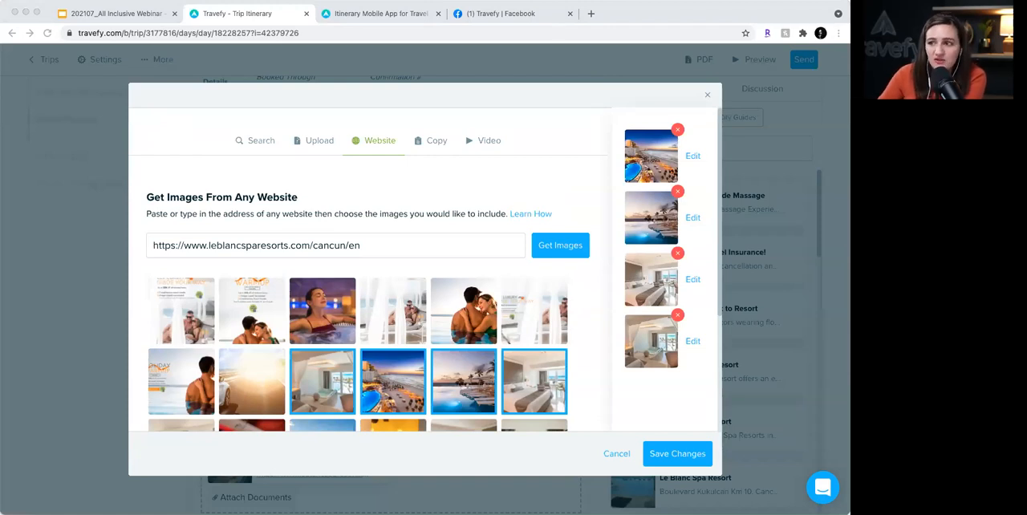
{"action": "left_click", "coordinate": [481, 146]}
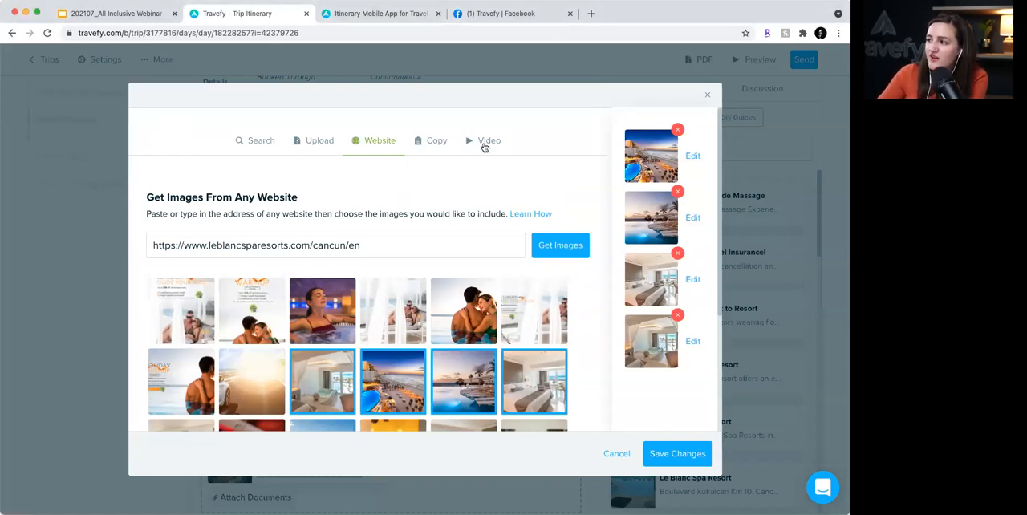
{"action": "left_click", "coordinate": [484, 147]}
{"action": "left_click", "coordinate": [270, 254]}
{"action": "type", "text": "https://youtu.be/E7r58-8gSuo"}
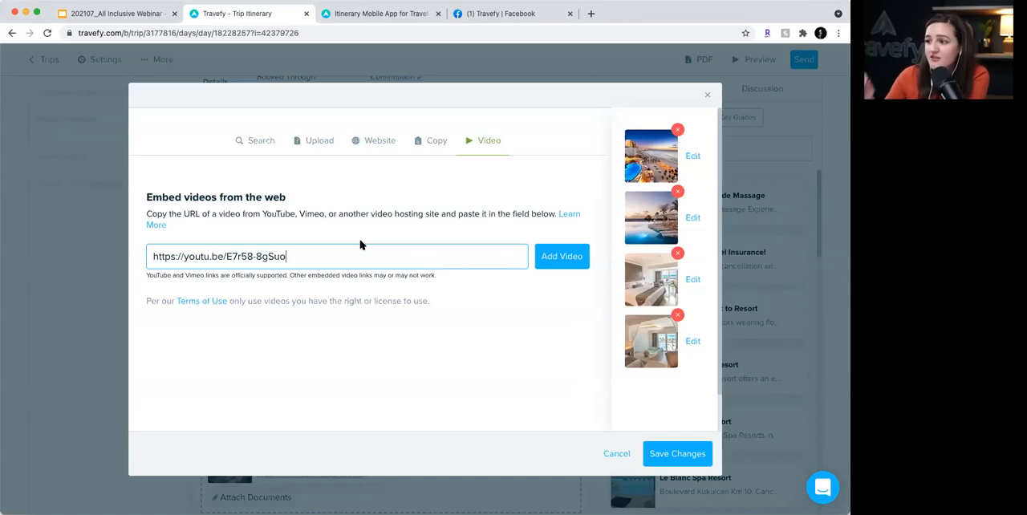
{"action": "left_click", "coordinate": [552, 257]}
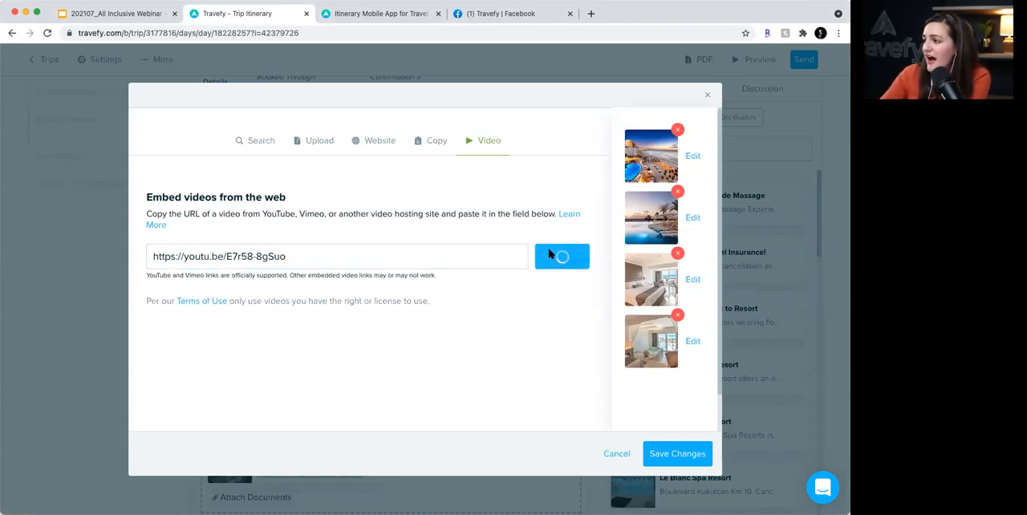
{"action": "scroll", "coordinate": [642, 399], "scroll_direction": "down", "scroll_amount": 1}
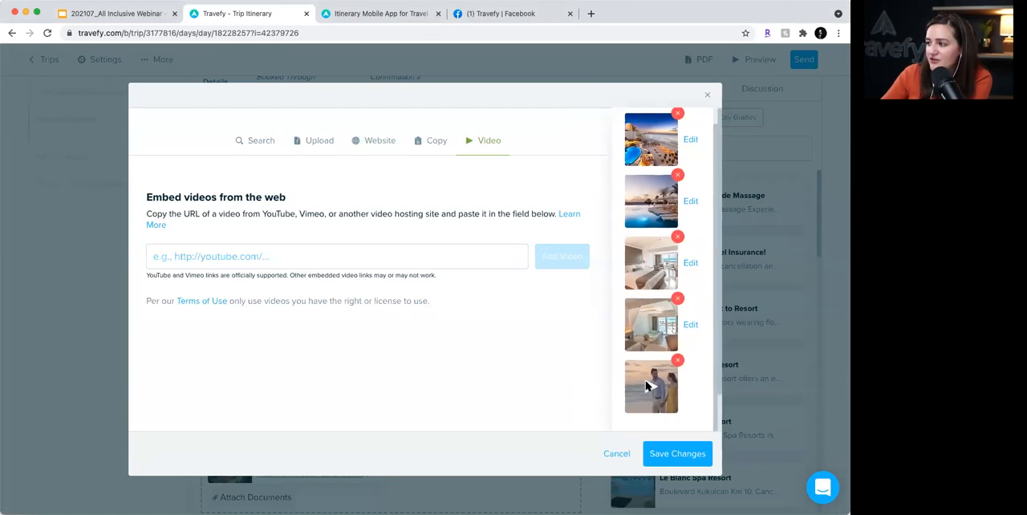
{"action": "left_click", "coordinate": [680, 455]}
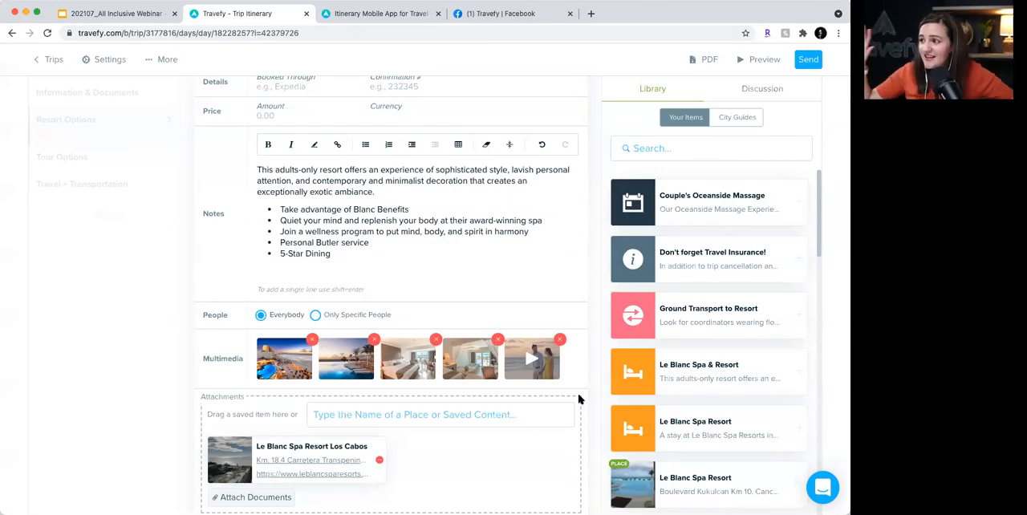
{"action": "left_click_drag", "start_coordinate": [543, 366], "coordinate": [264, 365]}
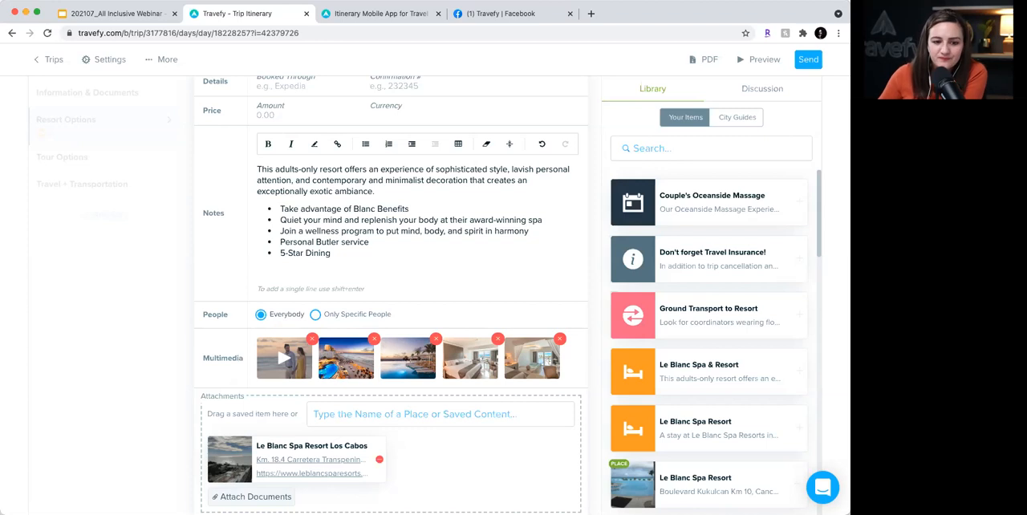
- Set the lodging price to 3,200 in $ (USD) and finish editing the event
{"action": "scroll", "coordinate": [399, 266], "scroll_direction": "up", "scroll_amount": 2}
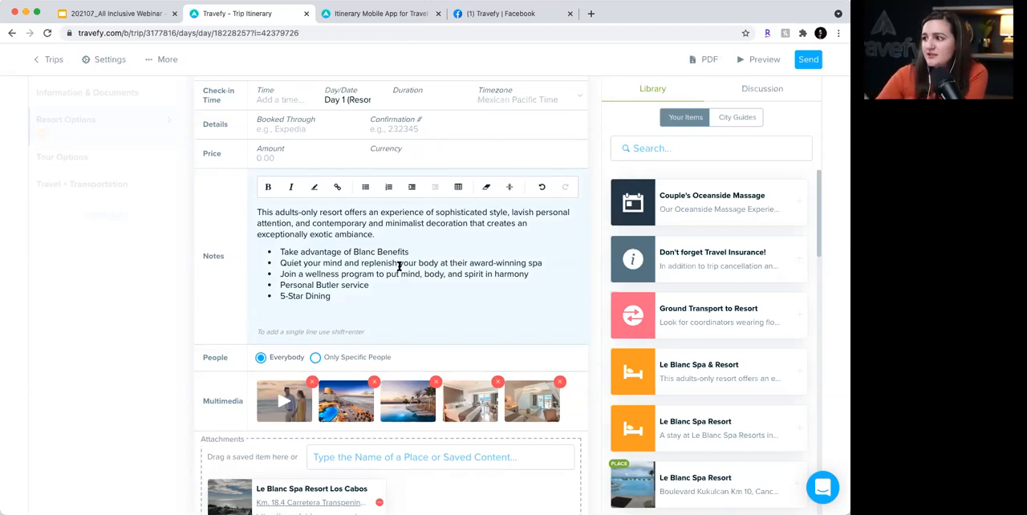
{"action": "left_click", "coordinate": [305, 158]}
{"action": "scroll", "coordinate": [304, 159], "scroll_direction": "down", "scroll_amount": 1}
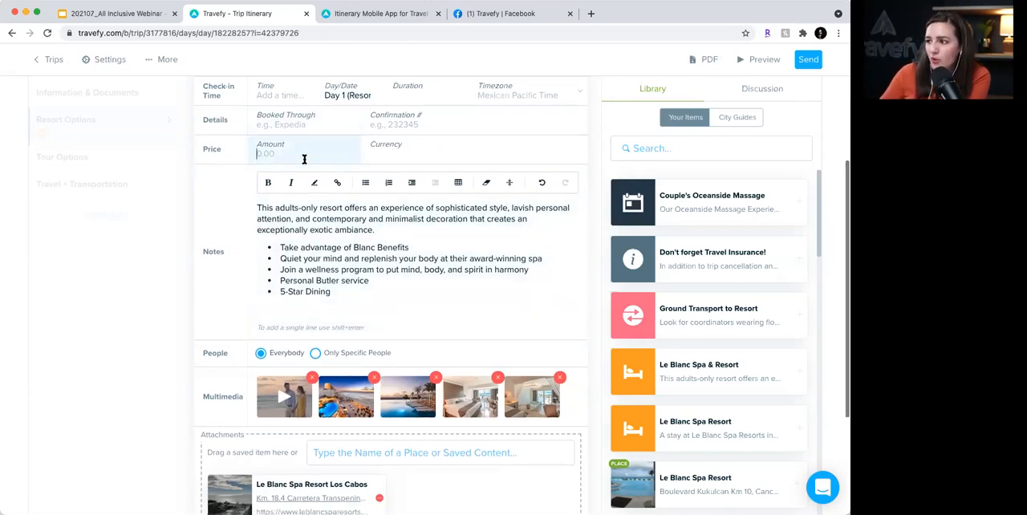
{"action": "scroll", "coordinate": [304, 158], "scroll_direction": "up", "scroll_amount": 2}
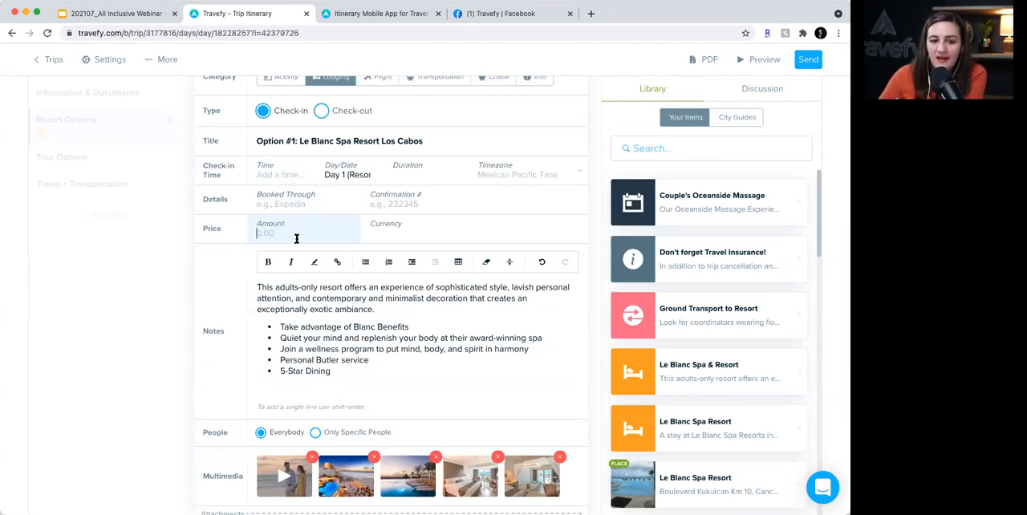
{"action": "type", "text": "3,200"}
{"action": "left_click", "coordinate": [440, 230]}
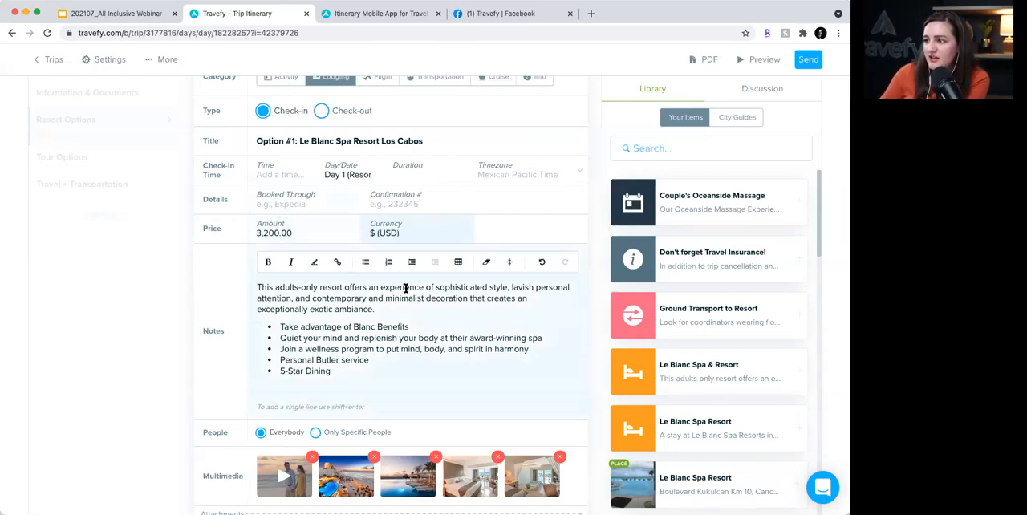
{"action": "scroll", "coordinate": [406, 288], "scroll_direction": "down", "scroll_amount": 5}
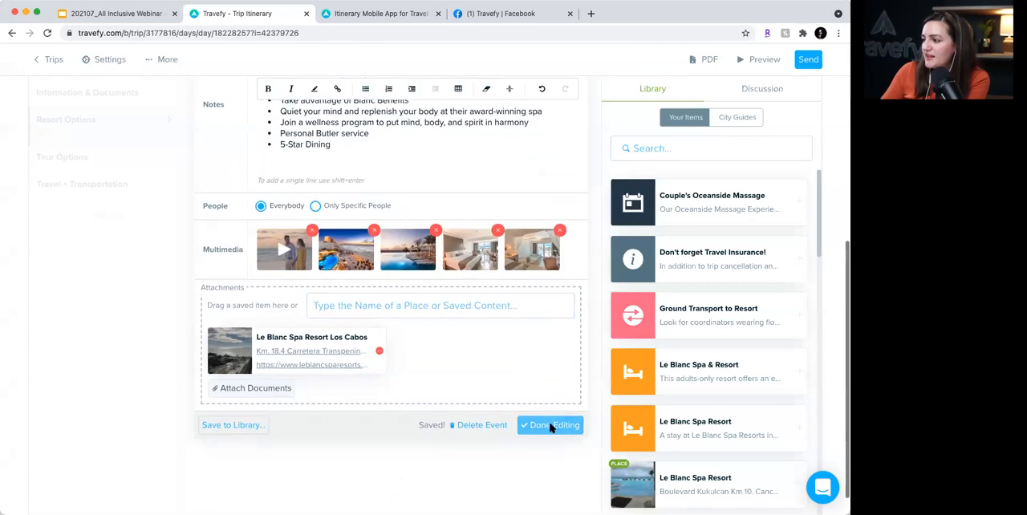
{"action": "left_click", "coordinate": [551, 426]}
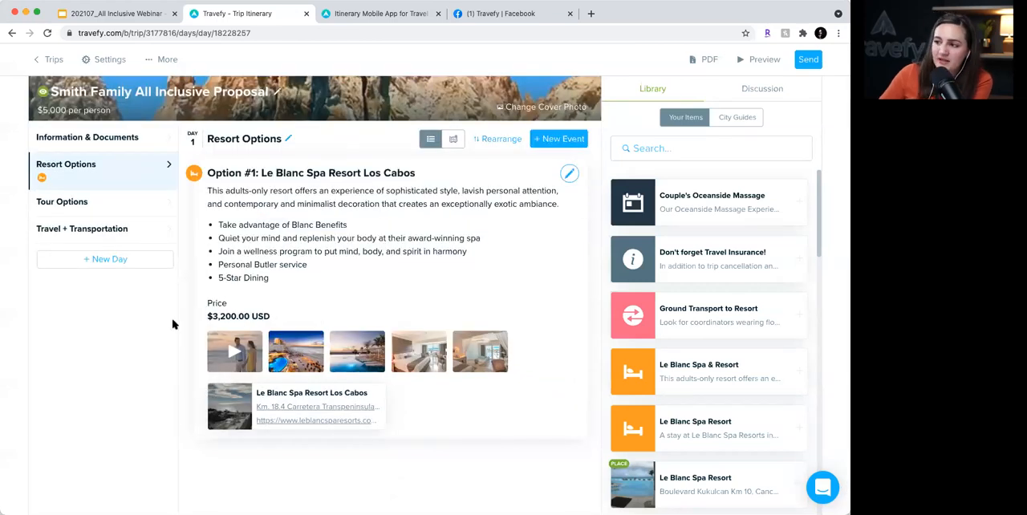
- Reopen the lodging event and paste the copied Beach View Suite and Swim Up Suite comparison table below the bulleted notes
{"action": "left_click", "coordinate": [570, 175]}
{"action": "scroll", "coordinate": [426, 312], "scroll_direction": "down", "scroll_amount": 3}
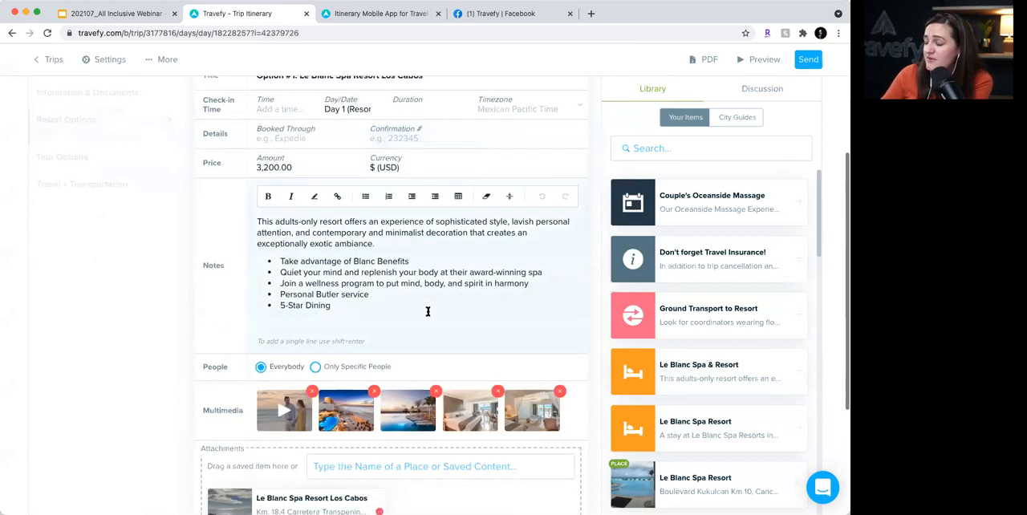
{"action": "scroll", "coordinate": [427, 312], "scroll_direction": "down", "scroll_amount": 1}
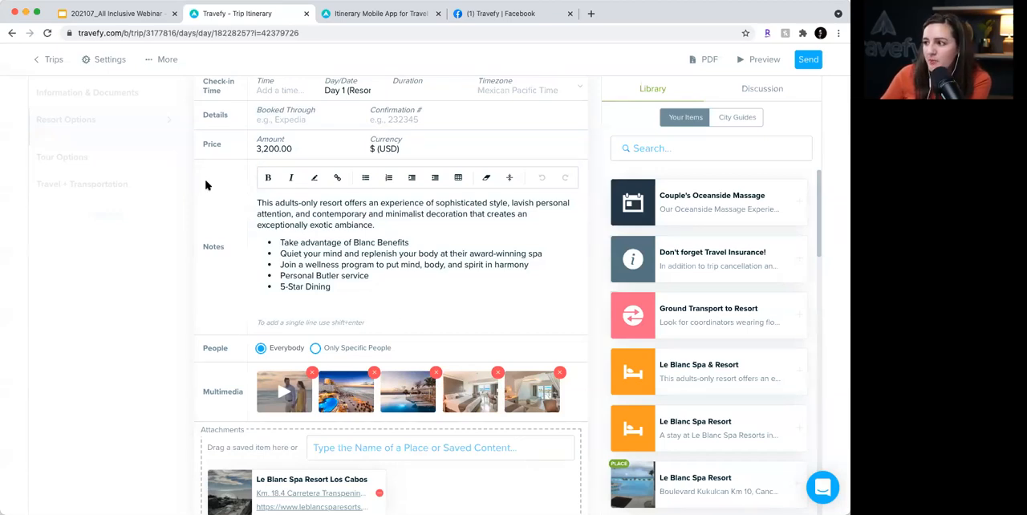
{"action": "left_click", "coordinate": [366, 292]}
{"action": "key", "text": "Return"}
{"action": "key", "text": "Return"}
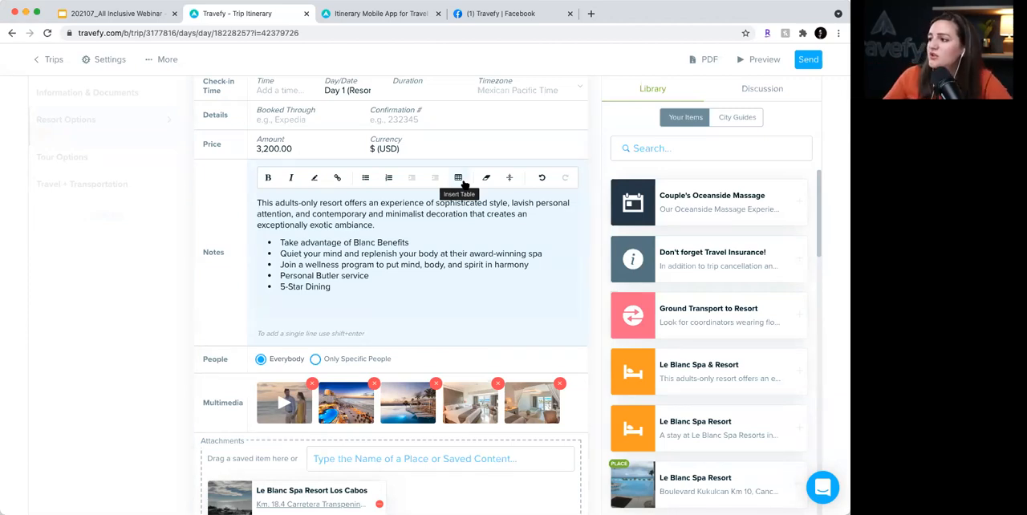
{"action": "left_click", "coordinate": [460, 186]}
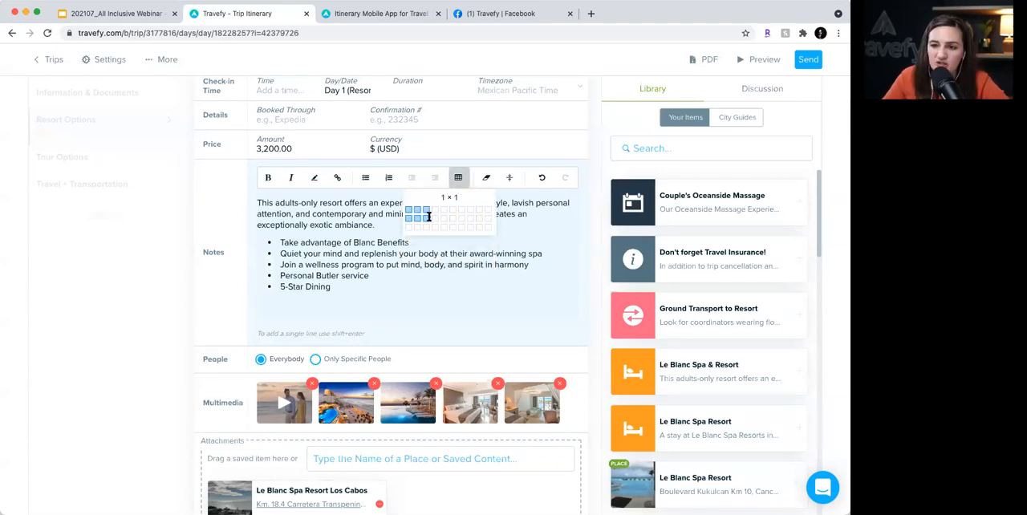
{"action": "left_click", "coordinate": [301, 315]}
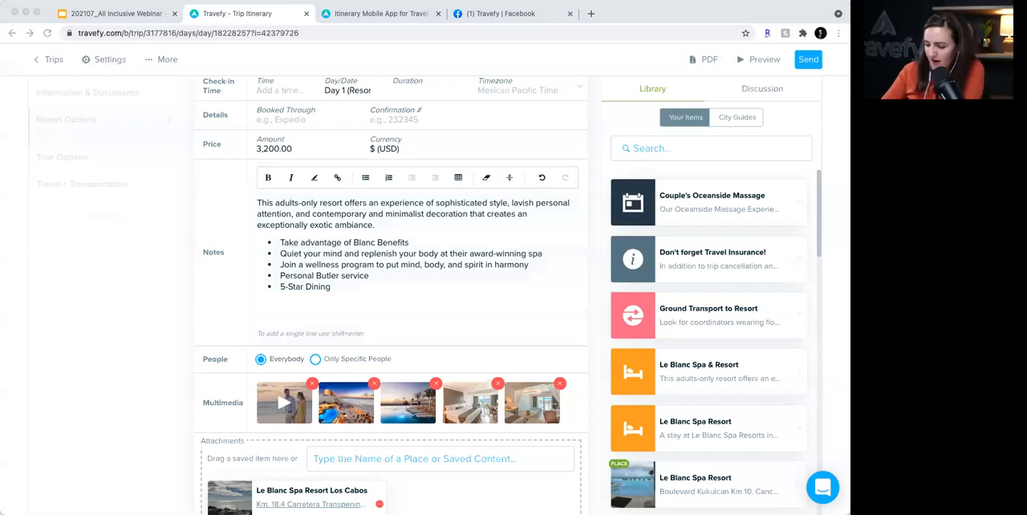
{"action": "left_click", "coordinate": [337, 321]}
{"action": "type", "text": "Beach View Suite\tSwim Up Suite Info here\tInfo here $3,000\t$3,800"}
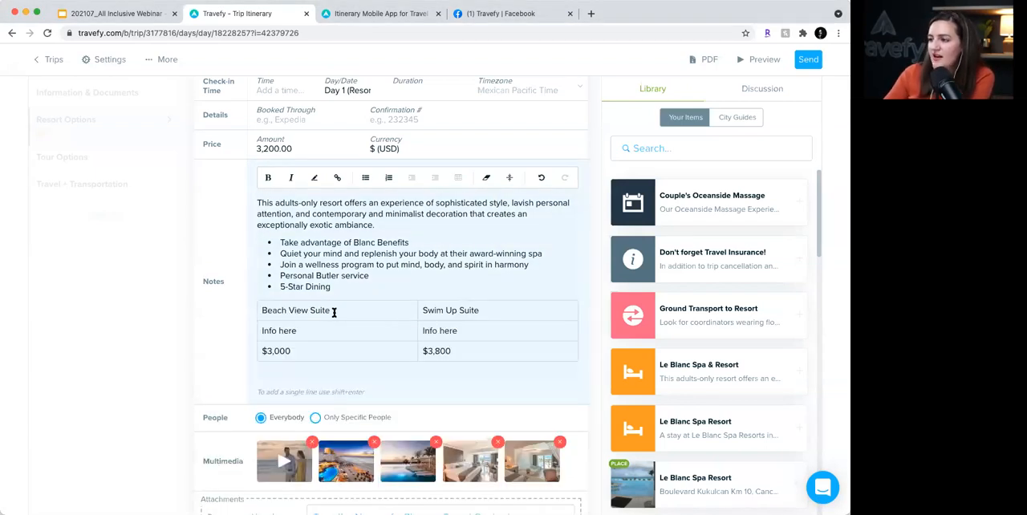
- Make the table headings "Beach View Suite" and "Swim Up Suite" bold
{"action": "left_click_drag", "start_coordinate": [333, 311], "coordinate": [259, 308]}
{"action": "key", "text": "super+b"}
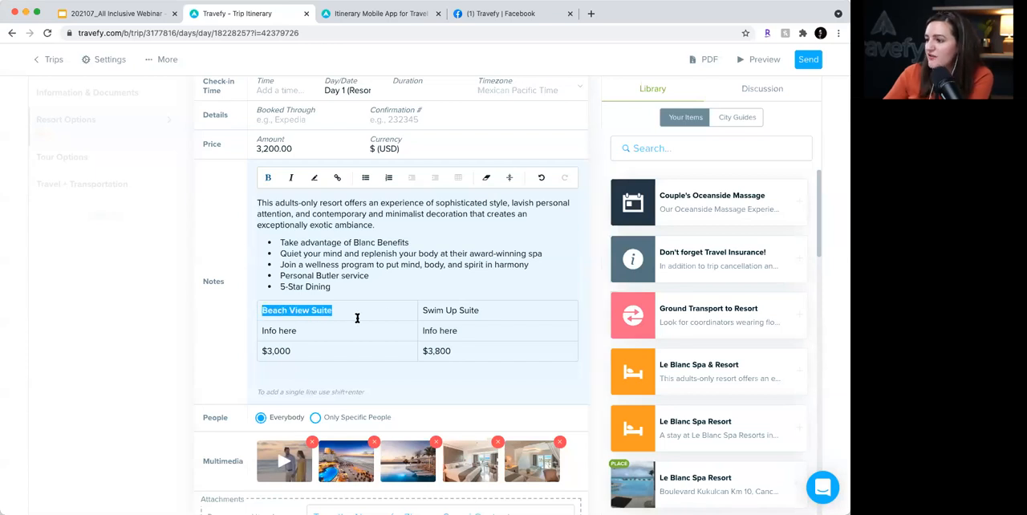
{"action": "left_click", "coordinate": [486, 309]}
{"action": "left_click_drag", "start_coordinate": [482, 309], "coordinate": [423, 310]}
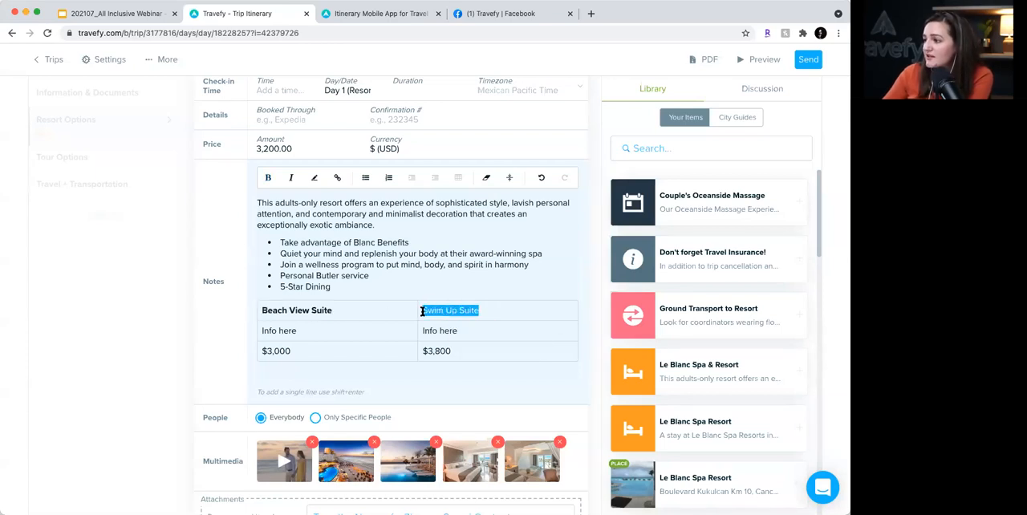
- Apply a yellow background colour to the "Swim Up Suite" and "Beach View Suite" headings in the notes table
{"action": "left_click", "coordinate": [313, 177]}
{"action": "left_click", "coordinate": [321, 206]}
{"action": "left_click_drag", "start_coordinate": [334, 310], "coordinate": [261, 310]}
{"action": "left_click", "coordinate": [314, 177]}
{"action": "left_click", "coordinate": [321, 206]}
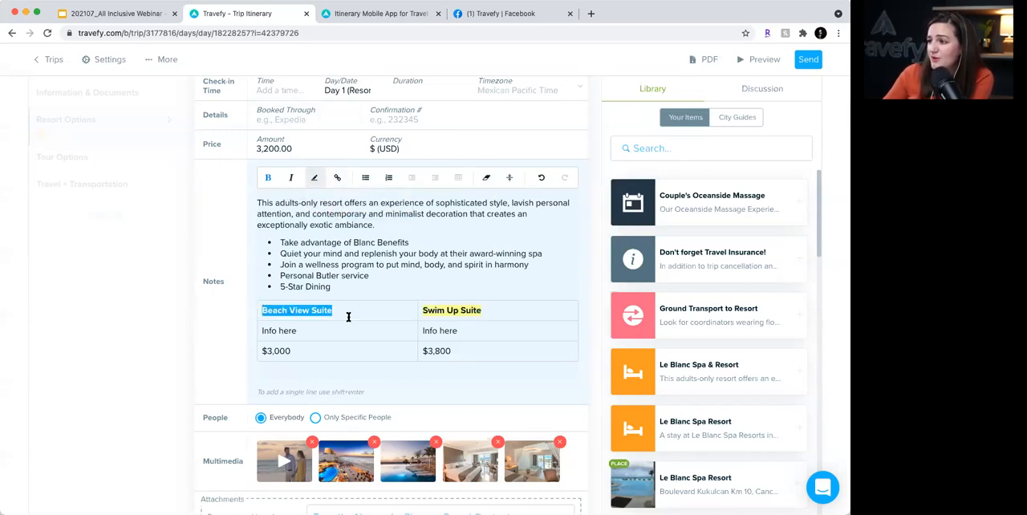
- Finish editing the Le Blanc Spa Resort Los Cabos lodging event with its suite comparison table in the notes
{"action": "left_click", "coordinate": [350, 352]}
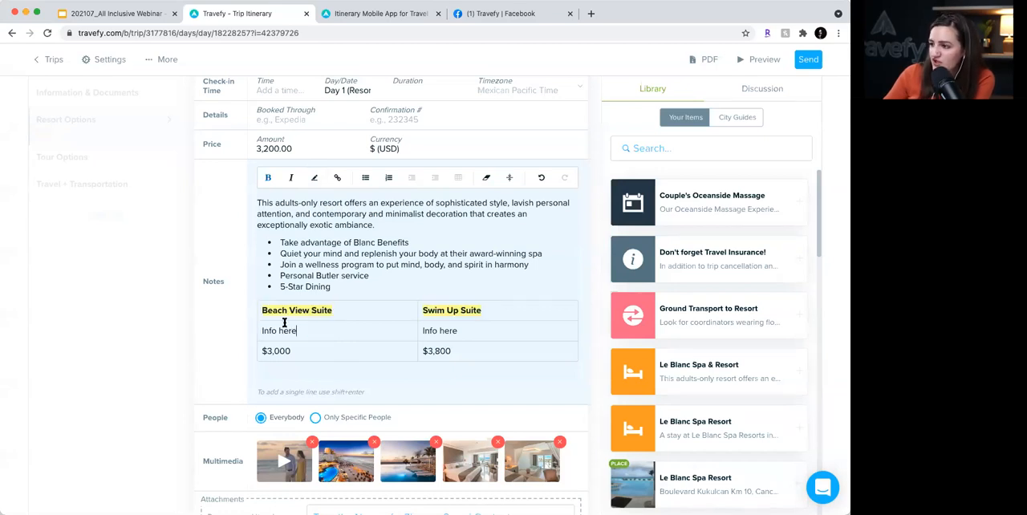
{"action": "left_click", "coordinate": [349, 329]}
{"action": "left_click", "coordinate": [355, 352]}
{"action": "left_click", "coordinate": [463, 349]}
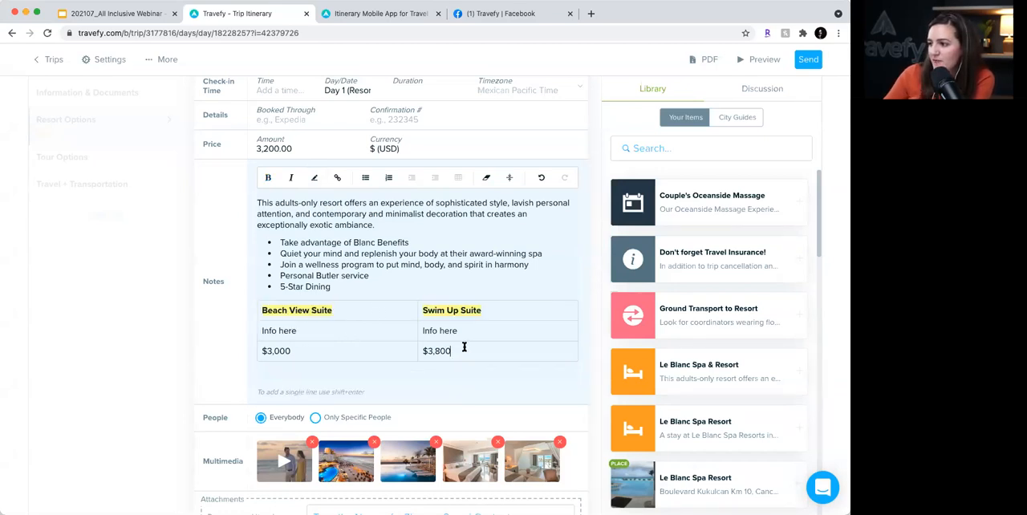
{"action": "left_click", "coordinate": [410, 365]}
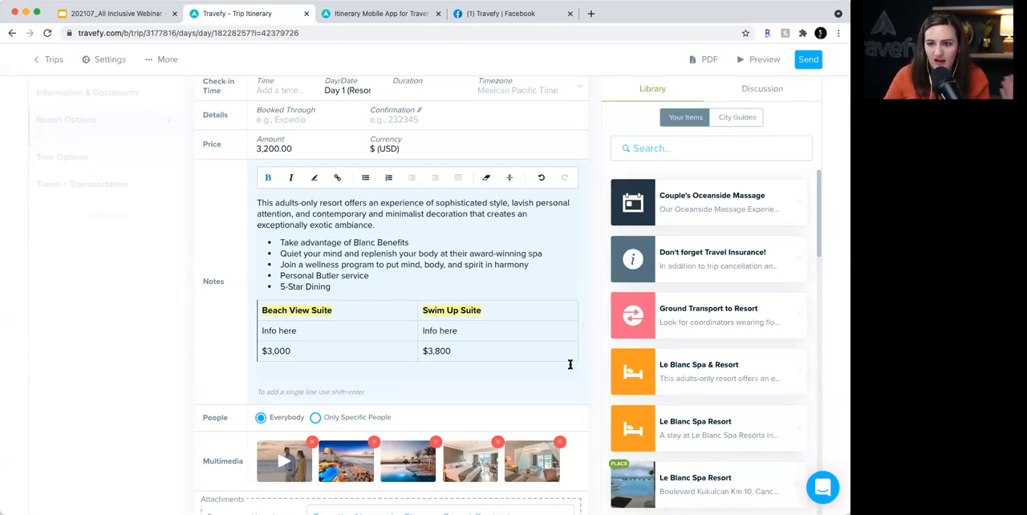
{"action": "scroll", "coordinate": [508, 351], "scroll_direction": "down", "scroll_amount": 6}
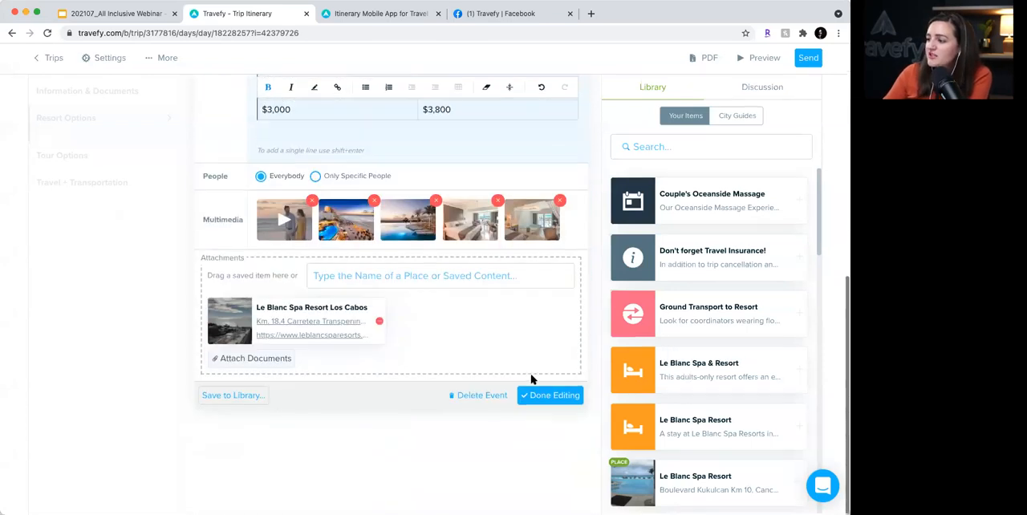
{"action": "left_click", "coordinate": [542, 398]}
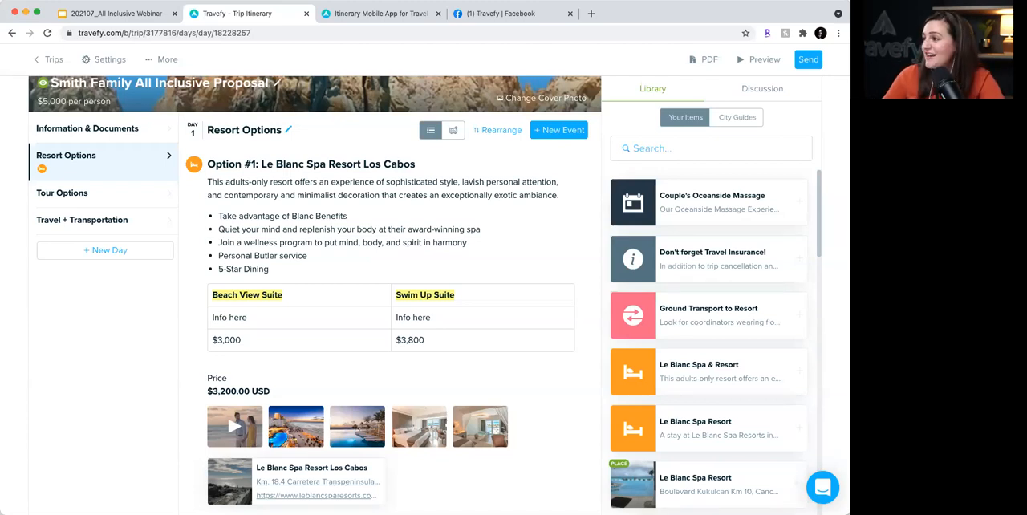
- Look through the saved library items and the full editing form of the Le Blanc Spa Resort Los Cabos event
{"action": "scroll", "coordinate": [711, 234], "scroll_direction": "down", "scroll_amount": 5}
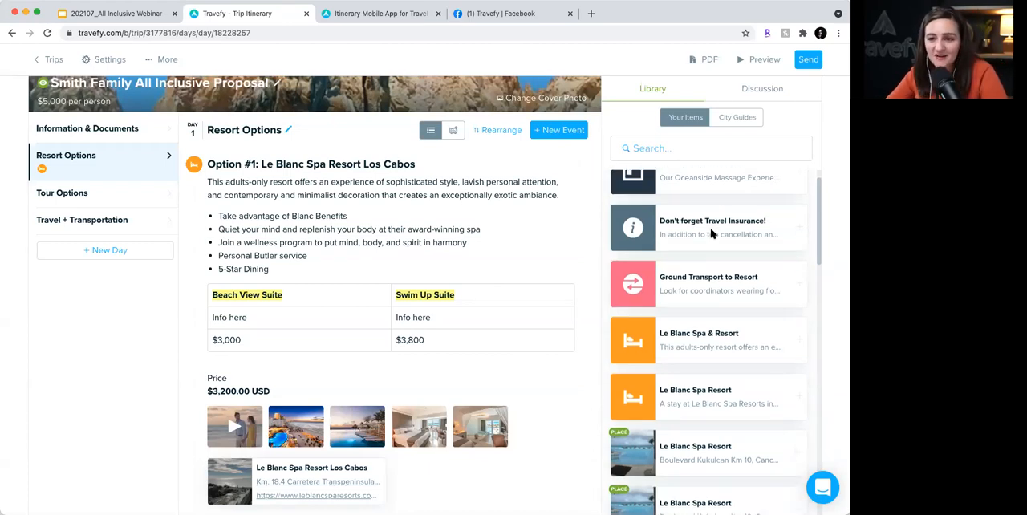
{"action": "scroll", "coordinate": [711, 231], "scroll_direction": "down", "scroll_amount": 4}
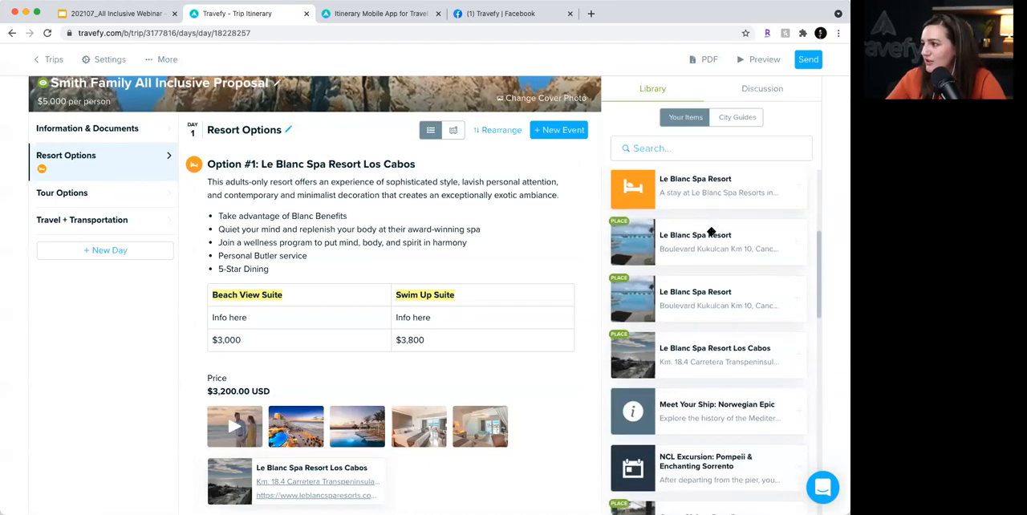
{"action": "scroll", "coordinate": [711, 231], "scroll_direction": "up", "scroll_amount": 9}
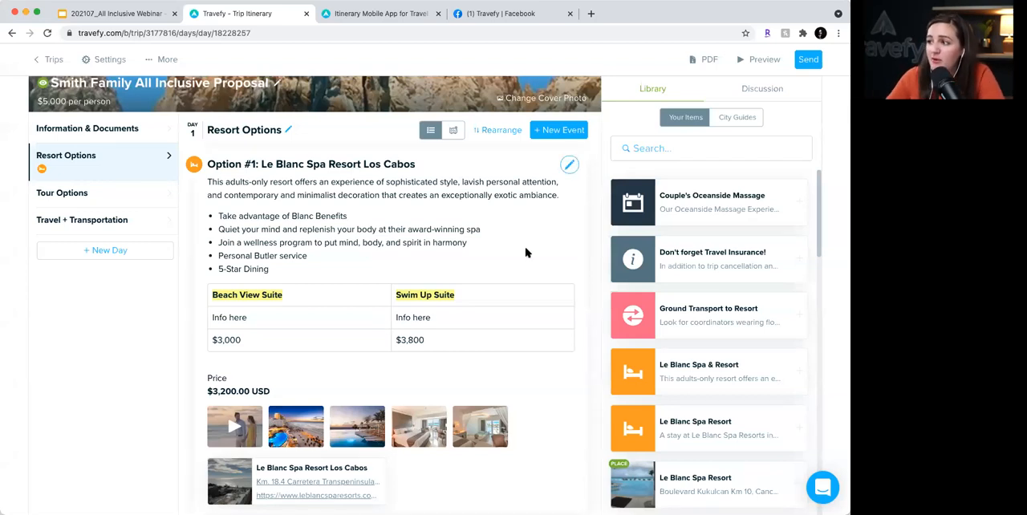
{"action": "scroll", "coordinate": [525, 252], "scroll_direction": "down", "scroll_amount": 1}
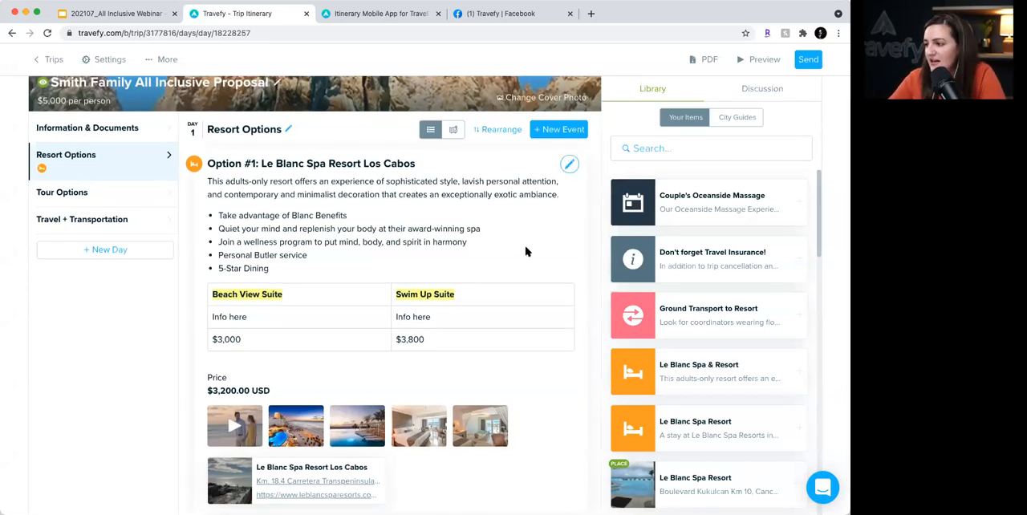
{"action": "left_click", "coordinate": [526, 252]}
{"action": "scroll", "coordinate": [513, 294], "scroll_direction": "down", "scroll_amount": 3}
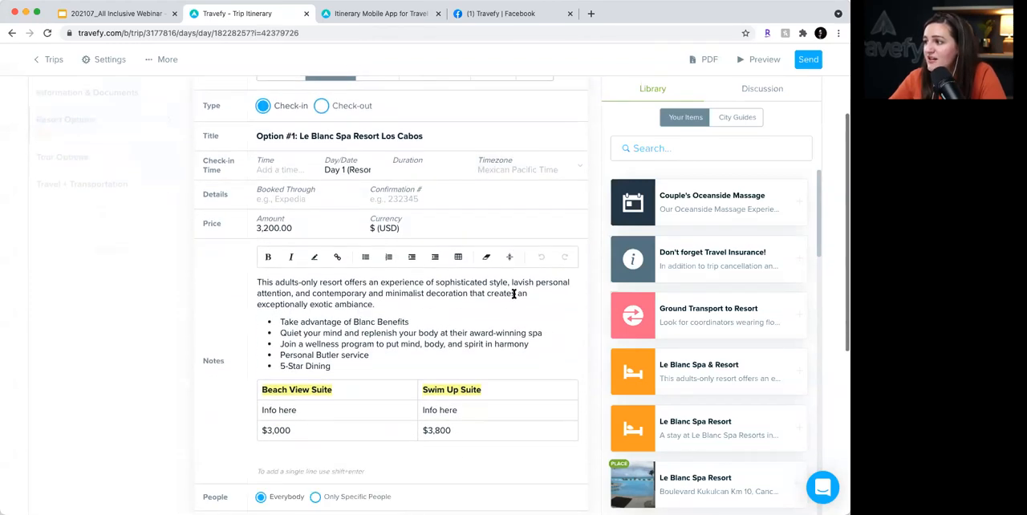
{"action": "scroll", "coordinate": [513, 293], "scroll_direction": "down", "scroll_amount": 5}
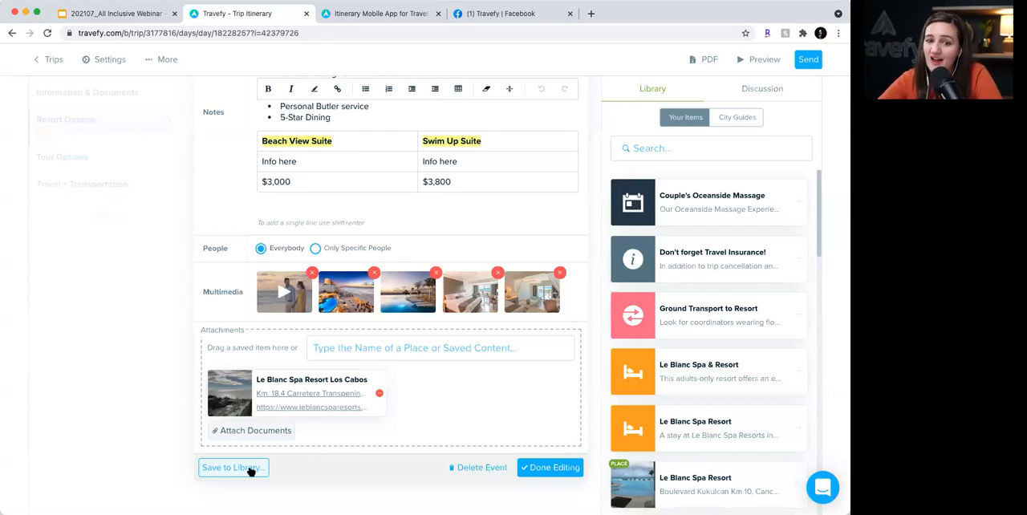
{"action": "left_click", "coordinate": [544, 470]}
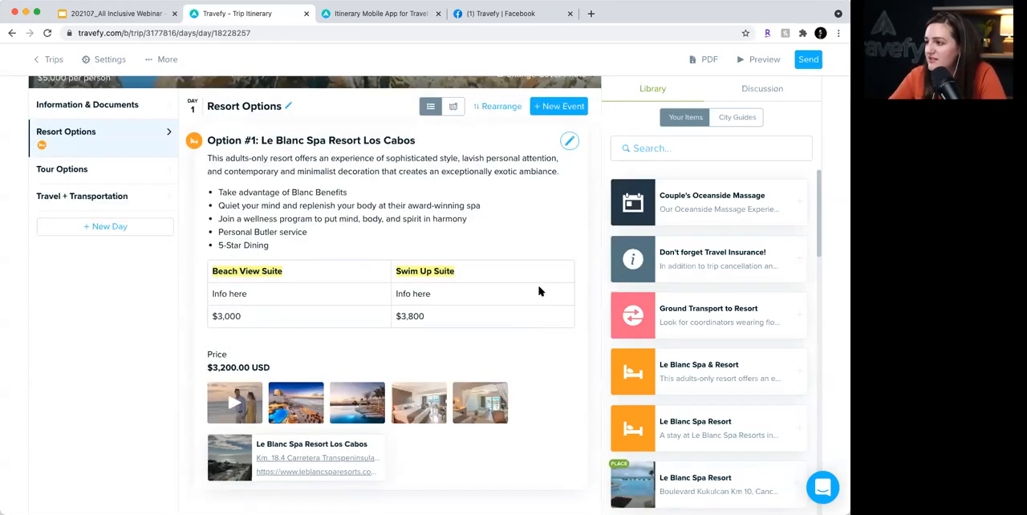
- Search the library for "secrets" and add the saved Secrets The Vine Cancún Resort lodging below Option #1 in Resort Options
{"action": "left_click", "coordinate": [724, 144]}
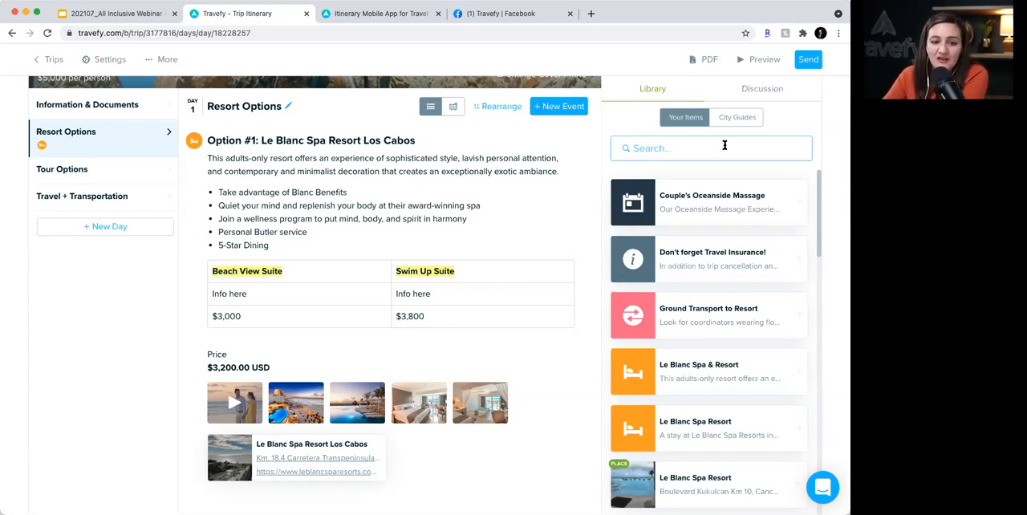
{"action": "left_click", "coordinate": [724, 145]}
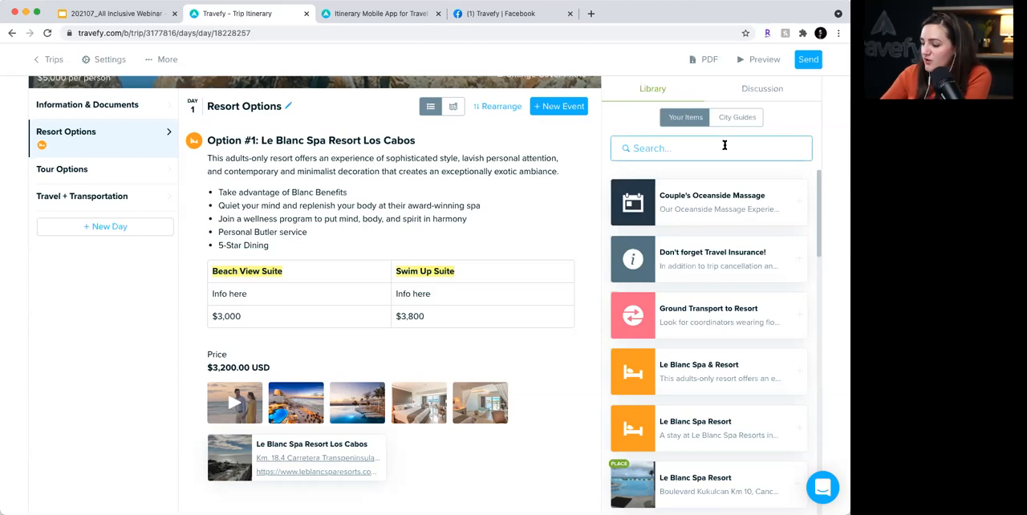
{"action": "type", "text": "secretse"}
{"action": "key", "text": "BackSpace"}
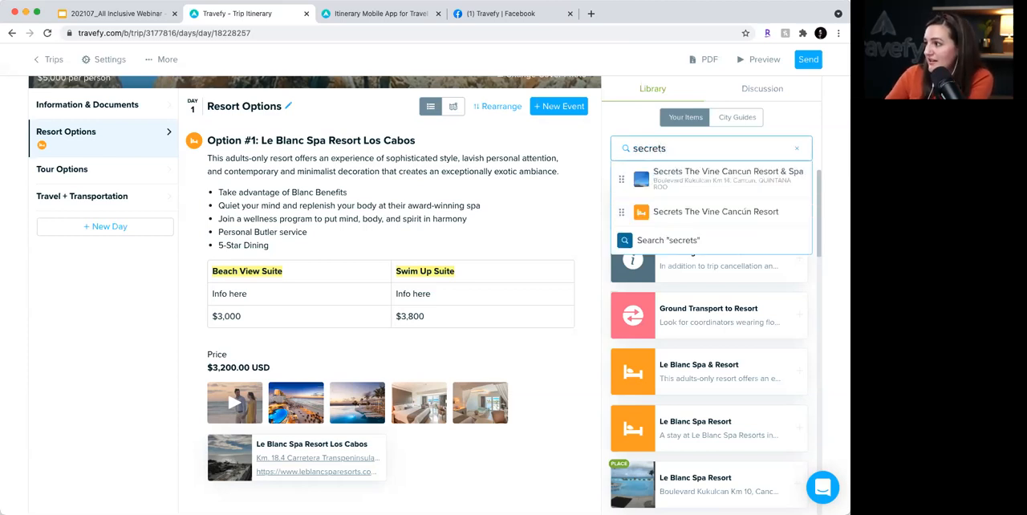
{"action": "key", "text": "Down"}
{"action": "key", "text": "Down"}
{"action": "key", "text": "Down"}
{"action": "key", "text": "Up"}
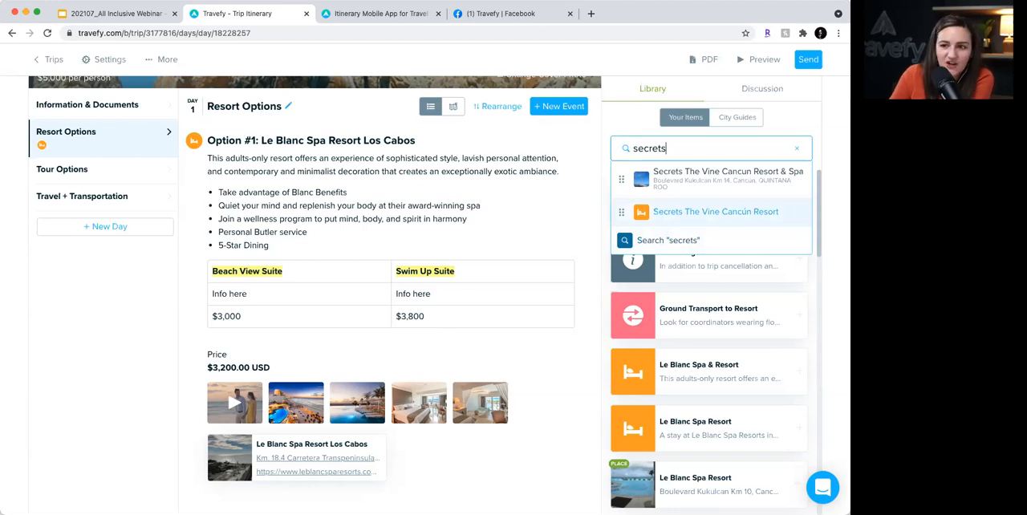
{"action": "left_click", "coordinate": [713, 211]}
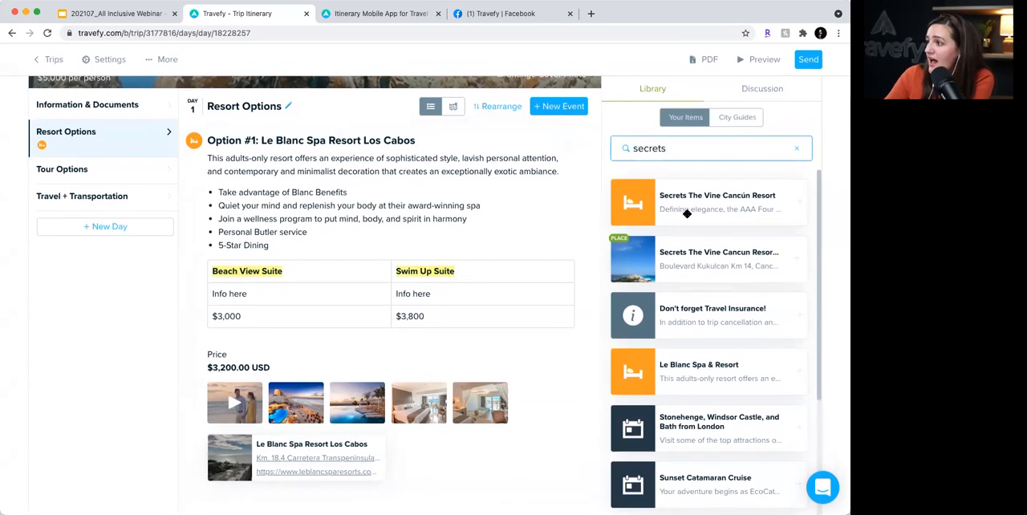
{"action": "left_click_drag", "start_coordinate": [713, 206], "coordinate": [482, 501]}
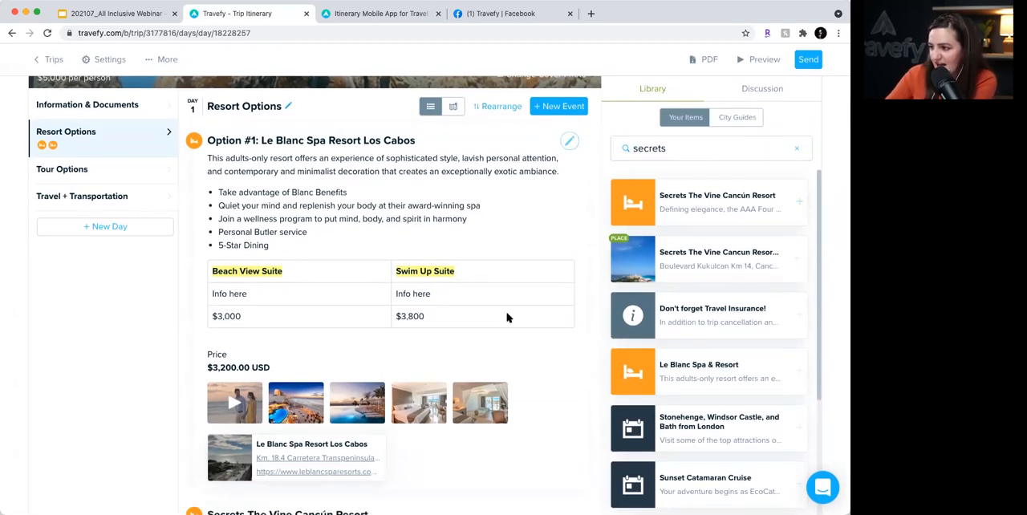
- Open the Secrets The Vine Cancún Resort event for editing and set its price to 2,100 in $ (USD)
{"action": "scroll", "coordinate": [507, 317], "scroll_direction": "down", "scroll_amount": 3}
{"action": "scroll", "coordinate": [507, 318], "scroll_direction": "down", "scroll_amount": 1}
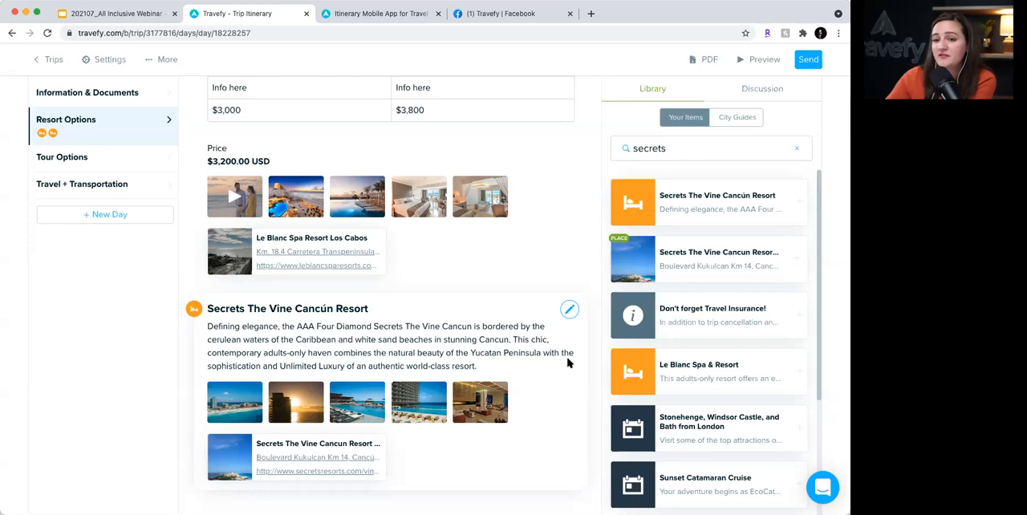
{"action": "left_click", "coordinate": [569, 310]}
{"action": "scroll", "coordinate": [442, 321], "scroll_direction": "down", "scroll_amount": 5}
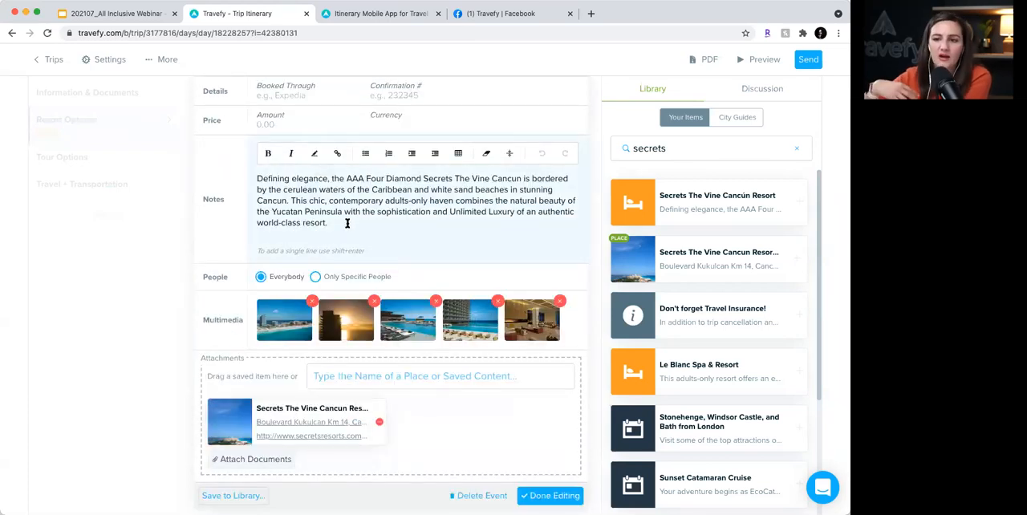
{"action": "left_click", "coordinate": [305, 127]}
{"action": "type", "text": "2100"}
{"action": "left_click", "coordinate": [419, 118]}
- Prefix the Secrets The Vine Cancún Resort title with "Option #2:" and finish editing the event
{"action": "scroll", "coordinate": [445, 220], "scroll_direction": "up", "scroll_amount": 4}
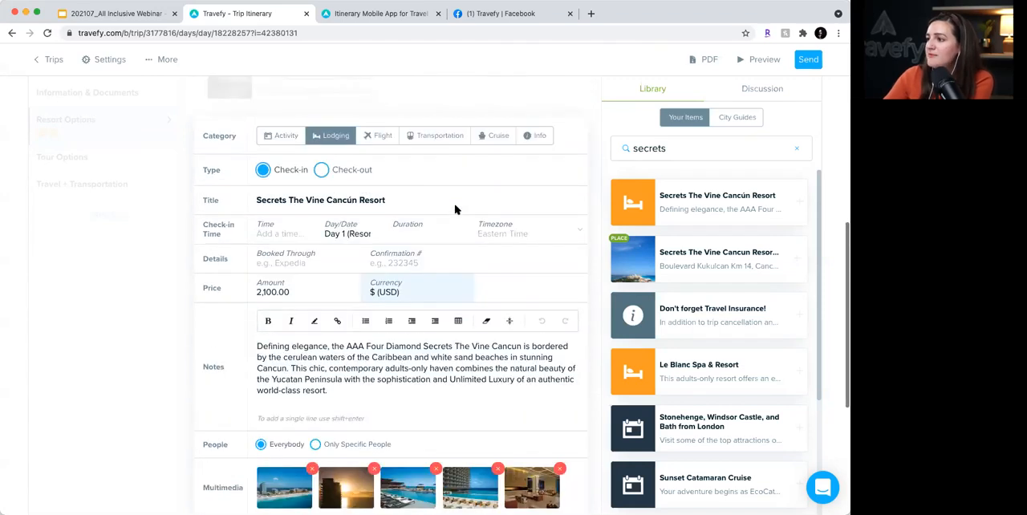
{"action": "left_click", "coordinate": [255, 200]}
{"action": "type", "text": "Option #2:"}
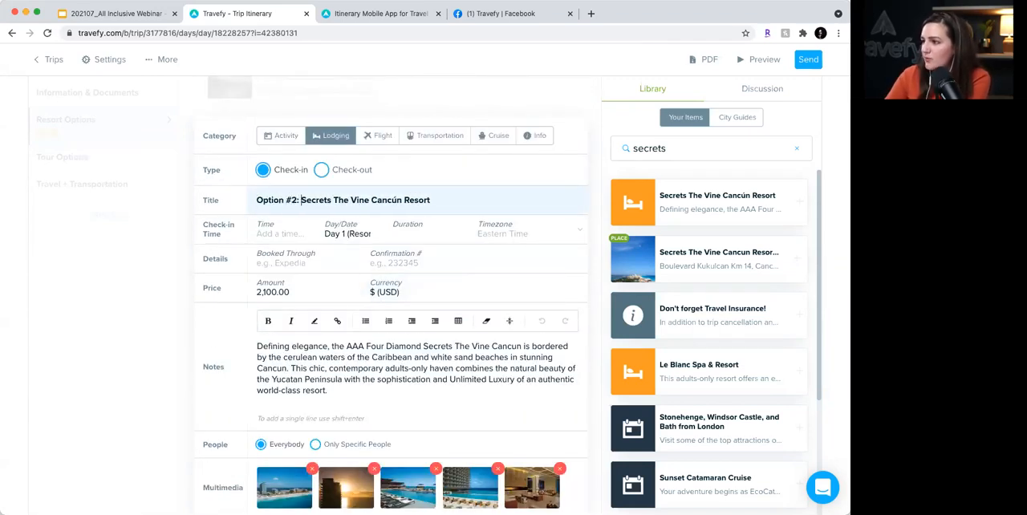
{"action": "scroll", "coordinate": [325, 238], "scroll_direction": "down", "scroll_amount": 5}
{"action": "left_click", "coordinate": [560, 458]}
- Review both resort options on the Resort Options day and the event types available for a new event
{"action": "scroll", "coordinate": [548, 315], "scroll_direction": "up", "scroll_amount": 1}
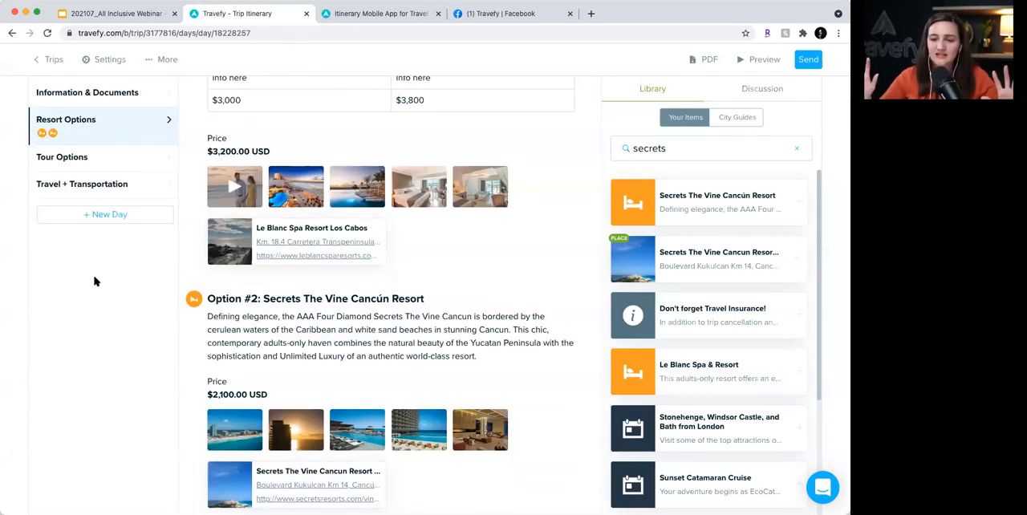
{"action": "scroll", "coordinate": [183, 282], "scroll_direction": "up", "scroll_amount": 10}
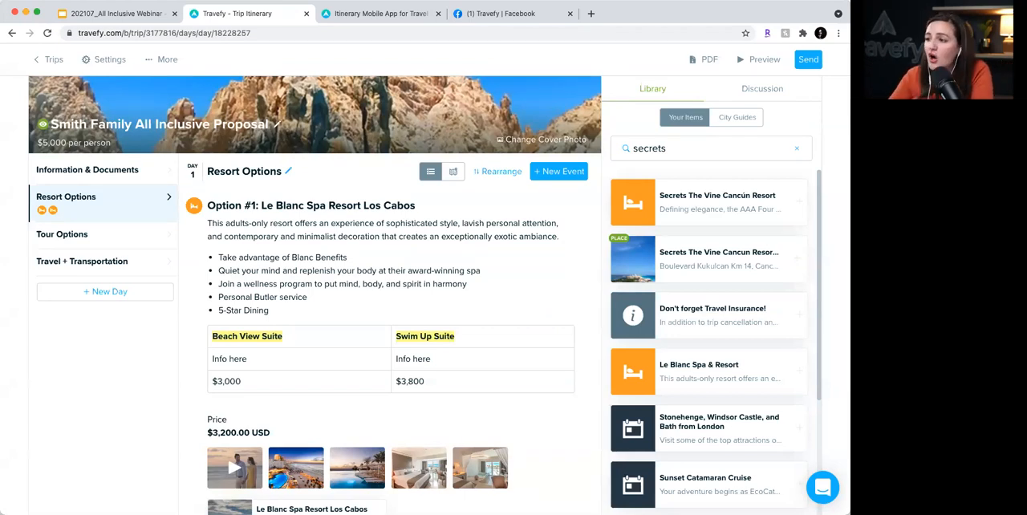
{"action": "scroll", "coordinate": [287, 214], "scroll_direction": "down", "scroll_amount": 1}
{"action": "scroll", "coordinate": [286, 215], "scroll_direction": "up", "scroll_amount": 1}
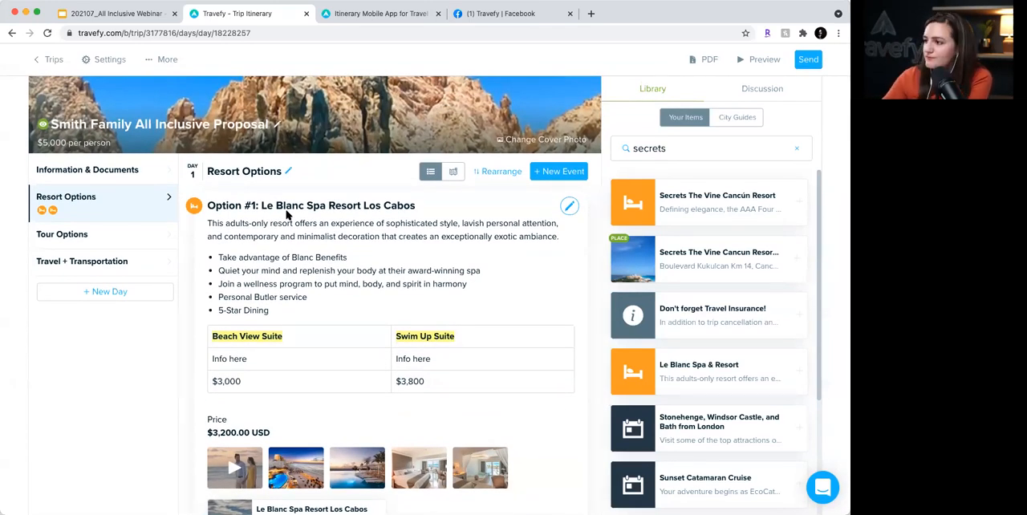
{"action": "scroll", "coordinate": [287, 214], "scroll_direction": "down", "scroll_amount": 5}
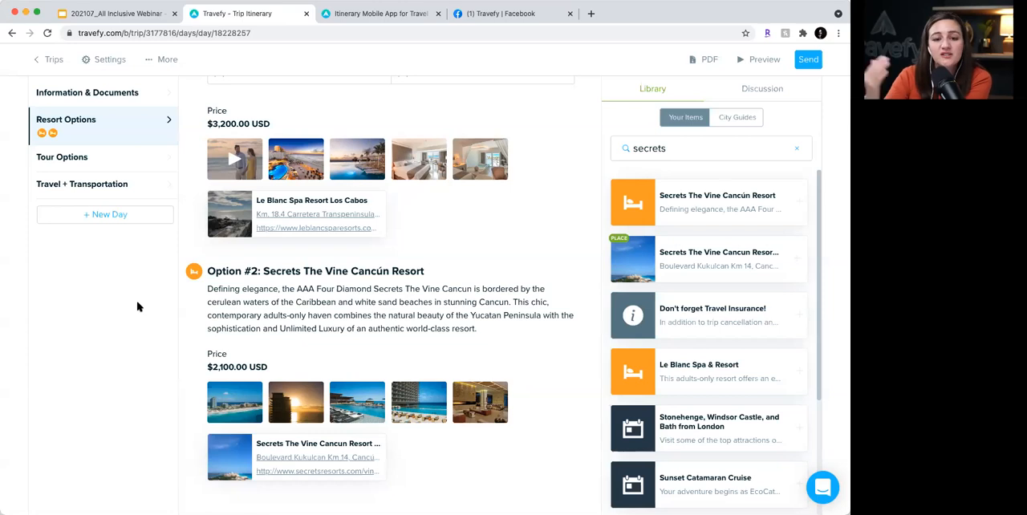
{"action": "left_click", "coordinate": [428, 312]}
{"action": "scroll", "coordinate": [428, 311], "scroll_direction": "left", "scroll_amount": 5}
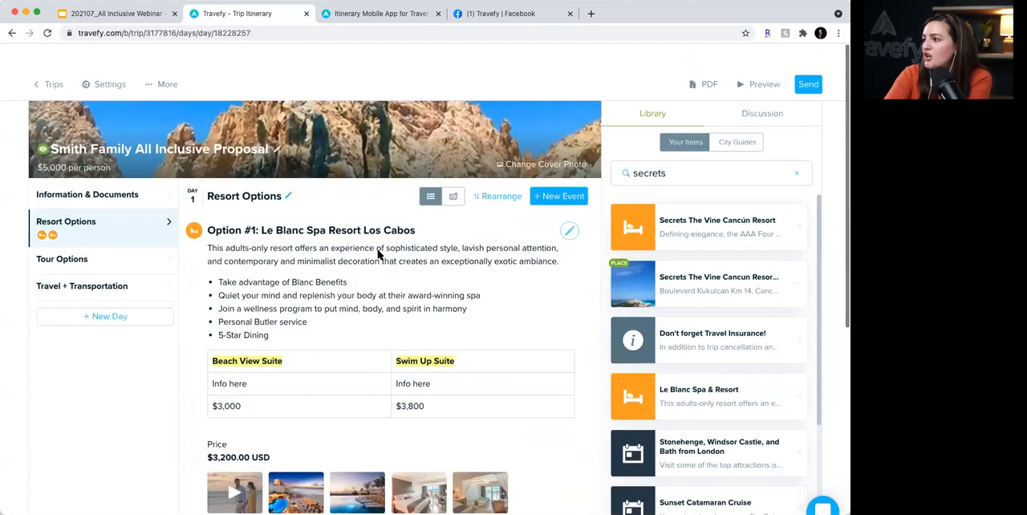
{"action": "scroll", "coordinate": [379, 254], "scroll_direction": "down", "scroll_amount": 1}
{"action": "left_click", "coordinate": [558, 171]}
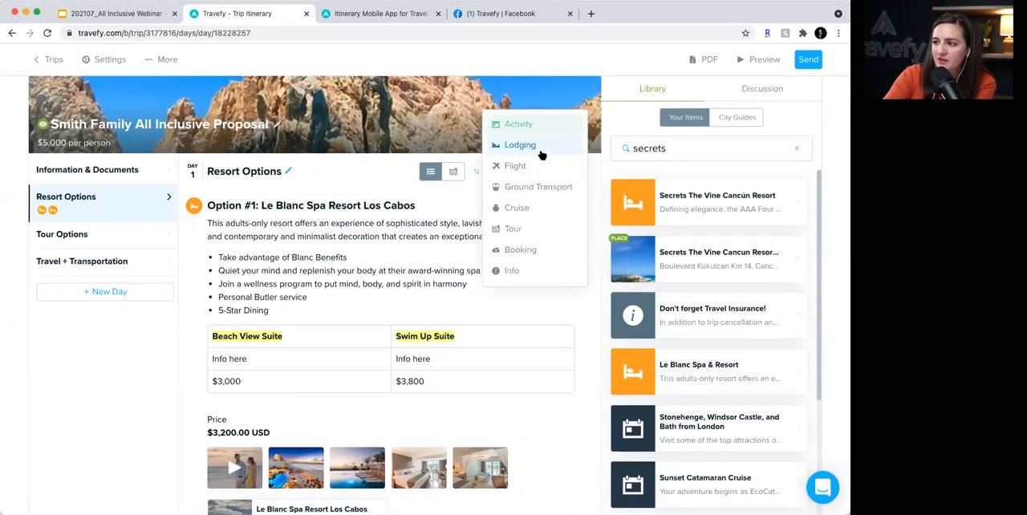
{"action": "left_click", "coordinate": [164, 338]}
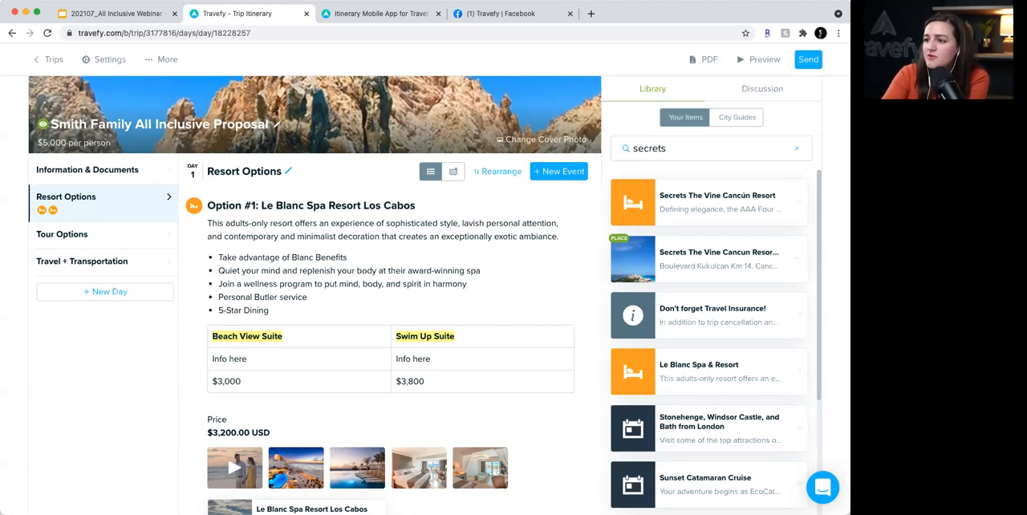
- Add a new Activity event to the Tour Options day and title it "5 Hour Catamaran Charter"
{"action": "left_click", "coordinate": [150, 238]}
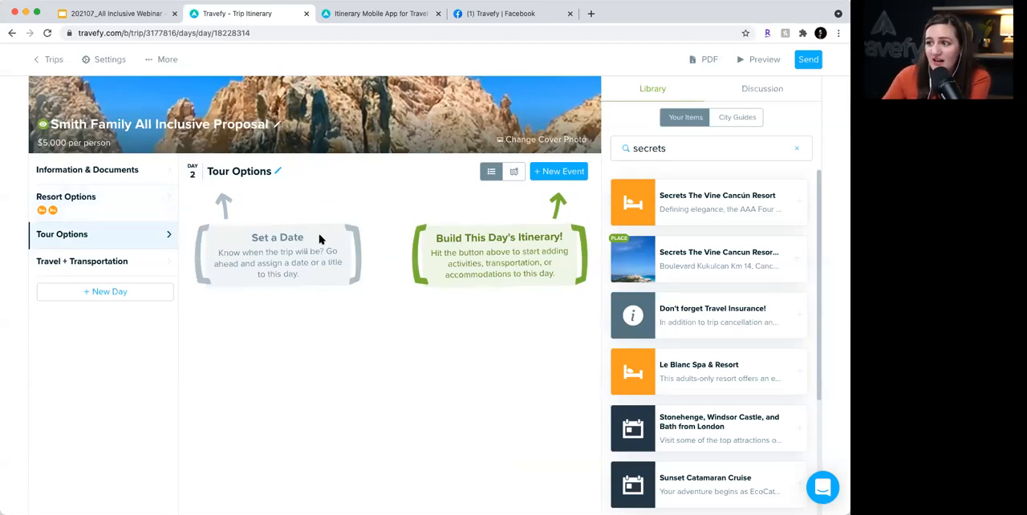
{"action": "left_click", "coordinate": [574, 173]}
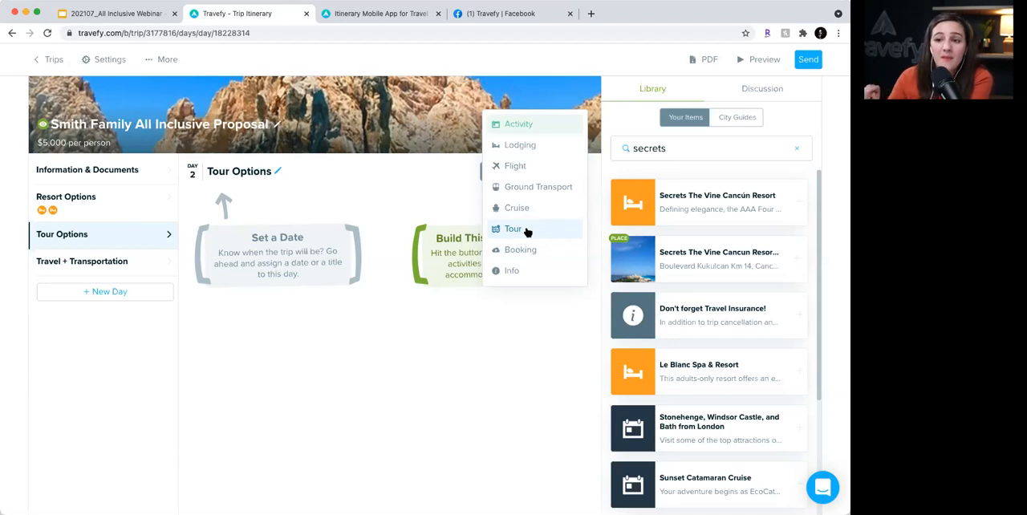
{"action": "left_click", "coordinate": [518, 125]}
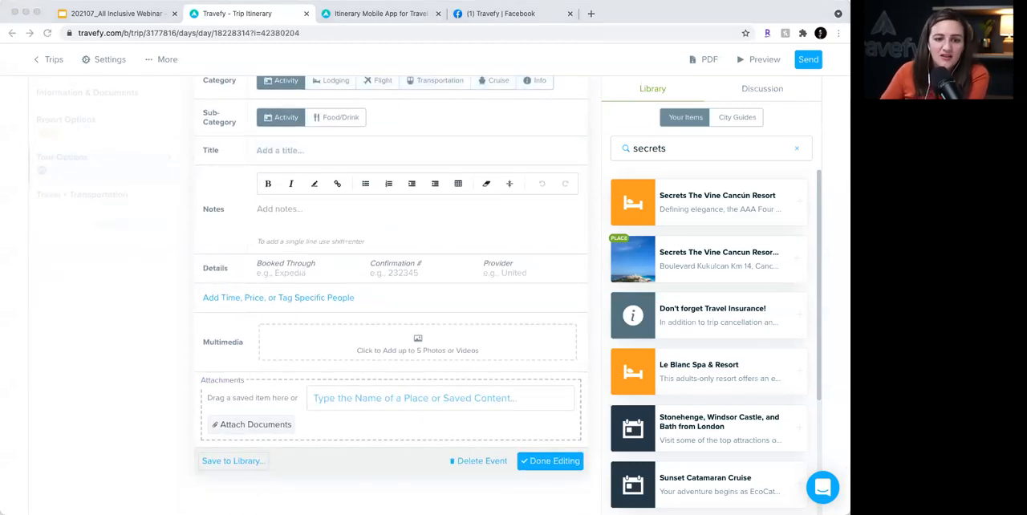
{"action": "left_click", "coordinate": [280, 150]}
{"action": "type", "text": "5 Hour Catamaran Charter"}
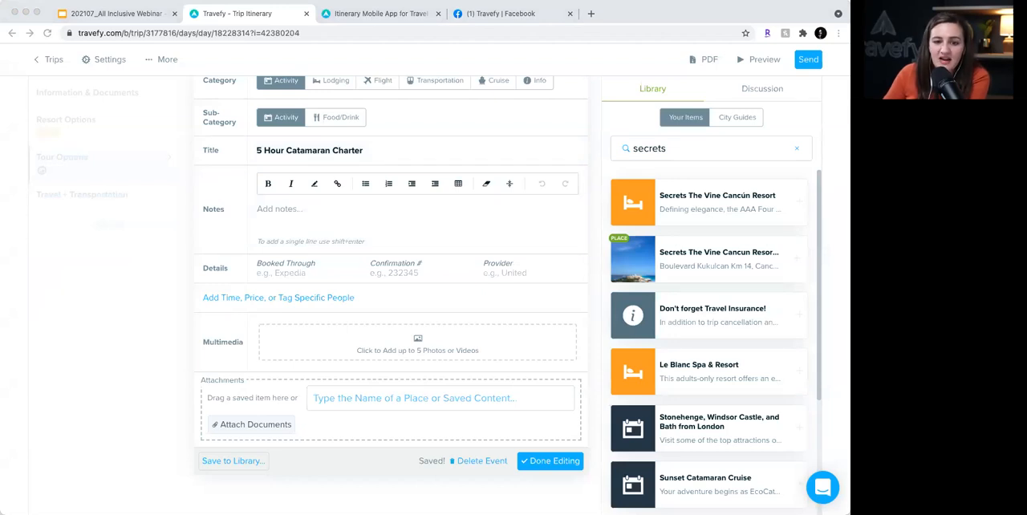
- Paste the Caribbean Sea catamaran sailing description into the activity's notes and set its start time to 10:00 am
{"action": "left_click", "coordinate": [326, 220]}
{"action": "type", "text": "Enjoy a day sailing through the Caribbean Sea aboard of our 32 ft Nal Gone Catamaran, you can choose a trip to Isla Mujeres or just sailing on the bay. Snorkel and discover the natural beauty of the greatest reef and the multi color fishes."}
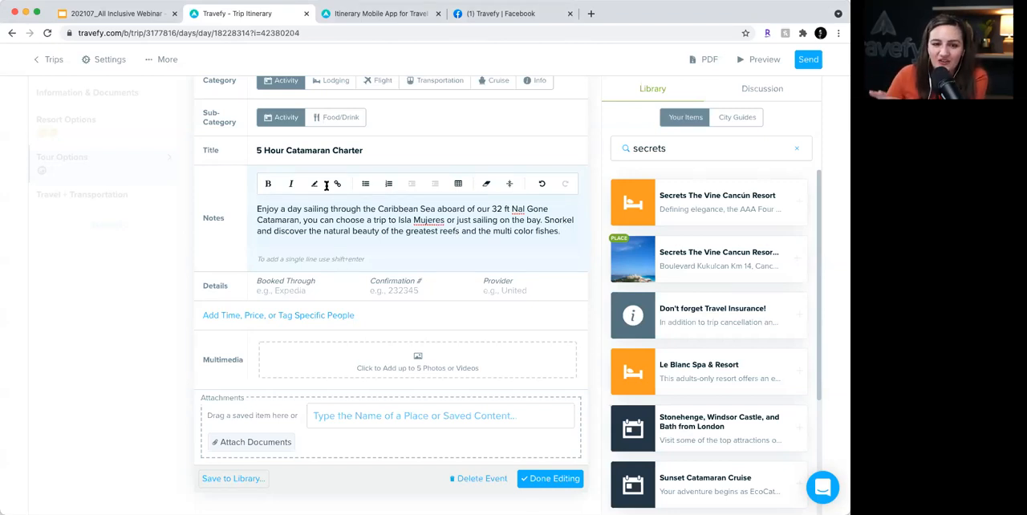
{"action": "left_click", "coordinate": [229, 317]}
{"action": "type", "text": "10:00 am"}
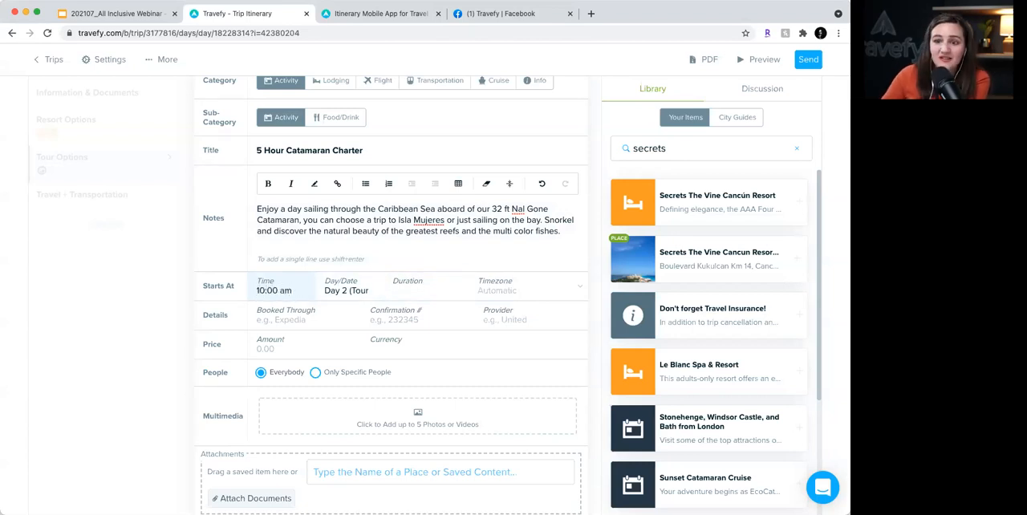
- Set the catamaran charter's price to 300.00 in $ (USD) and finish editing the event
{"action": "left_click", "coordinate": [281, 348]}
{"action": "type", "text": "300.00"}
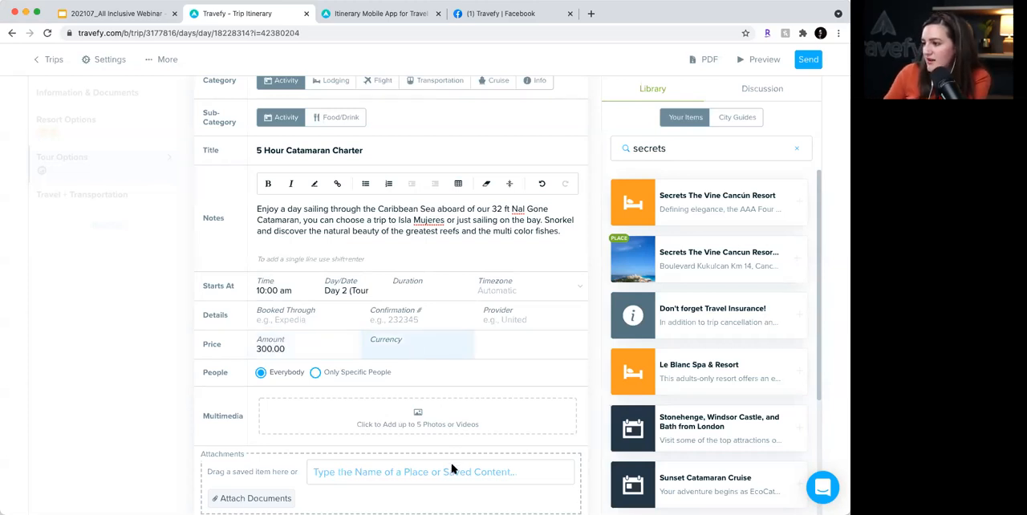
{"action": "scroll", "coordinate": [353, 421], "scroll_direction": "down", "scroll_amount": 1}
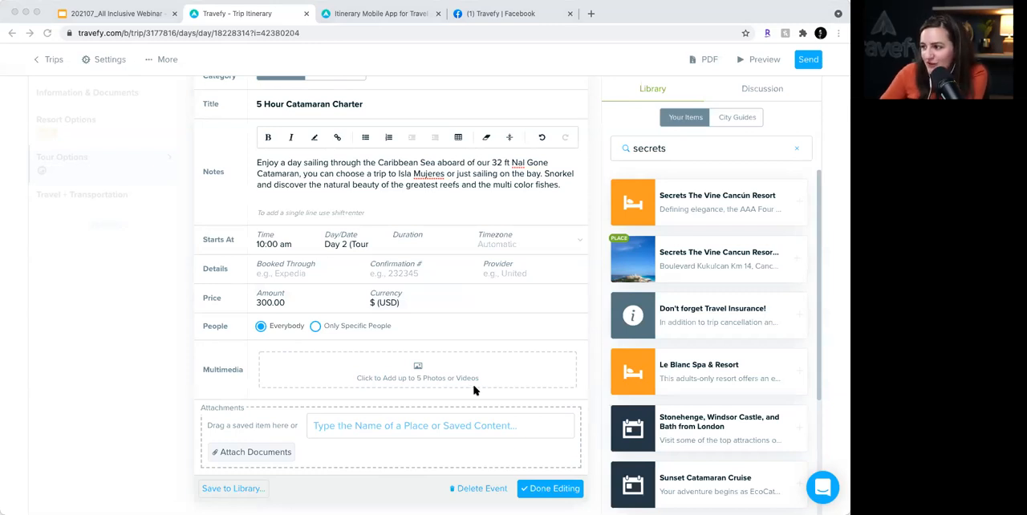
{"action": "left_click", "coordinate": [564, 488]}
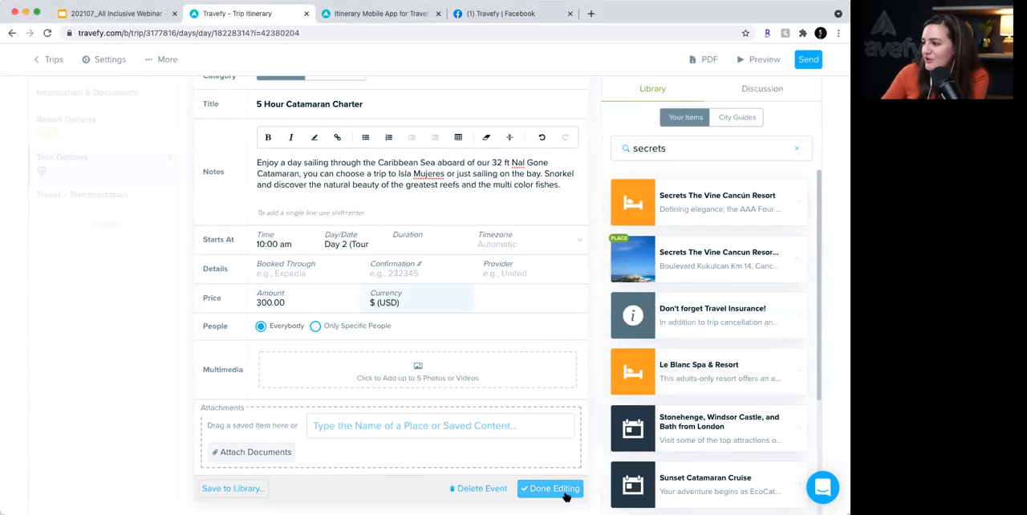
{"action": "left_click", "coordinate": [391, 363]}
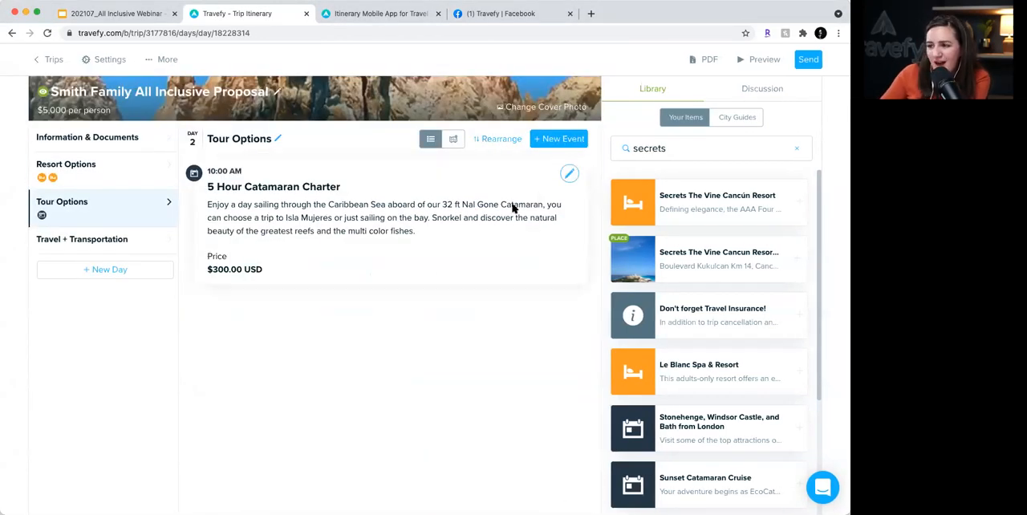
{"action": "left_click", "coordinate": [569, 174]}
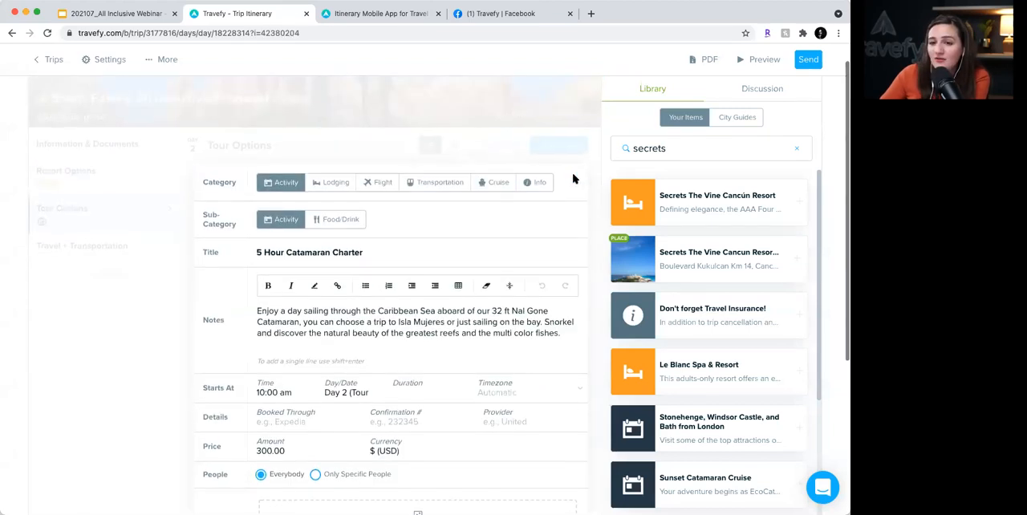
{"action": "scroll", "coordinate": [231, 356], "scroll_direction": "down", "scroll_amount": 3}
{"action": "scroll", "coordinate": [231, 357], "scroll_direction": "down", "scroll_amount": 1}
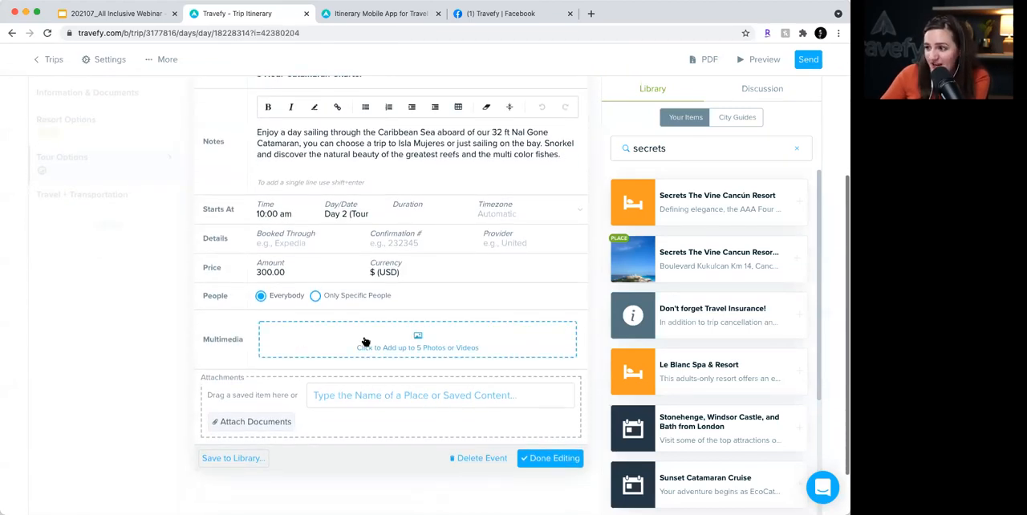
{"action": "left_click", "coordinate": [432, 342]}
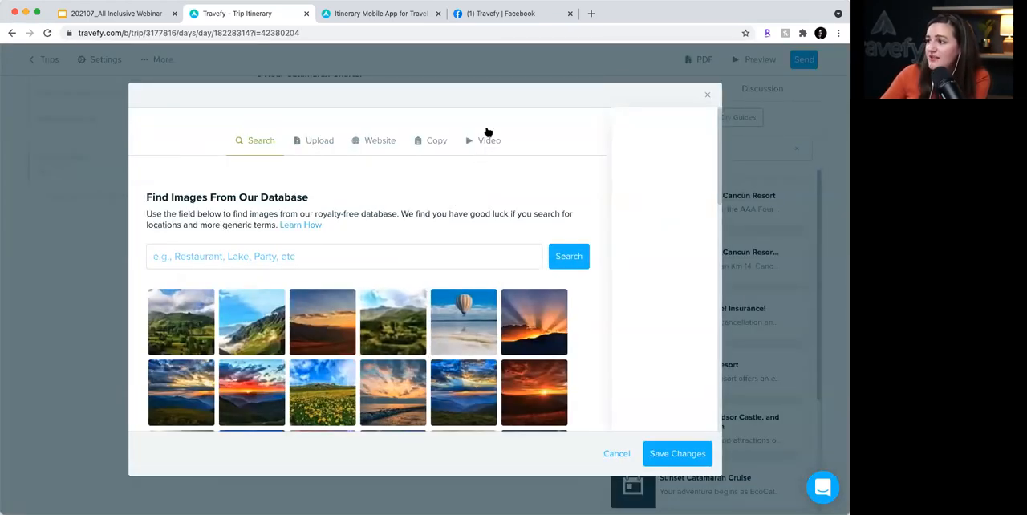
{"action": "left_click", "coordinate": [488, 138]}
{"action": "left_click", "coordinate": [278, 257]}
{"action": "type", "text": "https://vimeo.com/118923286"}
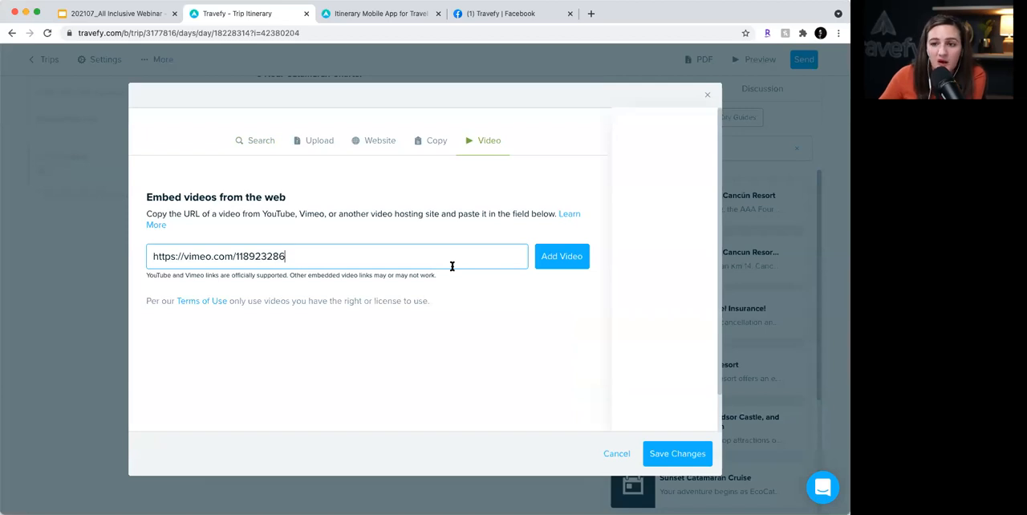
{"action": "left_click", "coordinate": [571, 256]}
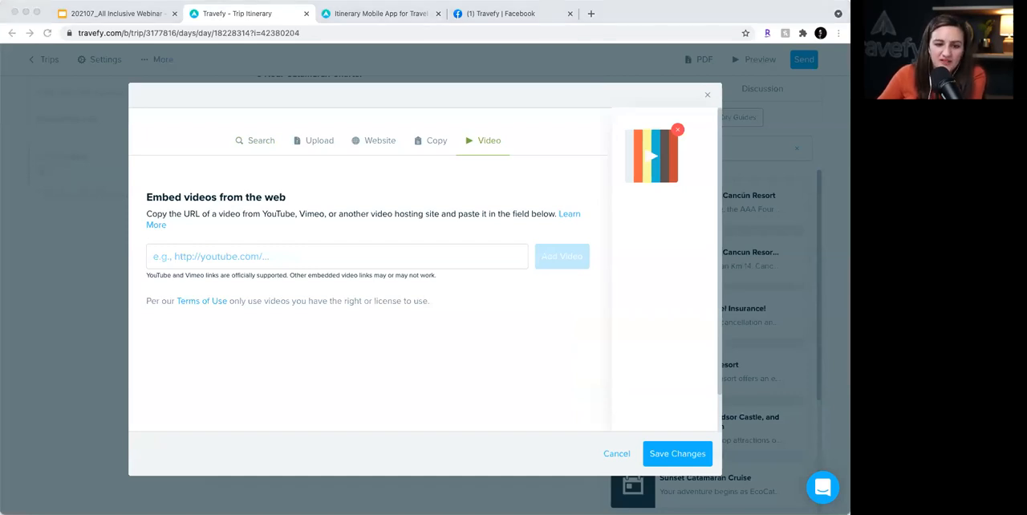
{"action": "left_click", "coordinate": [375, 140]}
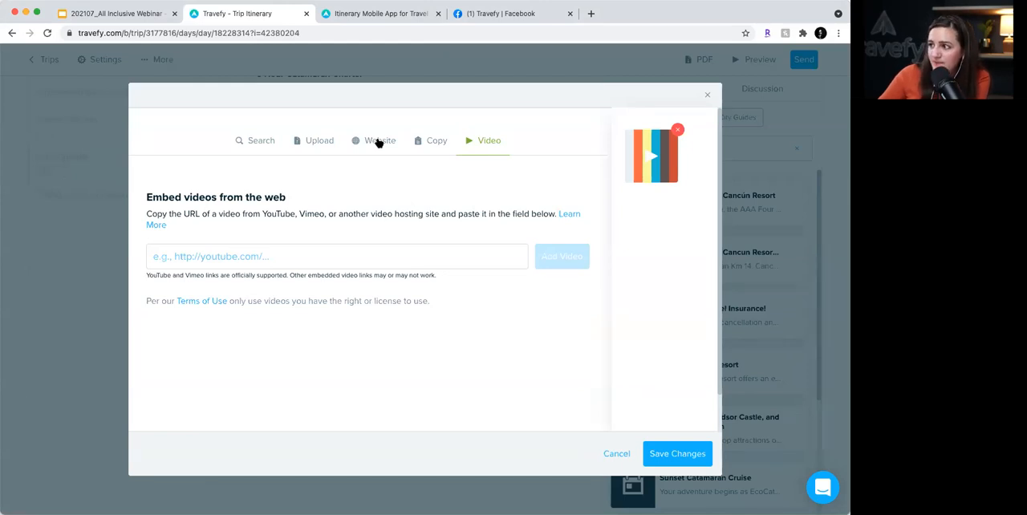
{"action": "left_click", "coordinate": [380, 142]}
{"action": "left_click", "coordinate": [339, 252]}
{"action": "type", "text": "https://www.catamarans-cancun.com/"}
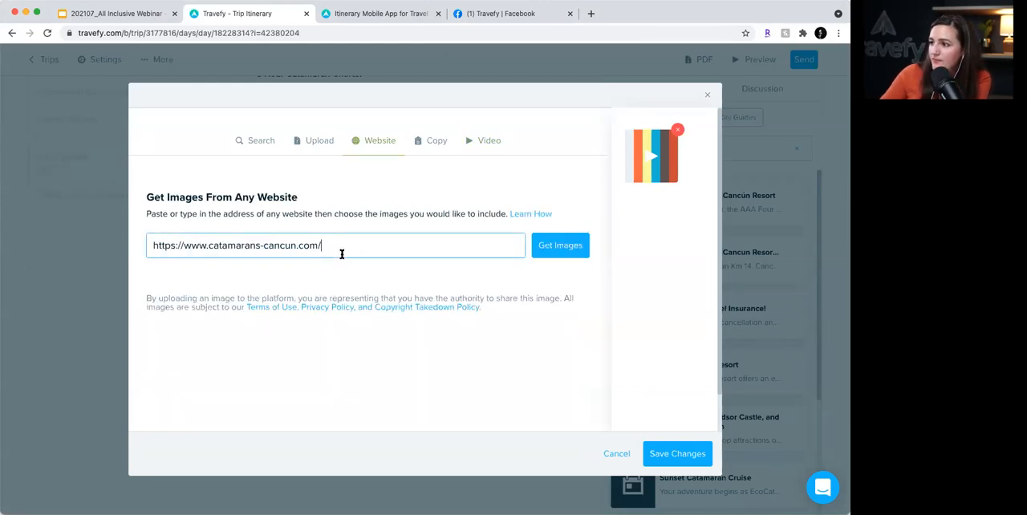
{"action": "left_click", "coordinate": [562, 249]}
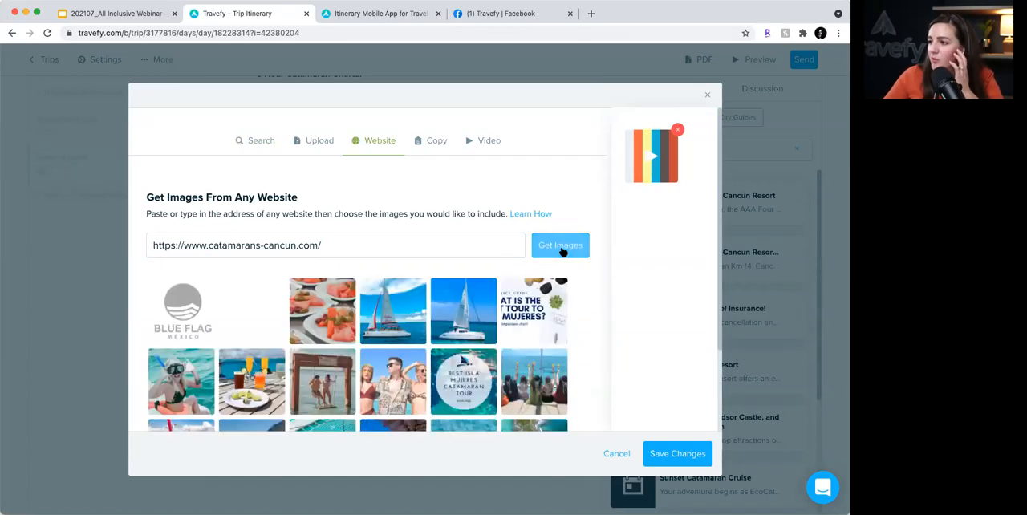
{"action": "scroll", "coordinate": [569, 334], "scroll_direction": "down", "scroll_amount": 3}
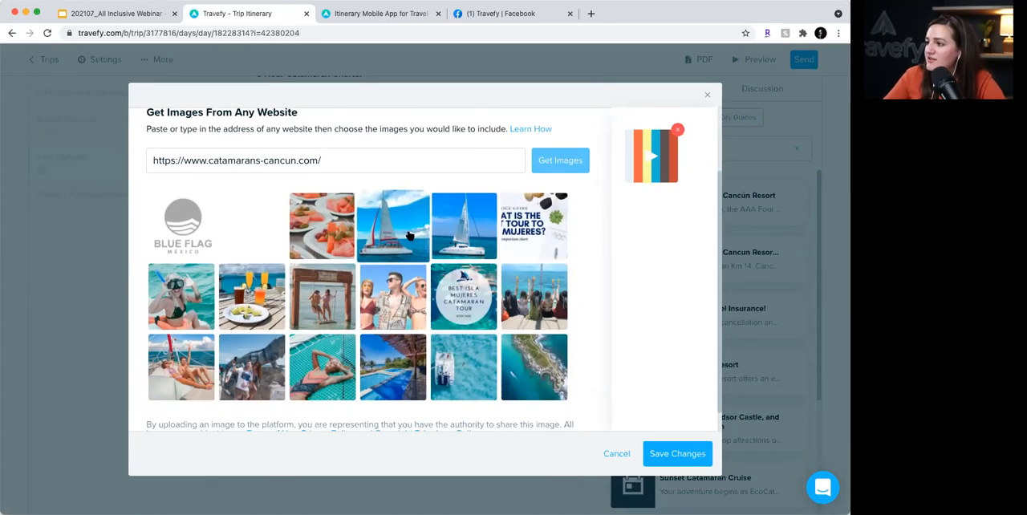
- Add the red-hulled catamaran, salmon appetizer, drinks-and-tacos and sunbathing photos to the charter, save the media and finish editing
{"action": "left_click", "coordinate": [409, 235]}
{"action": "left_click", "coordinate": [323, 229]}
{"action": "left_click", "coordinate": [259, 319]}
{"action": "left_click", "coordinate": [192, 347]}
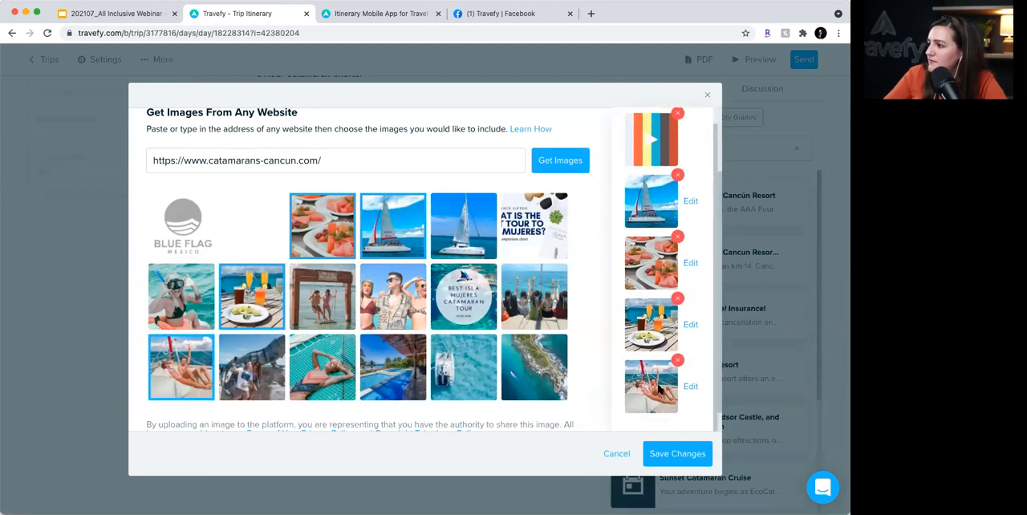
{"action": "left_click", "coordinate": [678, 453]}
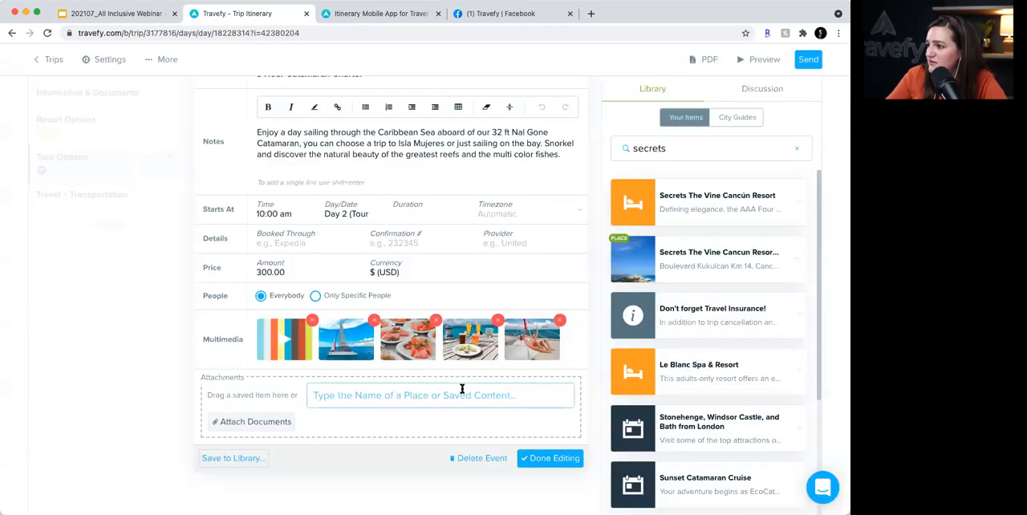
{"action": "scroll", "coordinate": [462, 371], "scroll_direction": "up", "scroll_amount": 1}
{"action": "left_click", "coordinate": [551, 505]}
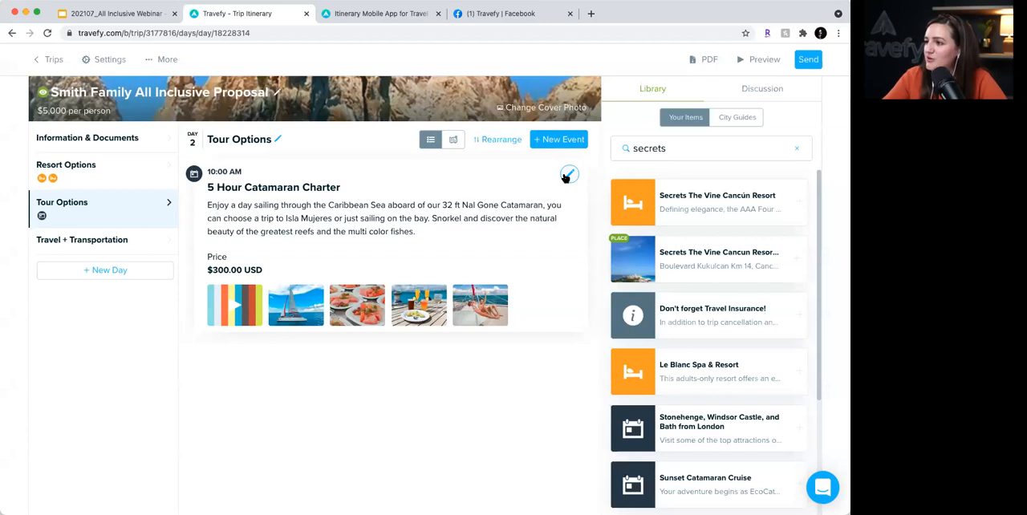
{"action": "left_click", "coordinate": [568, 175]}
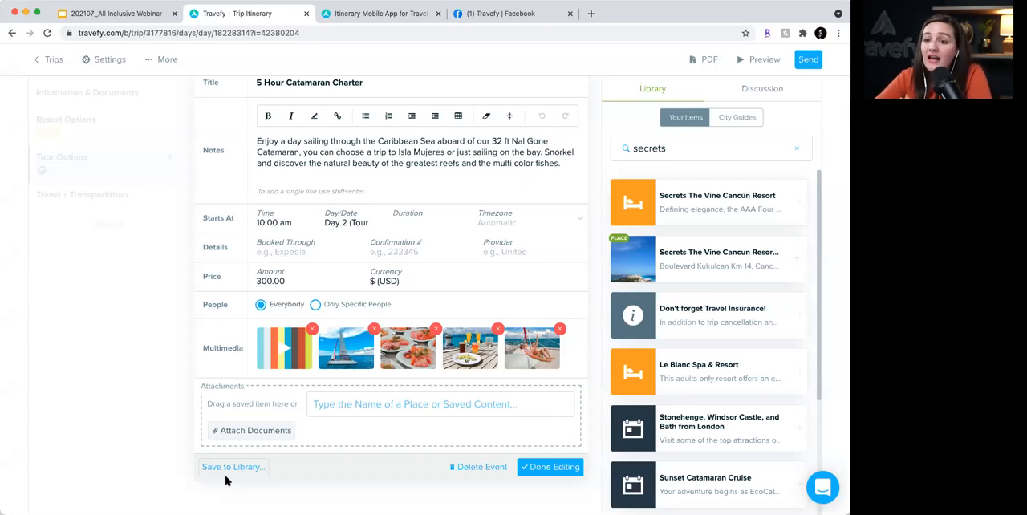
{"action": "left_click", "coordinate": [566, 163]}
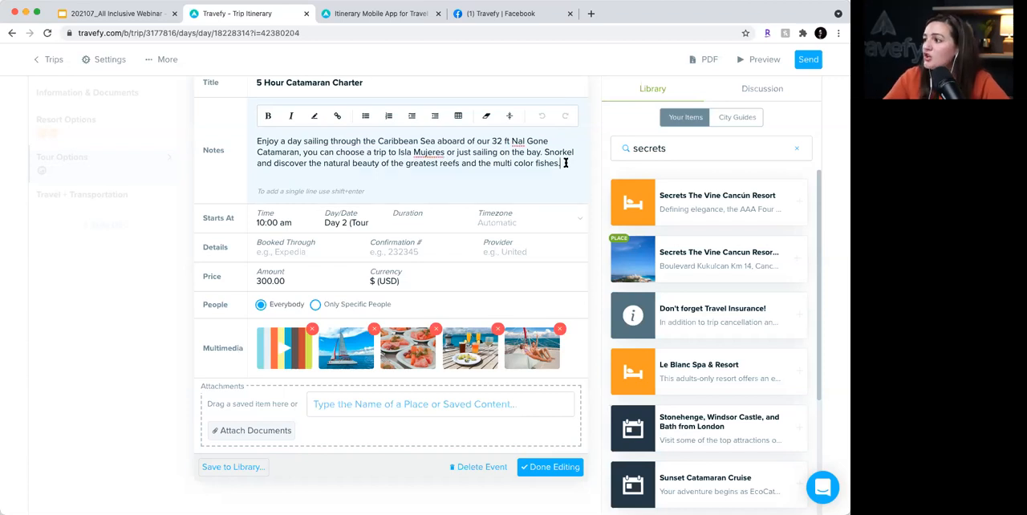
{"action": "key", "text": "Return"}
{"action": "type", "text": "Book here"}
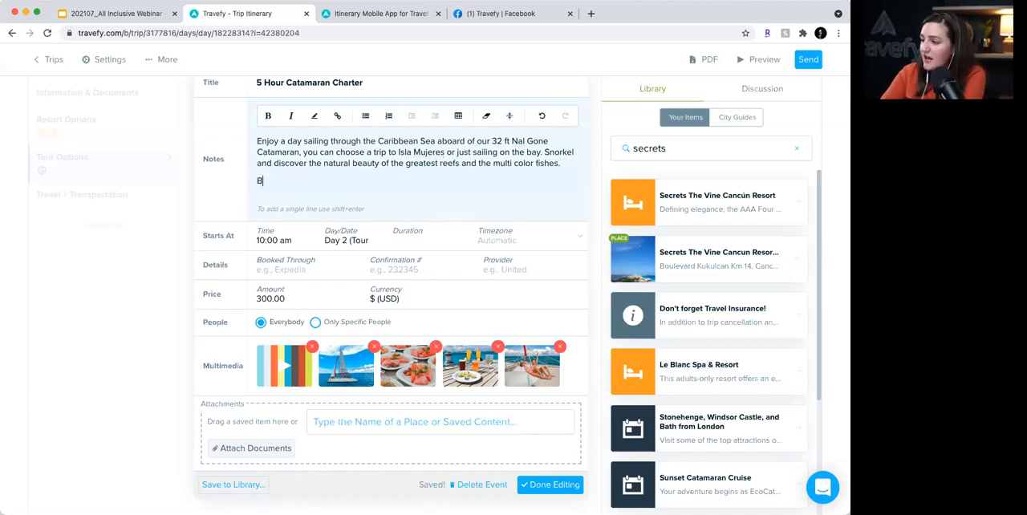
{"action": "left_click_drag", "start_coordinate": [312, 177], "coordinate": [255, 180]}
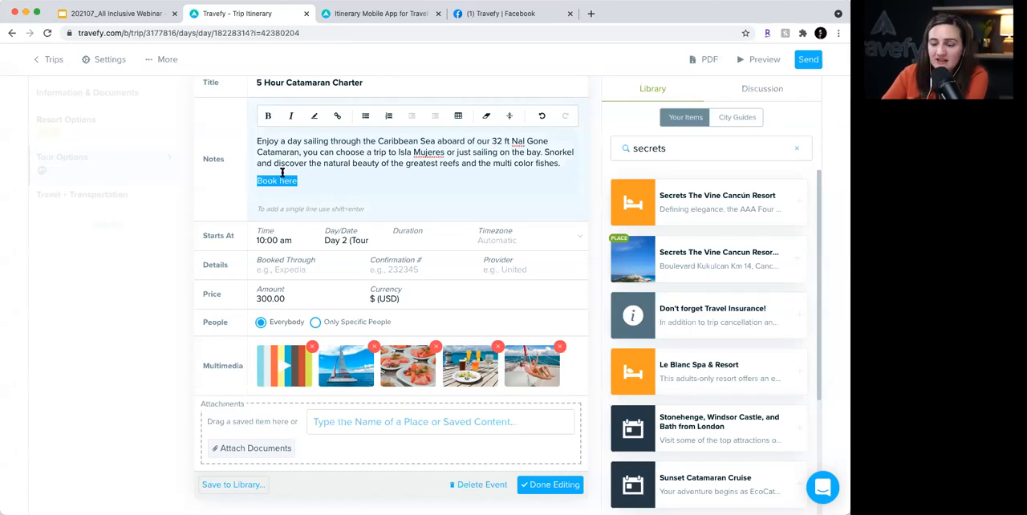
{"action": "left_click", "coordinate": [337, 115]}
{"action": "type", "text": "www.travefy.com"}
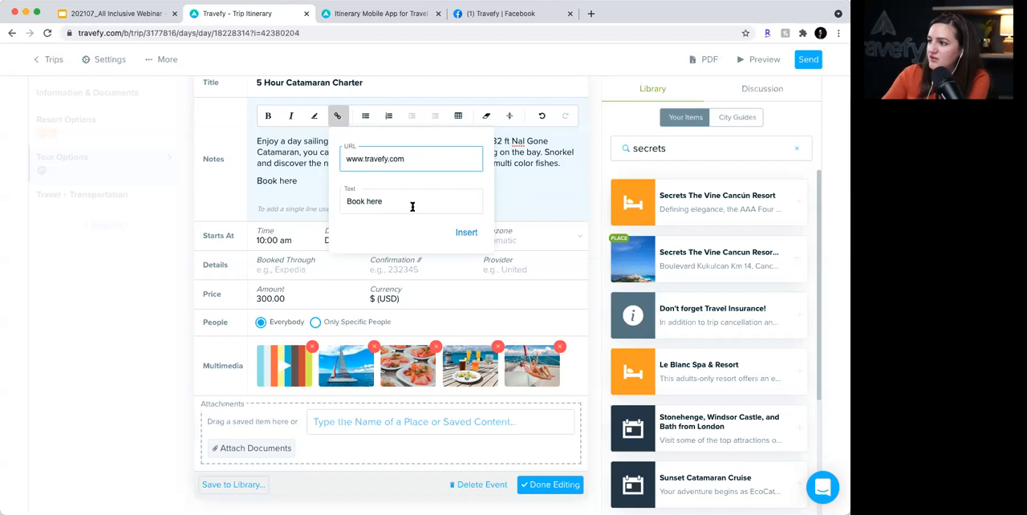
{"action": "left_click", "coordinate": [466, 231]}
- Make the "Book here" link bold with a light blue highlight and finish editing the event
{"action": "left_click", "coordinate": [337, 117]}
{"action": "left_click", "coordinate": [338, 121]}
{"action": "left_click", "coordinate": [315, 119]}
{"action": "left_click", "coordinate": [345, 139]}
{"action": "left_click", "coordinate": [329, 170]}
{"action": "left_click_drag", "start_coordinate": [301, 181], "coordinate": [248, 182]}
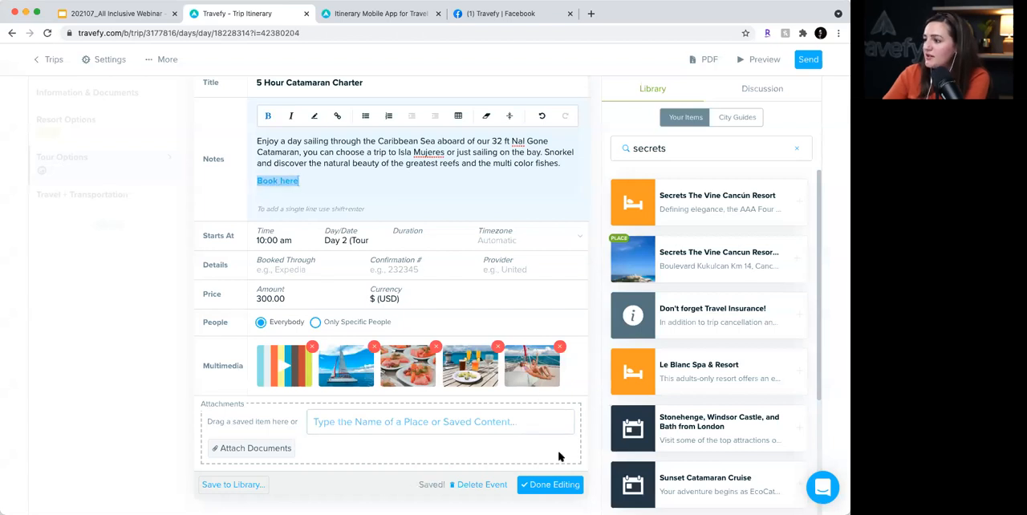
{"action": "left_click", "coordinate": [550, 484]}
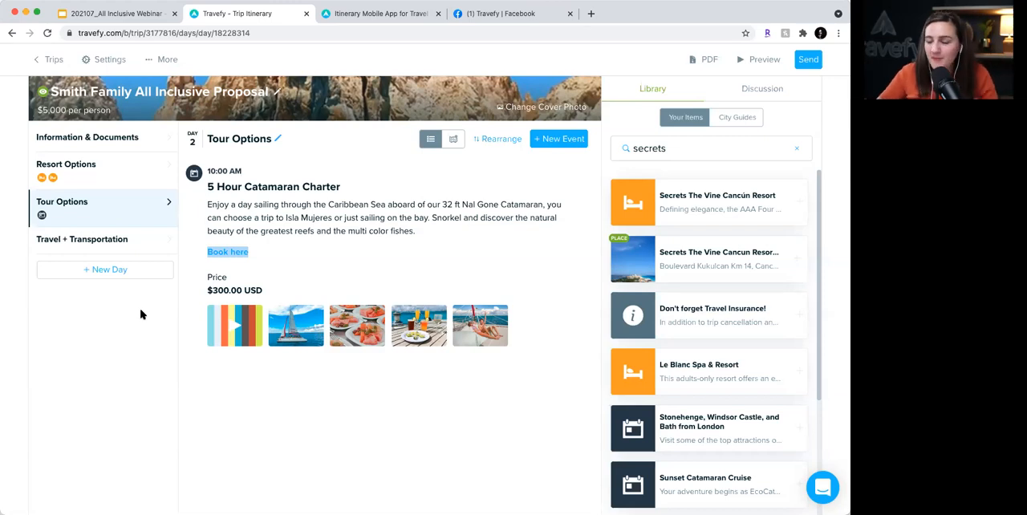
- Search the library for "oceanside" and add the saved Couple's Oceanside Massage to the Tour Options day
{"action": "left_click", "coordinate": [750, 150]}
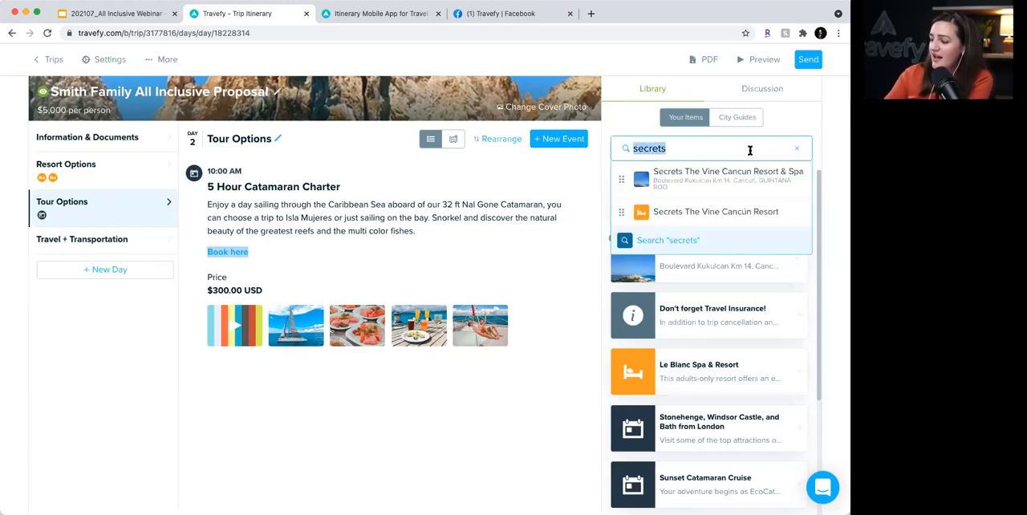
{"action": "type", "text": "oceanside"}
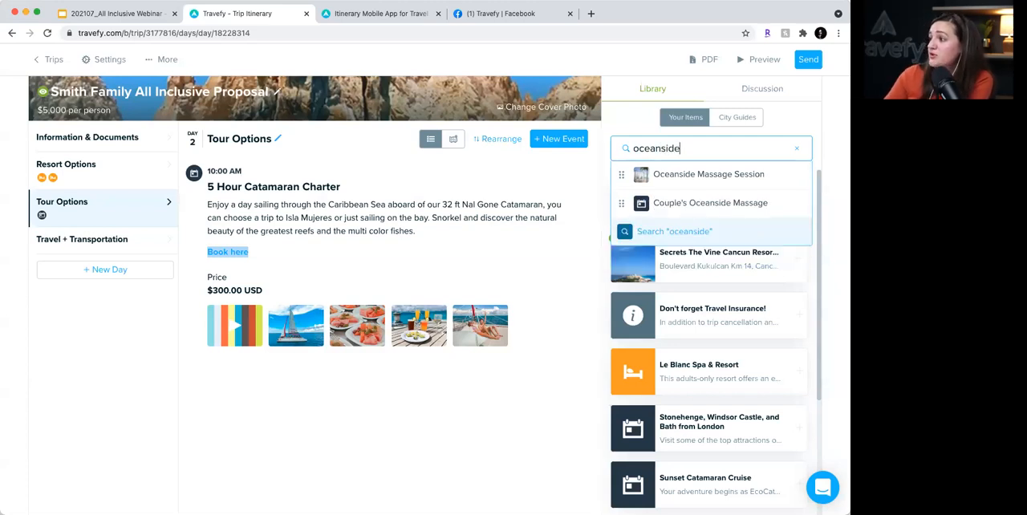
{"action": "left_click", "coordinate": [762, 207]}
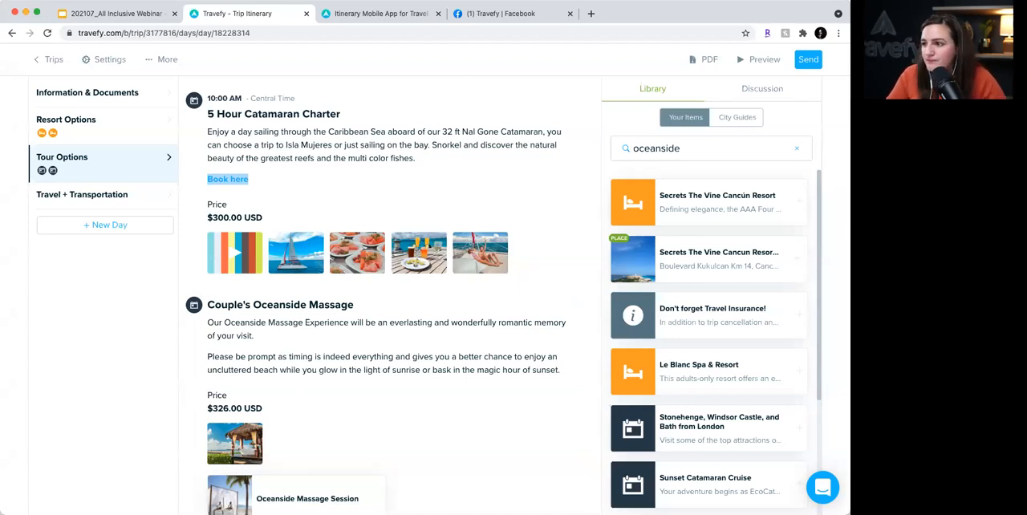
{"action": "scroll", "coordinate": [90, 297], "scroll_direction": "up", "scroll_amount": 3}
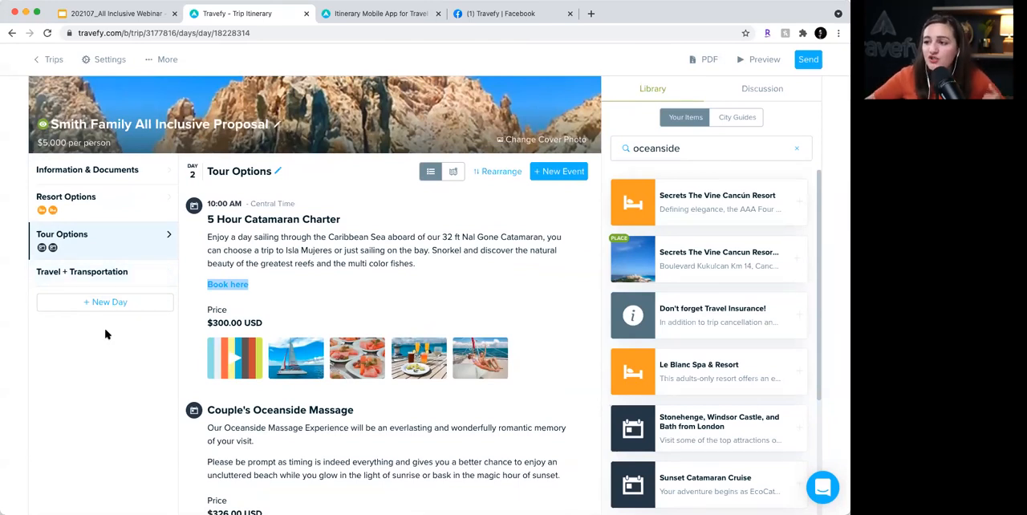
- On the Travel + Transportation day, search the library for "private" and add the saved Private Transfer
{"action": "left_click", "coordinate": [111, 277]}
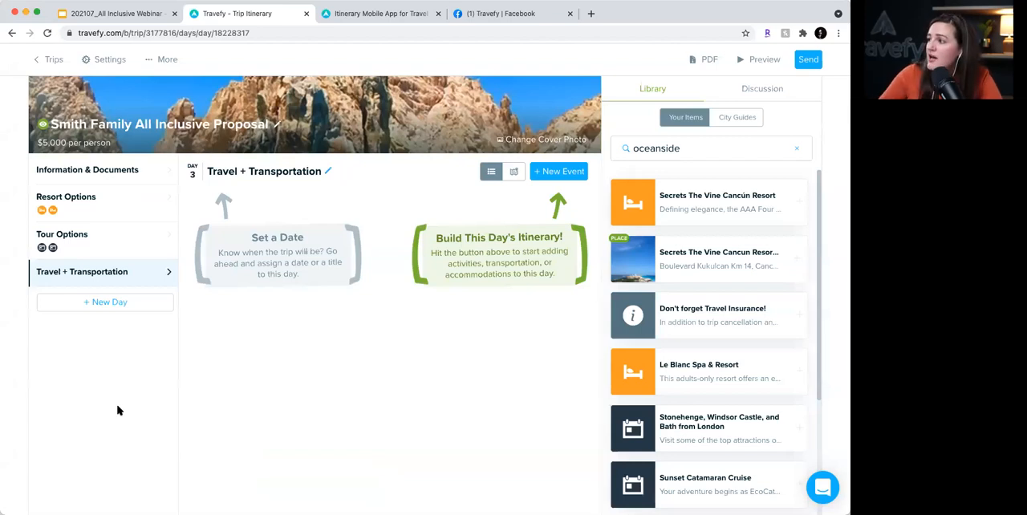
{"action": "left_click", "coordinate": [798, 149]}
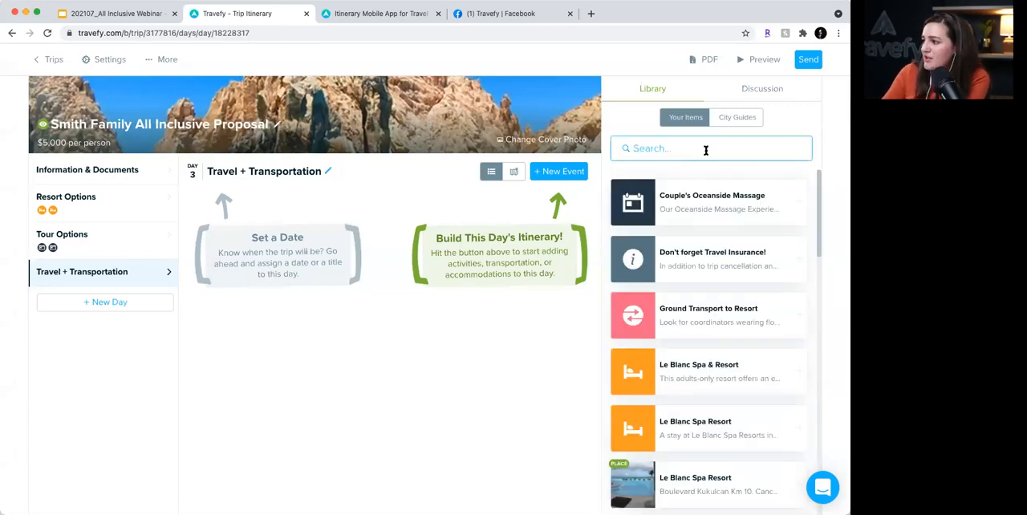
{"action": "type", "text": "private"}
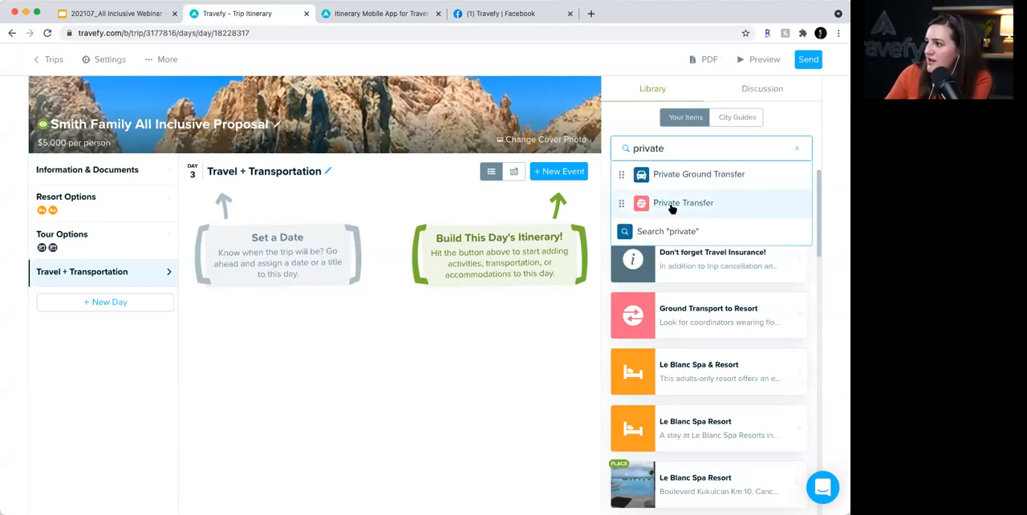
{"action": "left_click", "coordinate": [678, 204]}
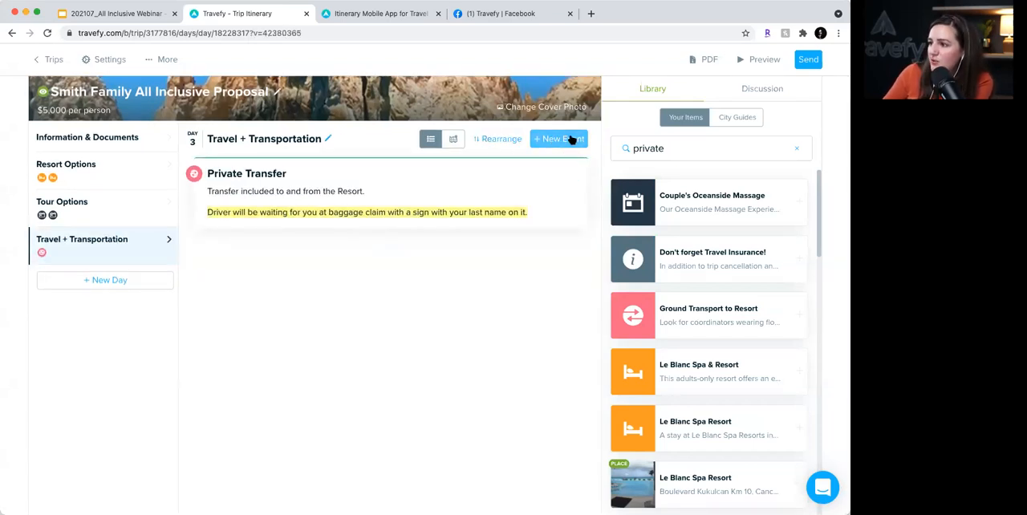
{"action": "left_click", "coordinate": [570, 140]}
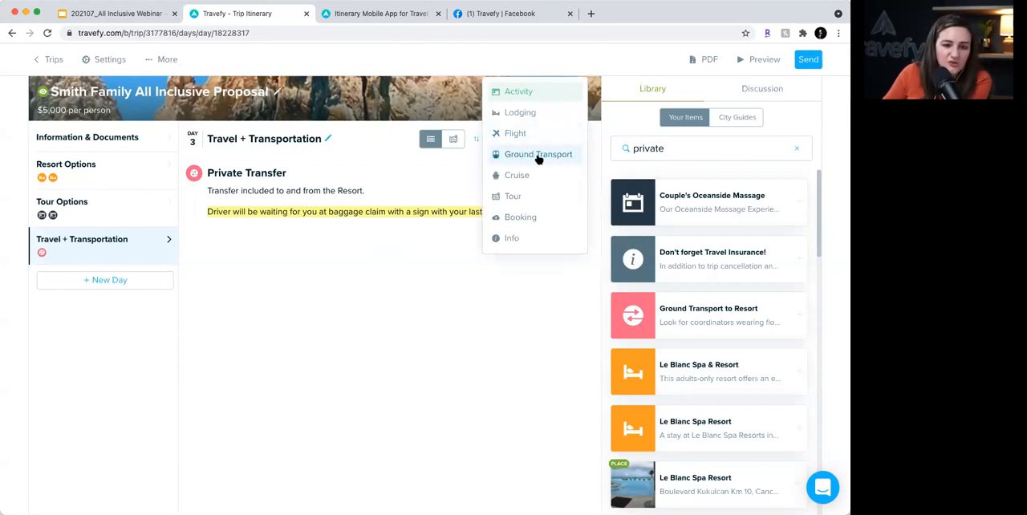
{"action": "left_click", "coordinate": [538, 154]}
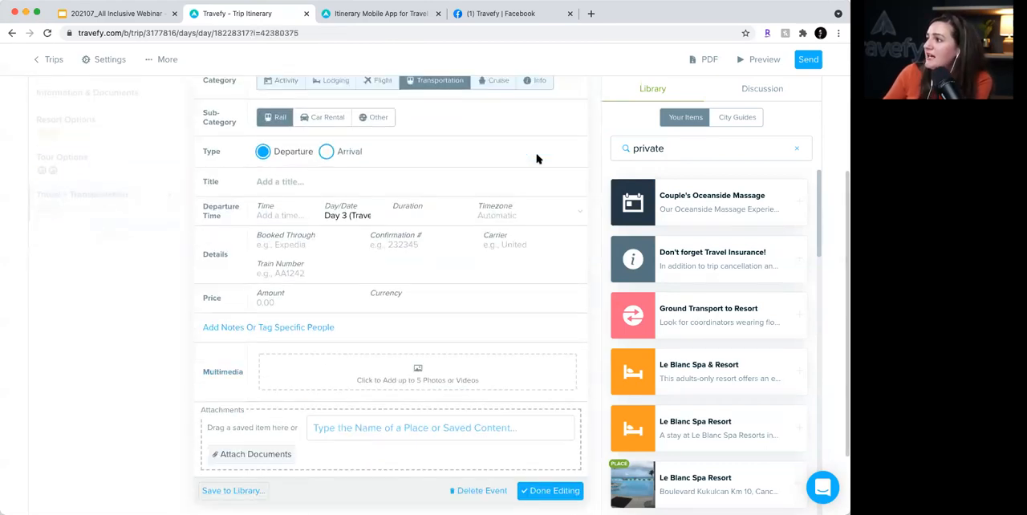
{"action": "left_click", "coordinate": [386, 121]}
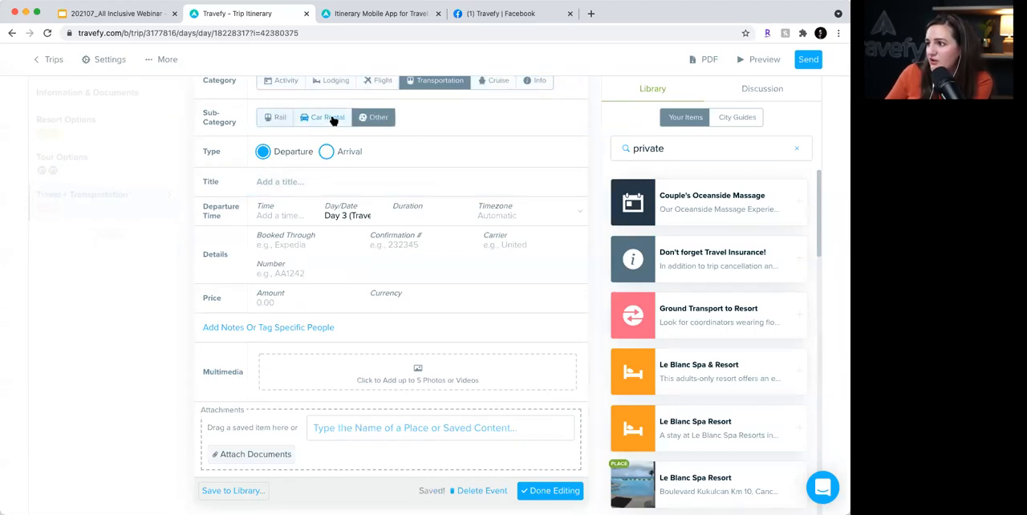
{"action": "left_click", "coordinate": [332, 119]}
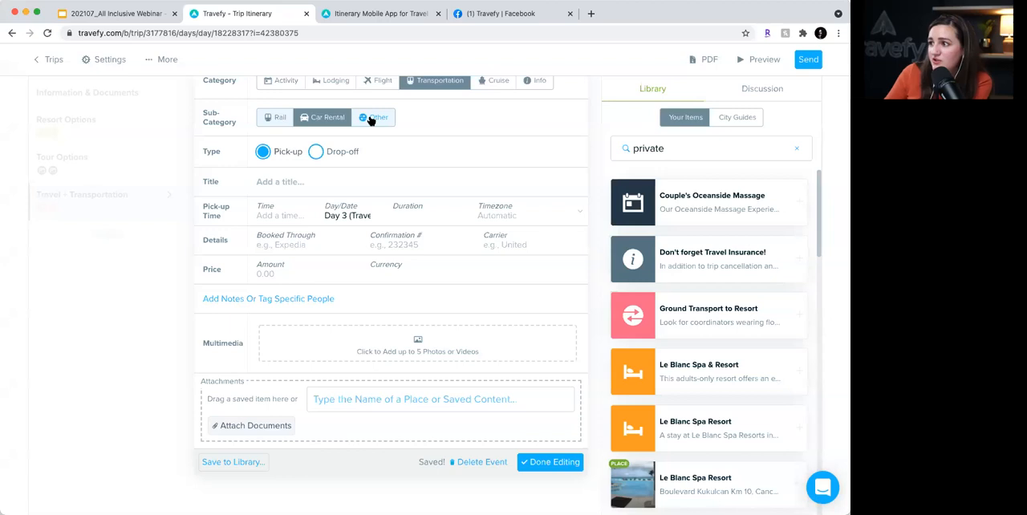
{"action": "left_click", "coordinate": [370, 120]}
{"action": "left_click", "coordinate": [325, 120]}
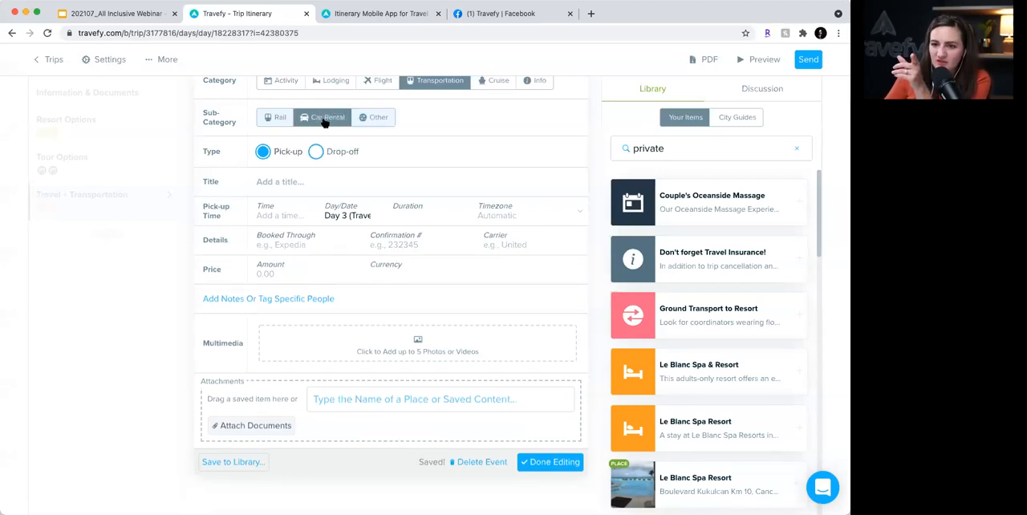
{"action": "left_click", "coordinate": [382, 125]}
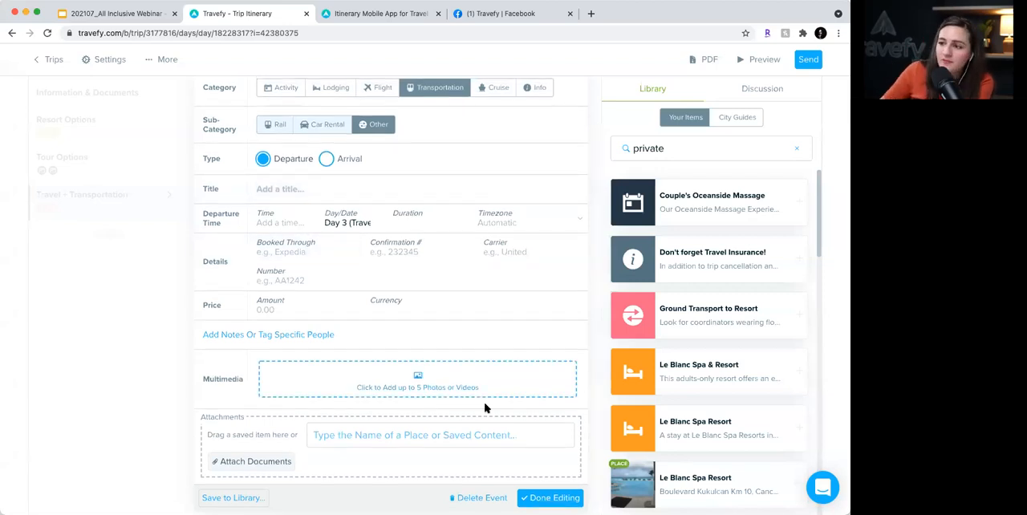
{"action": "left_click", "coordinate": [473, 497]}
{"action": "left_click", "coordinate": [734, 80]}
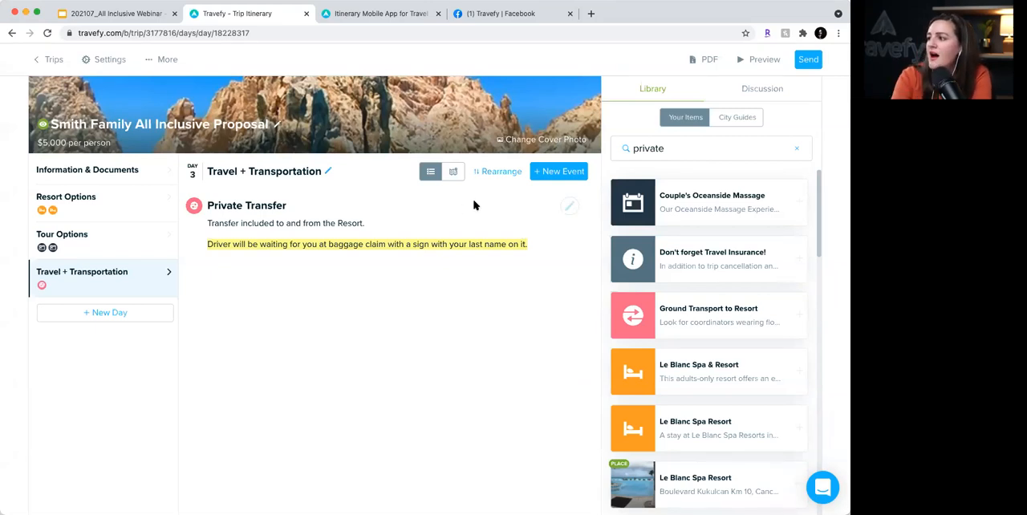
- Manually add a flight event to the Travel + Transportation day and title it "Flight Information"
{"action": "left_click", "coordinate": [554, 178]}
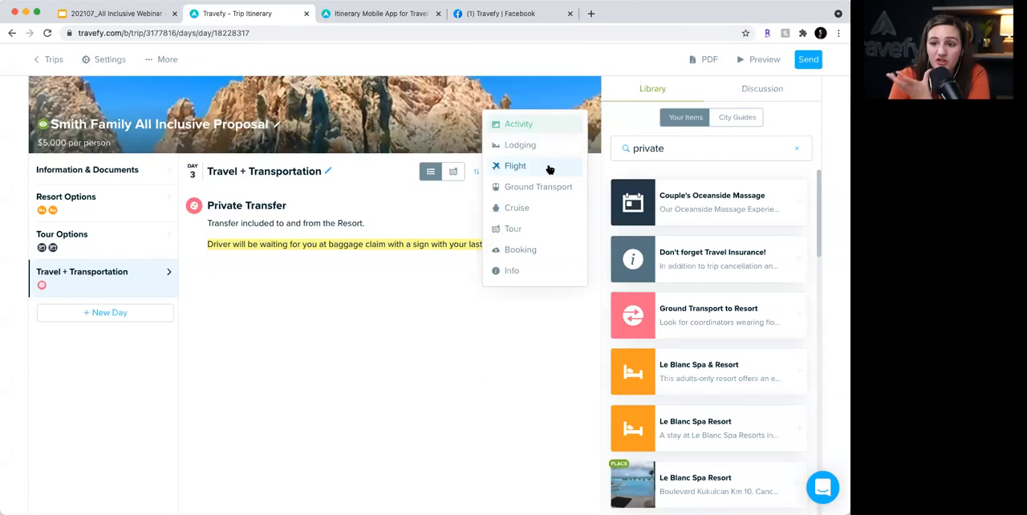
{"action": "left_click", "coordinate": [549, 169]}
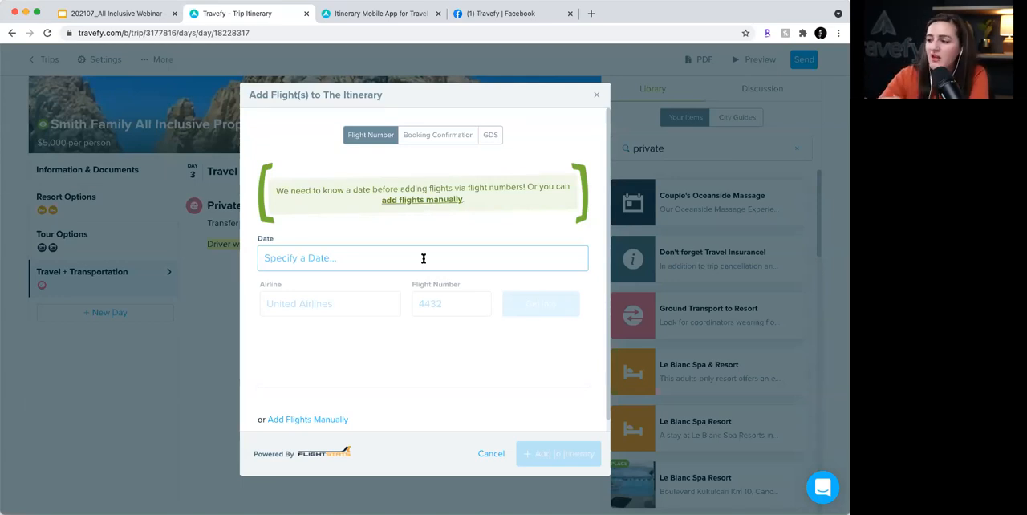
{"action": "scroll", "coordinate": [326, 266], "scroll_direction": "down", "scroll_amount": 1}
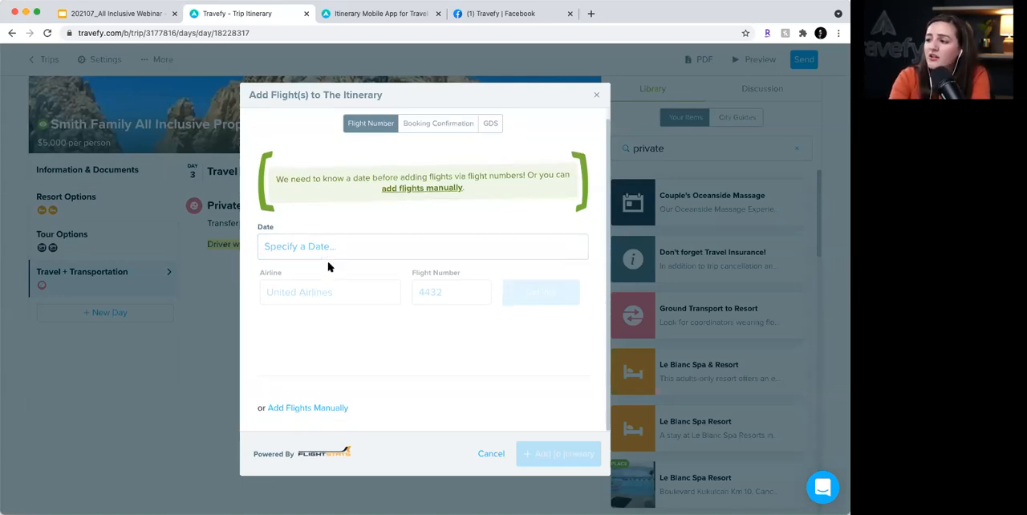
{"action": "left_click", "coordinate": [310, 409]}
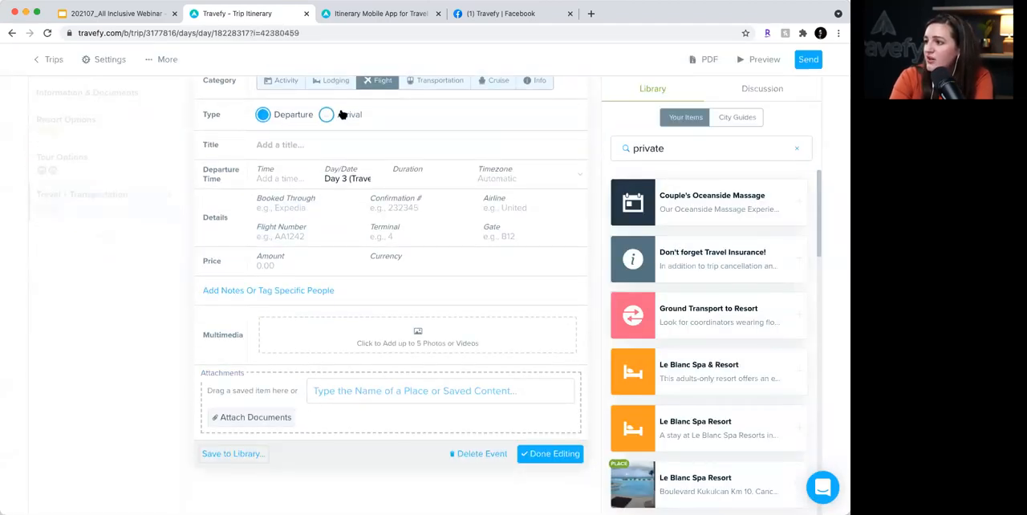
{"action": "left_click", "coordinate": [327, 141]}
{"action": "type", "text": "Flight Details Here"}
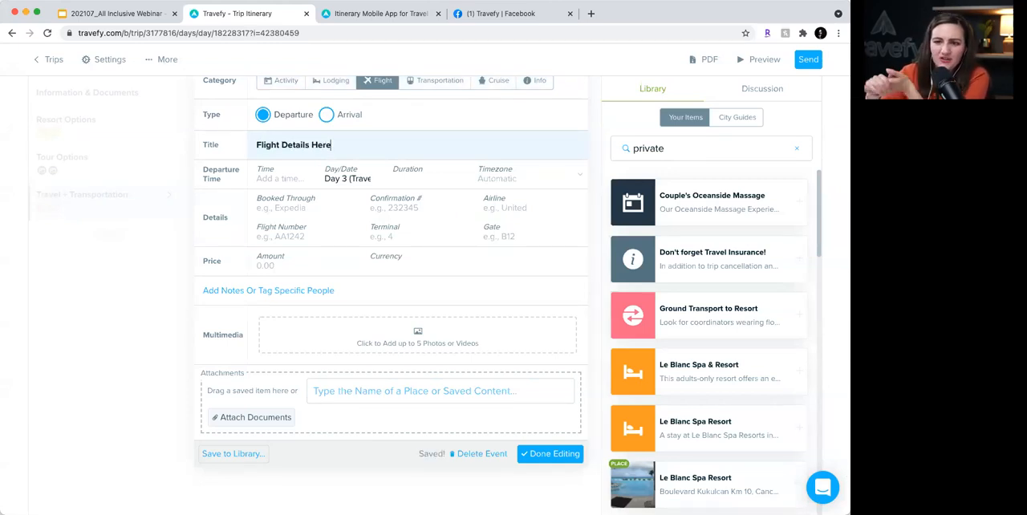
{"action": "left_click_drag", "start_coordinate": [279, 144], "coordinate": [371, 148]}
{"action": "key", "text": "BackSpace"}
{"action": "type", "text": "Information"}
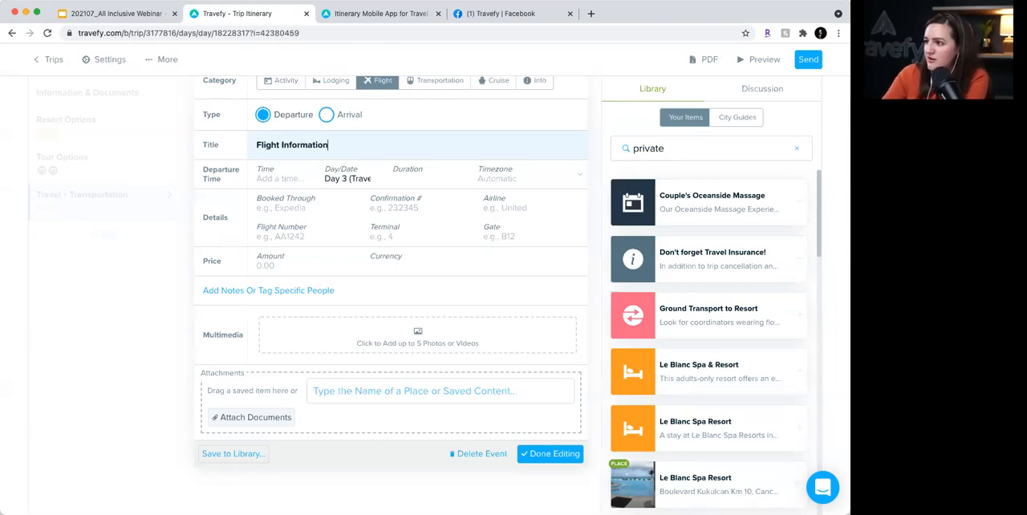
- Open the flight's notes, and set its airline to Delta and its flight number to 412
{"action": "left_click", "coordinate": [220, 291]}
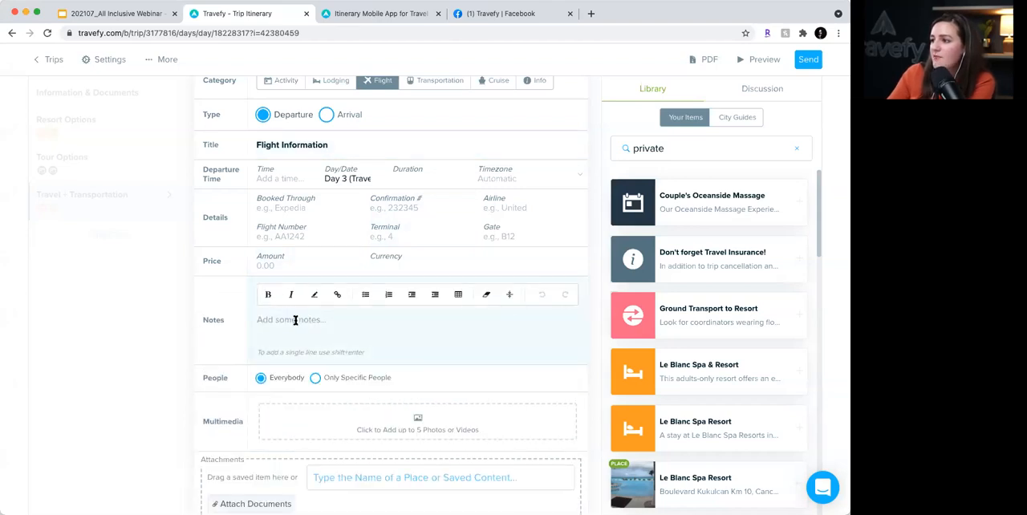
{"action": "left_click", "coordinate": [504, 209]}
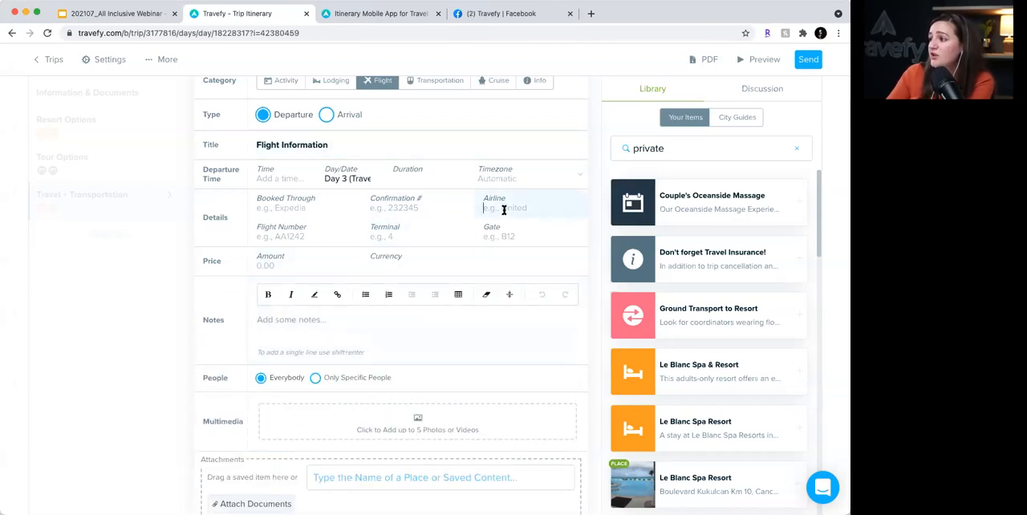
{"action": "type", "text": "Delta"}
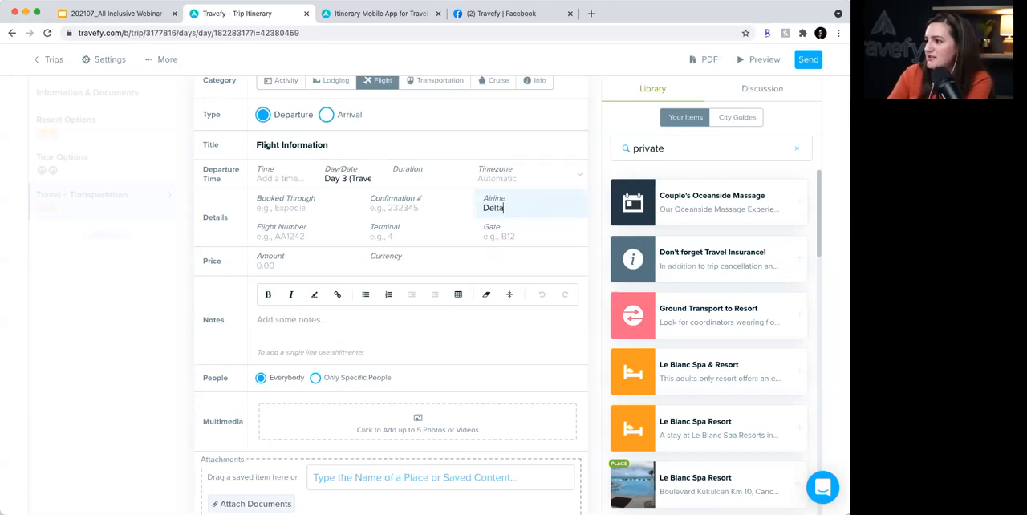
{"action": "left_click", "coordinate": [310, 234]}
{"action": "type", "text": "412"}
- Enter the note "Add flight info here." for the flight and finish editing the event
{"action": "left_click", "coordinate": [319, 321]}
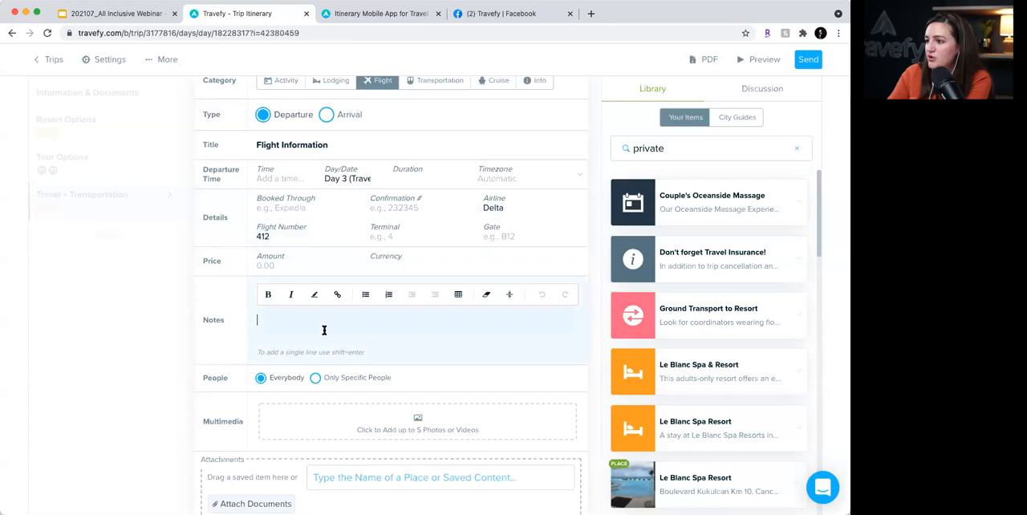
{"action": "type", "text": "Add flight info here."}
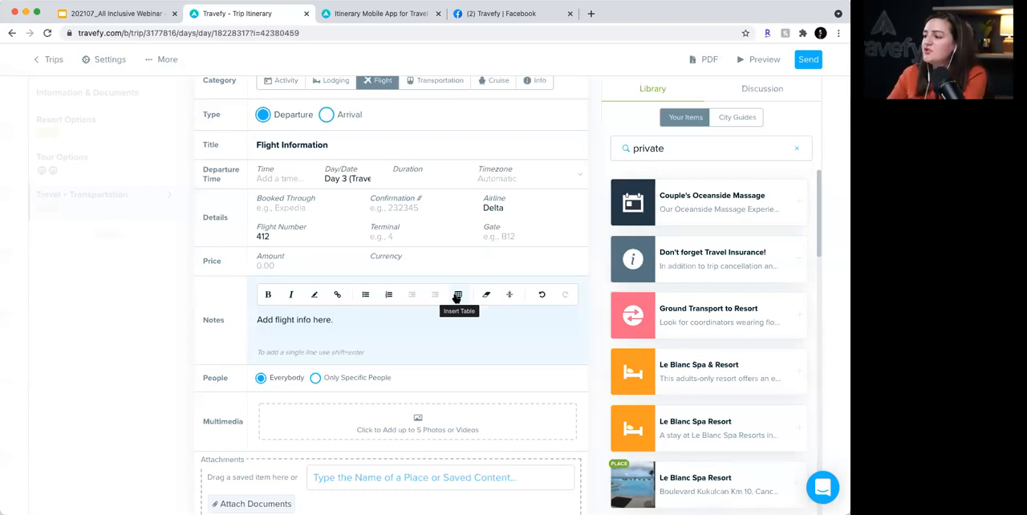
{"action": "scroll", "coordinate": [447, 346], "scroll_direction": "down", "scroll_amount": 2}
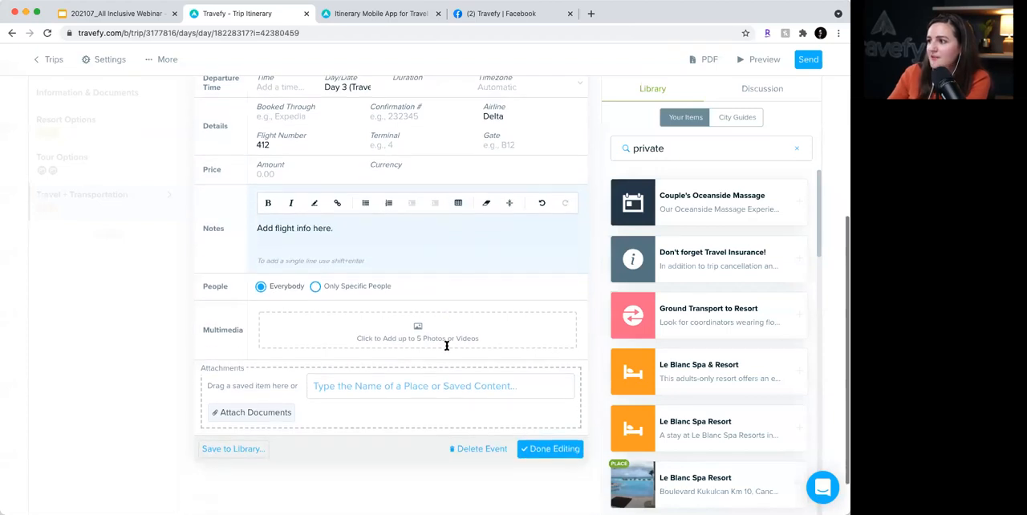
{"action": "left_click", "coordinate": [560, 448]}
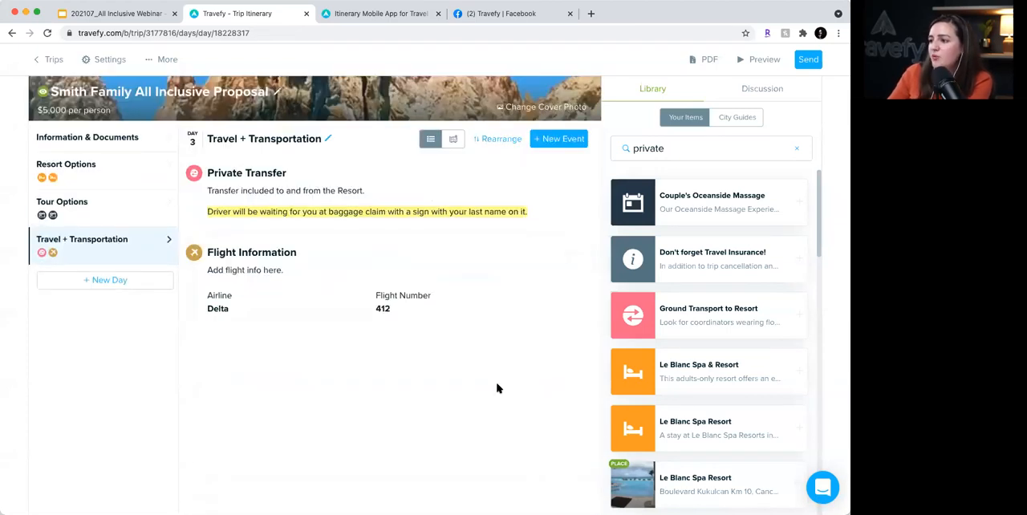
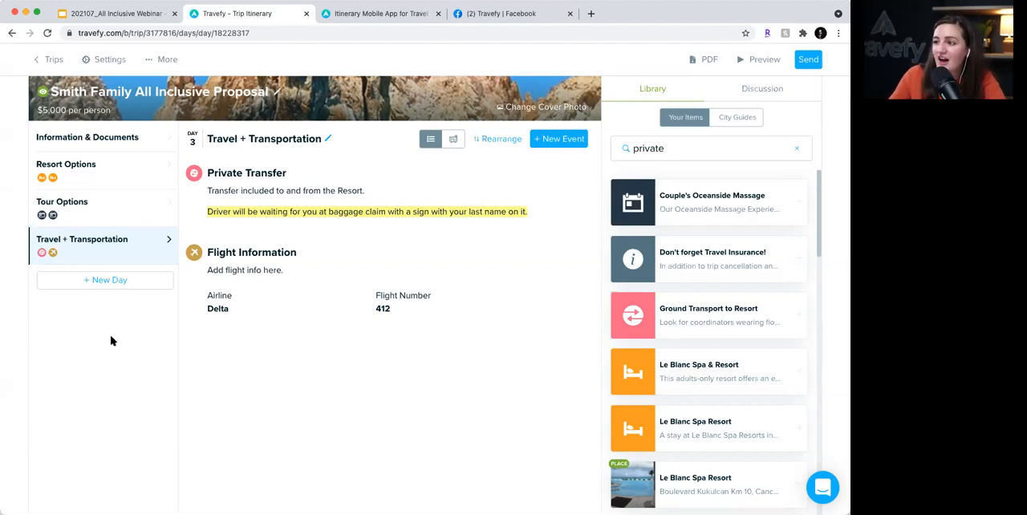
- In Information & Documents, search the city guides for Cancún and add the full Cancún City Guide
{"action": "scroll", "coordinate": [112, 341], "scroll_direction": "up", "scroll_amount": 1}
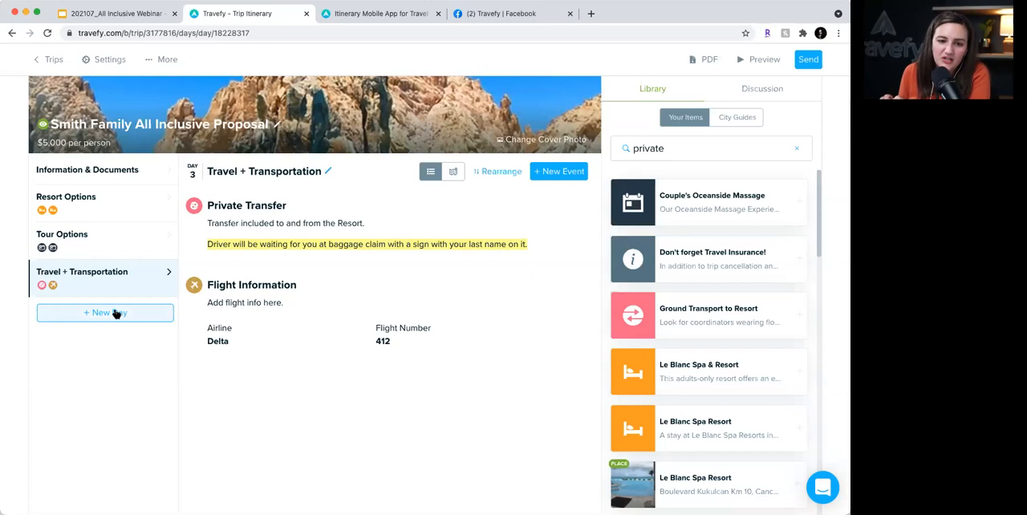
{"action": "left_click", "coordinate": [137, 170]}
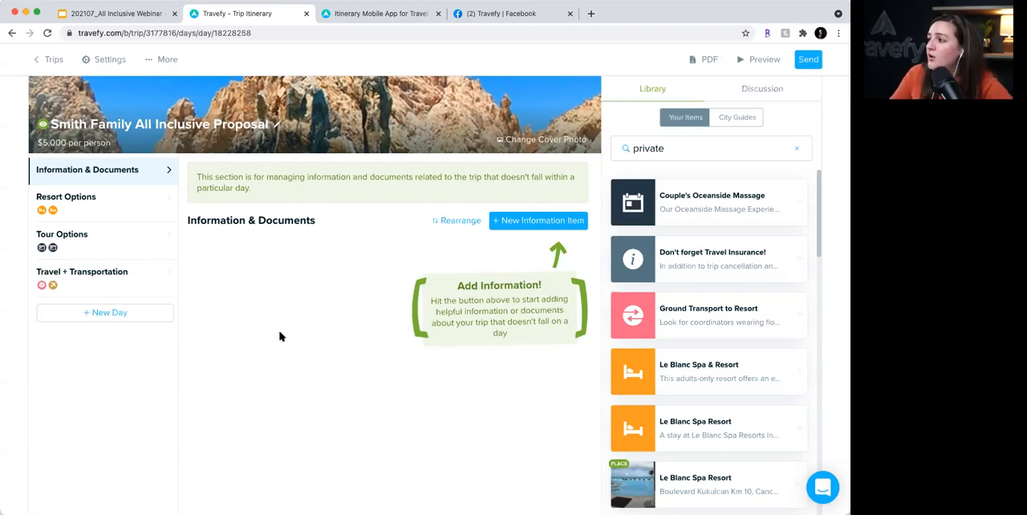
{"action": "left_click", "coordinate": [799, 149]}
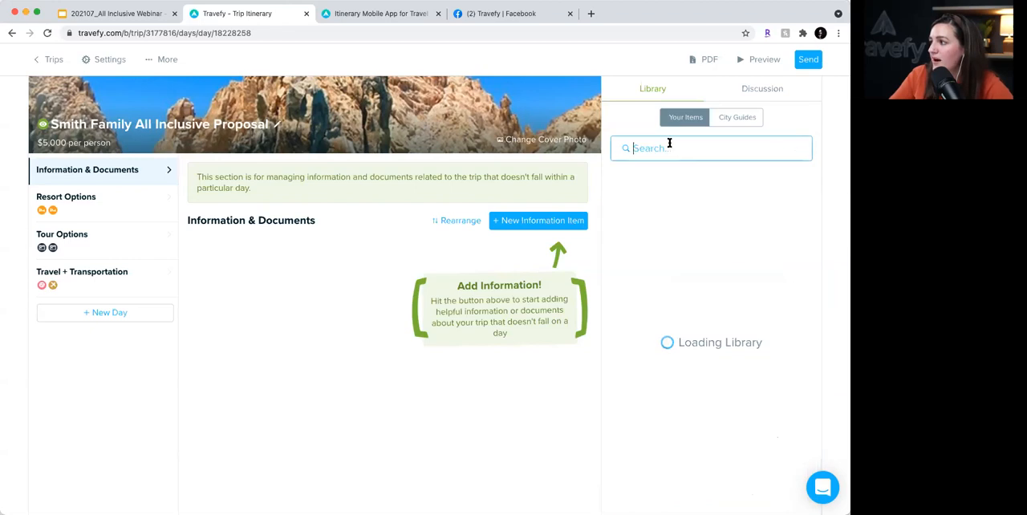
{"action": "left_click", "coordinate": [733, 120]}
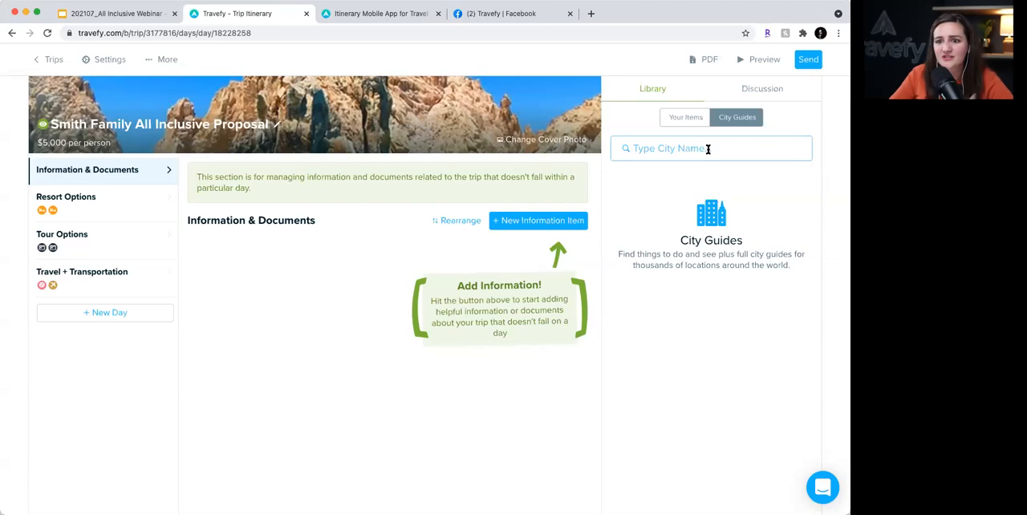
{"action": "left_click", "coordinate": [708, 150]}
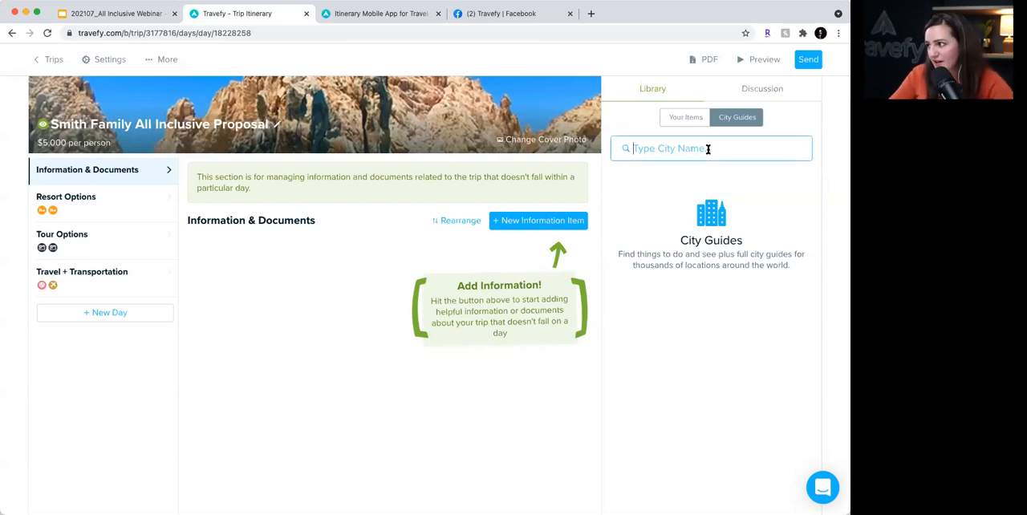
{"action": "type", "text": "canc"}
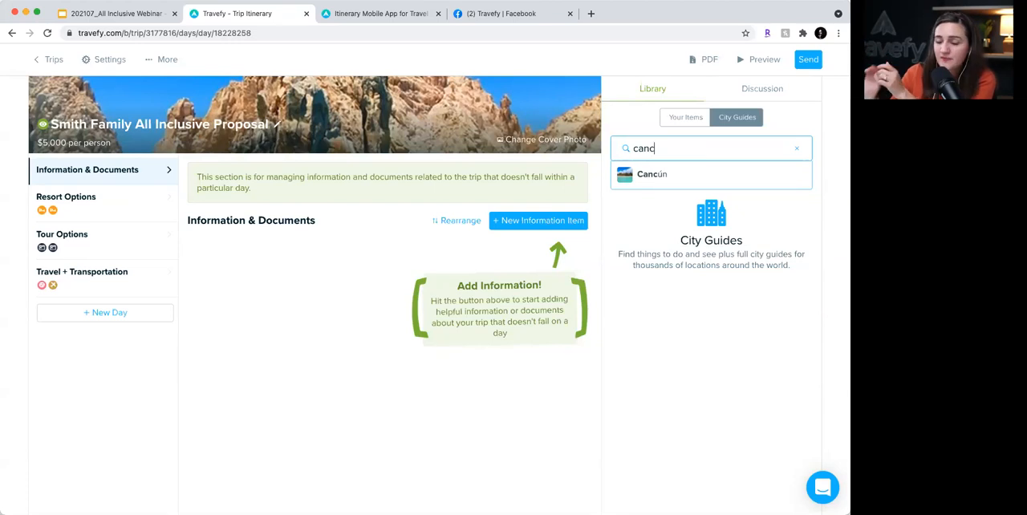
{"action": "left_click", "coordinate": [711, 175]}
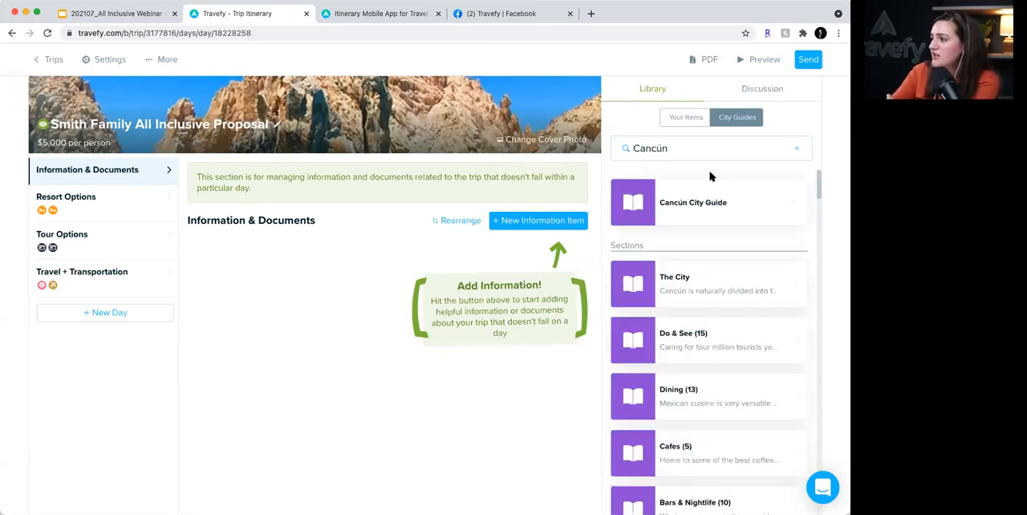
{"action": "left_click_drag", "start_coordinate": [746, 204], "coordinate": [794, 208]}
{"action": "left_click", "coordinate": [794, 206]}
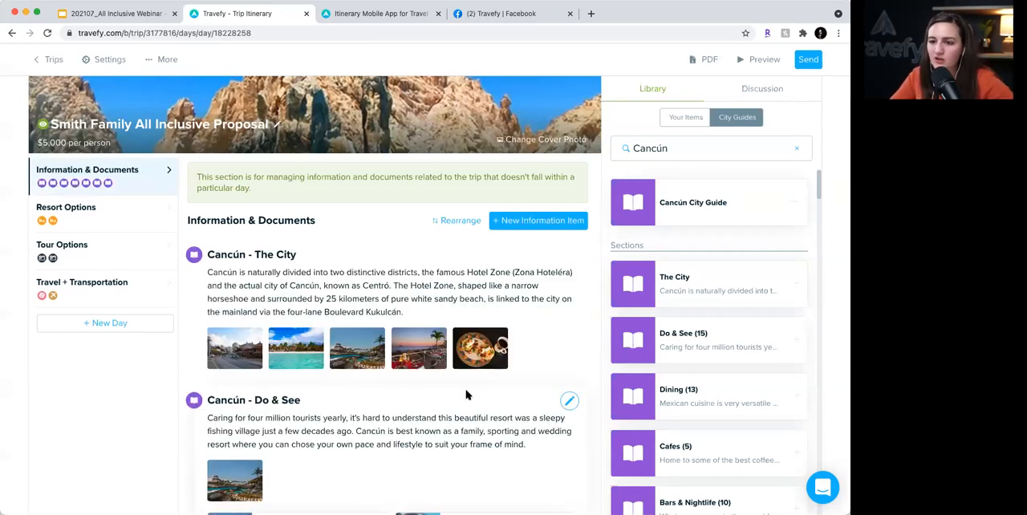
- Review the individual Cancún guide sections available in the library and the guide entries added to Information & Documents
{"action": "scroll", "coordinate": [668, 327], "scroll_direction": "down", "scroll_amount": 1}
{"action": "scroll", "coordinate": [669, 327], "scroll_direction": "down", "scroll_amount": 1}
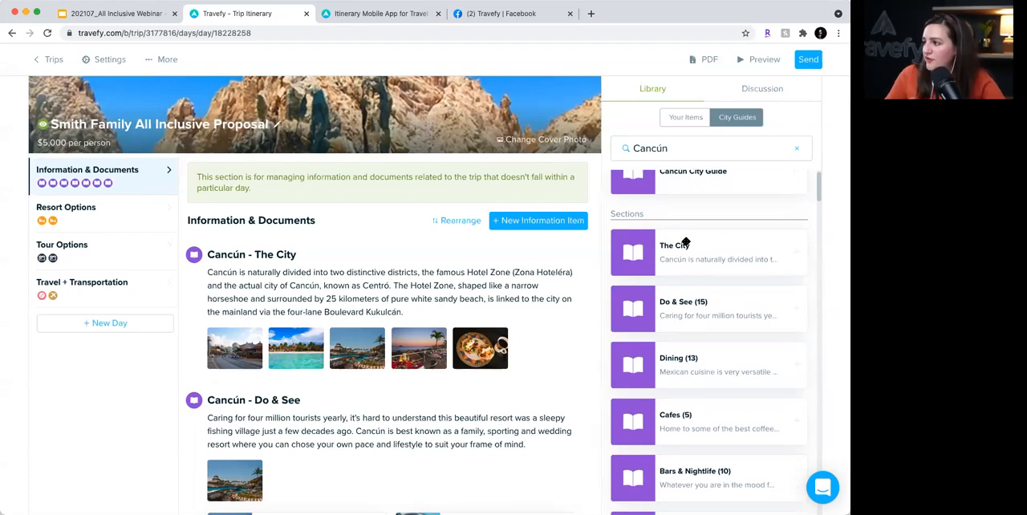
{"action": "scroll", "coordinate": [698, 265], "scroll_direction": "down", "scroll_amount": 1}
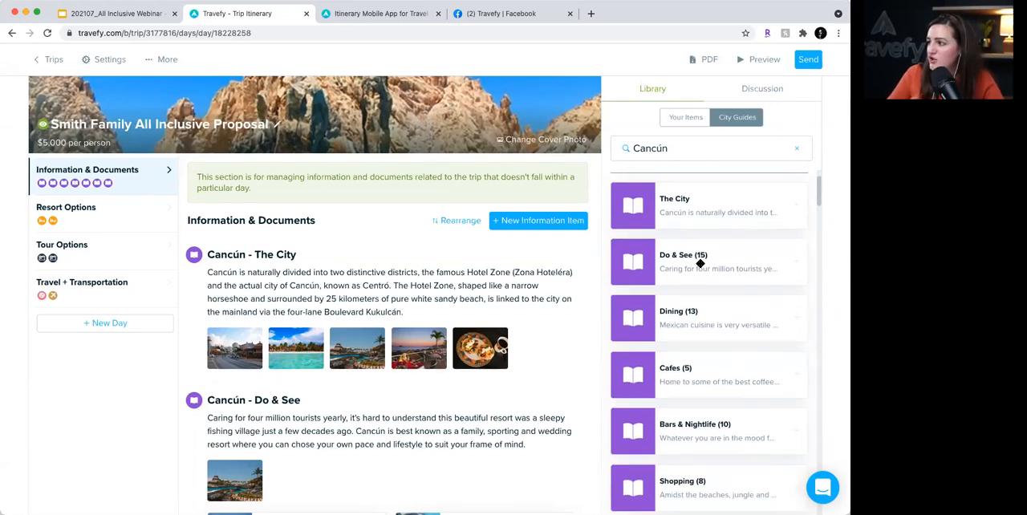
{"action": "scroll", "coordinate": [700, 266], "scroll_direction": "down", "scroll_amount": 6}
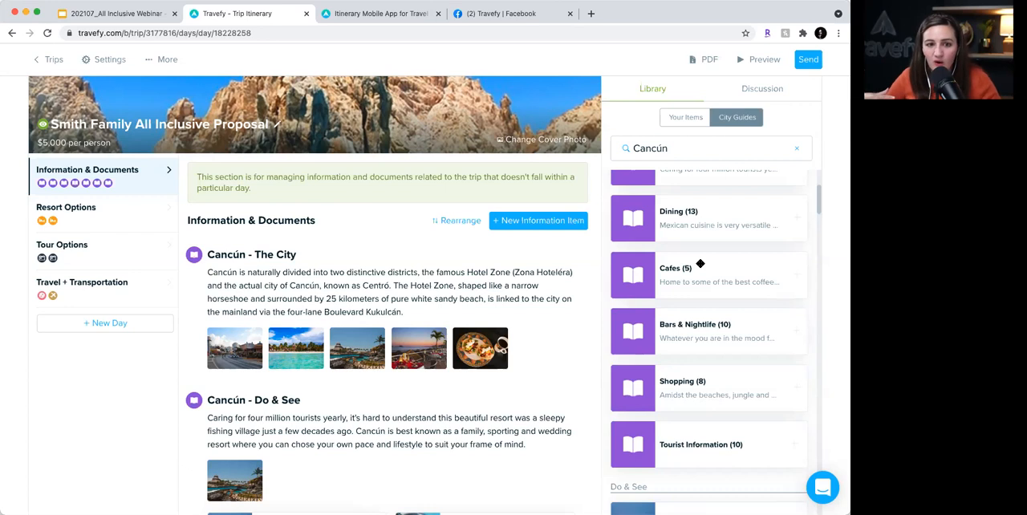
{"action": "scroll", "coordinate": [700, 264], "scroll_direction": "up", "scroll_amount": 3}
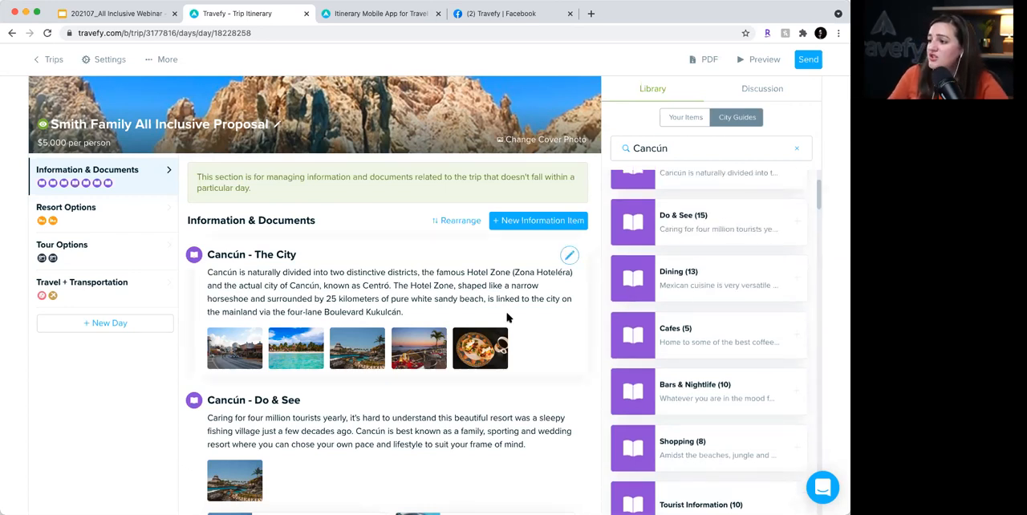
{"action": "scroll", "coordinate": [507, 318], "scroll_direction": "down", "scroll_amount": 1}
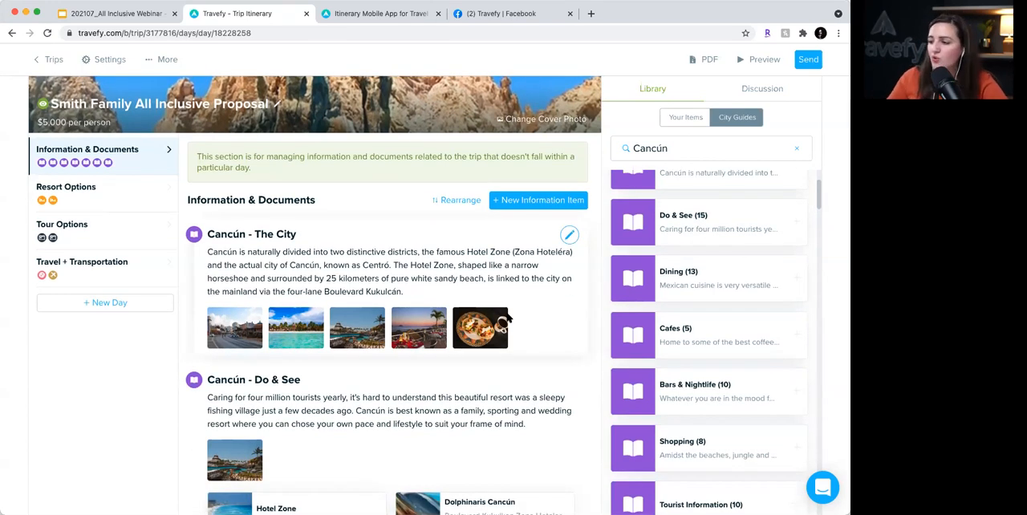
{"action": "scroll", "coordinate": [507, 318], "scroll_direction": "down", "scroll_amount": 5}
{"action": "scroll", "coordinate": [507, 318], "scroll_direction": "down", "scroll_amount": 12}
{"action": "scroll", "coordinate": [507, 318], "scroll_direction": "down", "scroll_amount": 9}
{"action": "scroll", "coordinate": [508, 318], "scroll_direction": "down", "scroll_amount": 8}
{"action": "scroll", "coordinate": [507, 317], "scroll_direction": "down", "scroll_amount": 3}
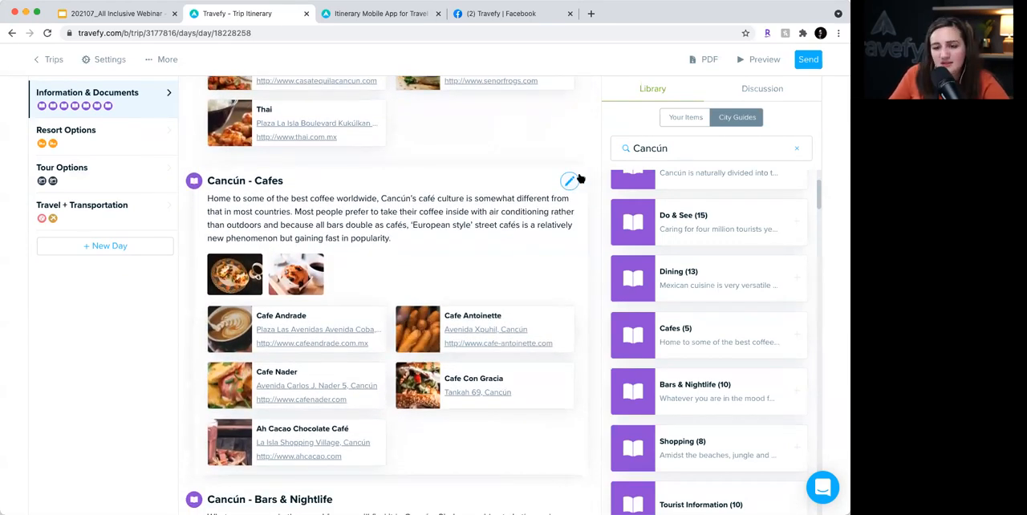
- Remove Ah Cacao Chocolate Café from the attachments of the Cancún - Cafes entry and finish editing it
{"action": "scroll", "coordinate": [571, 179], "scroll_direction": "down", "scroll_amount": 1}
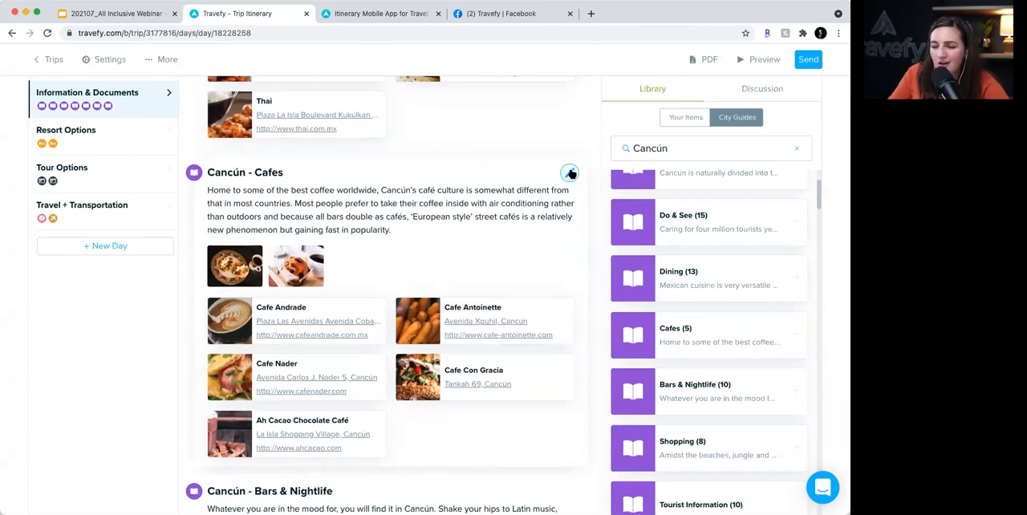
{"action": "left_click", "coordinate": [570, 173]}
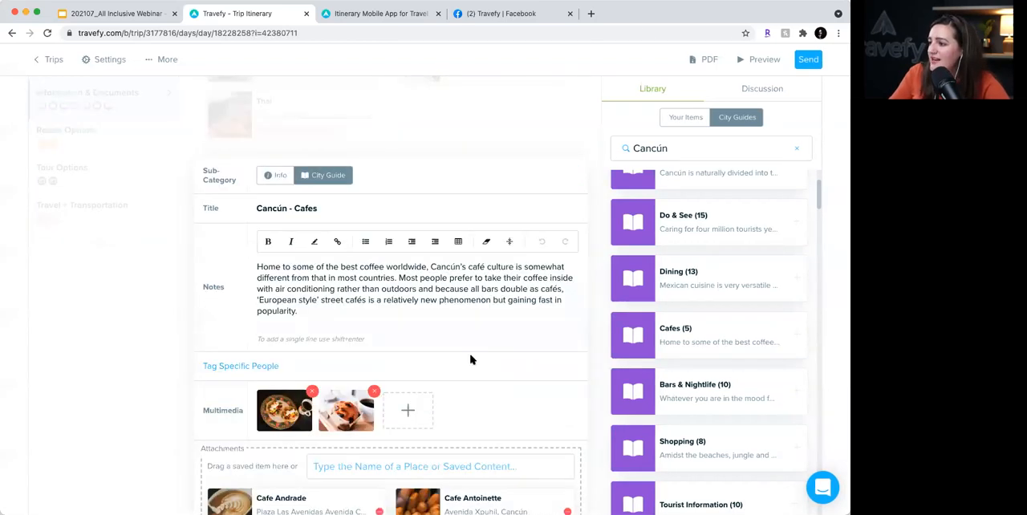
{"action": "scroll", "coordinate": [471, 359], "scroll_direction": "down", "scroll_amount": 3}
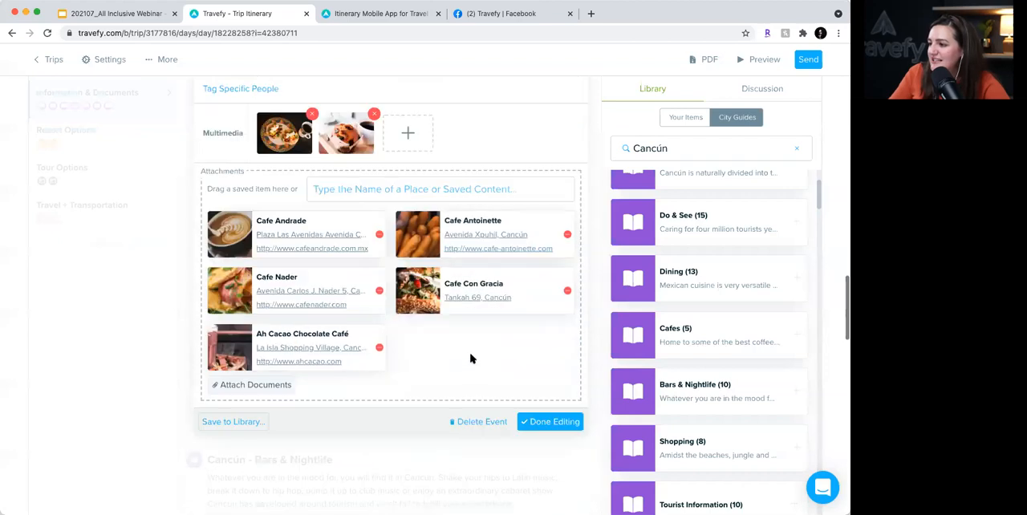
{"action": "left_click", "coordinate": [381, 350]}
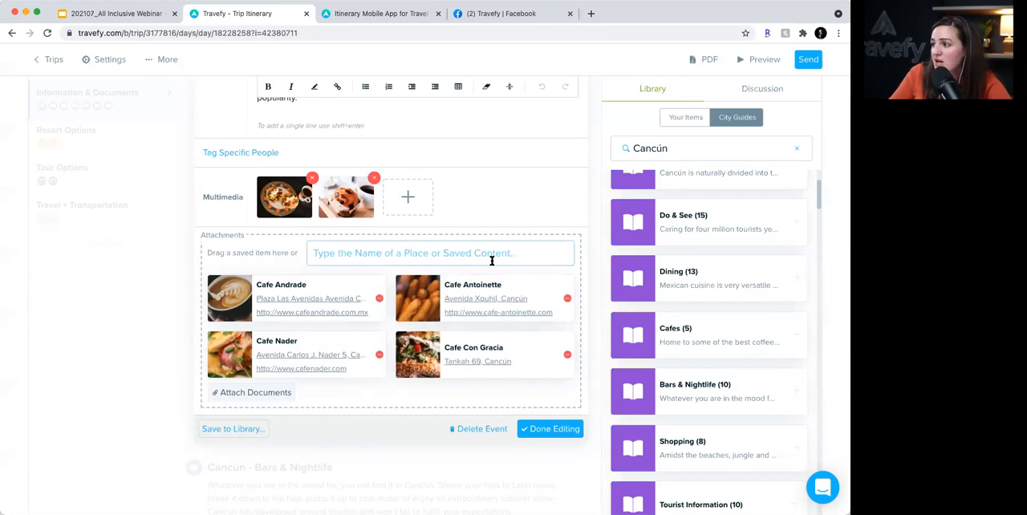
{"action": "left_click", "coordinate": [574, 428]}
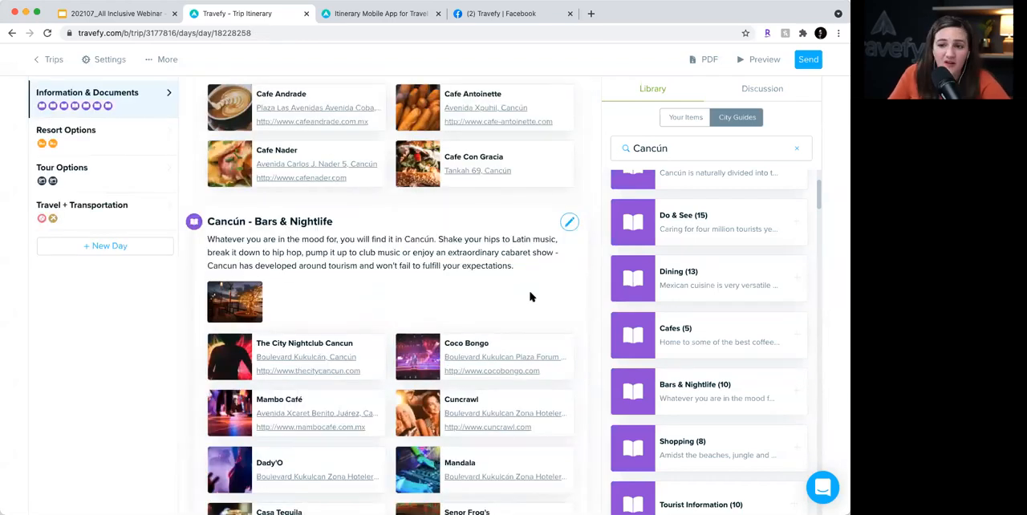
{"action": "scroll", "coordinate": [530, 296], "scroll_direction": "up", "scroll_amount": 20}
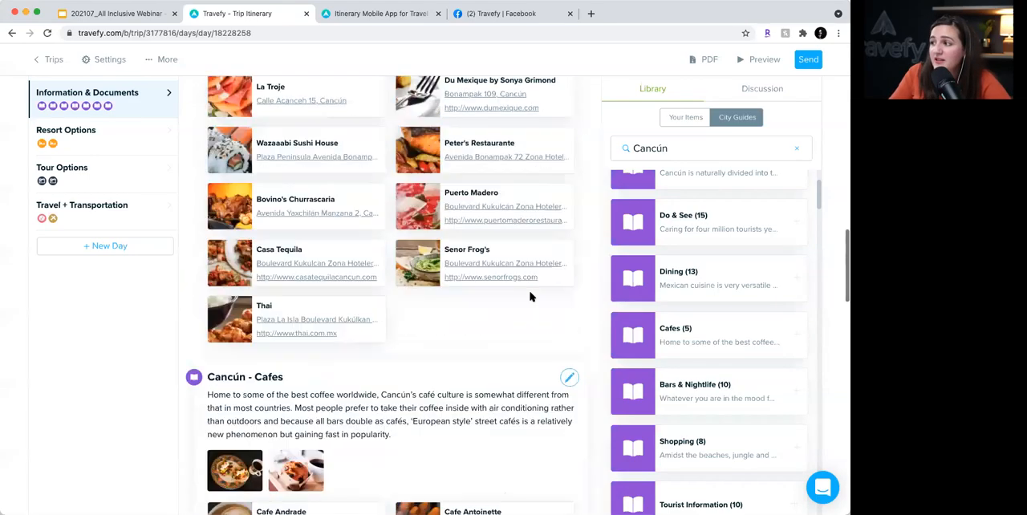
{"action": "scroll", "coordinate": [529, 296], "scroll_direction": "up", "scroll_amount": 10}
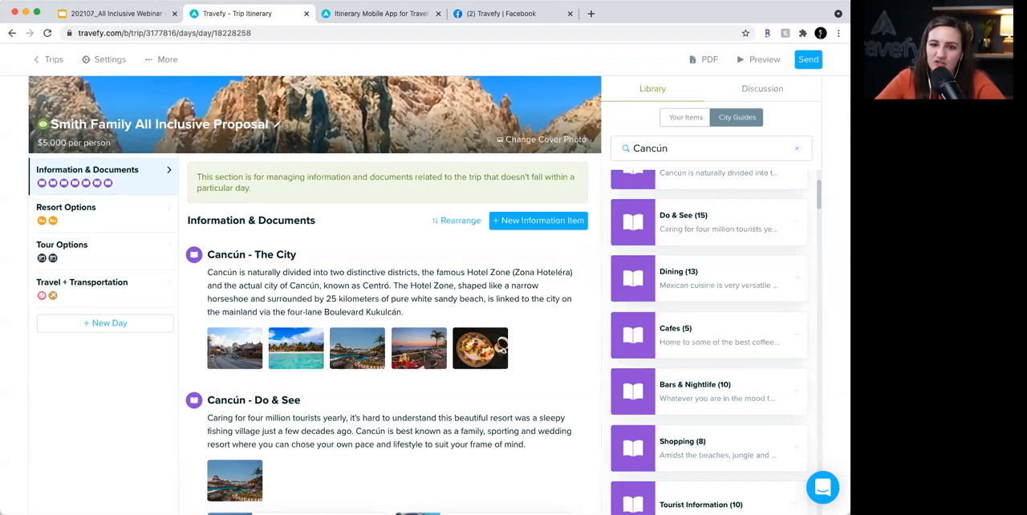
- Look over the Resort Options day, open the client preview of the proposal and select its web address
{"action": "left_click", "coordinate": [119, 208]}
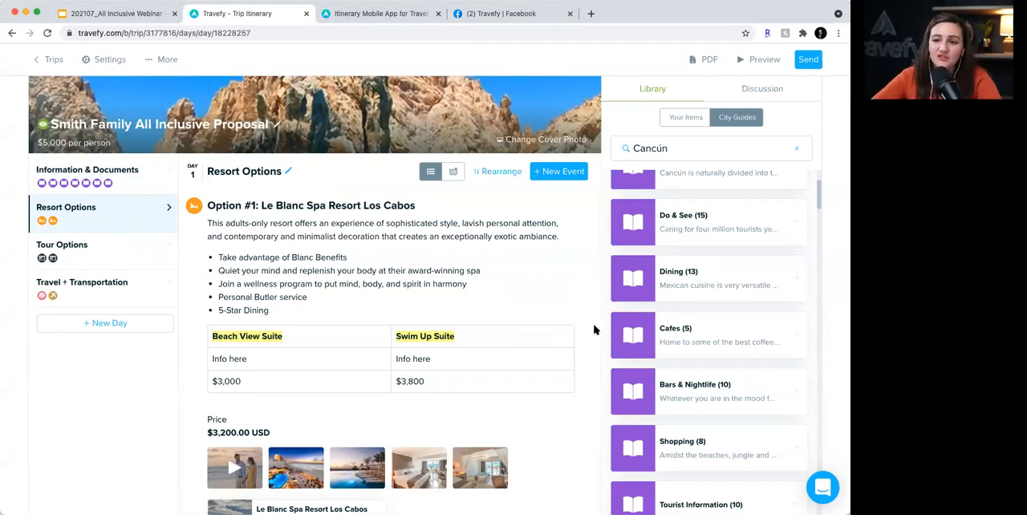
{"action": "scroll", "coordinate": [594, 329], "scroll_direction": "down", "scroll_amount": 1}
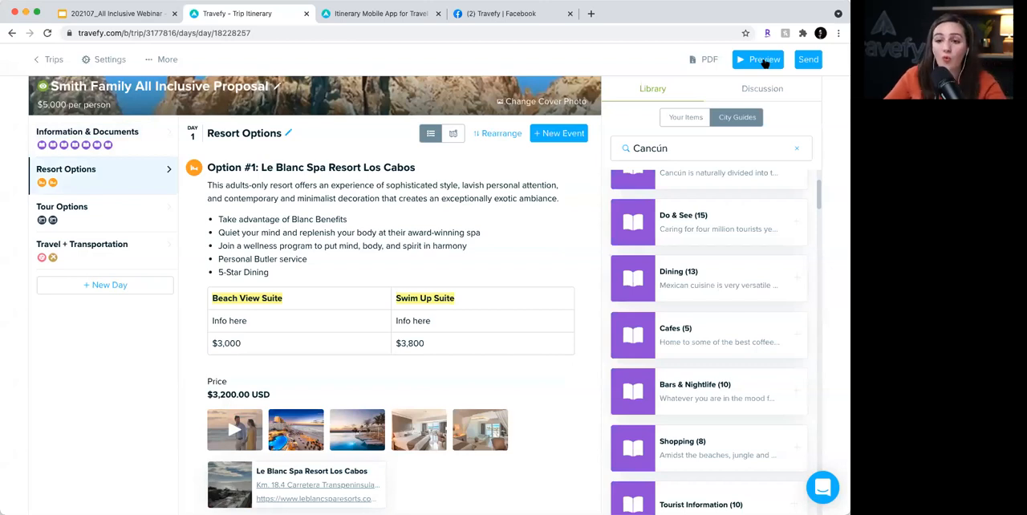
{"action": "left_click", "coordinate": [764, 61]}
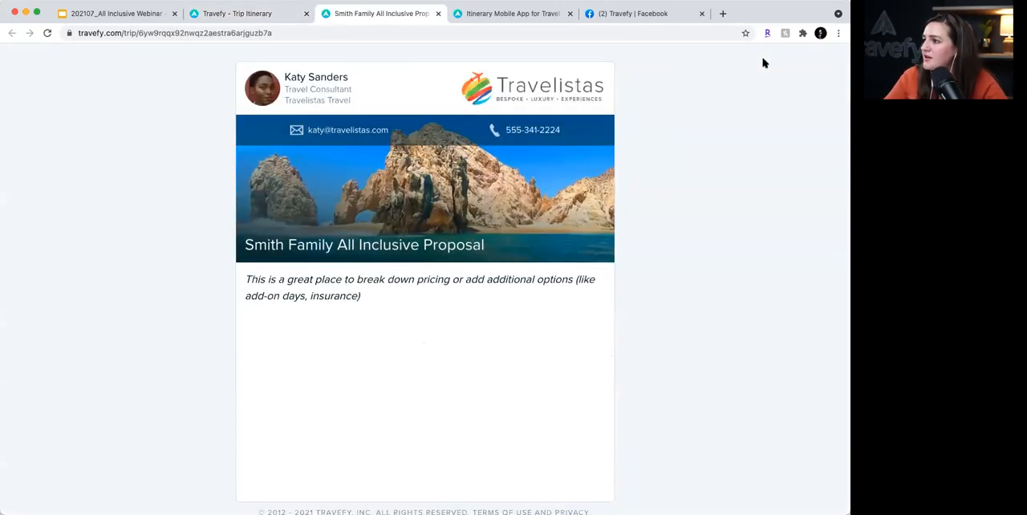
{"action": "left_click", "coordinate": [312, 35]}
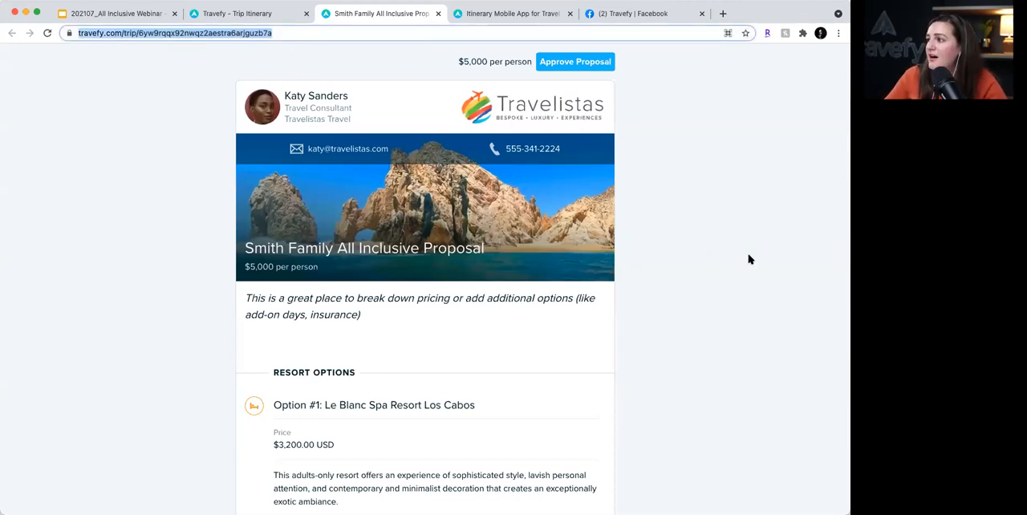
- Examine Option #1 in the preview, opening its video in the media gallery, advancing to the next image and closing the gallery
{"action": "scroll", "coordinate": [750, 260], "scroll_direction": "down", "scroll_amount": 1}
{"action": "scroll", "coordinate": [750, 259], "scroll_direction": "up", "scroll_amount": 1}
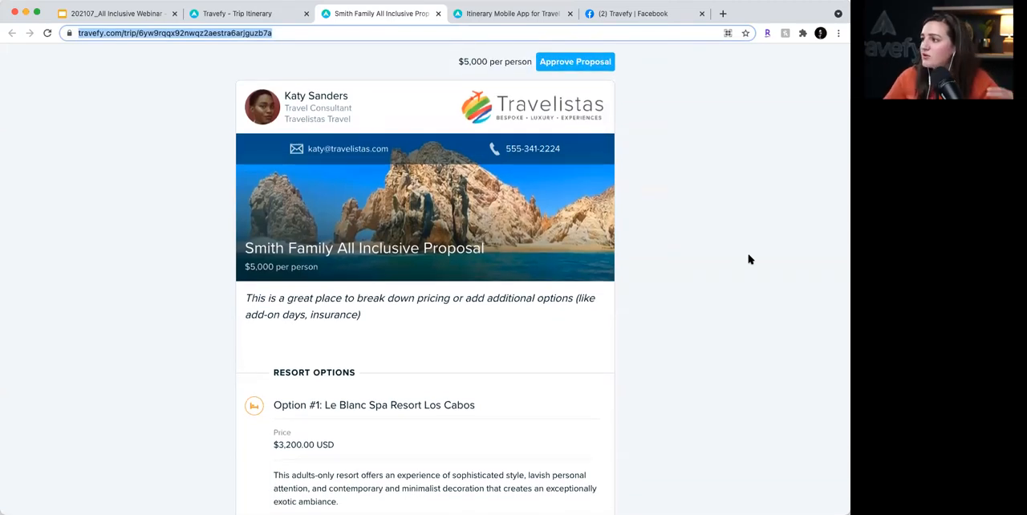
{"action": "scroll", "coordinate": [750, 259], "scroll_direction": "down", "scroll_amount": 3}
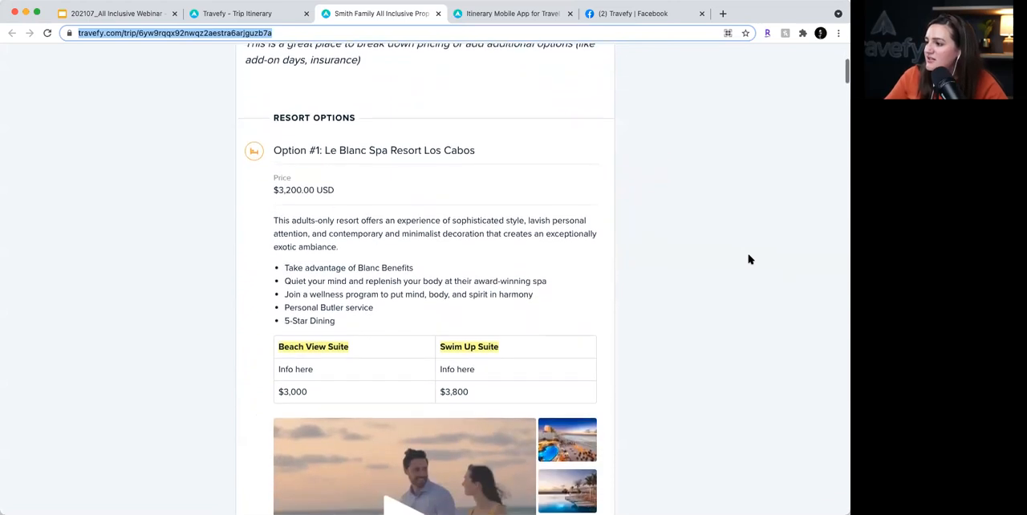
{"action": "left_click", "coordinate": [387, 405]}
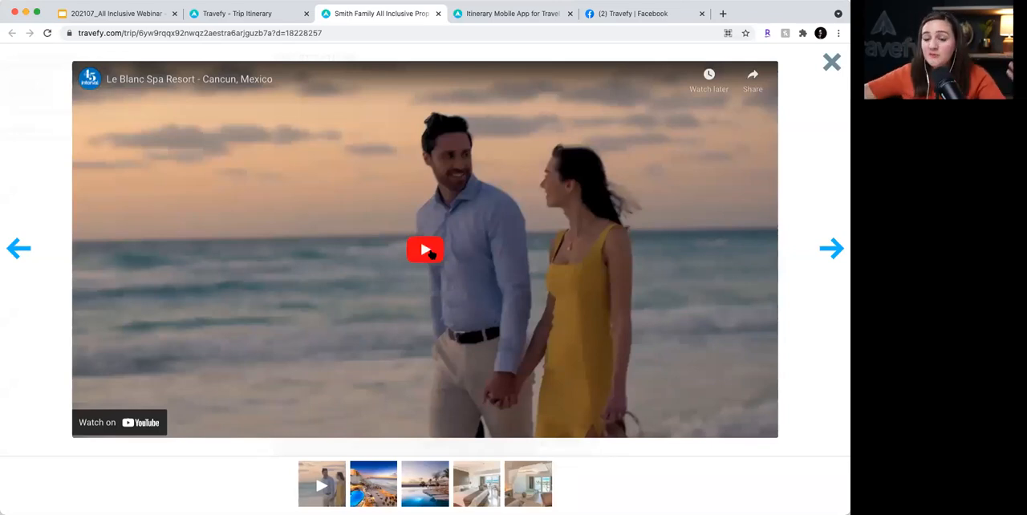
{"action": "left_click", "coordinate": [826, 244]}
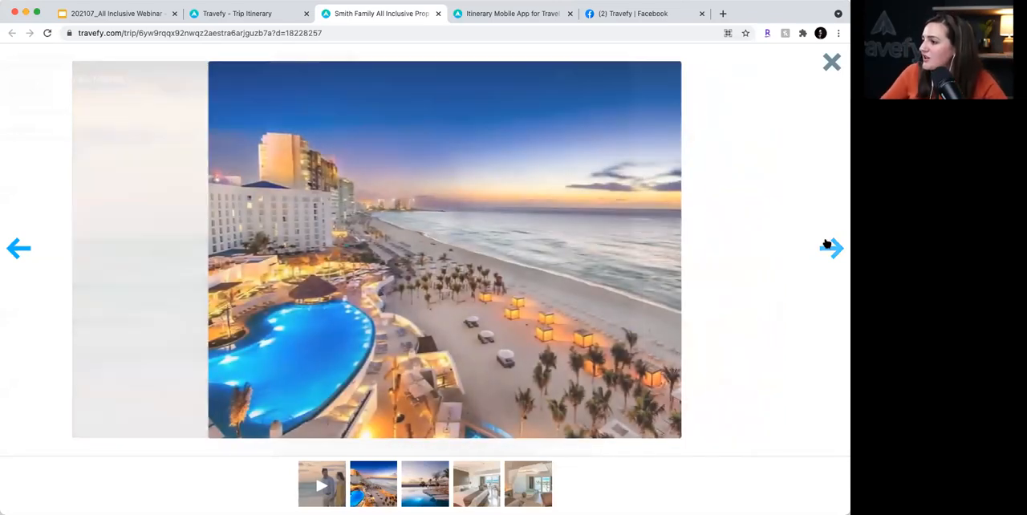
{"action": "left_click", "coordinate": [831, 63]}
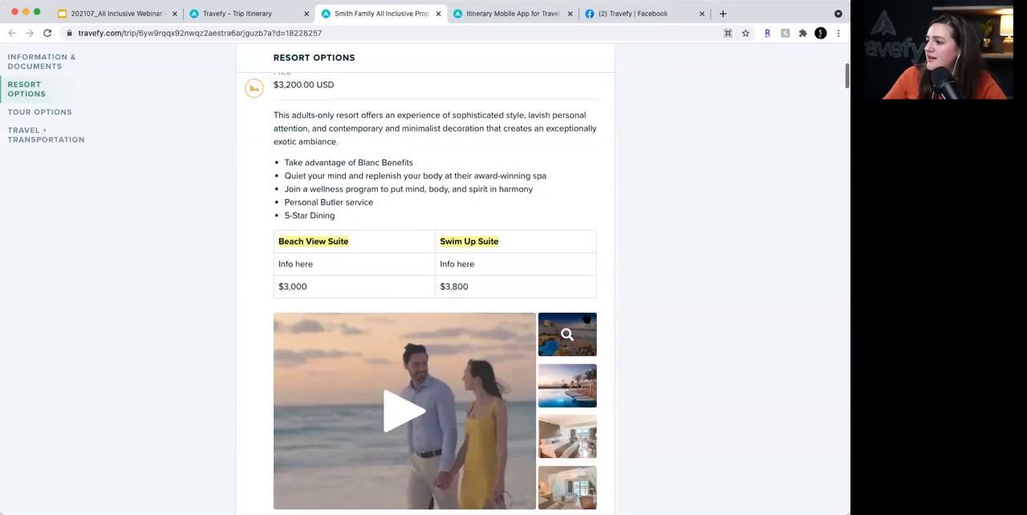
- Examine the preview's remaining resort, tour, travel and Information & Documents sections, and return to the start of the proposal
{"action": "scroll", "coordinate": [676, 328], "scroll_direction": "down", "scroll_amount": 10}
{"action": "scroll", "coordinate": [677, 328], "scroll_direction": "down", "scroll_amount": 10}
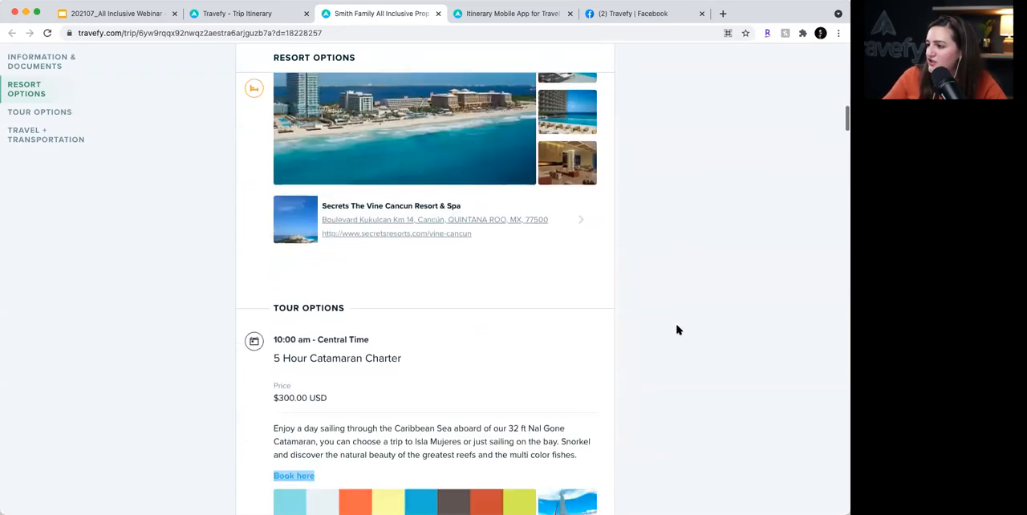
{"action": "scroll", "coordinate": [676, 330], "scroll_direction": "up", "scroll_amount": 5}
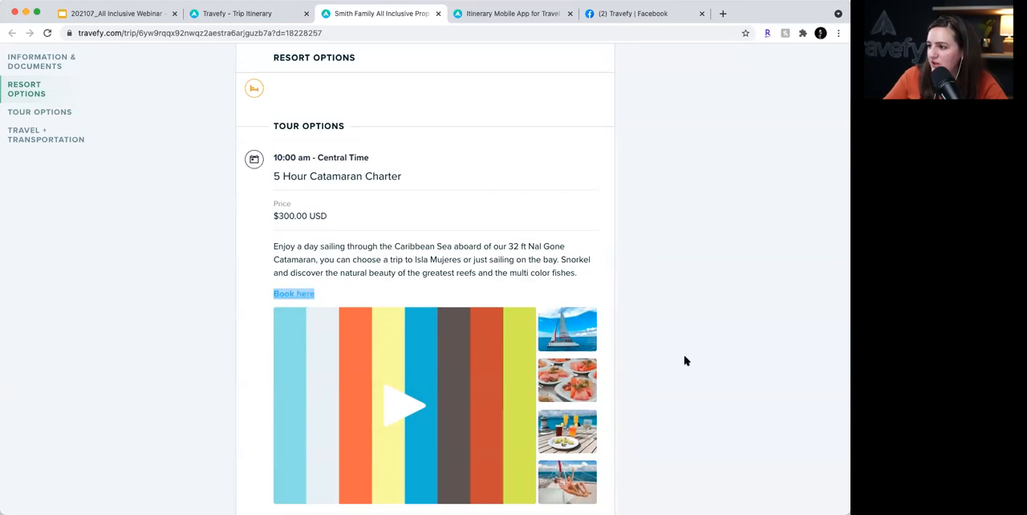
{"action": "scroll", "coordinate": [685, 361], "scroll_direction": "down", "scroll_amount": 10}
{"action": "scroll", "coordinate": [685, 361], "scroll_direction": "down", "scroll_amount": 6}
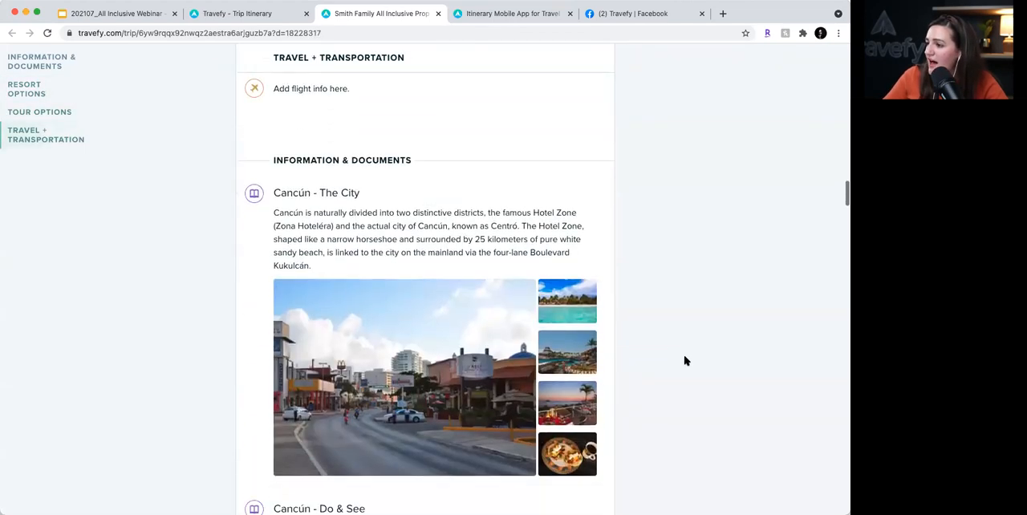
{"action": "scroll", "coordinate": [685, 361], "scroll_direction": "down", "scroll_amount": 5}
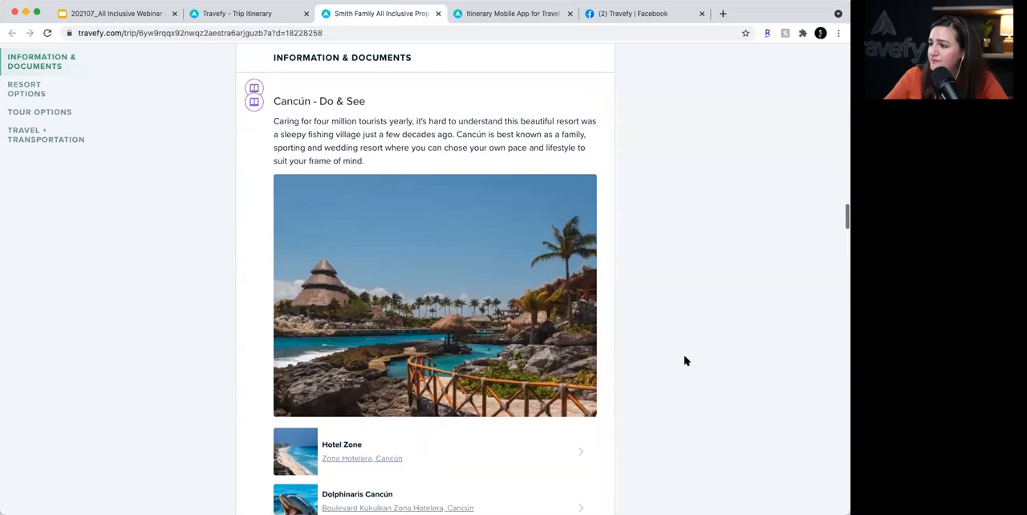
{"action": "scroll", "coordinate": [685, 362], "scroll_direction": "up", "scroll_amount": 20}
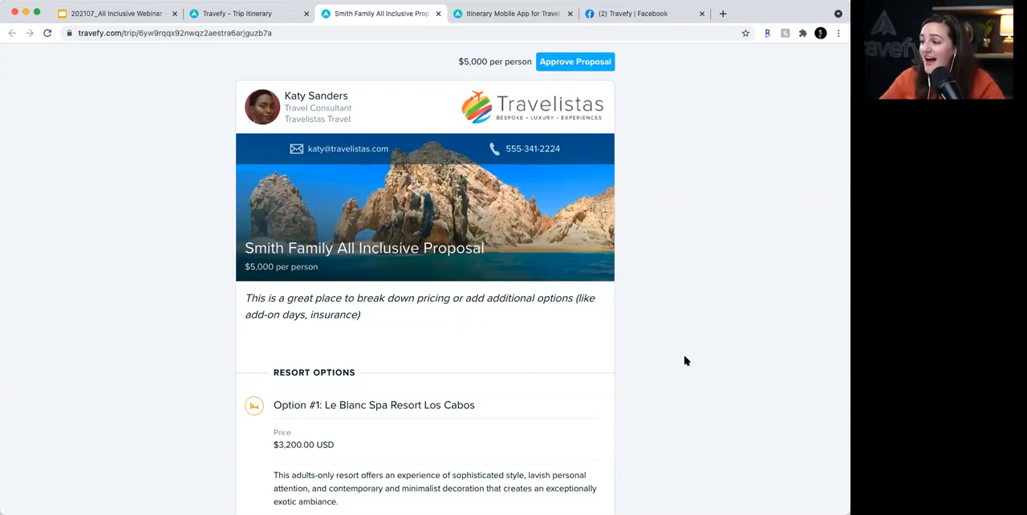
- Look over the sharing options for sending the proposal to clients, and return to the client preview
{"action": "left_click", "coordinate": [261, 16]}
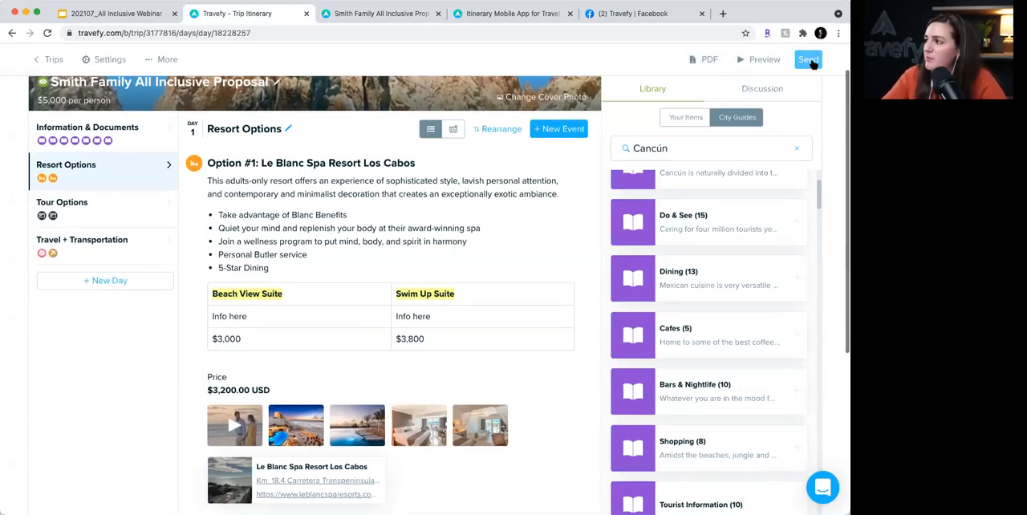
{"action": "left_click", "coordinate": [810, 62]}
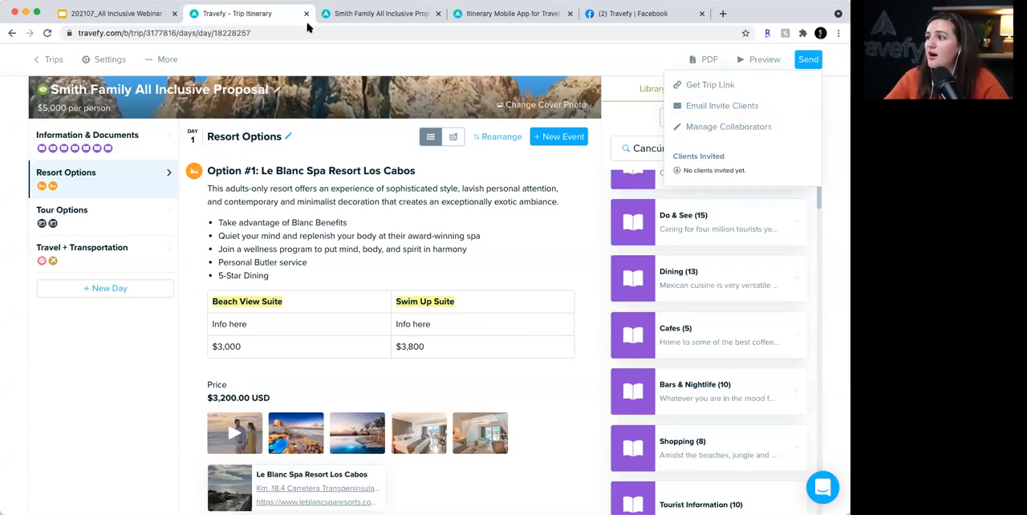
{"action": "left_click", "coordinate": [329, 14]}
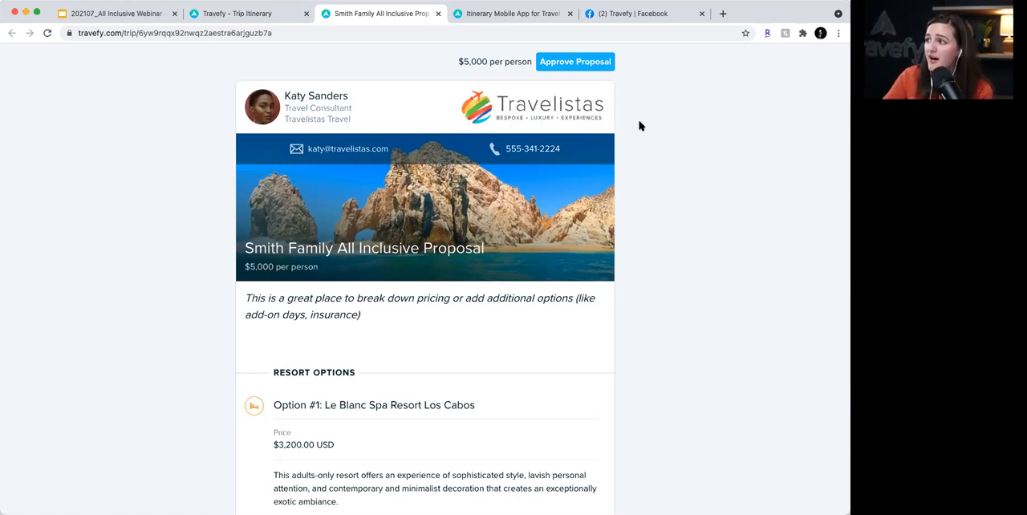
- Approve the Smith Family All Inclusive Proposal from the client preview with the prefilled name and email, and close the confirmation
{"action": "scroll", "coordinate": [588, 62], "scroll_direction": "down", "scroll_amount": 1}
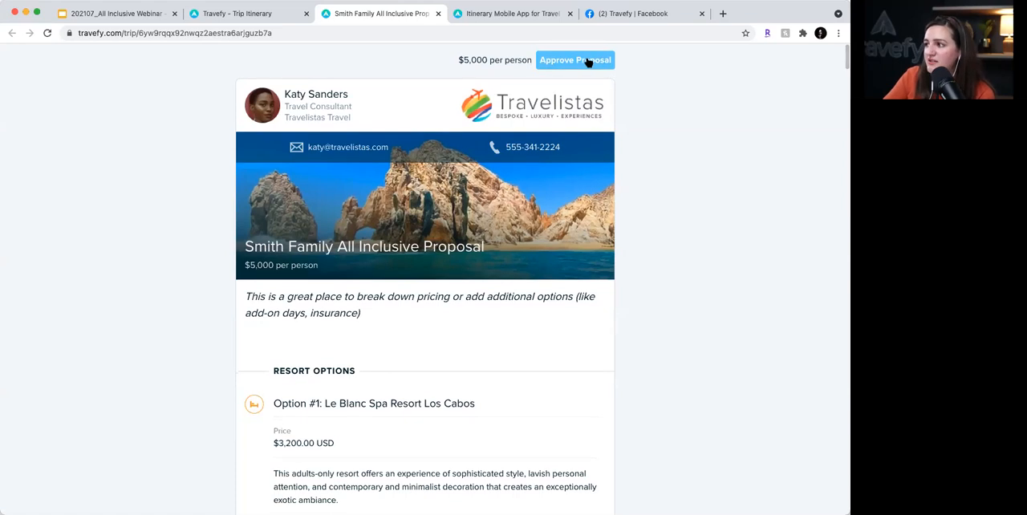
{"action": "scroll", "coordinate": [582, 58], "scroll_direction": "down", "scroll_amount": 2}
{"action": "scroll", "coordinate": [579, 58], "scroll_direction": "up", "scroll_amount": 2}
{"action": "left_click", "coordinate": [575, 62]}
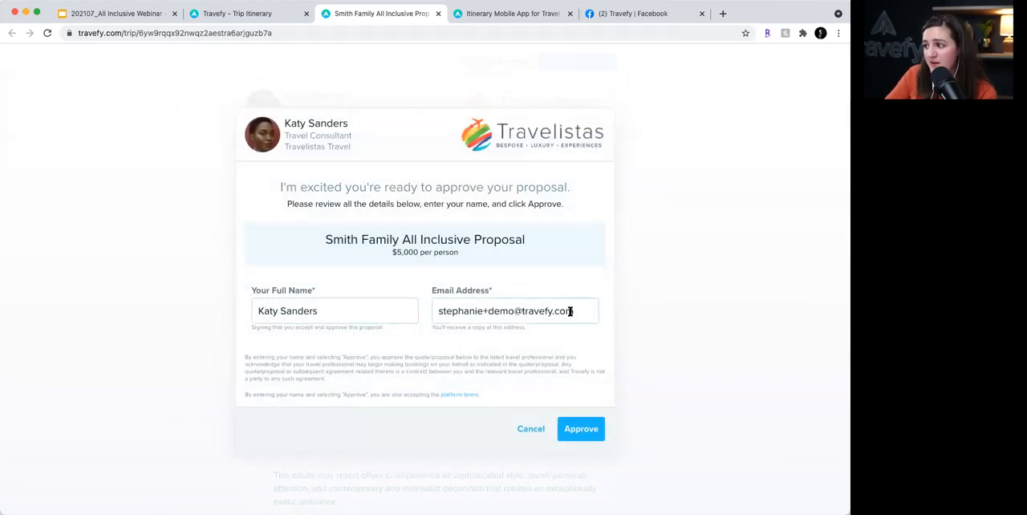
{"action": "left_click", "coordinate": [585, 431]}
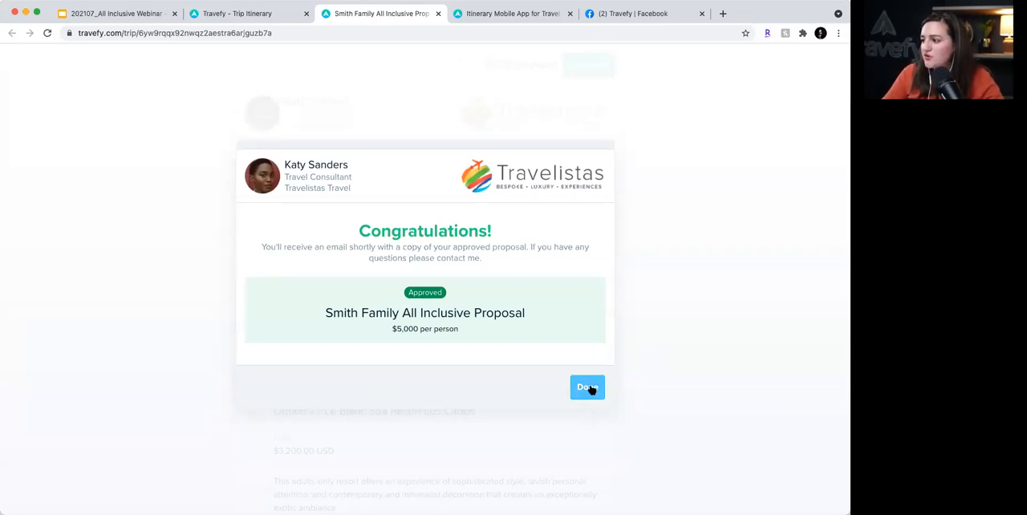
{"action": "left_click", "coordinate": [591, 388]}
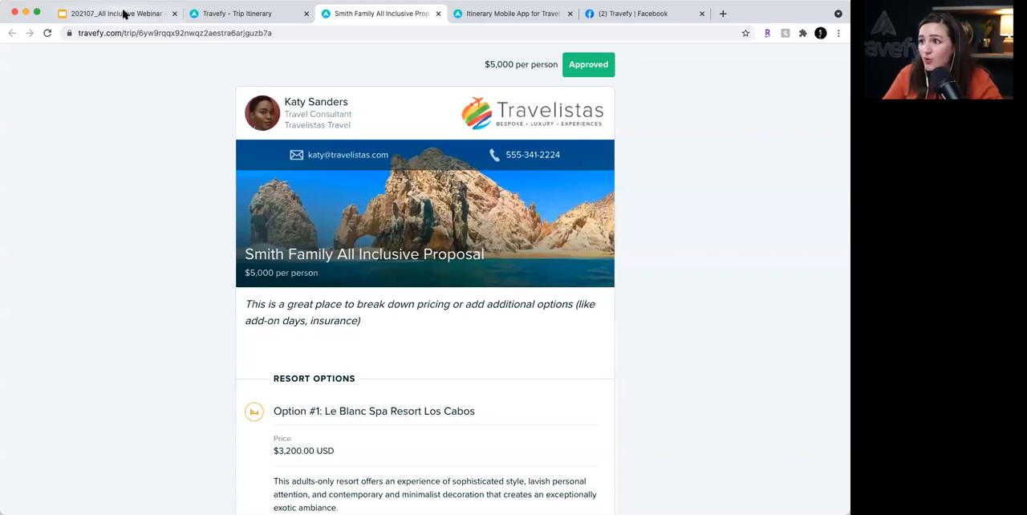
- Go back to the trips list, view the summary of Smith Family All Inclusive Proposal and open the trip for editing
{"action": "left_click", "coordinate": [250, 20]}
{"action": "left_click", "coordinate": [50, 61]}
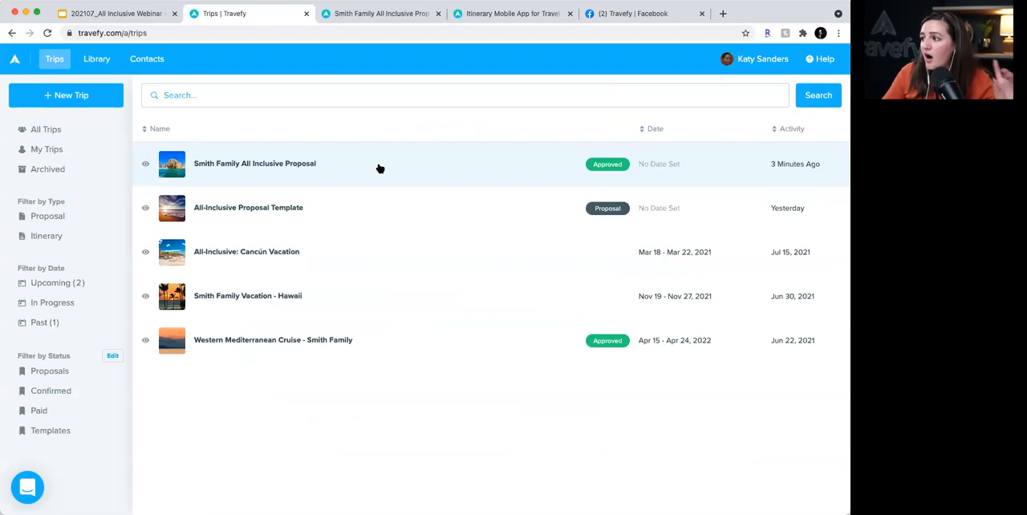
{"action": "left_click", "coordinate": [376, 168]}
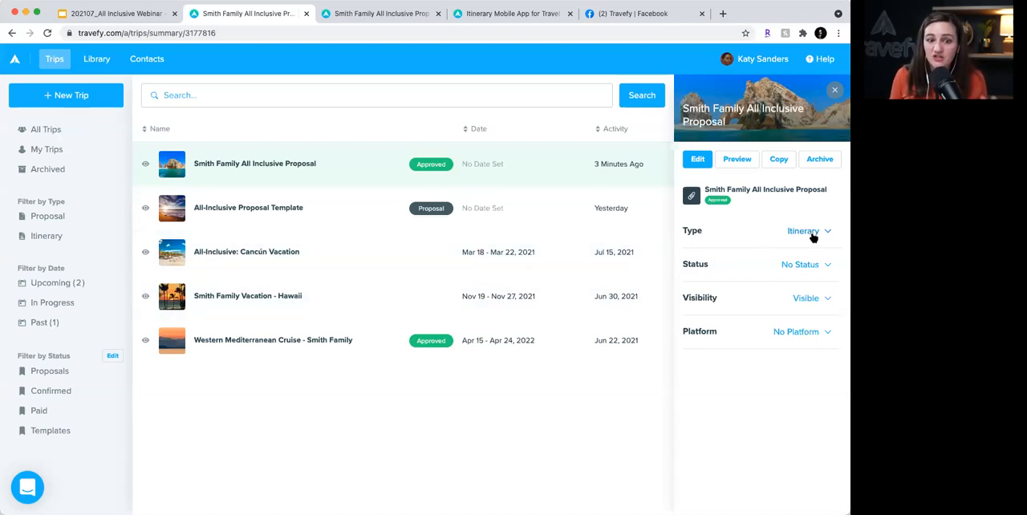
{"action": "left_click", "coordinate": [755, 107]}
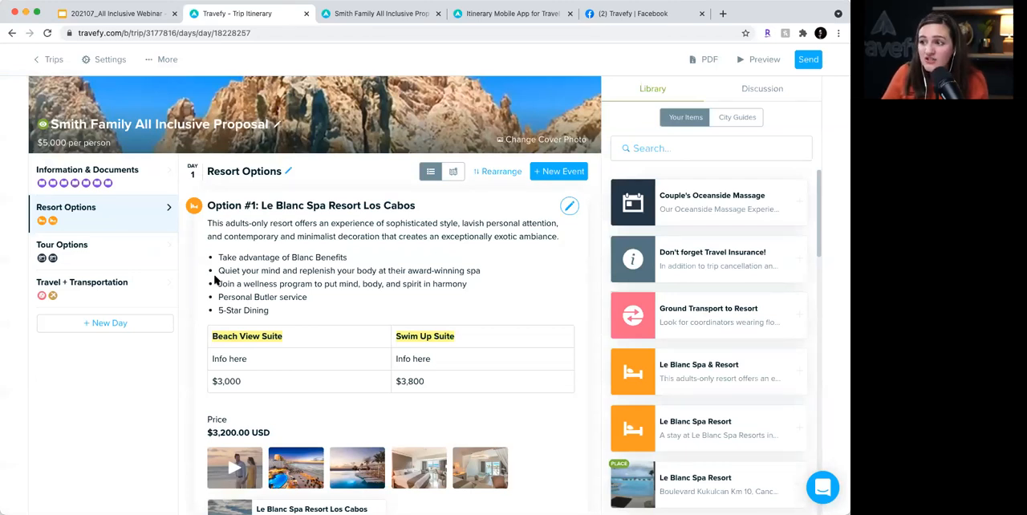
- Clear the price in the trip settings, set the trip start date to Fri, Aug 20 2021 and save the changes
{"action": "left_click", "coordinate": [102, 61]}
{"action": "left_click_drag", "start_coordinate": [305, 265], "coordinate": [254, 268]}
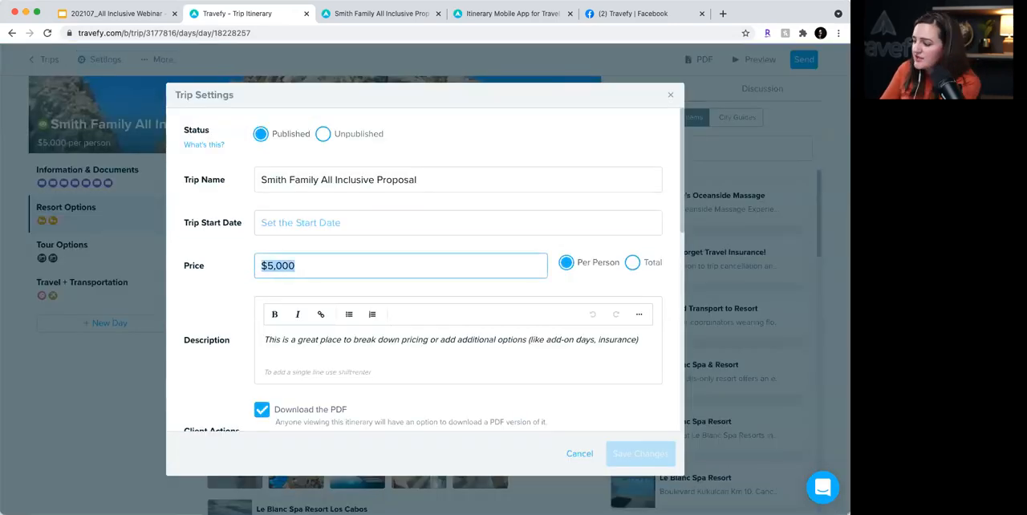
{"action": "type", "text": "10000"}
{"action": "left_click", "coordinate": [310, 218]}
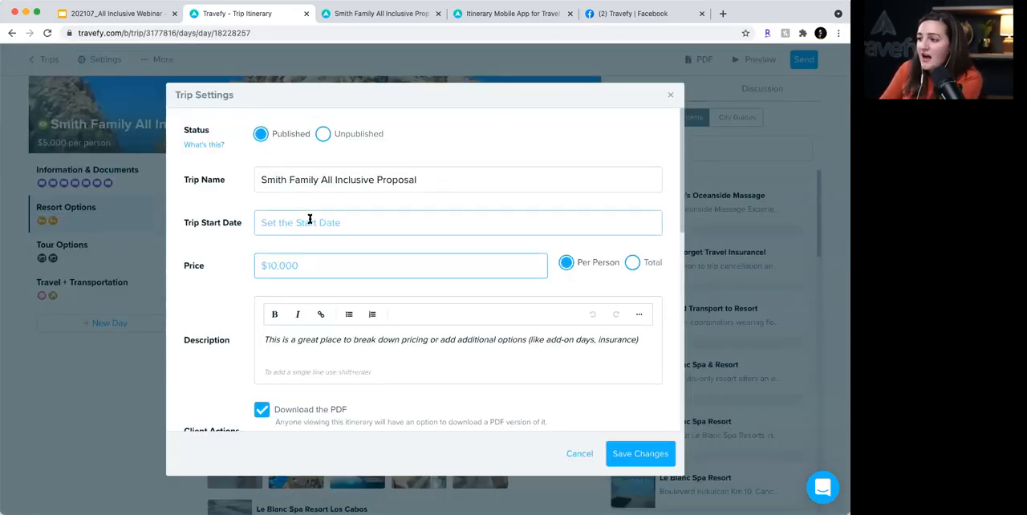
{"action": "left_click", "coordinate": [310, 223]}
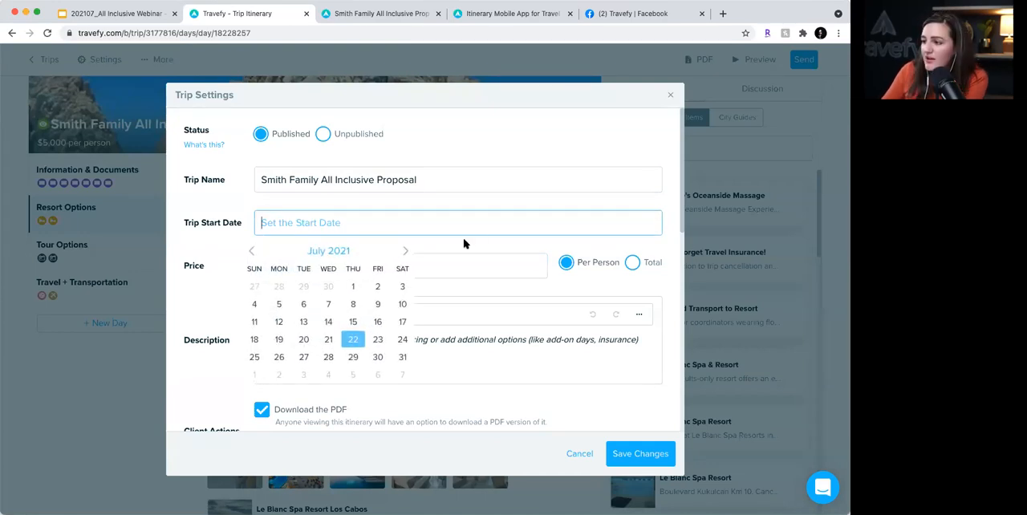
{"action": "left_click", "coordinate": [405, 250]}
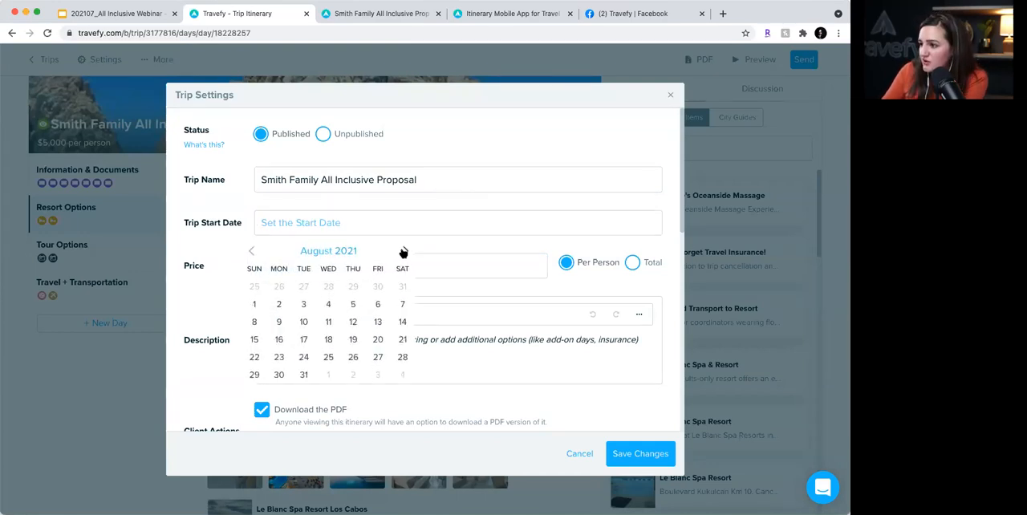
{"action": "left_click", "coordinate": [377, 339]}
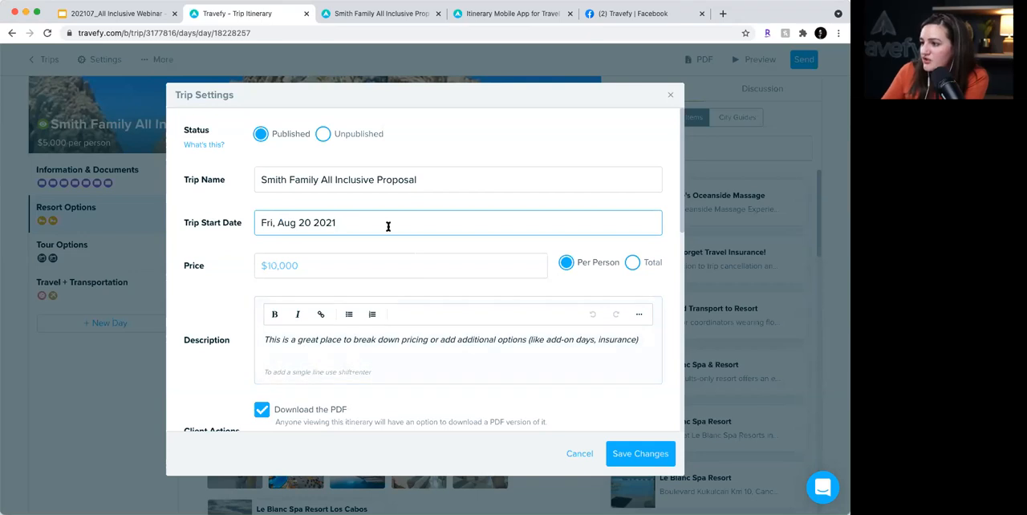
{"action": "left_click", "coordinate": [653, 453]}
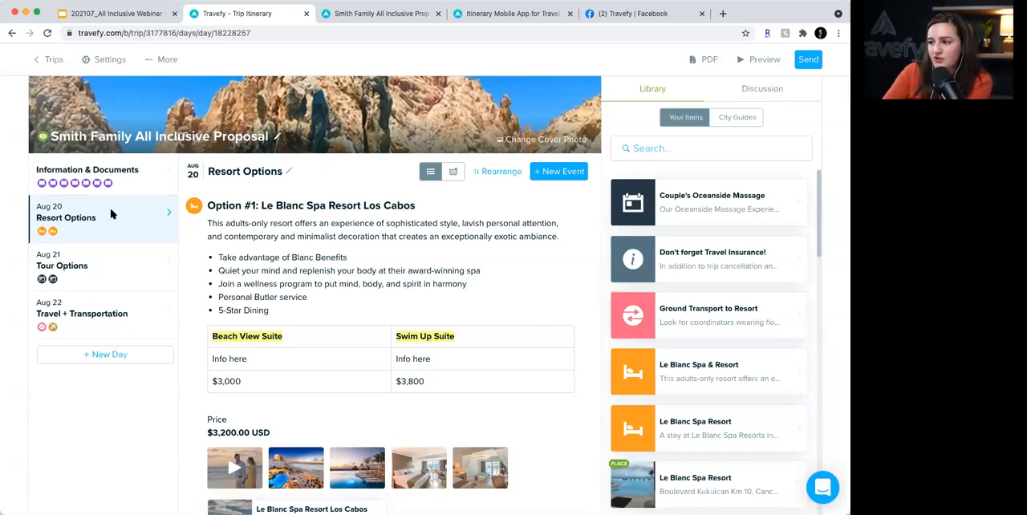
- Replace the Resort Options title of the Aug 20 day with the default weekday title, Friday
{"action": "left_click", "coordinate": [291, 175]}
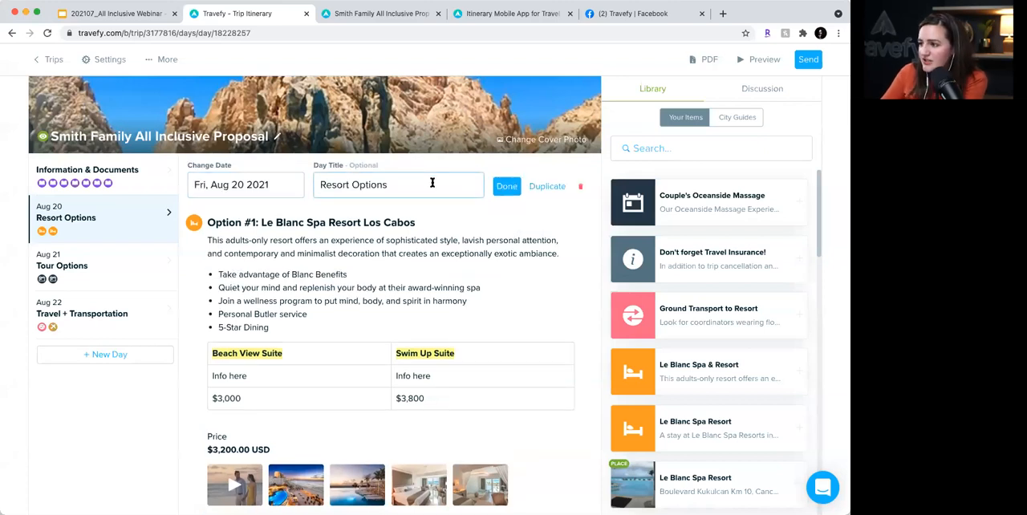
{"action": "left_click_drag", "start_coordinate": [433, 183], "coordinate": [319, 180]}
{"action": "key", "text": "BackSpace"}
{"action": "type", "text": "Friday"}
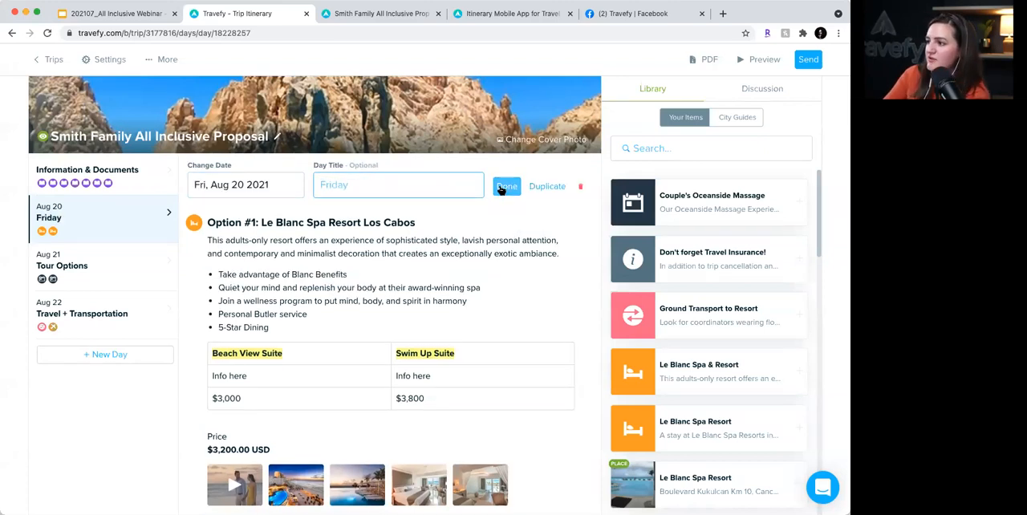
{"action": "key", "text": "Return"}
- Clear the Tour Options title from the Aug 21 day
{"action": "left_click", "coordinate": [91, 265]}
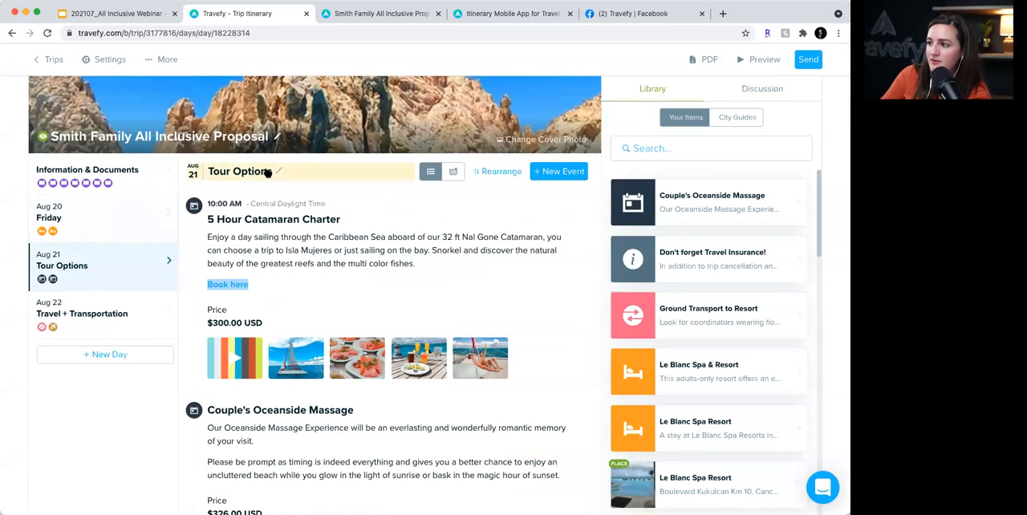
{"action": "left_click", "coordinate": [279, 174]}
{"action": "left_click_drag", "start_coordinate": [430, 188], "coordinate": [319, 189]}
{"action": "key", "text": "BackSpace"}
{"action": "left_click", "coordinate": [506, 186]}
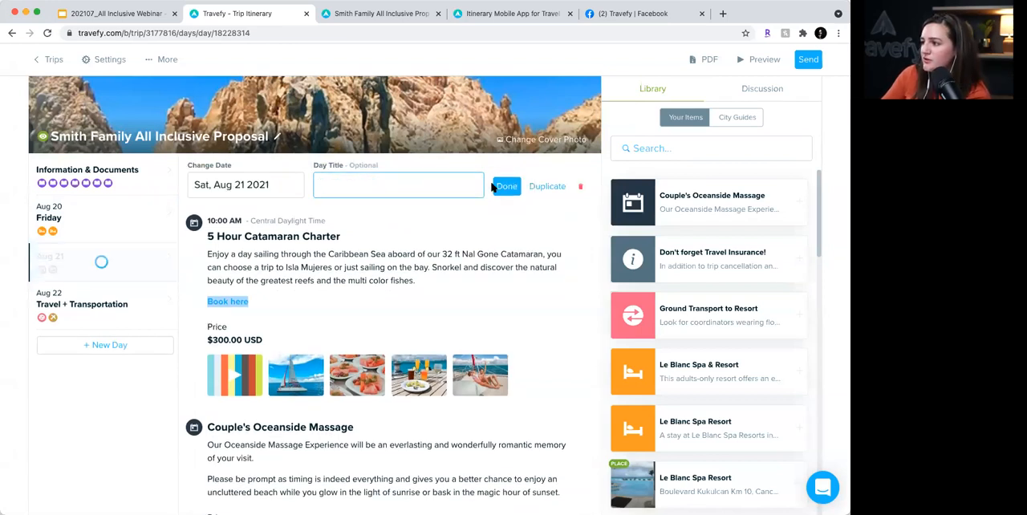
- Clear the Travel + Transportation title from the Aug 22 day
{"action": "left_click", "coordinate": [101, 295]}
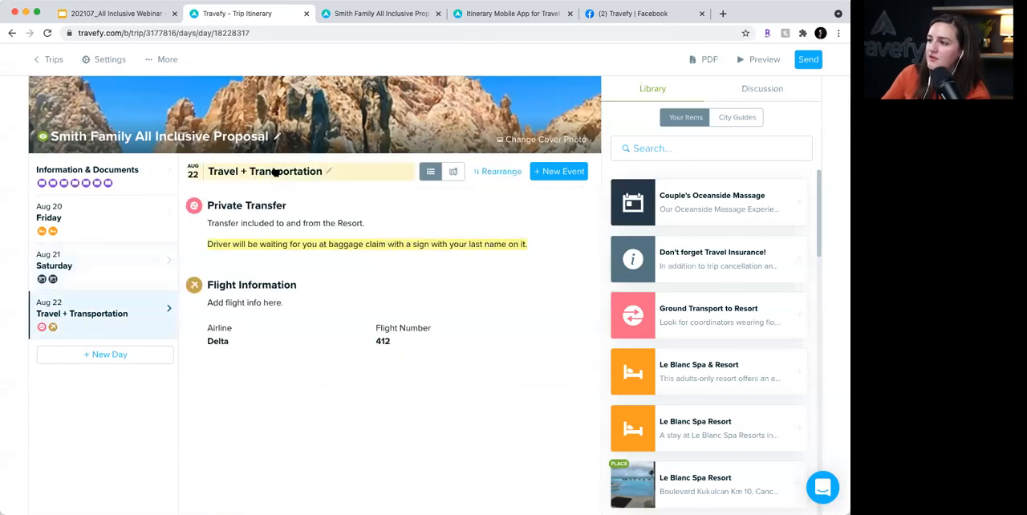
{"action": "left_click", "coordinate": [273, 171]}
{"action": "left_click_drag", "start_coordinate": [422, 184], "coordinate": [318, 183]}
{"action": "key", "text": "BackSpace"}
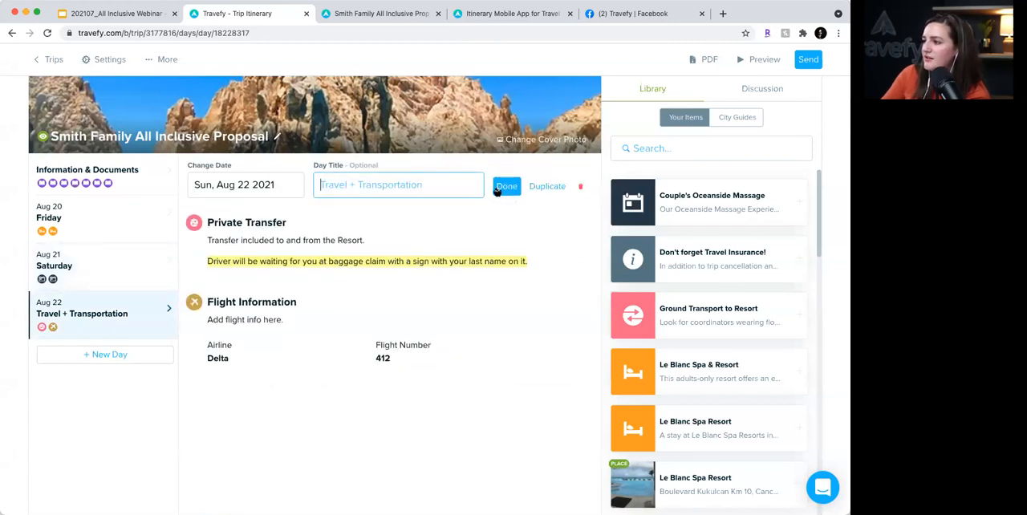
{"action": "left_click", "coordinate": [503, 188]}
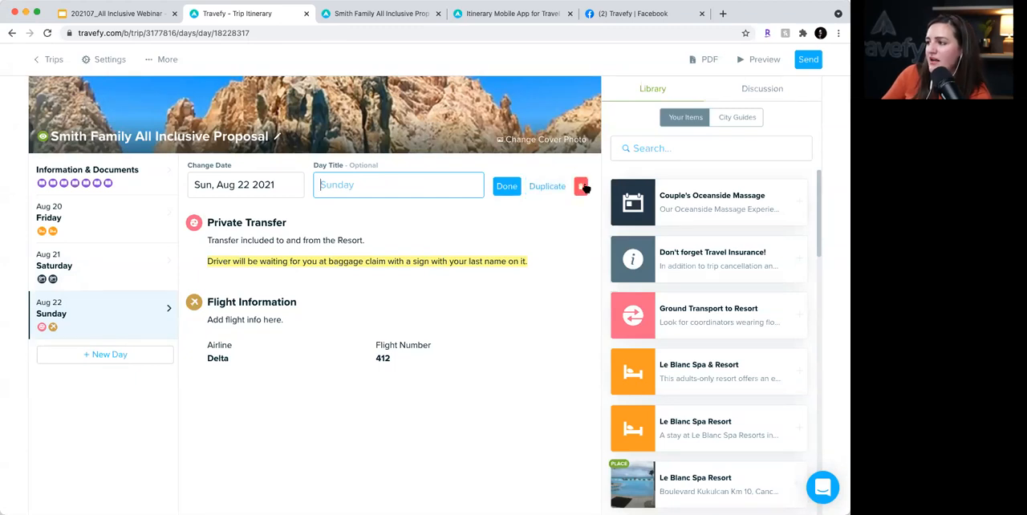
- Move the Private Transfer event to the Aug 20 day and delete the Aug 22 day with its flight information
{"action": "left_click_drag", "start_coordinate": [202, 224], "coordinate": [133, 224]}
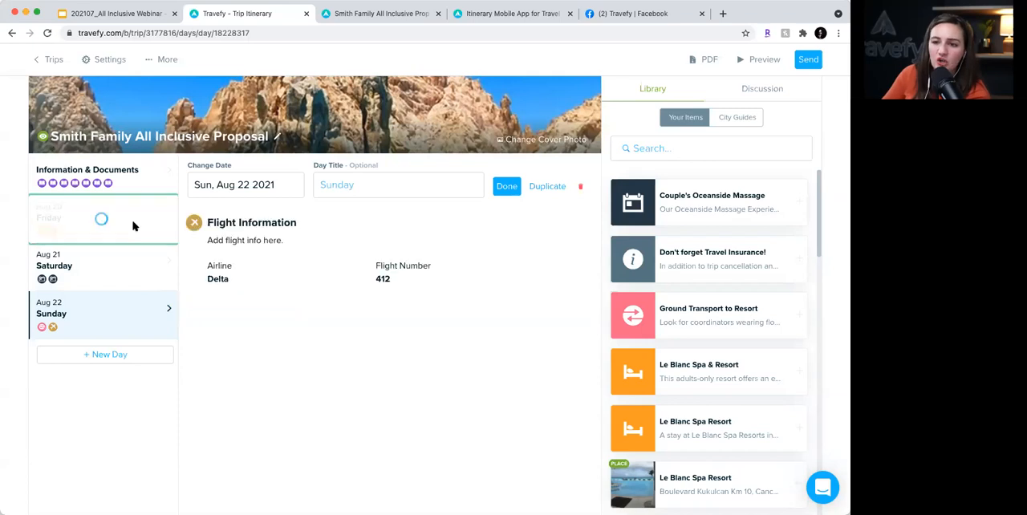
{"action": "left_click", "coordinate": [580, 187]}
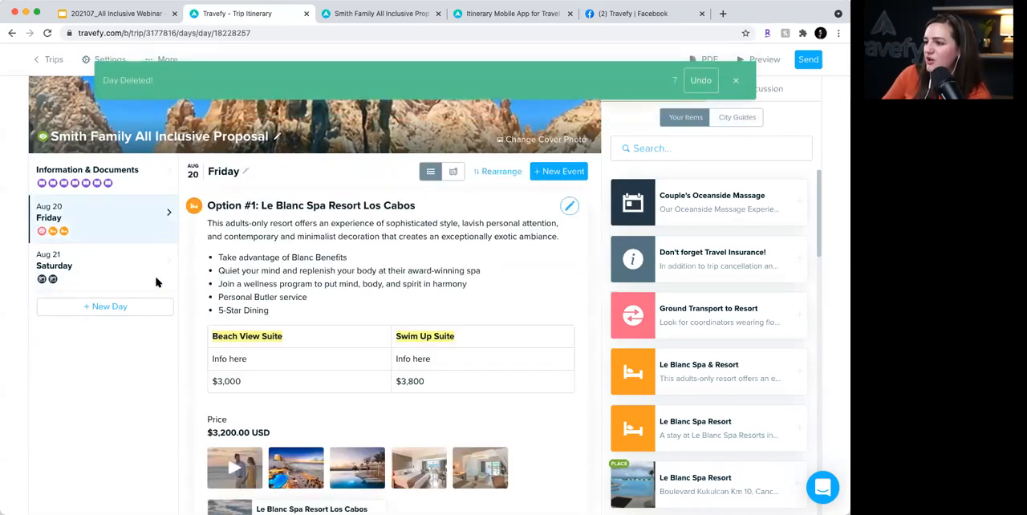
- Add four new days to the trip, covering Aug 22 through Aug 25
{"action": "left_click", "coordinate": [122, 308]}
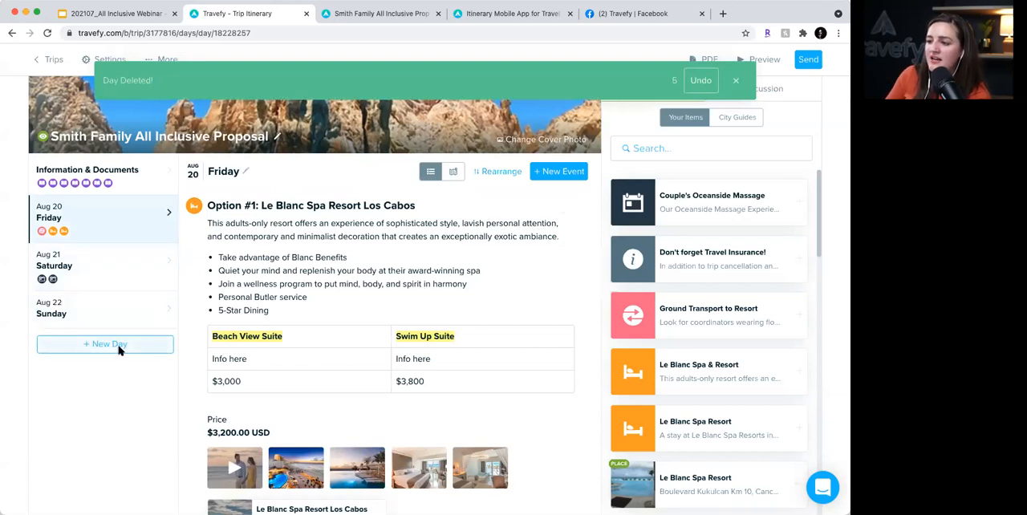
{"action": "left_click", "coordinate": [118, 345]}
{"action": "left_click", "coordinate": [119, 382]}
{"action": "left_click", "coordinate": [119, 419]}
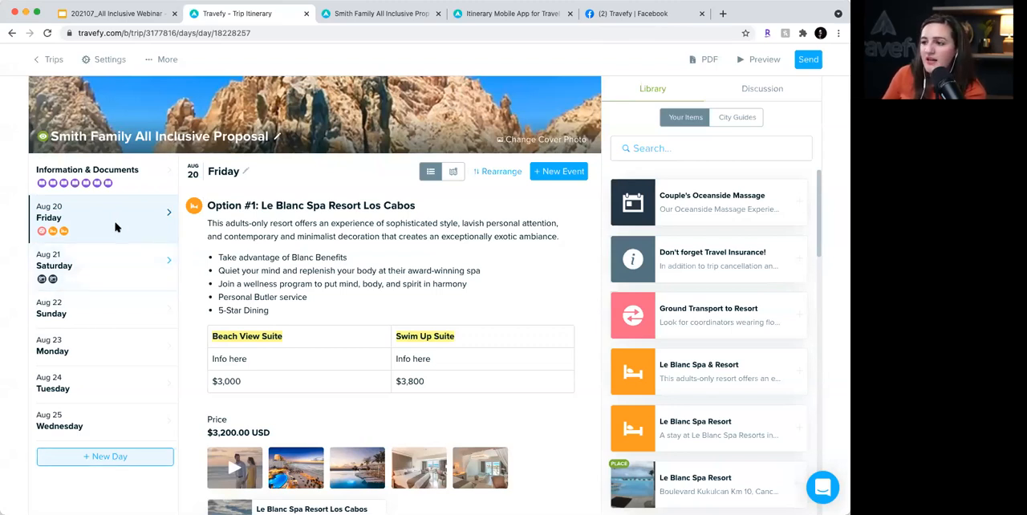
- Delete the Option #1: Le Blanc Spa Resort Los Cabos event from the Friday, Aug 20 day
{"action": "mouse_move", "coordinate": [507, 218]}
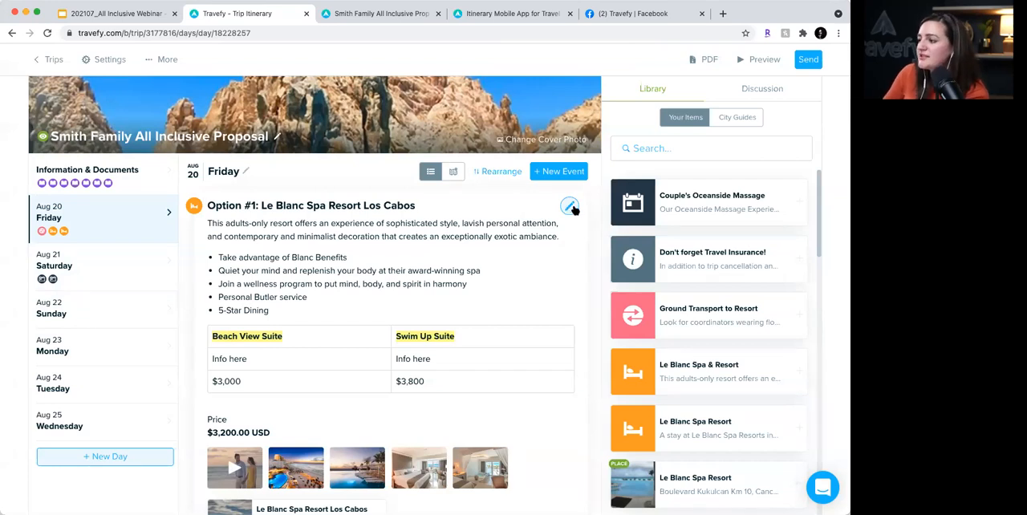
{"action": "scroll", "coordinate": [570, 207], "scroll_direction": "down", "scroll_amount": 3}
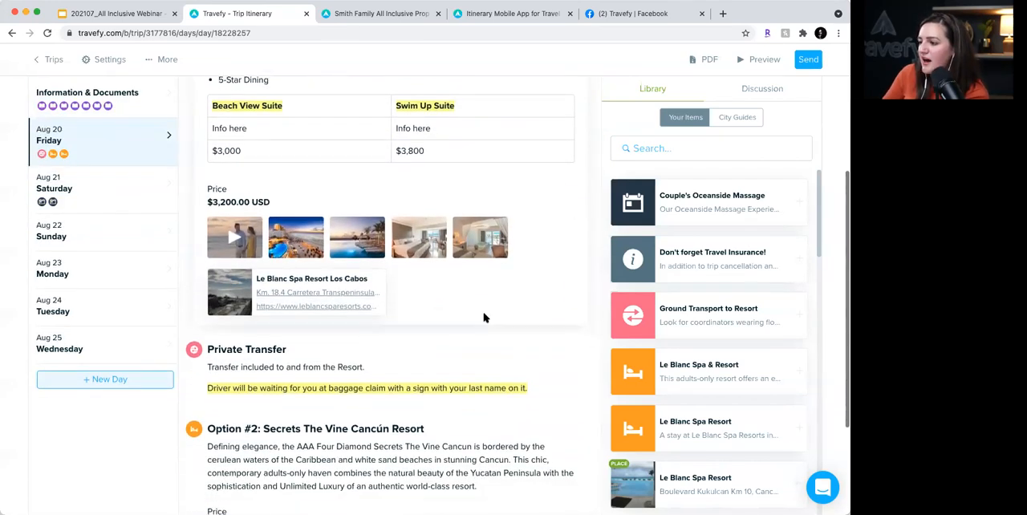
{"action": "scroll", "coordinate": [520, 239], "scroll_direction": "up", "scroll_amount": 1}
{"action": "scroll", "coordinate": [546, 225], "scroll_direction": "up", "scroll_amount": 3}
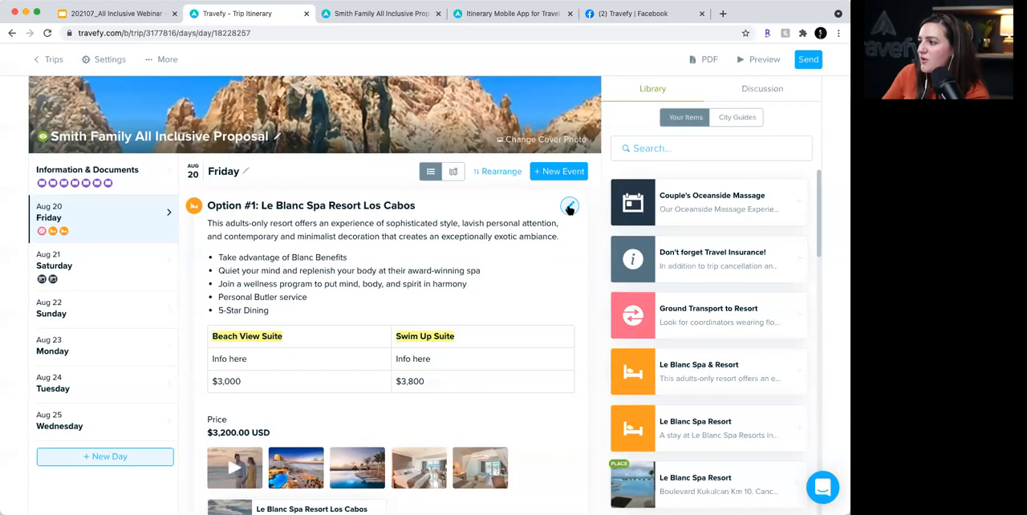
{"action": "left_click", "coordinate": [570, 210]}
{"action": "scroll", "coordinate": [454, 252], "scroll_direction": "down", "scroll_amount": 6}
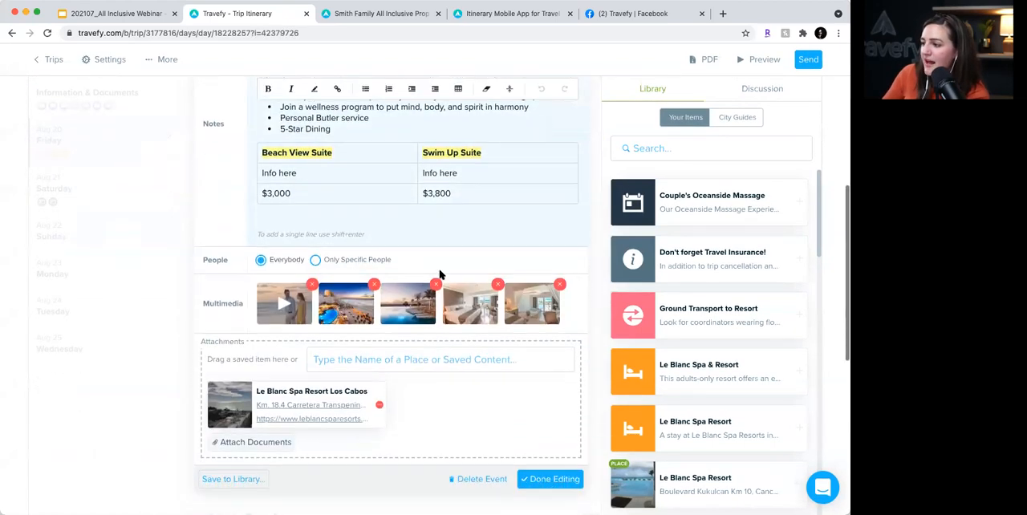
{"action": "left_click", "coordinate": [478, 418]}
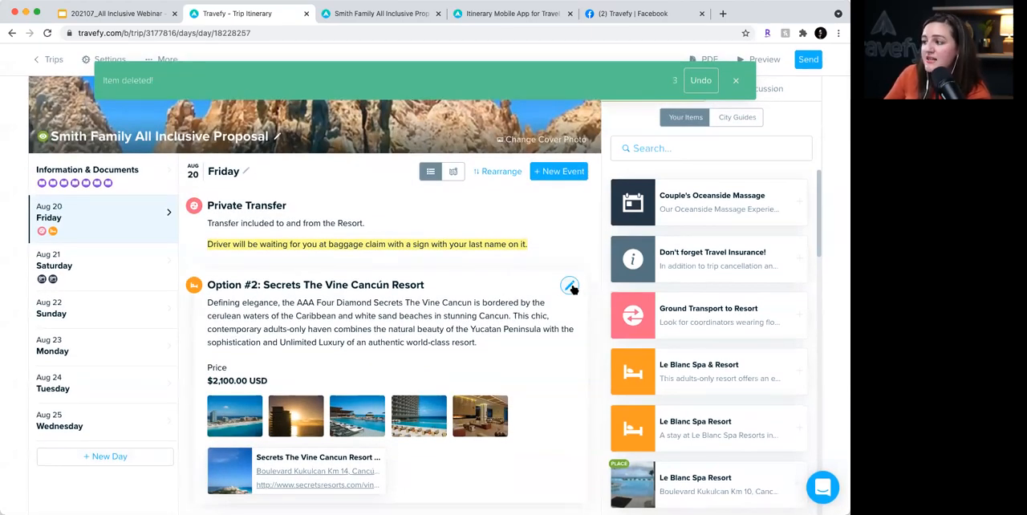
- Open the Option #2 lodging event for editing and shorten its title to Secrets The Vine Cancún Resort
{"action": "left_click", "coordinate": [569, 287]}
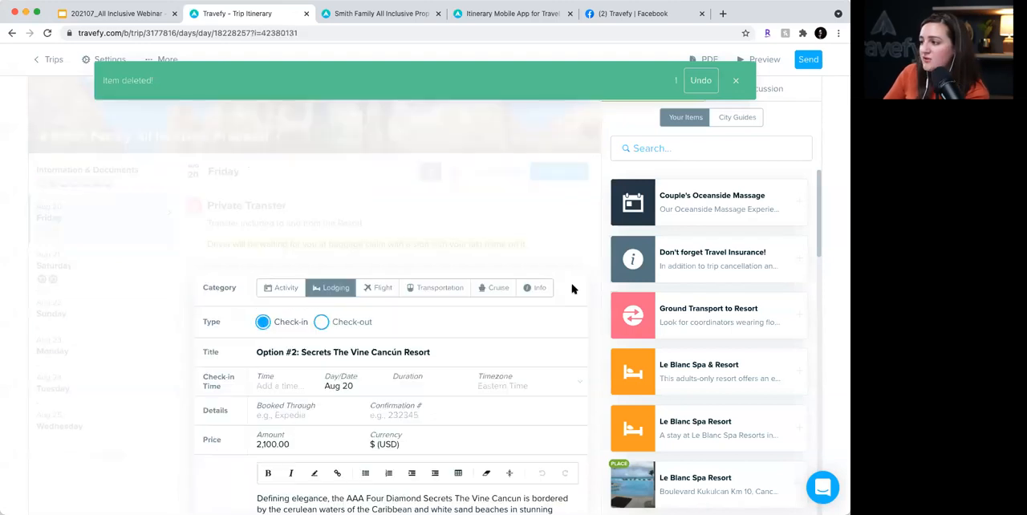
{"action": "left_click", "coordinate": [300, 246]}
{"action": "left_click_drag", "start_coordinate": [303, 247], "coordinate": [253, 246]}
{"action": "key", "text": "BackSpace"}
- Enter the booking confirmation number in the details of the Secrets The Vine Cancún Resort event
{"action": "scroll", "coordinate": [410, 319], "scroll_direction": "down", "scroll_amount": 3}
{"action": "left_click", "coordinate": [380, 294]}
{"action": "left_click", "coordinate": [391, 163]}
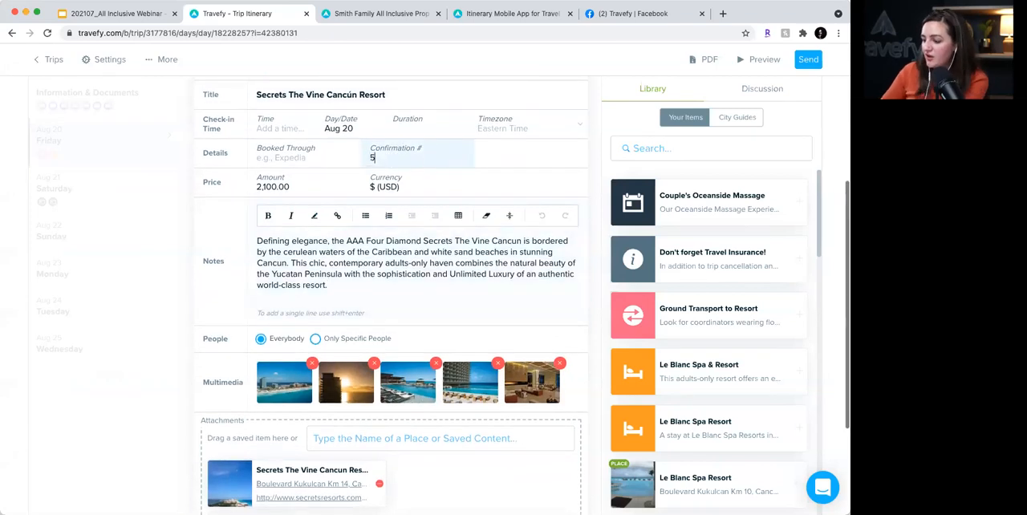
{"action": "left_click", "coordinate": [397, 289]}
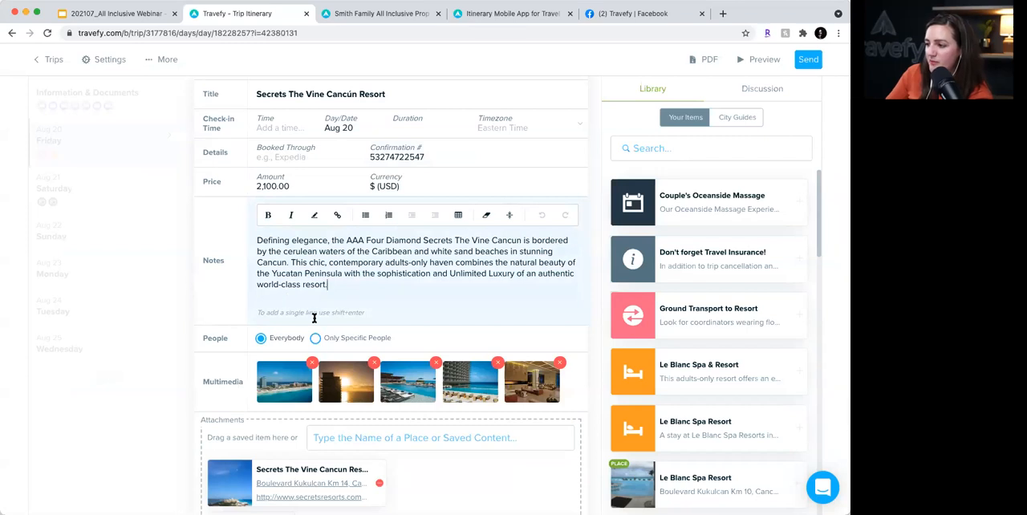
- Finish editing the Secrets The Vine Cancún Resort event and return to the Friday, Aug 20 day
{"action": "scroll", "coordinate": [316, 317], "scroll_direction": "down", "scroll_amount": 3}
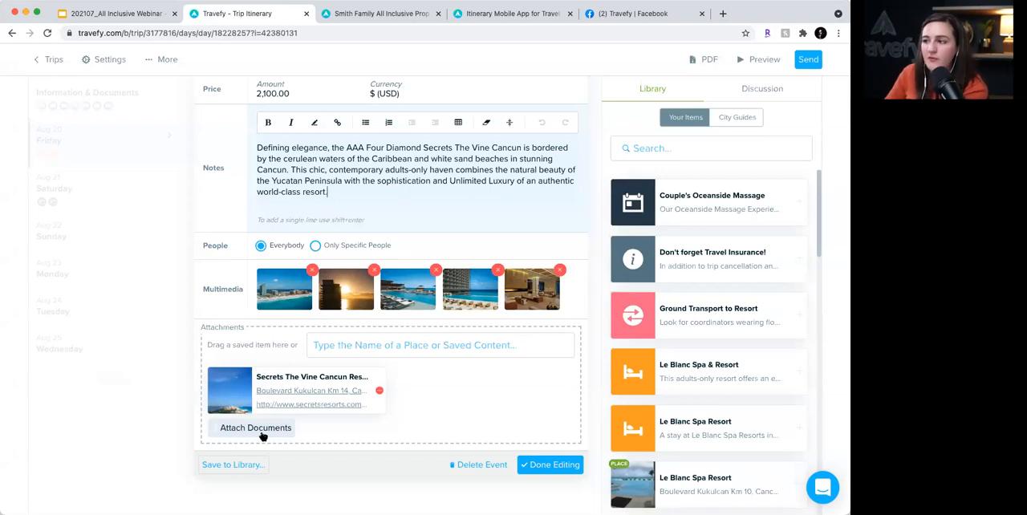
{"action": "left_click", "coordinate": [542, 465]}
{"action": "scroll", "coordinate": [484, 259], "scroll_direction": "up", "scroll_amount": 5}
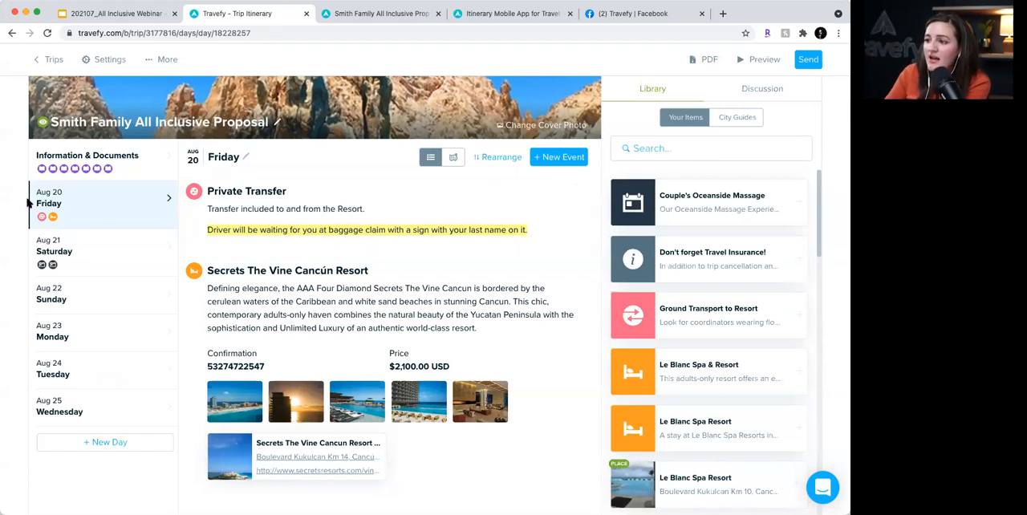
- Look up Delta Air Lines flight 621 by flight number and add it to the Friday, Aug 20 itinerary
{"action": "scroll", "coordinate": [95, 210], "scroll_direction": "up", "scroll_amount": 1}
{"action": "scroll", "coordinate": [94, 209], "scroll_direction": "up", "scroll_amount": 1}
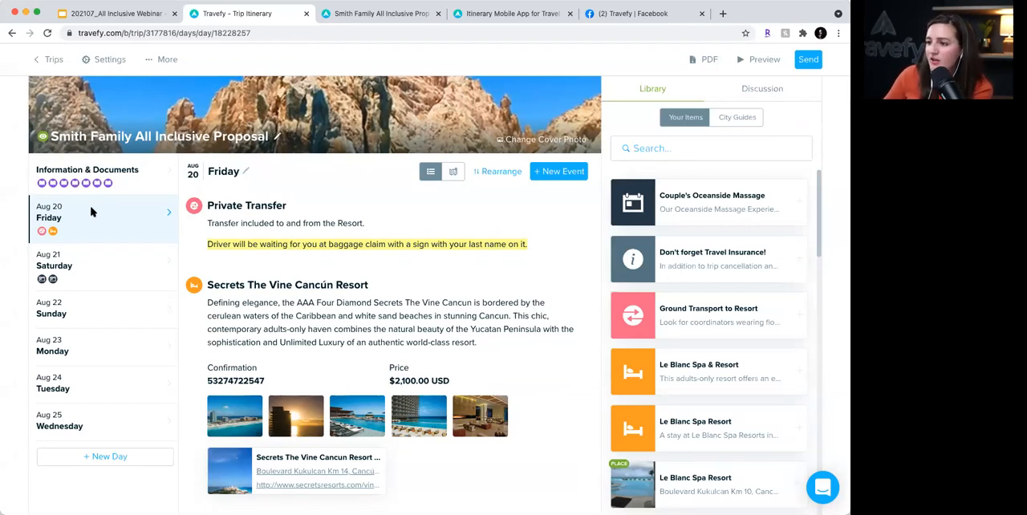
{"action": "left_click", "coordinate": [566, 178]}
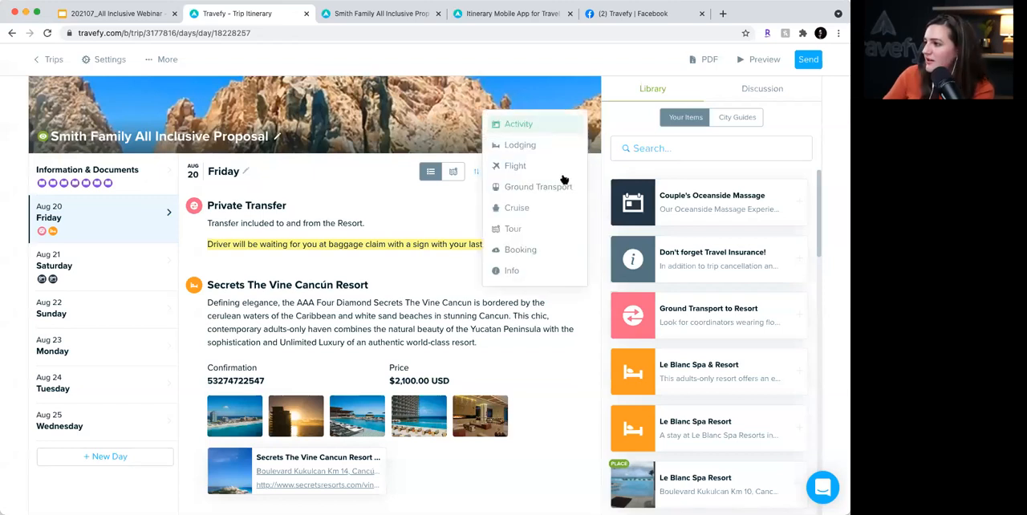
{"action": "left_click", "coordinate": [514, 169]}
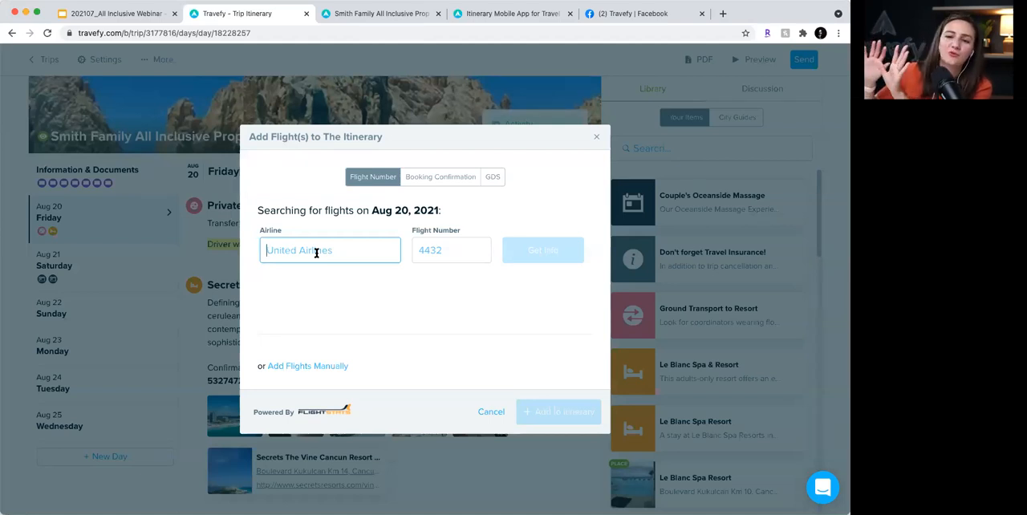
{"action": "type", "text": "delta"}
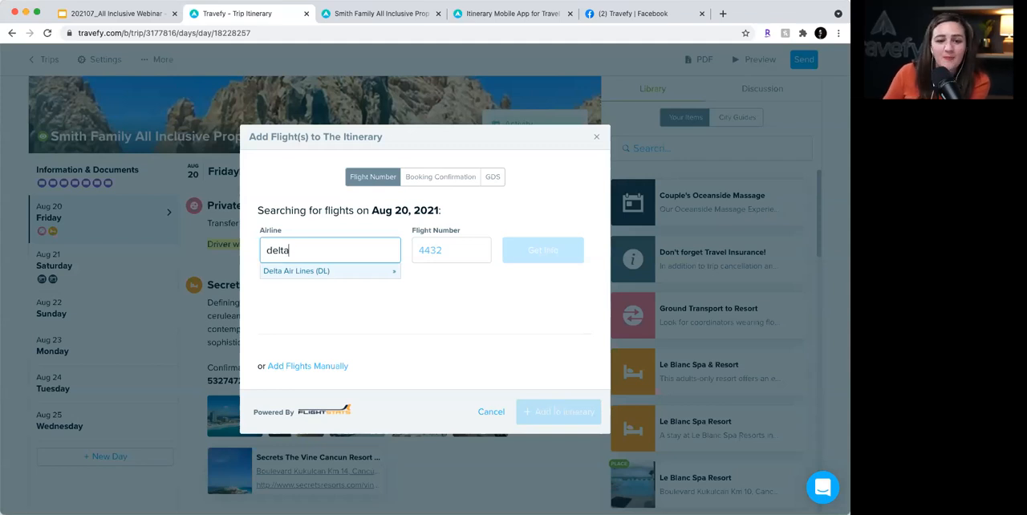
{"action": "key", "text": "Return"}
{"action": "key", "text": "Tab"}
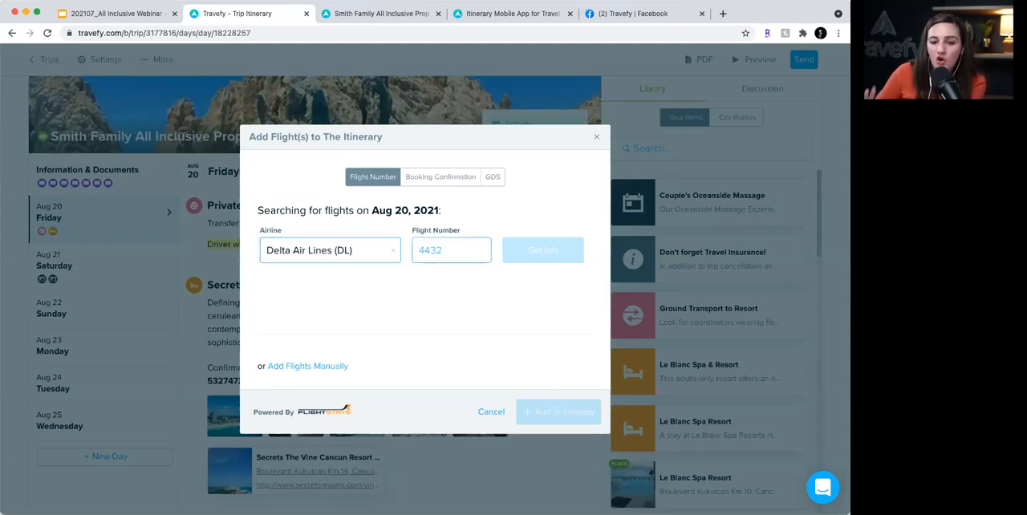
{"action": "type", "text": "621"}
{"action": "left_click", "coordinate": [542, 257]}
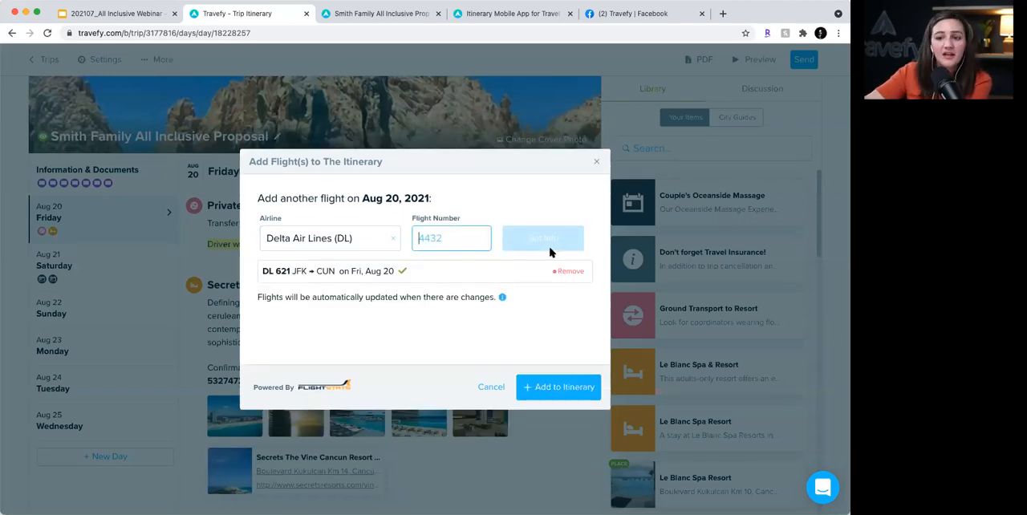
{"action": "left_click", "coordinate": [566, 389]}
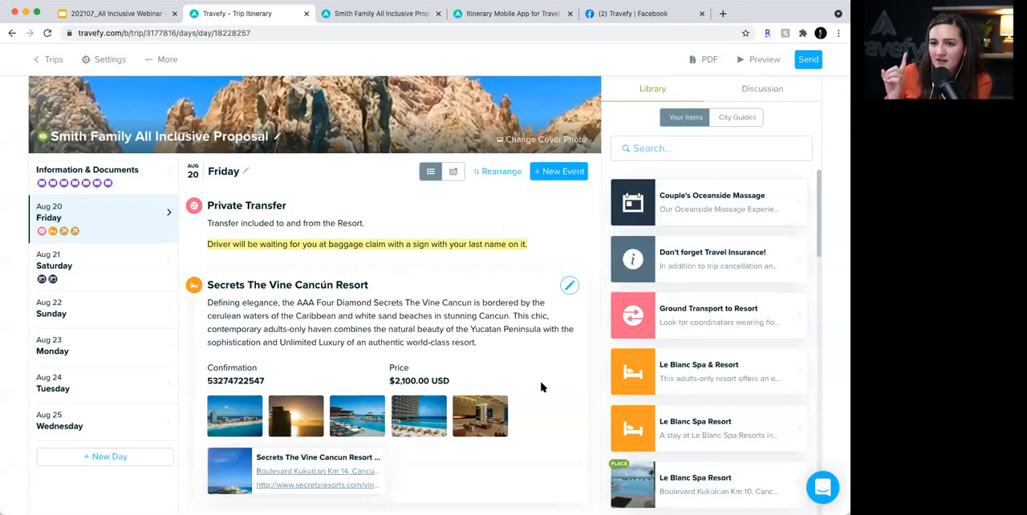
- Rearrange Friday's events so the JFK departure and Cancún arrival come before the Private Transfer and Secrets The Vine Cancún Resort
{"action": "left_click", "coordinate": [497, 171]}
{"action": "left_click_drag", "start_coordinate": [348, 204], "coordinate": [276, 401]}
{"action": "left_click_drag", "start_coordinate": [290, 207], "coordinate": [277, 397]}
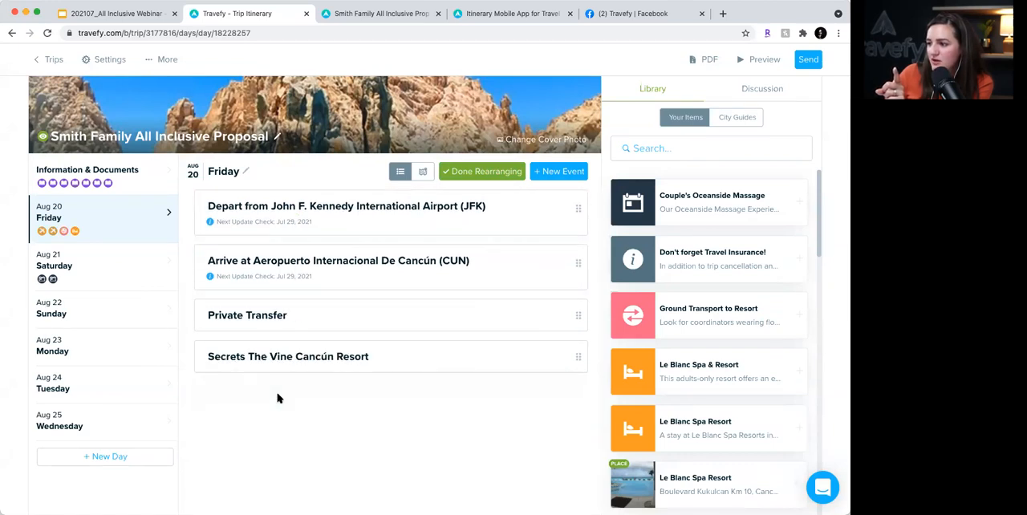
{"action": "left_click", "coordinate": [502, 173]}
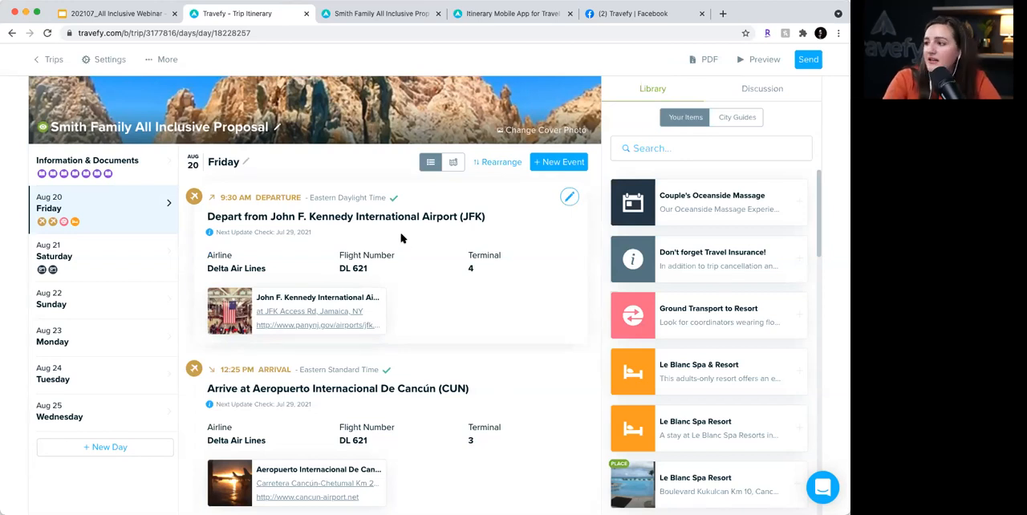
{"action": "mouse_move", "coordinate": [394, 201]}
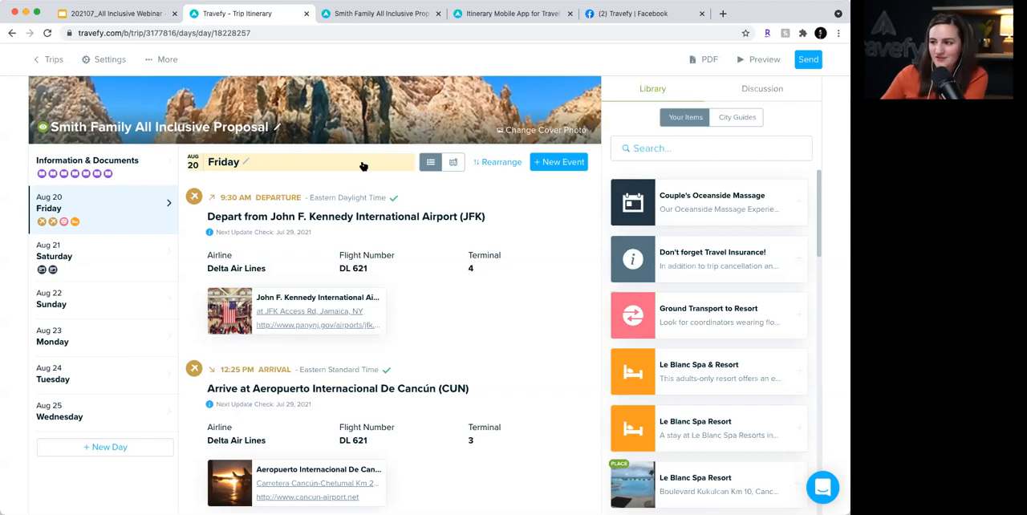
- Move the Couple's Oceanside Massage event from Saturday, Aug 21 to Monday, Aug 23
{"action": "scroll", "coordinate": [427, 308], "scroll_direction": "down", "scroll_amount": 1}
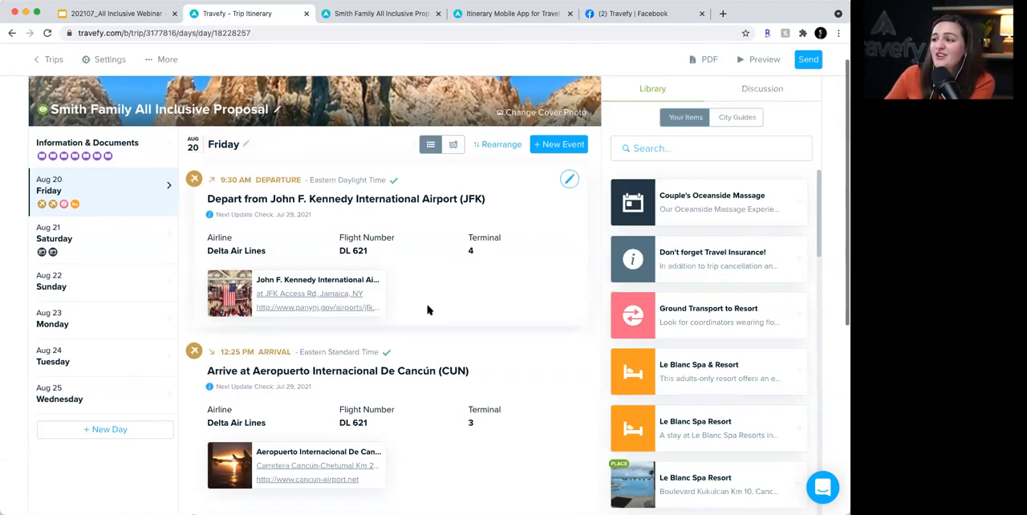
{"action": "scroll", "coordinate": [427, 308], "scroll_direction": "down", "scroll_amount": 1}
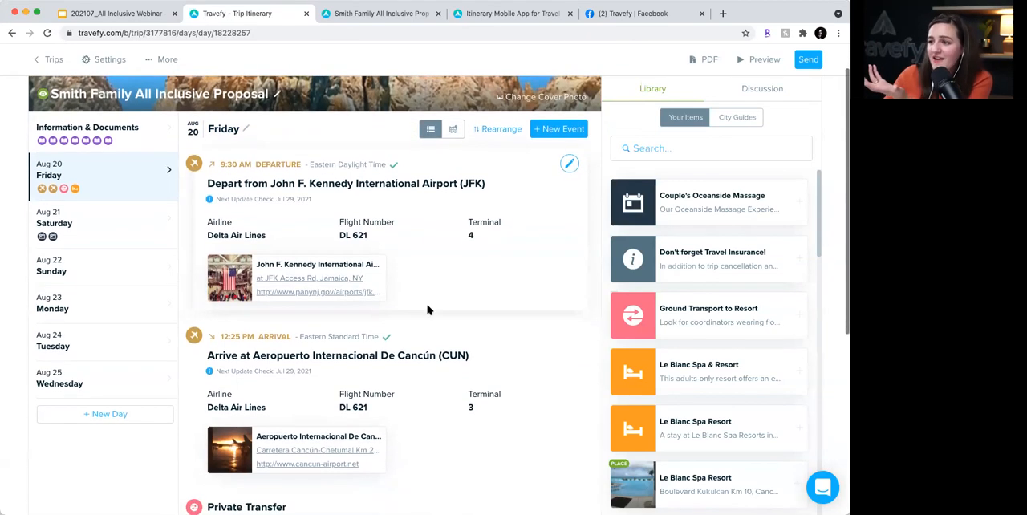
{"action": "left_click", "coordinate": [138, 232]}
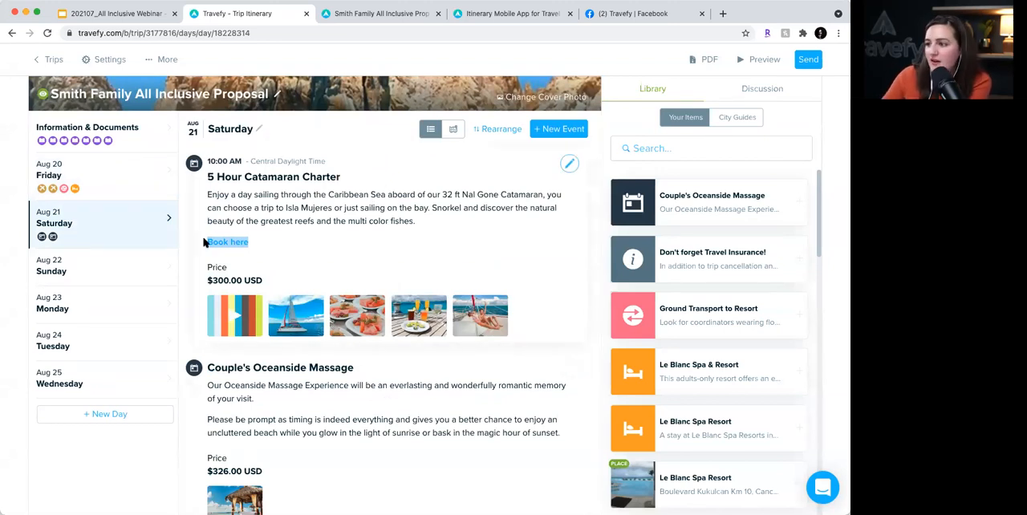
{"action": "scroll", "coordinate": [340, 264], "scroll_direction": "up", "scroll_amount": 1}
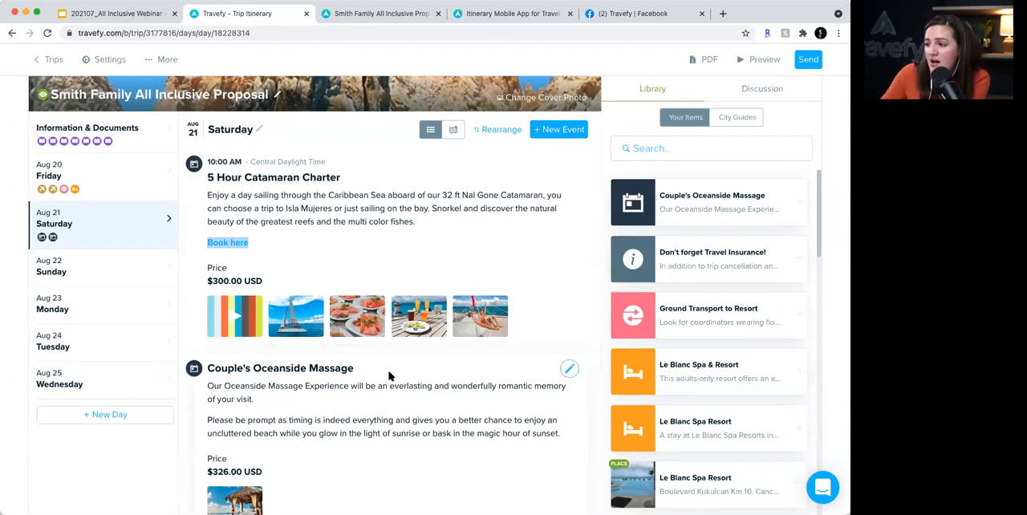
{"action": "left_click_drag", "start_coordinate": [388, 376], "coordinate": [131, 314]}
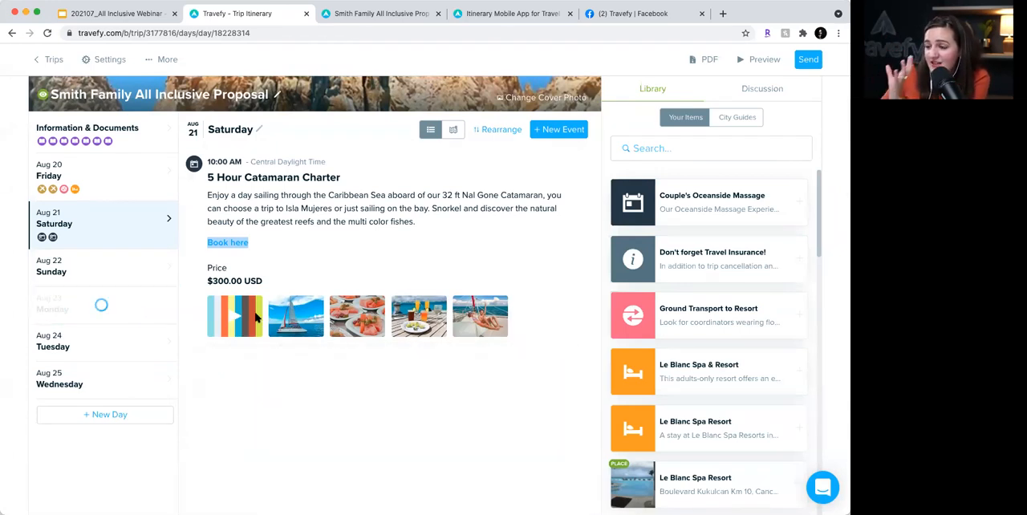
- Look up Delta Air Lines flight 643 by flight number and add it to the Wednesday, Aug 25 itinerary
{"action": "left_click", "coordinate": [102, 385]}
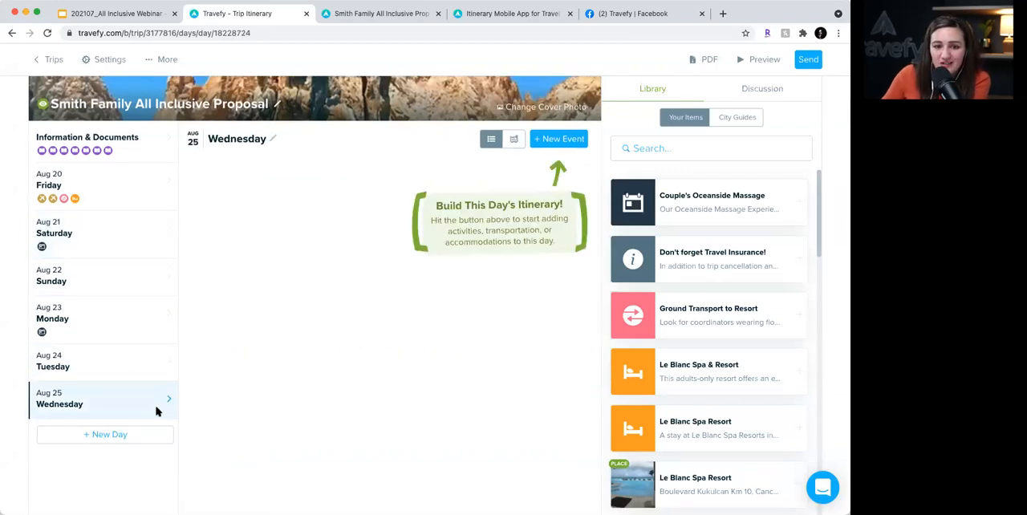
{"action": "left_click", "coordinate": [559, 140]}
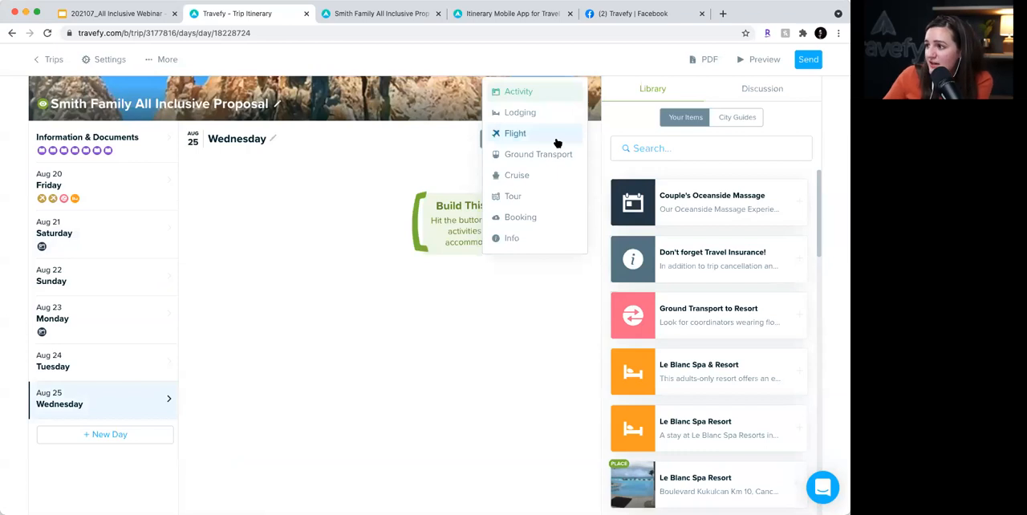
{"action": "left_click", "coordinate": [557, 142]}
{"action": "type", "text": "dekt"}
{"action": "key", "text": "BackSpace"}
{"action": "key", "text": "BackSpace"}
{"action": "type", "text": "lta"}
{"action": "key", "text": "Tab"}
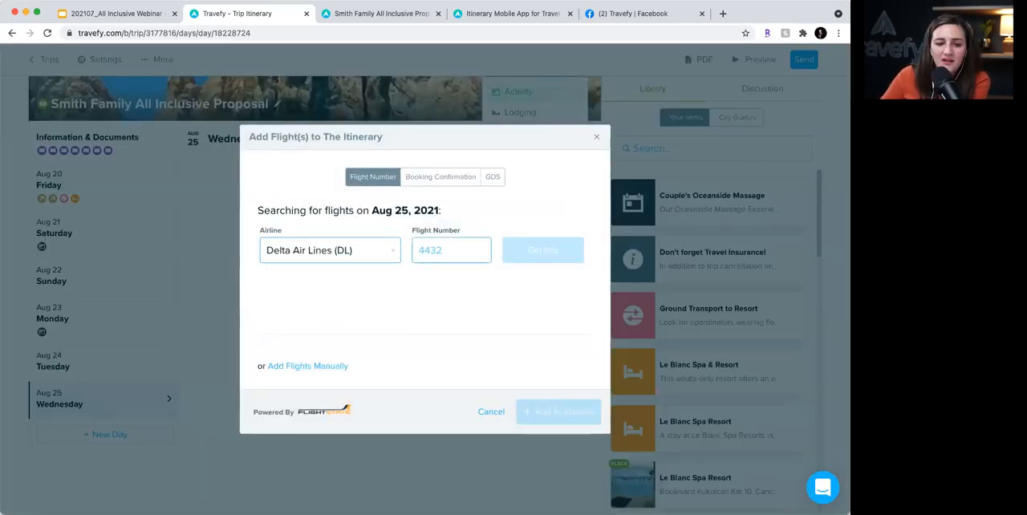
{"action": "type", "text": "643"}
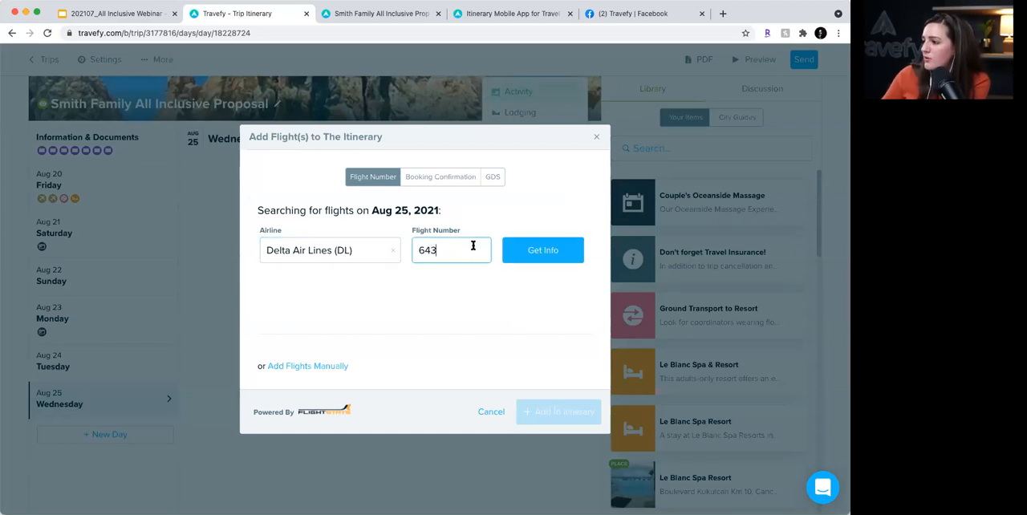
{"action": "left_click", "coordinate": [553, 255]}
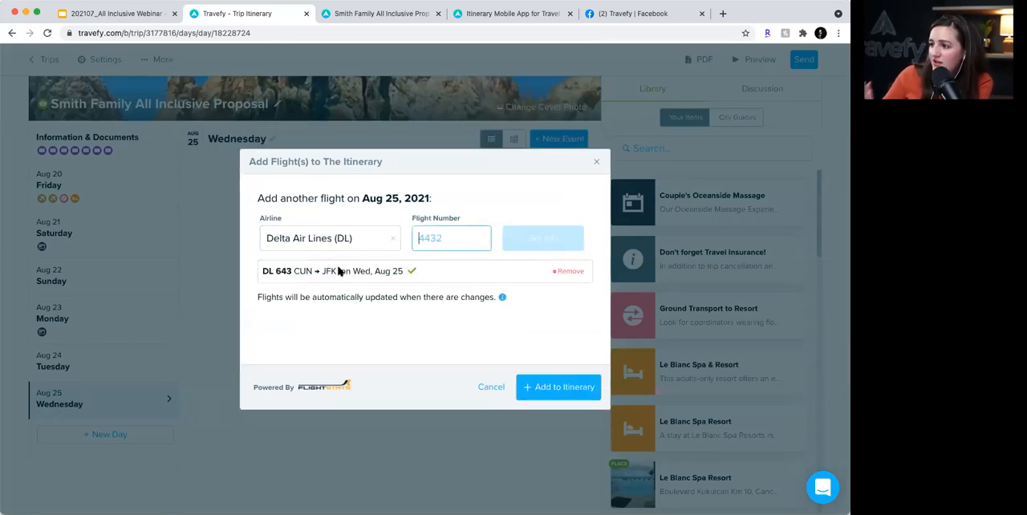
{"action": "left_click", "coordinate": [555, 386]}
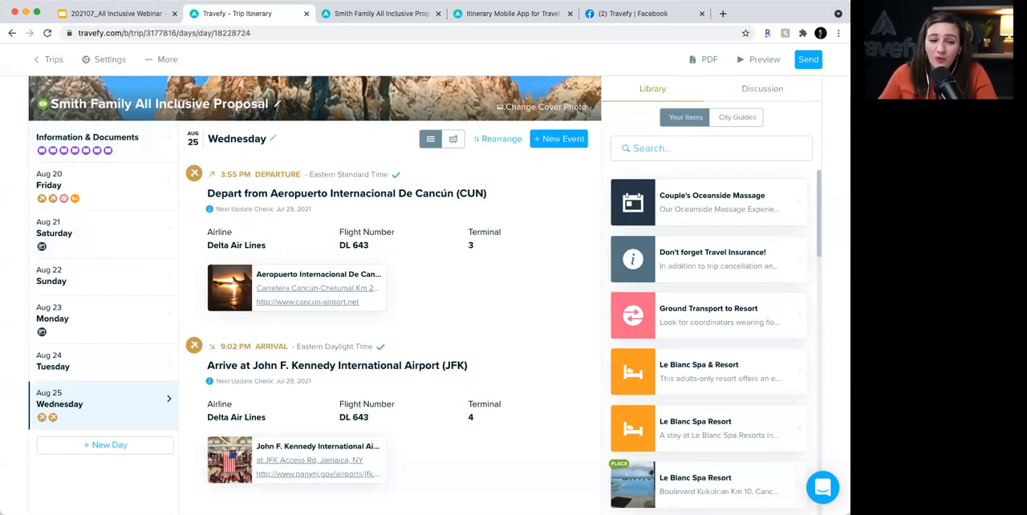
- Preview the trip as the client sees it and review the title, the daily events and the Information & Documents section
{"action": "left_click", "coordinate": [120, 193]}
{"action": "scroll", "coordinate": [554, 239], "scroll_direction": "up", "scroll_amount": 2}
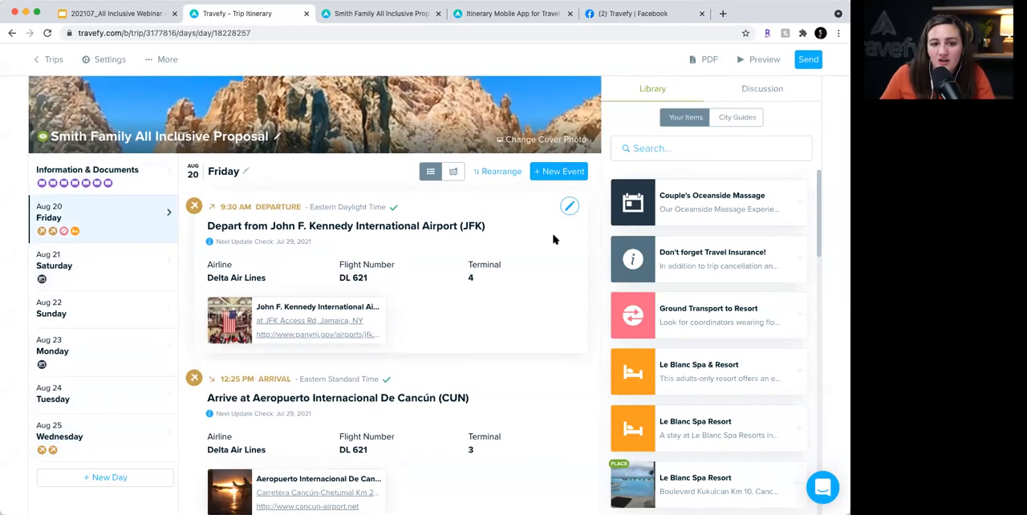
{"action": "left_click", "coordinate": [765, 63]}
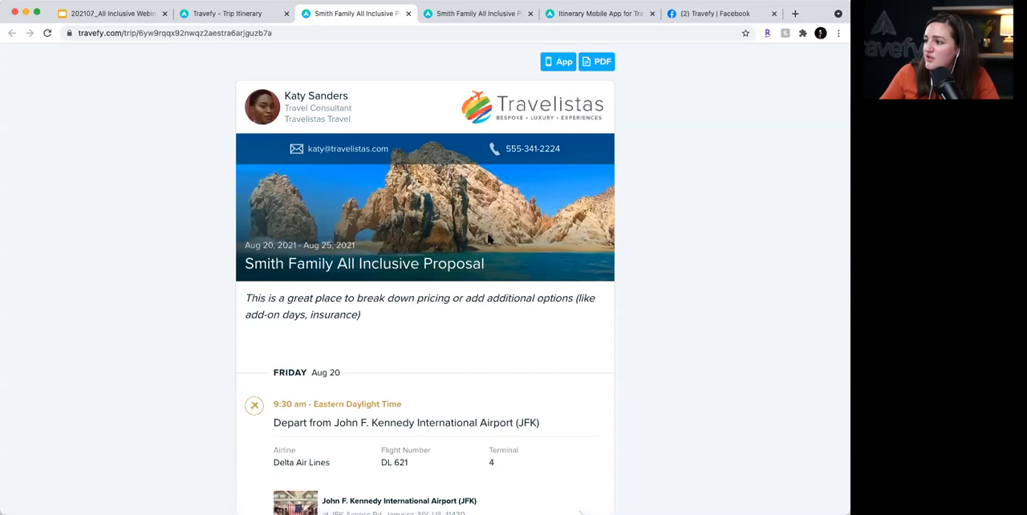
{"action": "left_click_drag", "start_coordinate": [490, 266], "coordinate": [423, 265]}
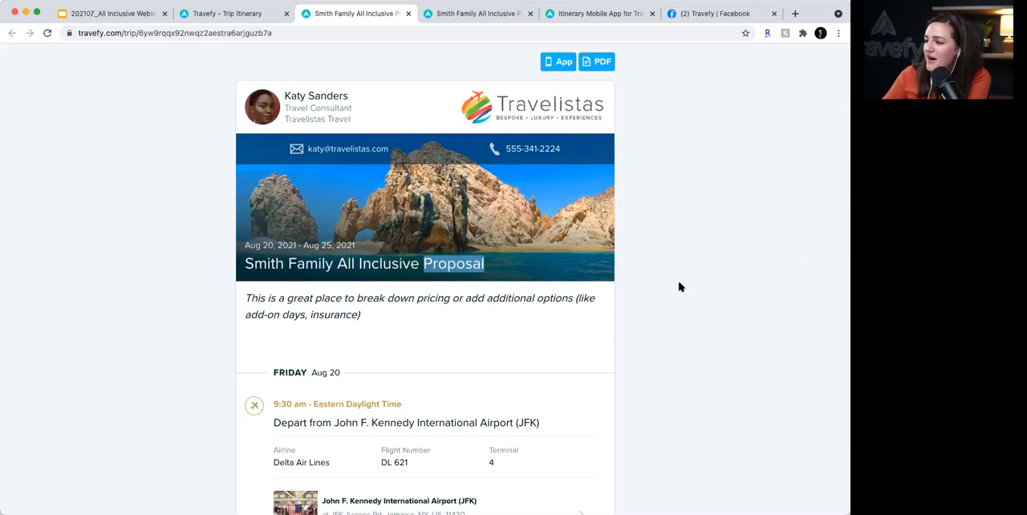
{"action": "scroll", "coordinate": [679, 286], "scroll_direction": "down", "scroll_amount": 5}
{"action": "scroll", "coordinate": [679, 287], "scroll_direction": "down", "scroll_amount": 5}
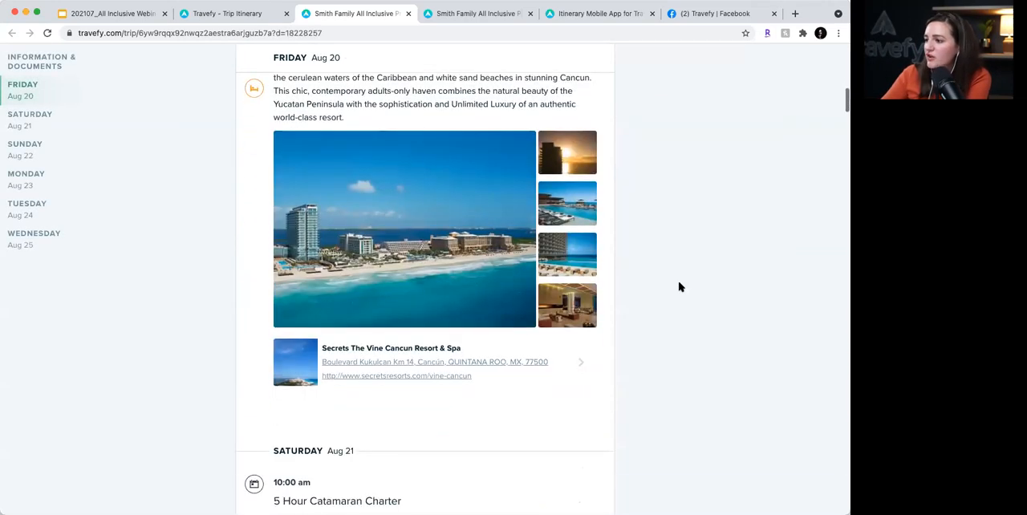
{"action": "scroll", "coordinate": [678, 287], "scroll_direction": "down", "scroll_amount": 10}
{"action": "scroll", "coordinate": [679, 286], "scroll_direction": "down", "scroll_amount": 10}
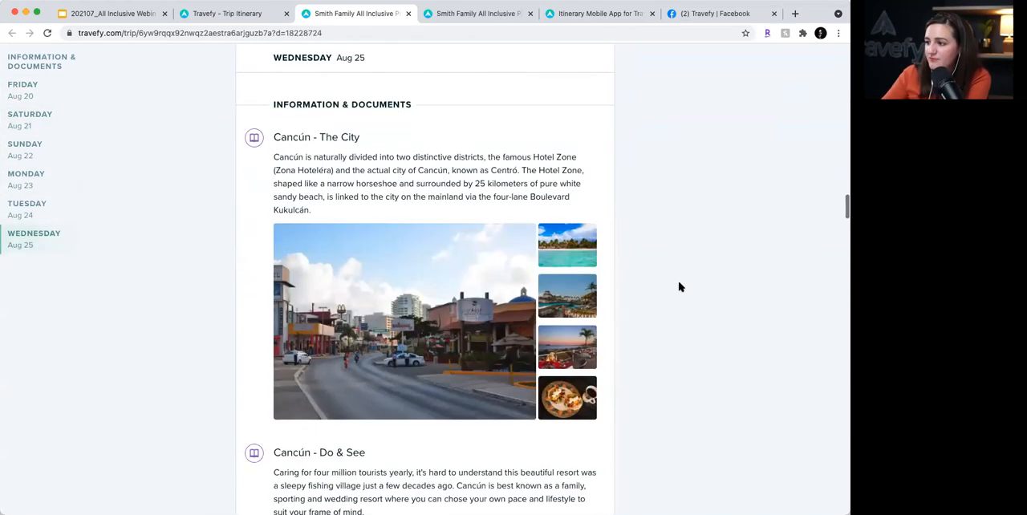
{"action": "scroll", "coordinate": [678, 287], "scroll_direction": "down", "scroll_amount": 2}
{"action": "scroll", "coordinate": [678, 286], "scroll_direction": "up", "scroll_amount": 20}
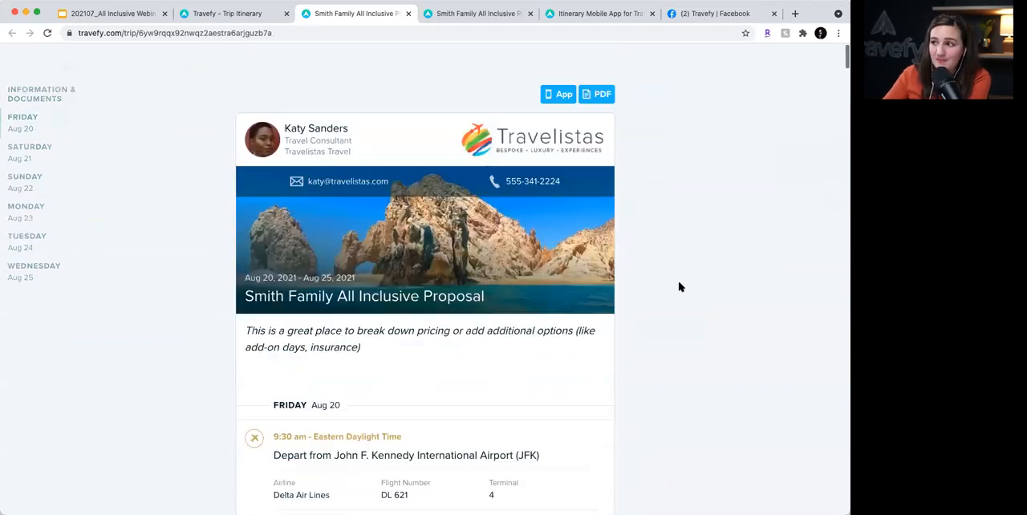
{"action": "scroll", "coordinate": [679, 287], "scroll_direction": "down", "scroll_amount": 1}
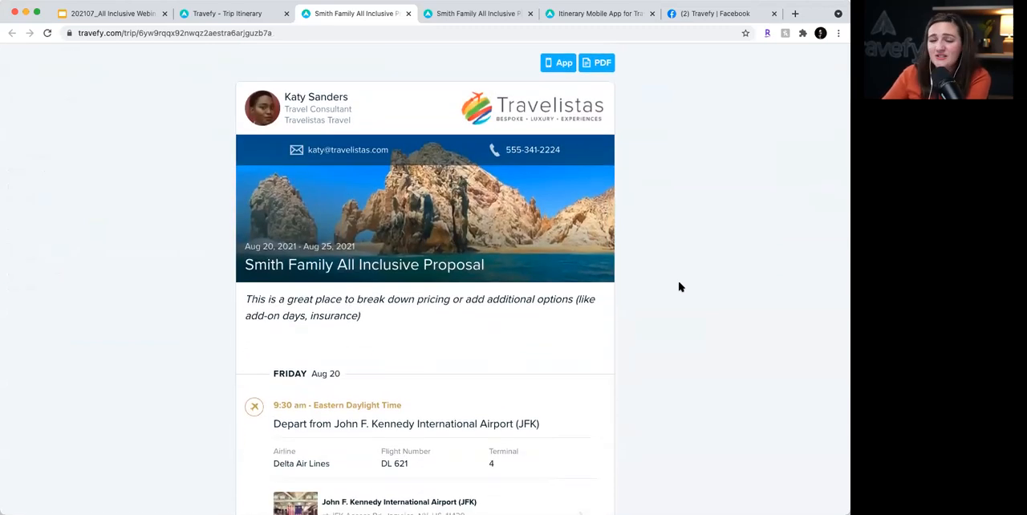
- Return to the trip editor and show the options for sharing the itinerary with clients
{"action": "left_click", "coordinate": [223, 14]}
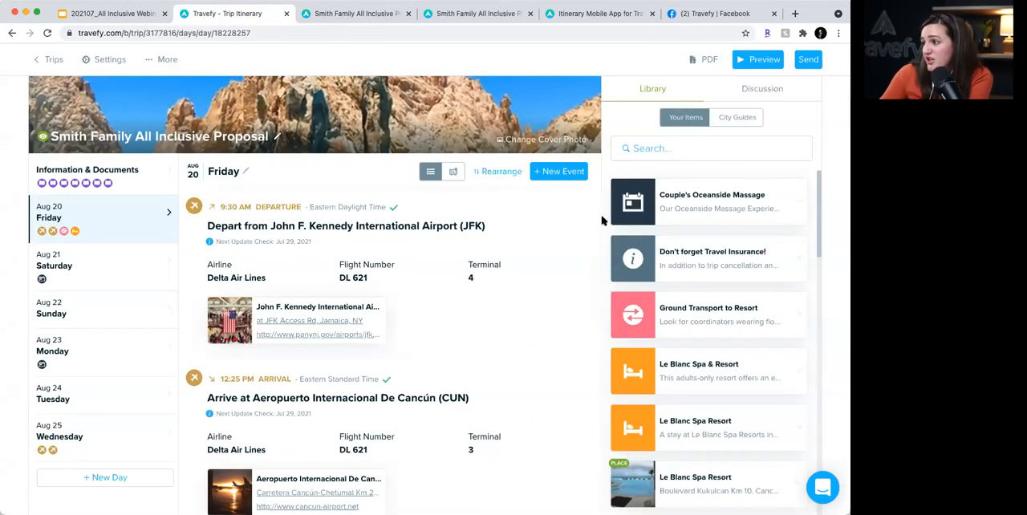
{"action": "scroll", "coordinate": [592, 204], "scroll_direction": "down", "scroll_amount": 1}
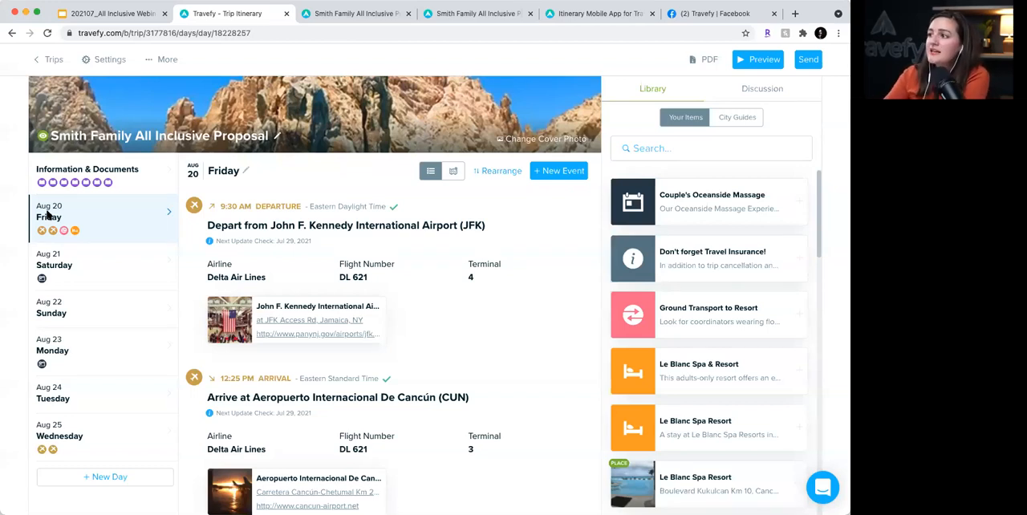
{"action": "left_click", "coordinate": [812, 61]}
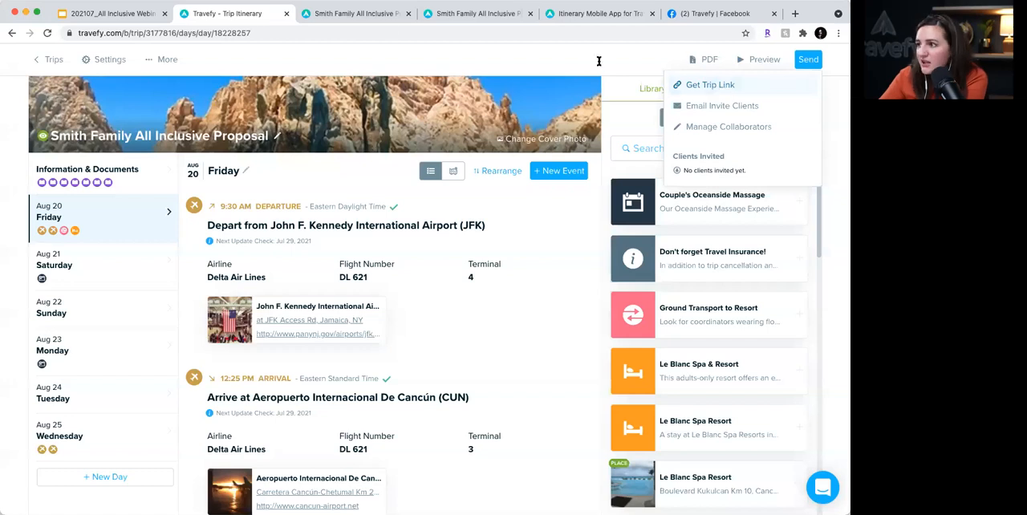
- Go back to the client preview of the trip and check its mobile app option
{"action": "left_click", "coordinate": [343, 14]}
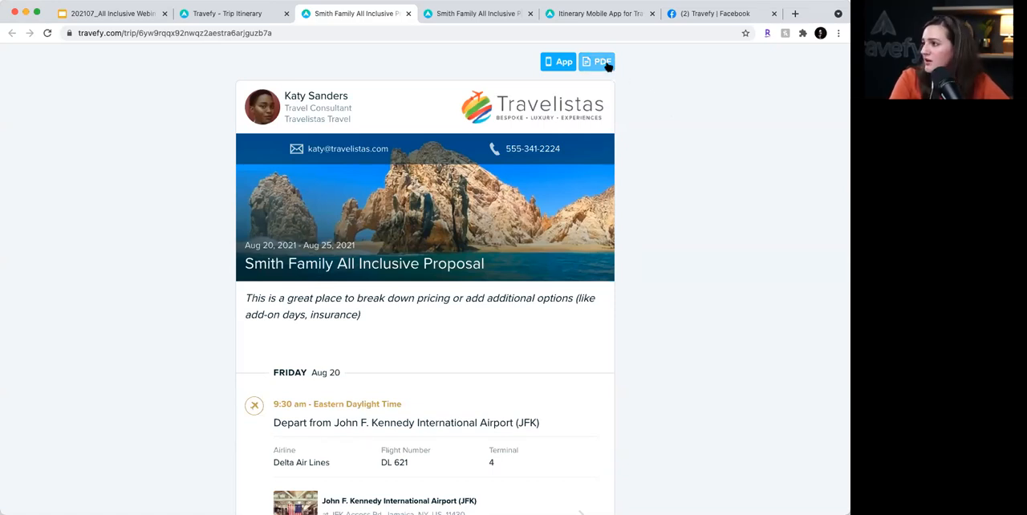
{"action": "left_click", "coordinate": [560, 64]}
{"action": "left_click", "coordinate": [559, 65]}
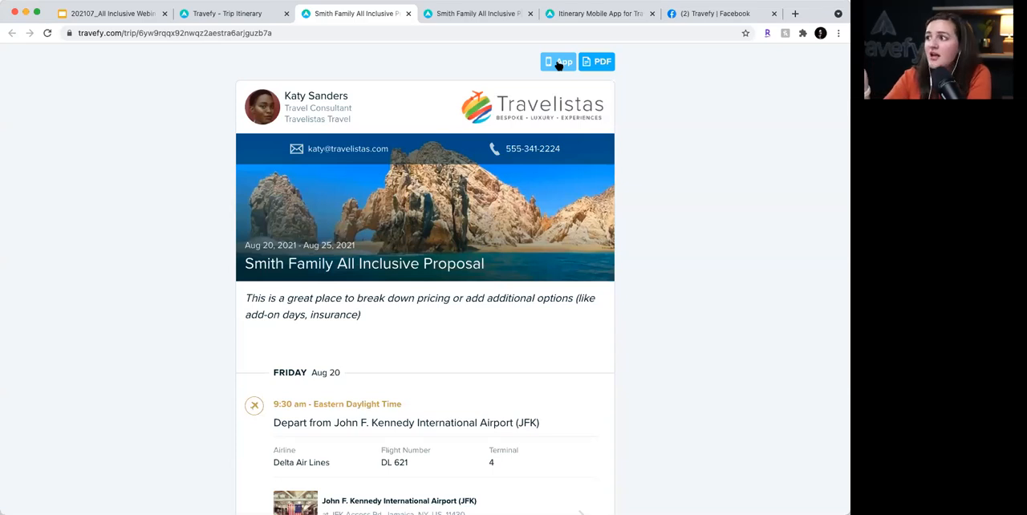
- Explore the Trip Plans mobile app demo, viewing its client chat messages and returning to the trip overview
{"action": "left_click", "coordinate": [566, 15]}
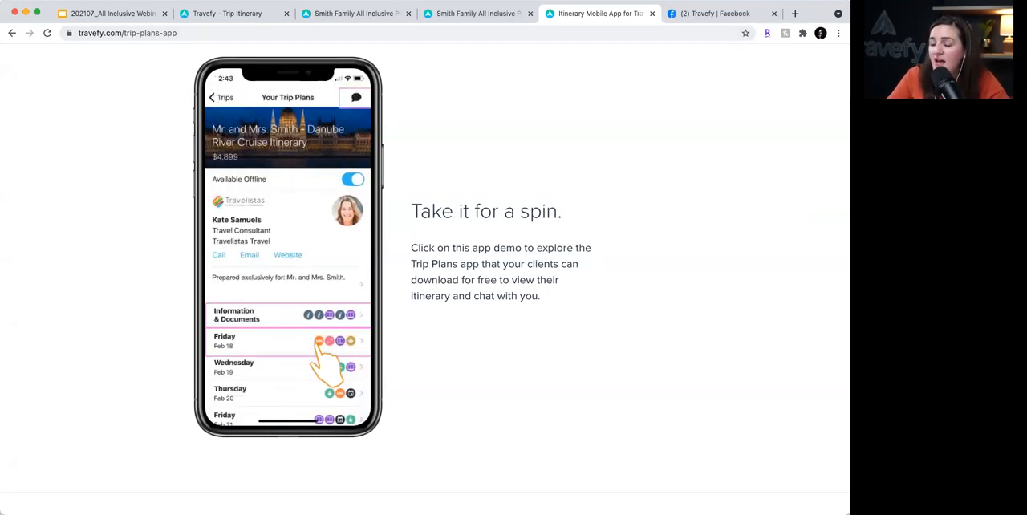
{"action": "scroll", "coordinate": [425, 265], "scroll_direction": "down", "scroll_amount": 1}
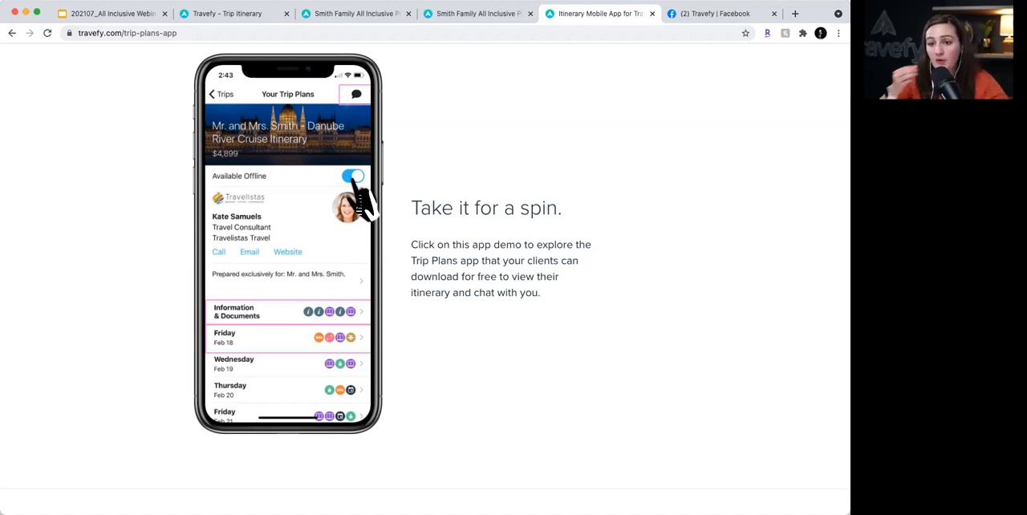
{"action": "left_click", "coordinate": [358, 97]}
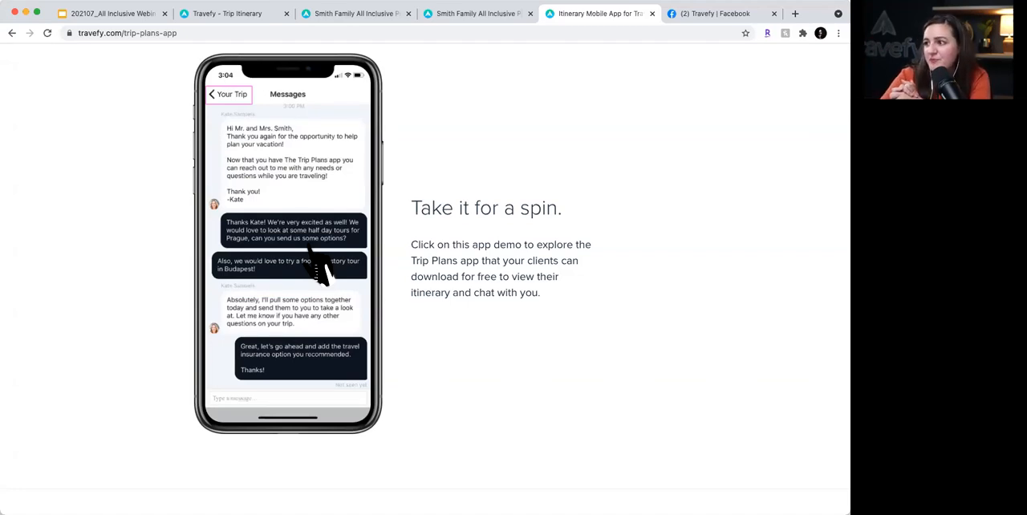
{"action": "left_click", "coordinate": [229, 95]}
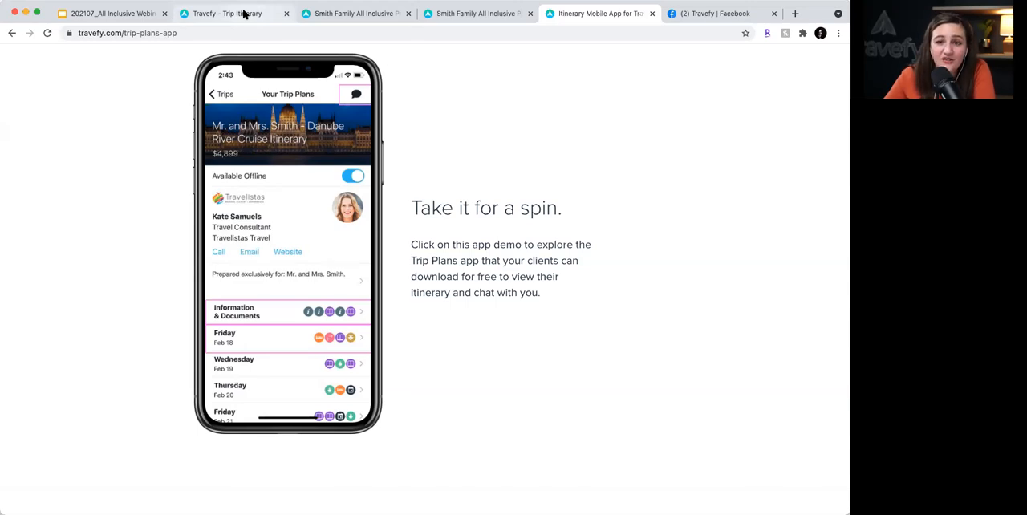
- Copy the client trip page's link and paste it on a new line below the text of the draft Facebook post
{"action": "left_click", "coordinate": [354, 14]}
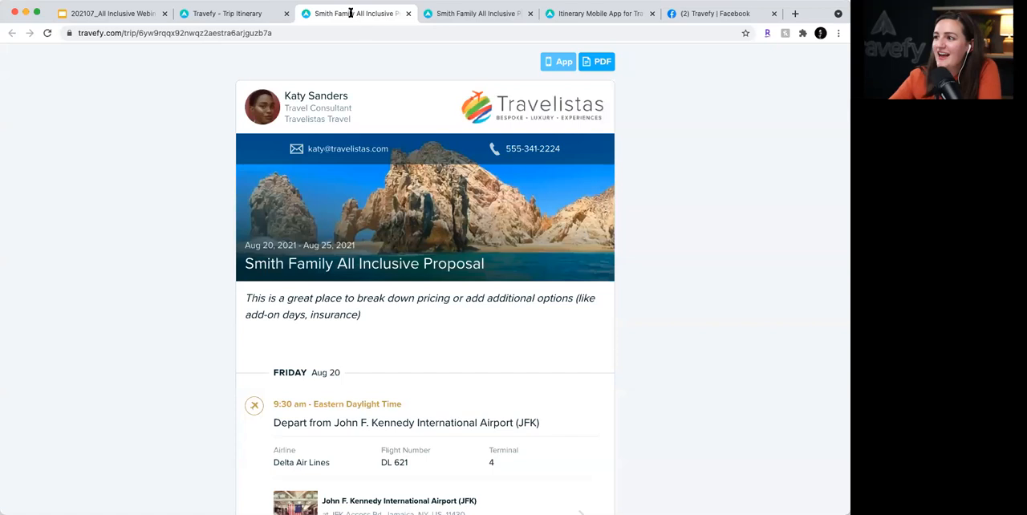
{"action": "left_click", "coordinate": [310, 32]}
{"action": "key", "text": "super+c"}
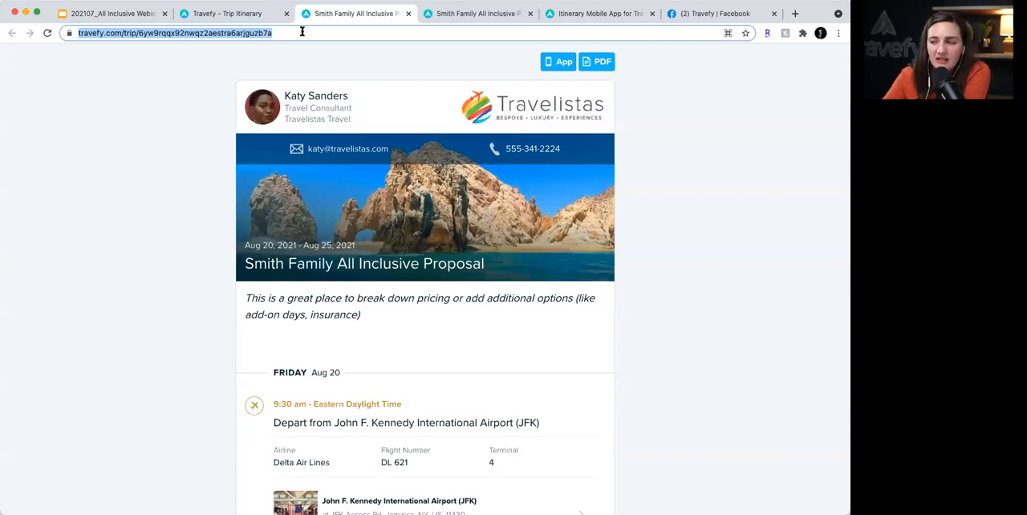
{"action": "left_click", "coordinate": [721, 14]}
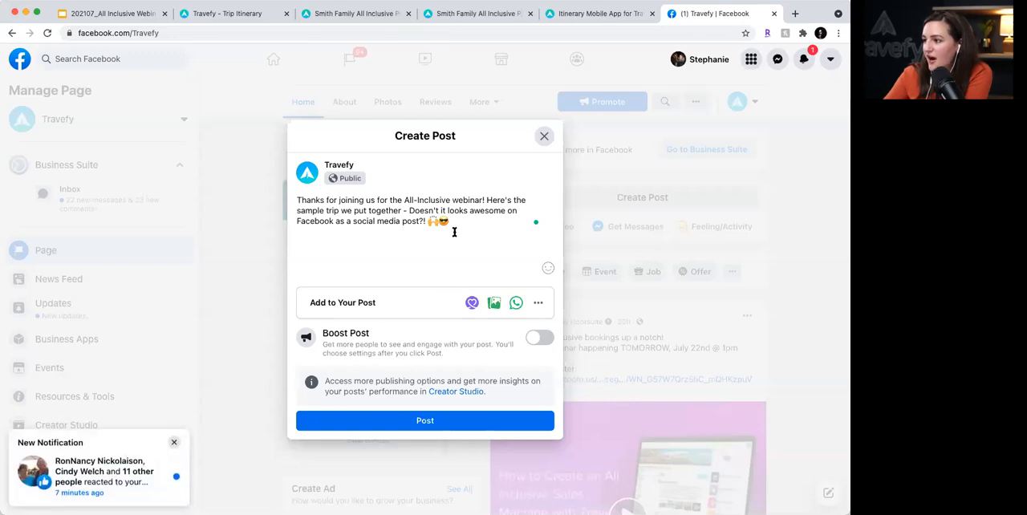
{"action": "left_click", "coordinate": [173, 442]}
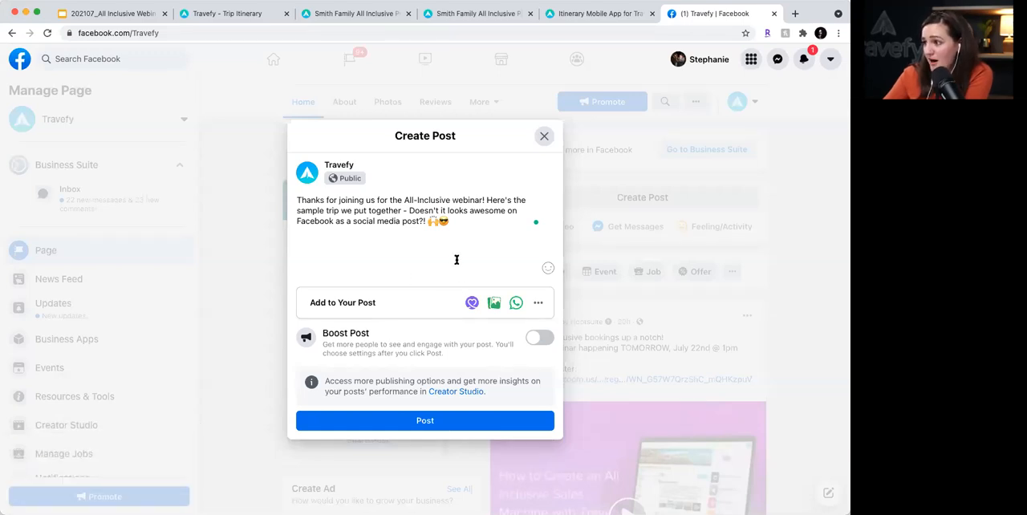
{"action": "left_click", "coordinate": [475, 224]}
{"action": "key", "text": "Return"}
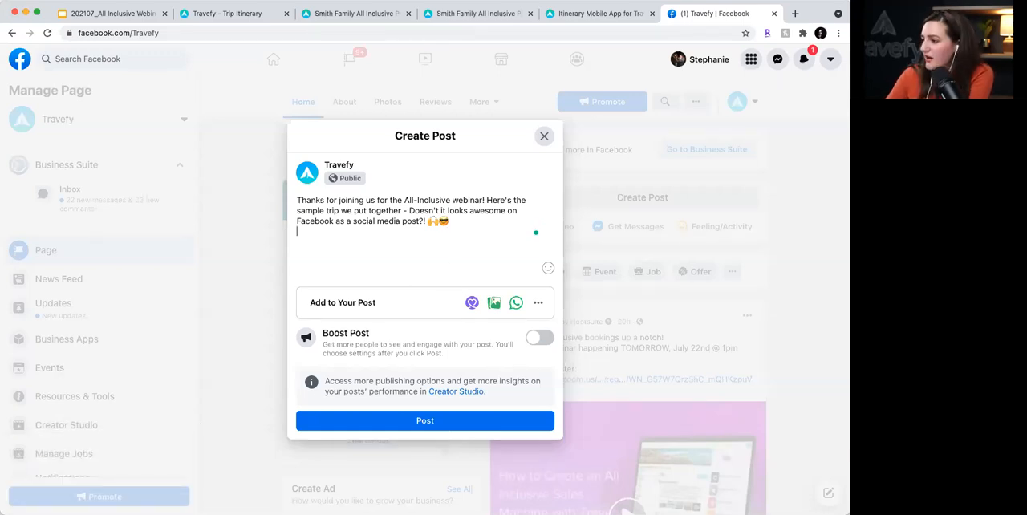
{"action": "key", "text": "super+v"}
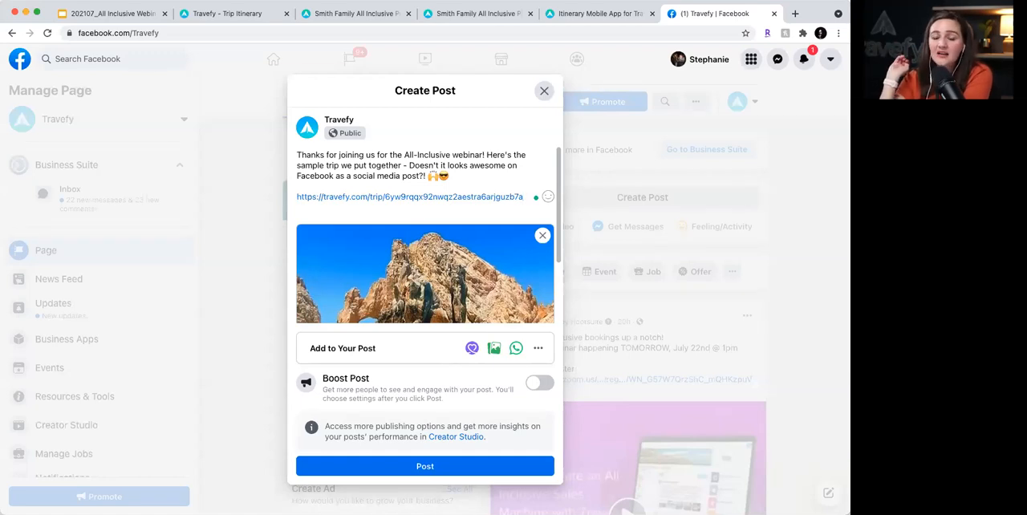
- Check the trip's link preview in the draft, publish the post on the Travefy page and view it in the feed
{"action": "scroll", "coordinate": [433, 316], "scroll_direction": "down", "scroll_amount": 1}
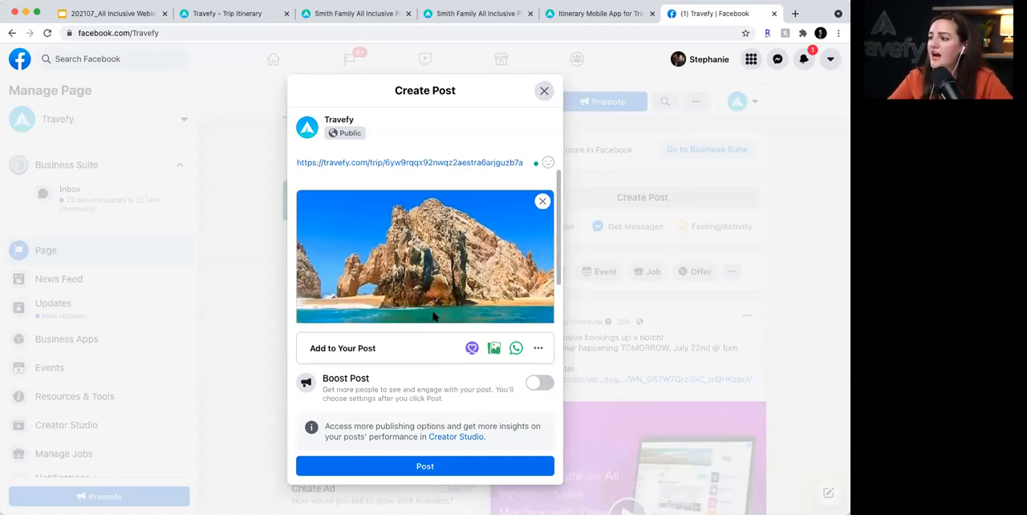
{"action": "scroll", "coordinate": [433, 316], "scroll_direction": "down", "scroll_amount": 2}
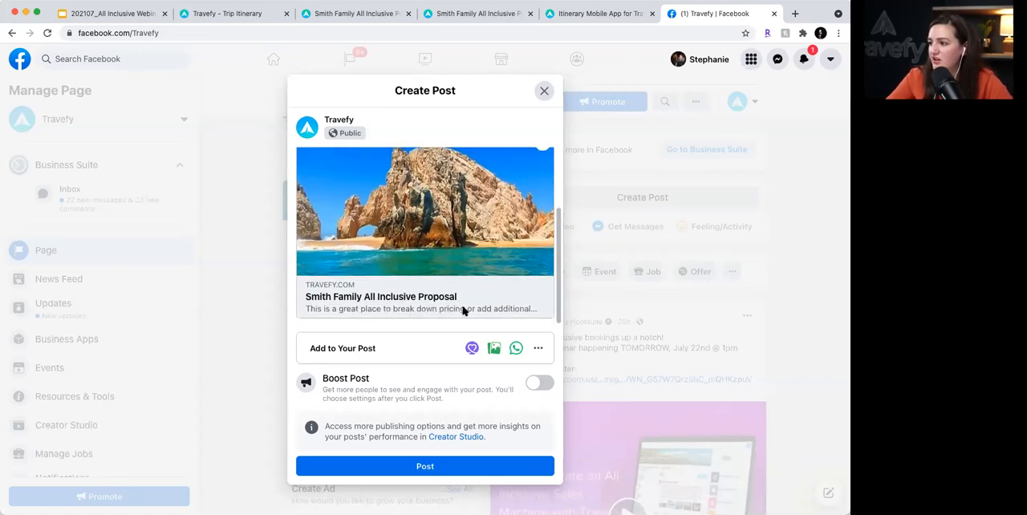
{"action": "left_click", "coordinate": [439, 465]}
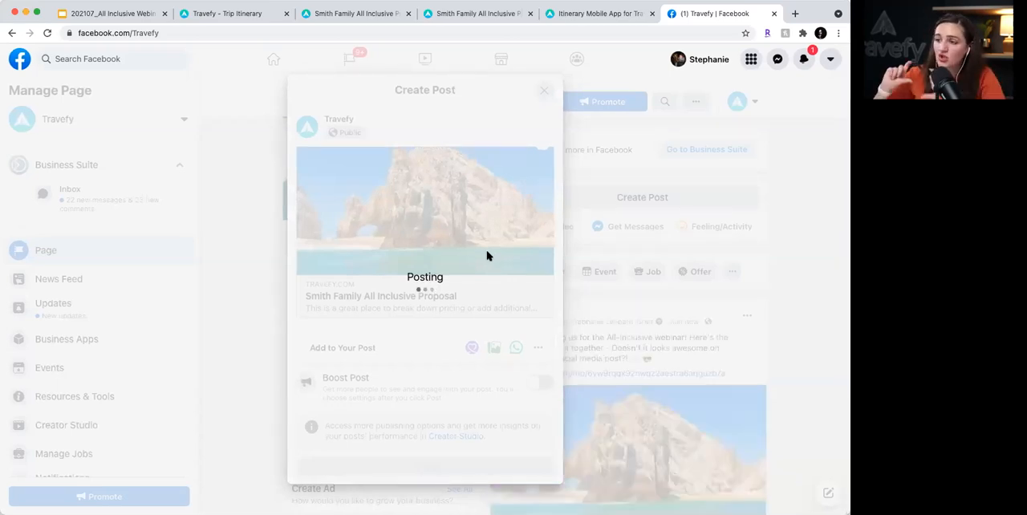
{"action": "scroll", "coordinate": [679, 351], "scroll_direction": "down", "scroll_amount": 3}
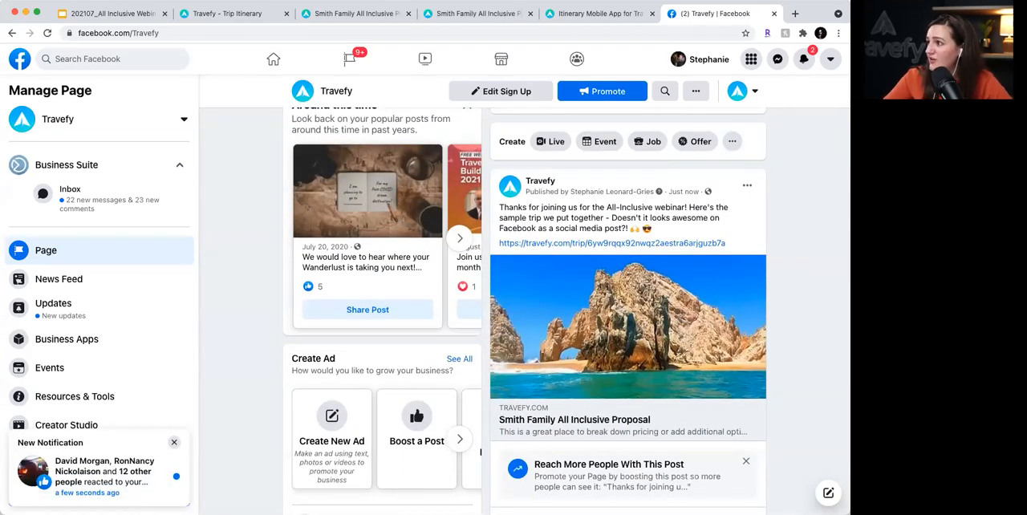
- Go back to Travefy, leave the trip editor for the trips list and open the account's website builder
{"action": "left_click", "coordinate": [601, 13]}
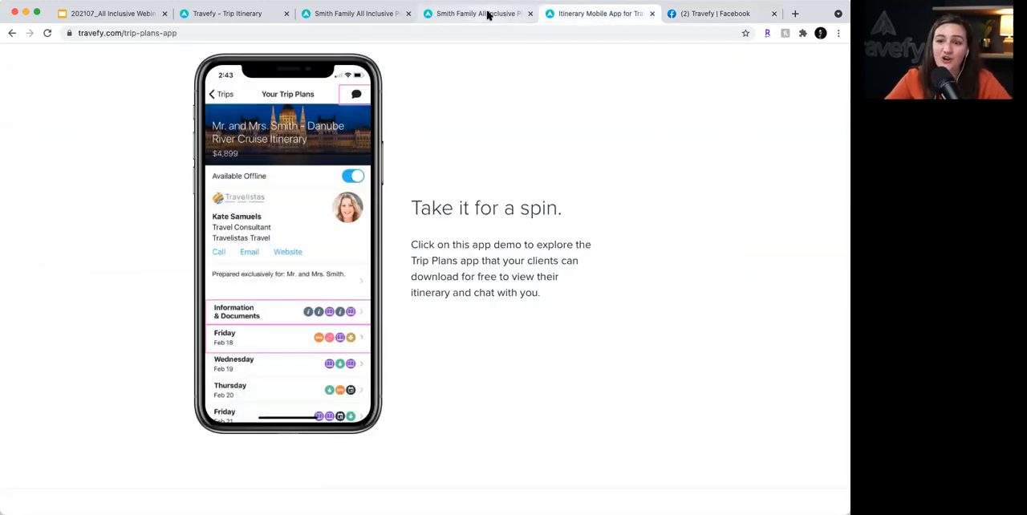
{"action": "left_click", "coordinate": [231, 15]}
{"action": "left_click", "coordinate": [231, 15]}
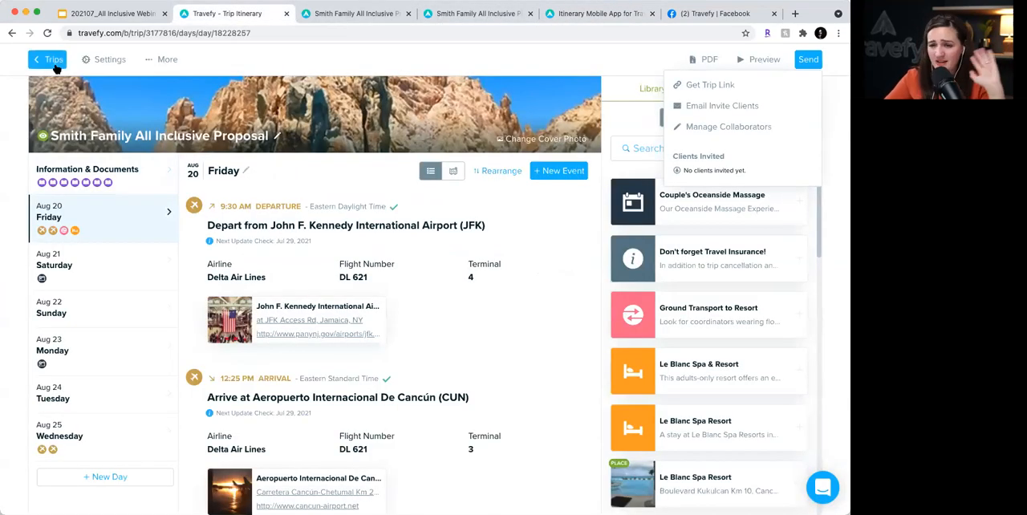
{"action": "left_click", "coordinate": [53, 63]}
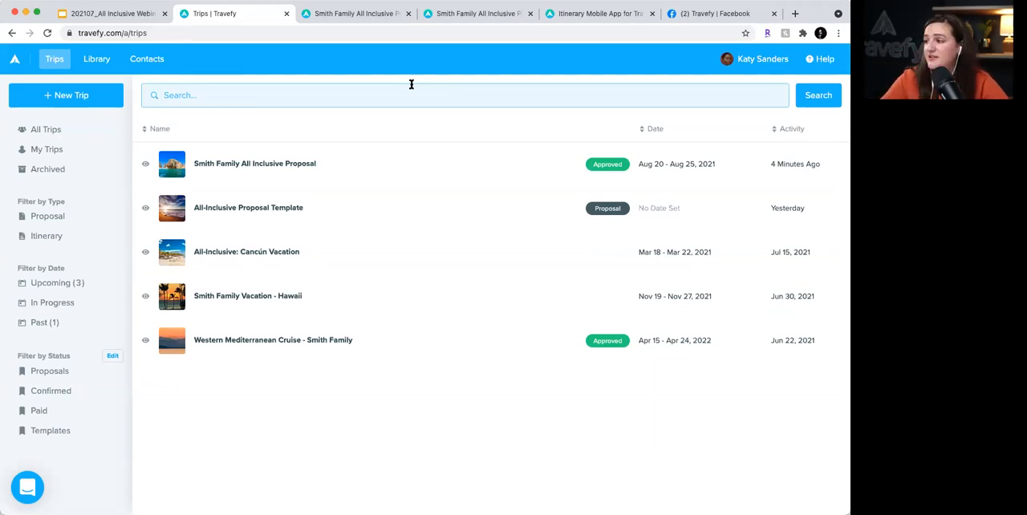
{"action": "left_click", "coordinate": [769, 64]}
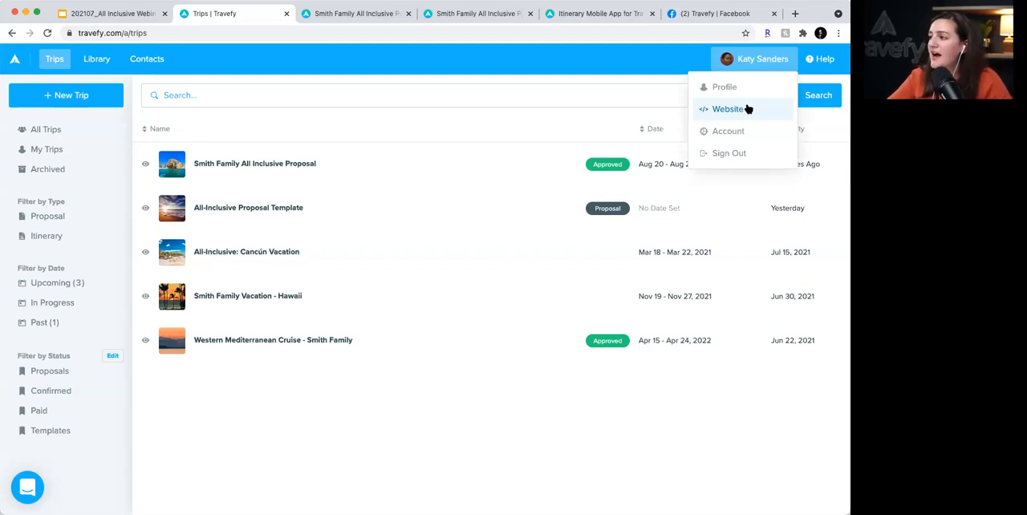
{"action": "left_click", "coordinate": [745, 60]}
{"action": "left_click", "coordinate": [745, 59]}
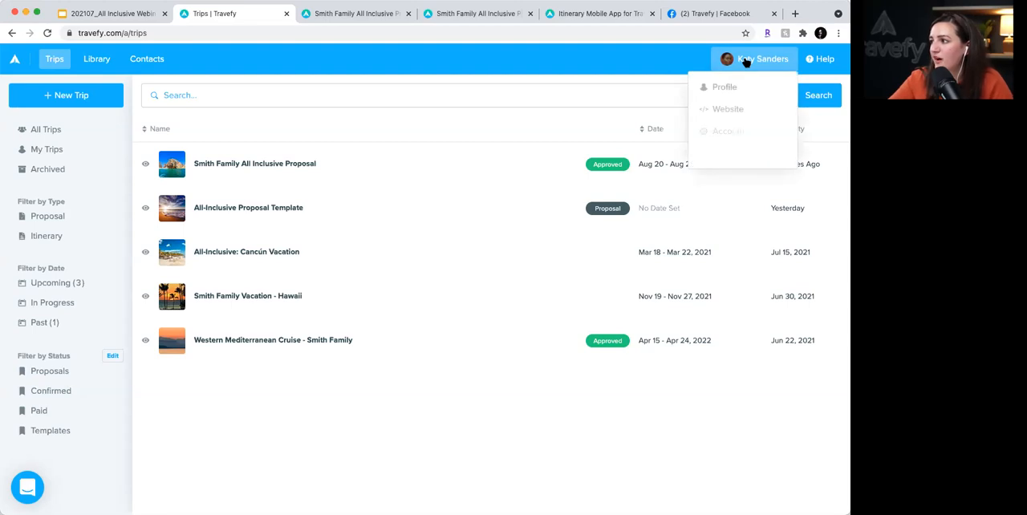
{"action": "left_click", "coordinate": [733, 108]}
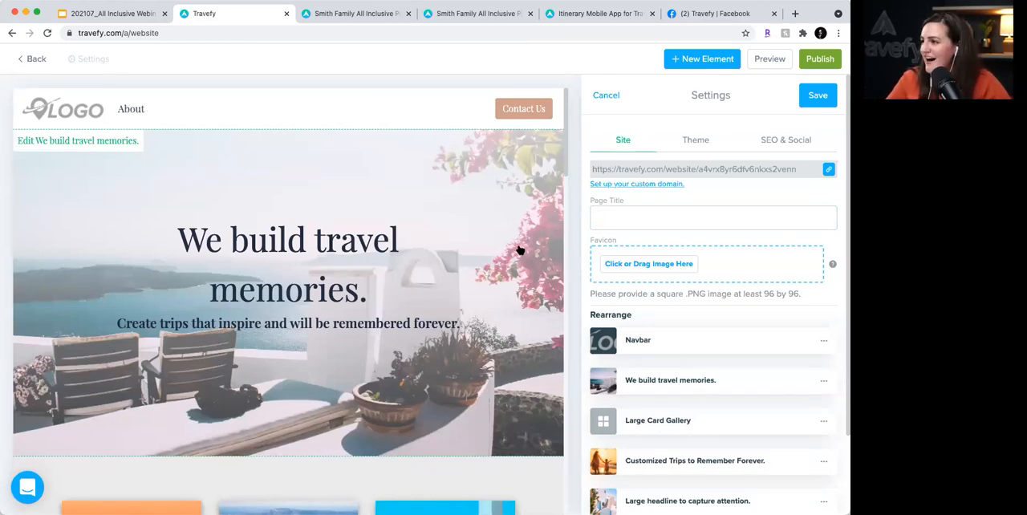
- Open the middle "Trip Title" card of the website's Large Card Gallery for editing
{"action": "scroll", "coordinate": [519, 250], "scroll_direction": "down", "scroll_amount": 2}
{"action": "scroll", "coordinate": [519, 250], "scroll_direction": "down", "scroll_amount": 5}
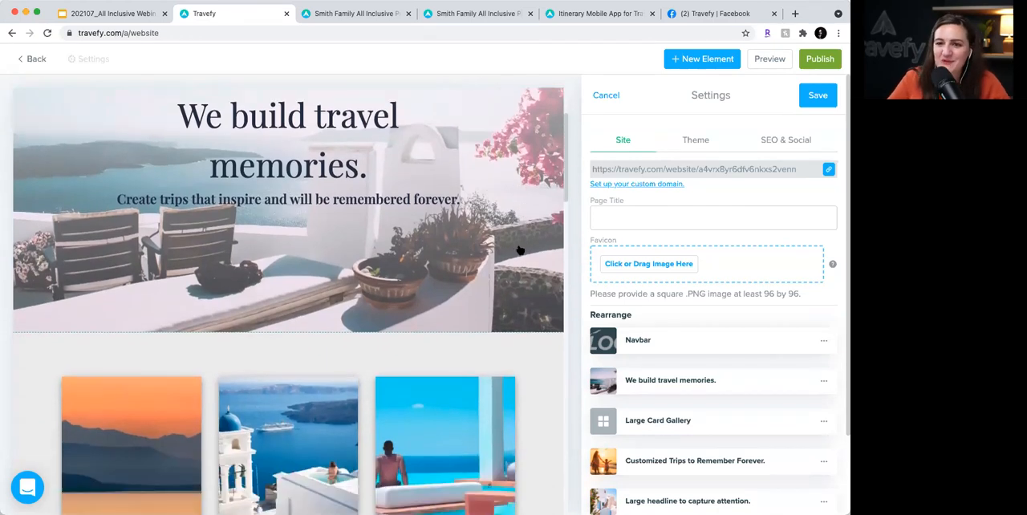
{"action": "scroll", "coordinate": [519, 250], "scroll_direction": "down", "scroll_amount": 2}
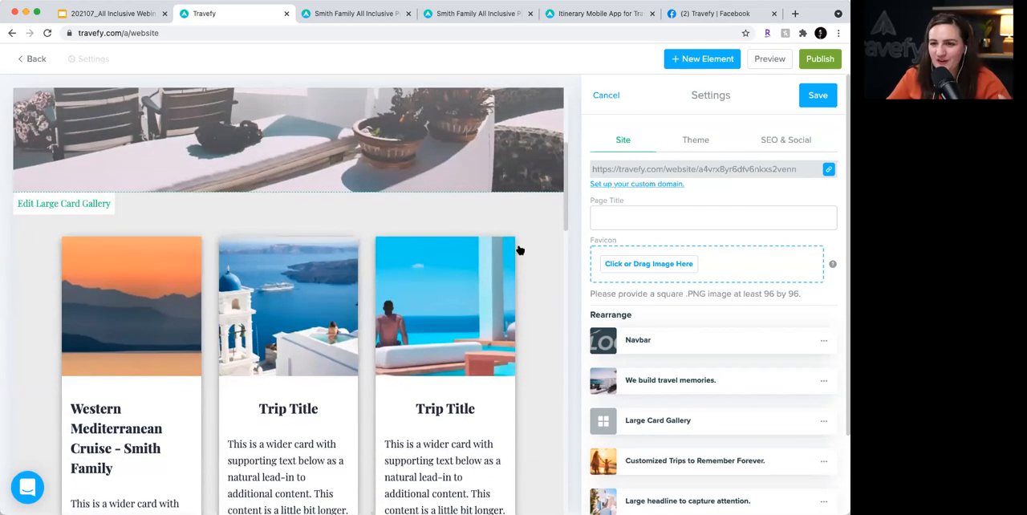
{"action": "scroll", "coordinate": [519, 251], "scroll_direction": "down", "scroll_amount": 2}
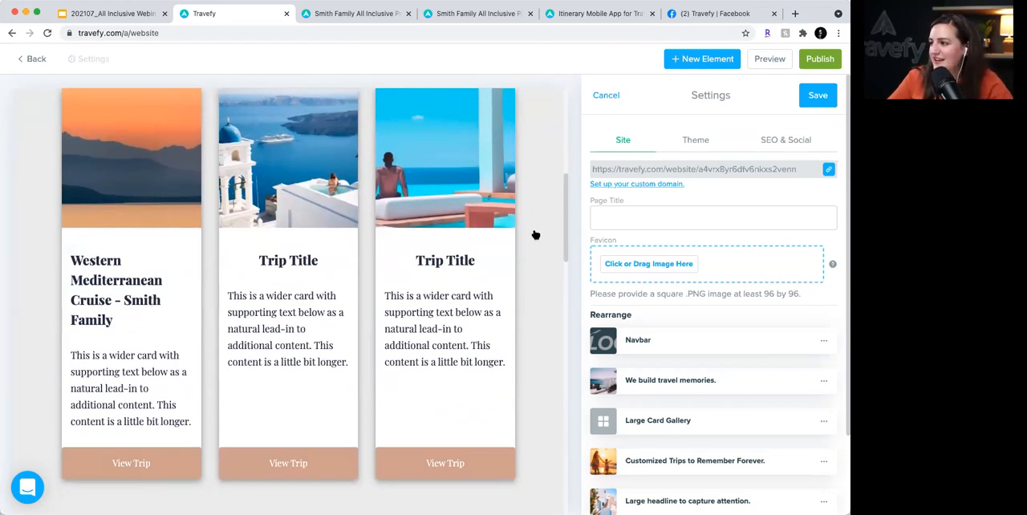
{"action": "left_click", "coordinate": [535, 235]}
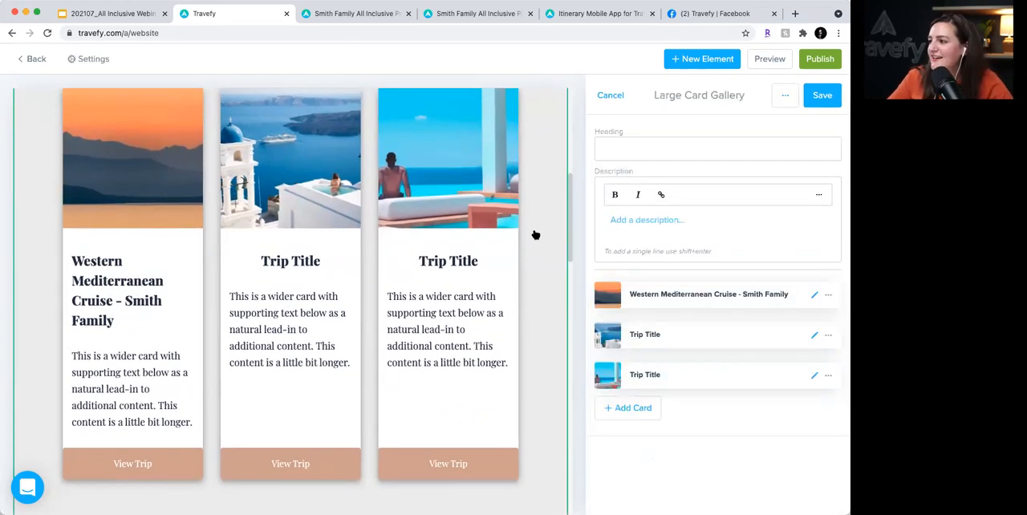
{"action": "left_click", "coordinate": [813, 336]}
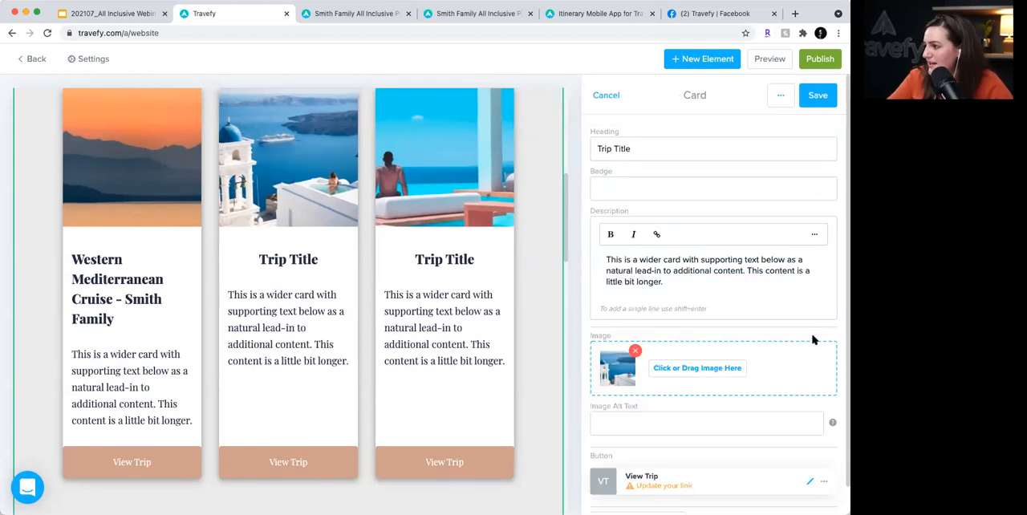
- Link the card's View Trip button to the Smith Family All Inclusive Proposal by importing the trip from Travefy, and save the button
{"action": "scroll", "coordinate": [813, 340], "scroll_direction": "down", "scroll_amount": 1}
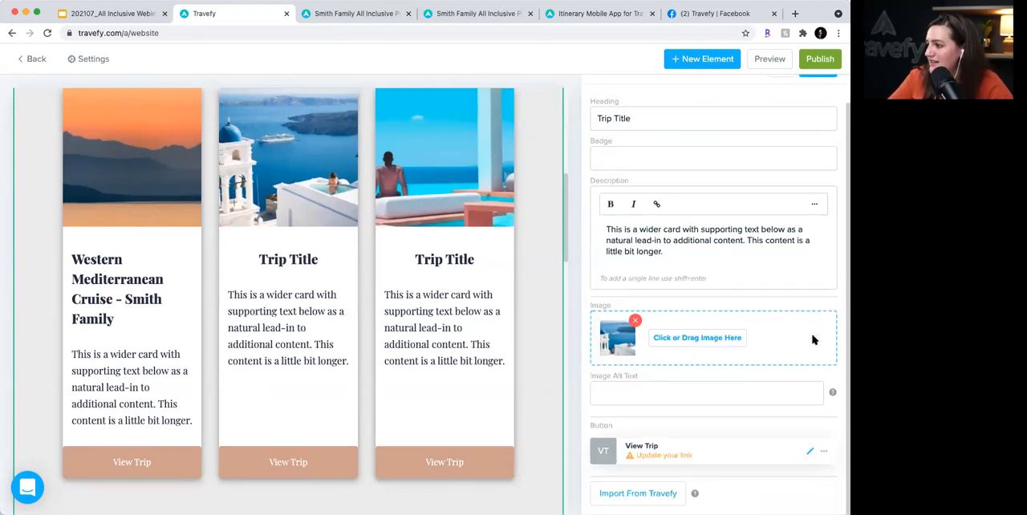
{"action": "left_click", "coordinate": [811, 453]}
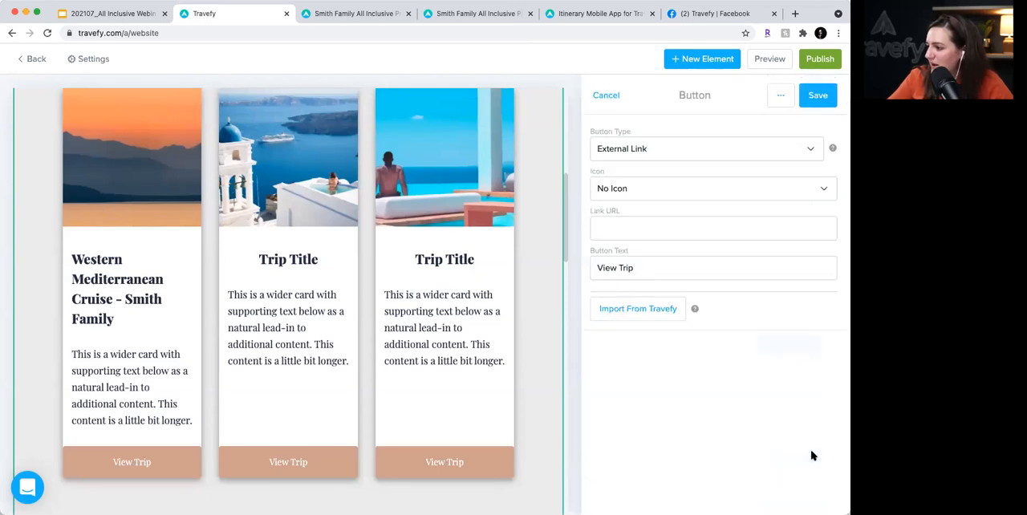
{"action": "left_click", "coordinate": [665, 308]}
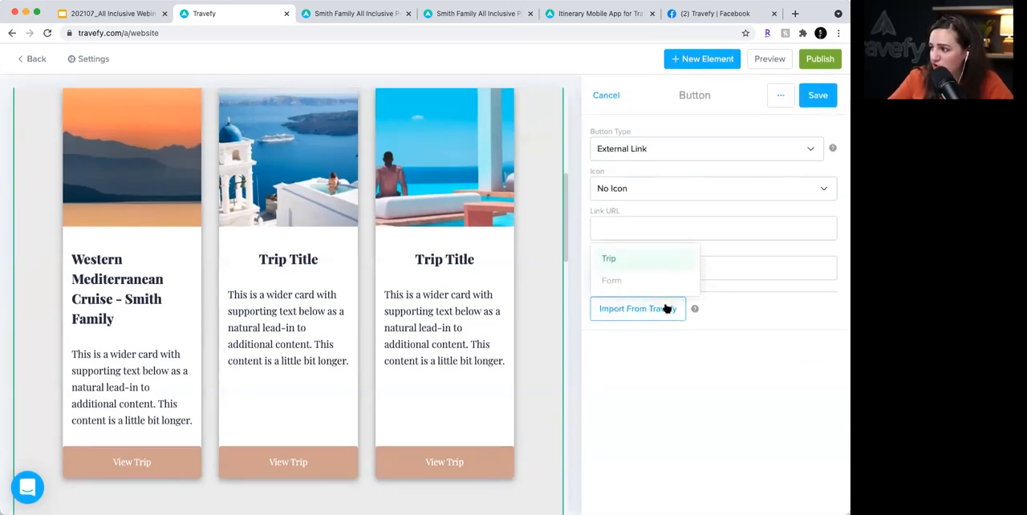
{"action": "left_click", "coordinate": [609, 259]}
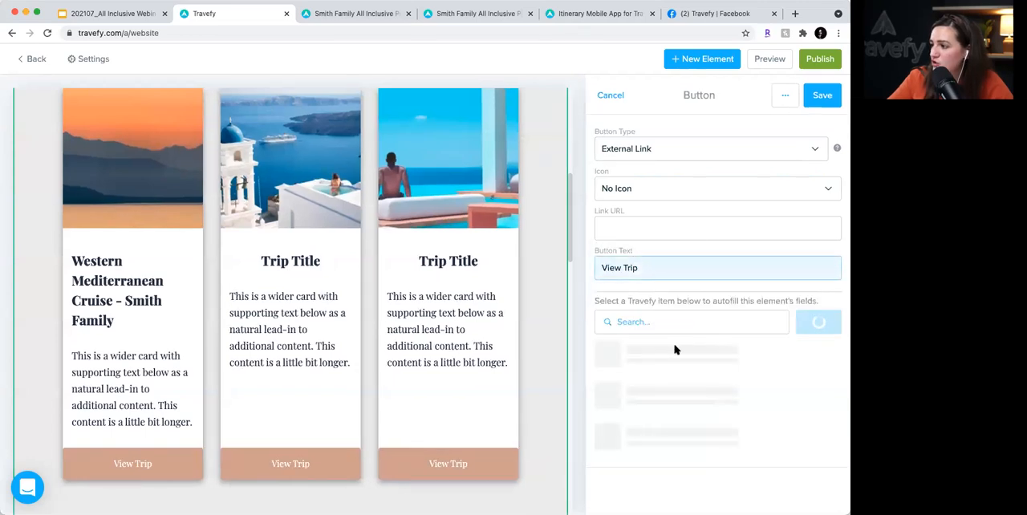
{"action": "left_click", "coordinate": [663, 321]}
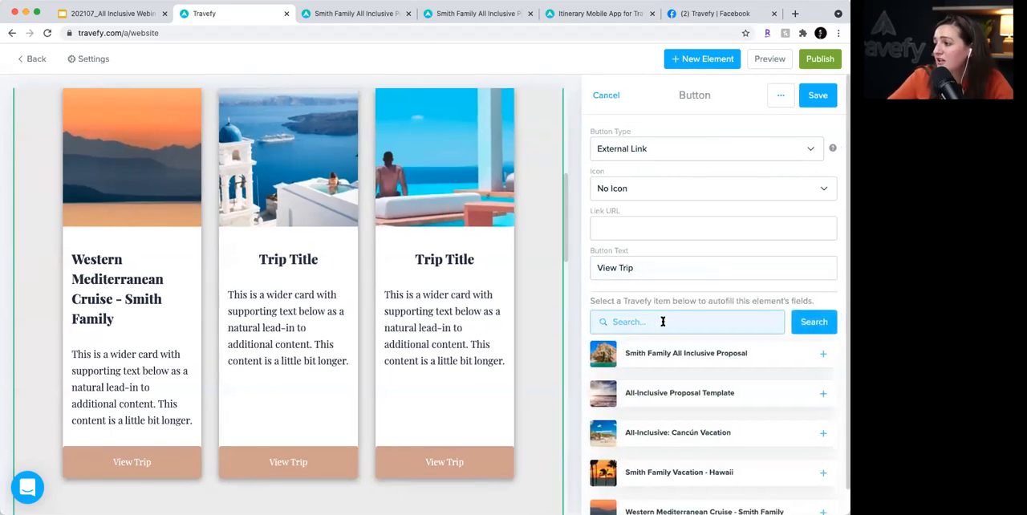
{"action": "left_click", "coordinate": [820, 356]}
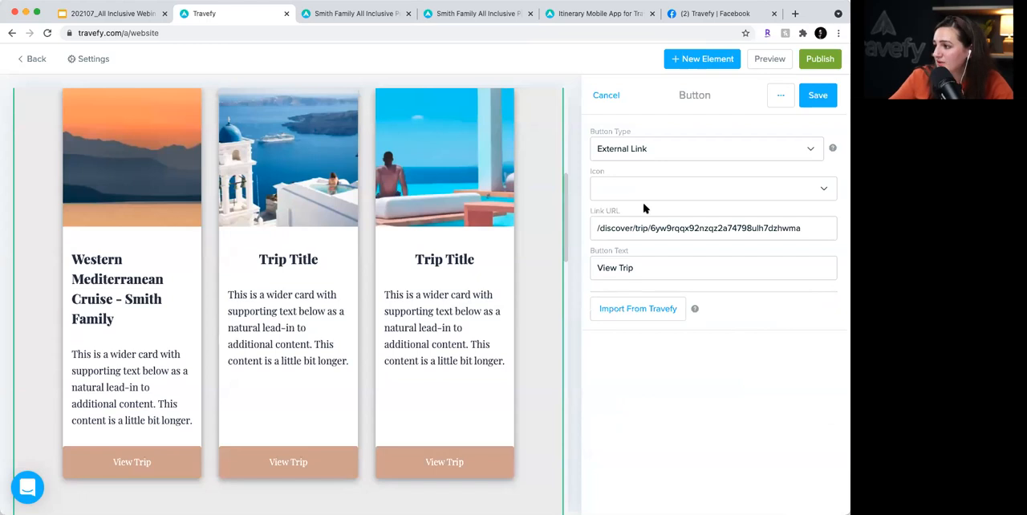
{"action": "left_click", "coordinate": [663, 261]}
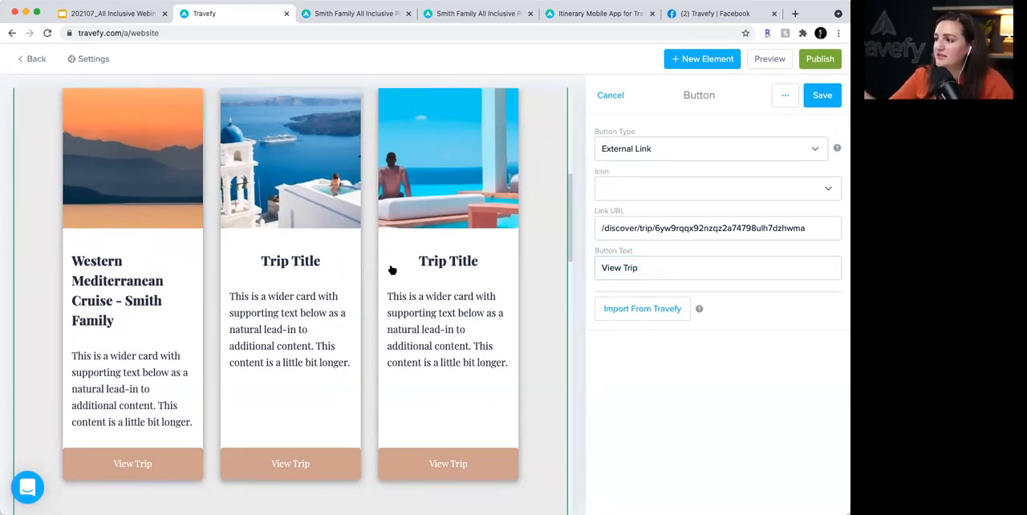
{"action": "left_click", "coordinate": [651, 272]}
{"action": "left_click", "coordinate": [822, 95]}
{"action": "scroll", "coordinate": [458, 212], "scroll_direction": "down", "scroll_amount": 6}
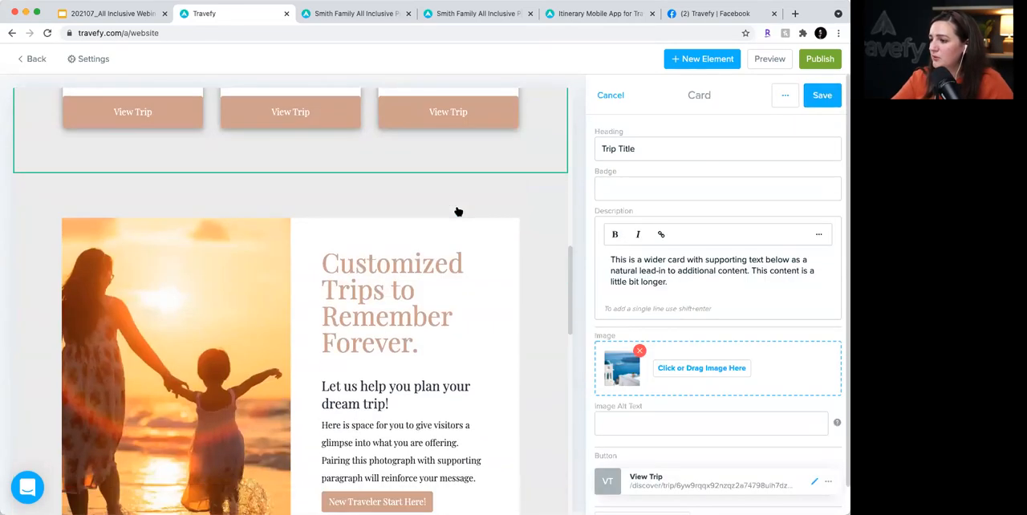
{"action": "scroll", "coordinate": [458, 212], "scroll_direction": "up", "scroll_amount": 4}
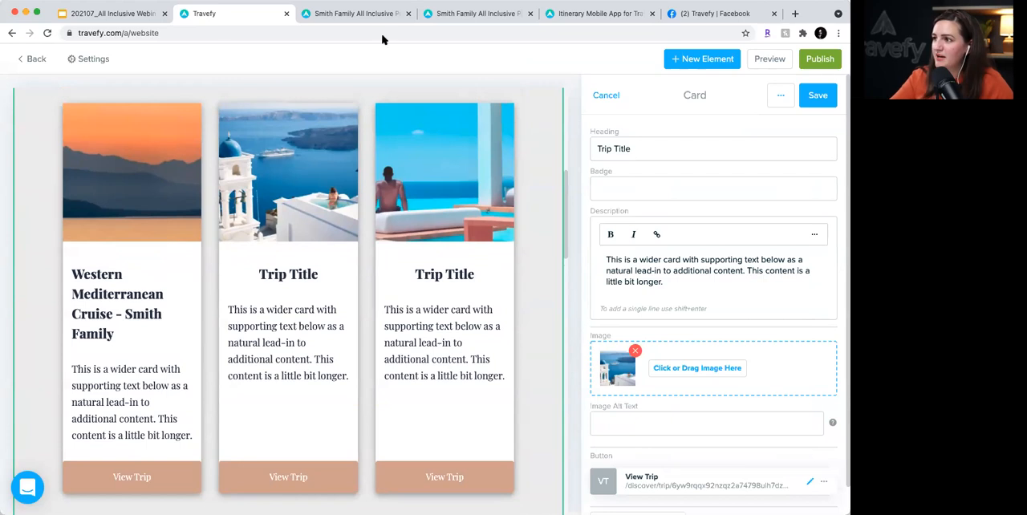
{"action": "scroll", "coordinate": [367, 187], "scroll_direction": "up", "scroll_amount": 4}
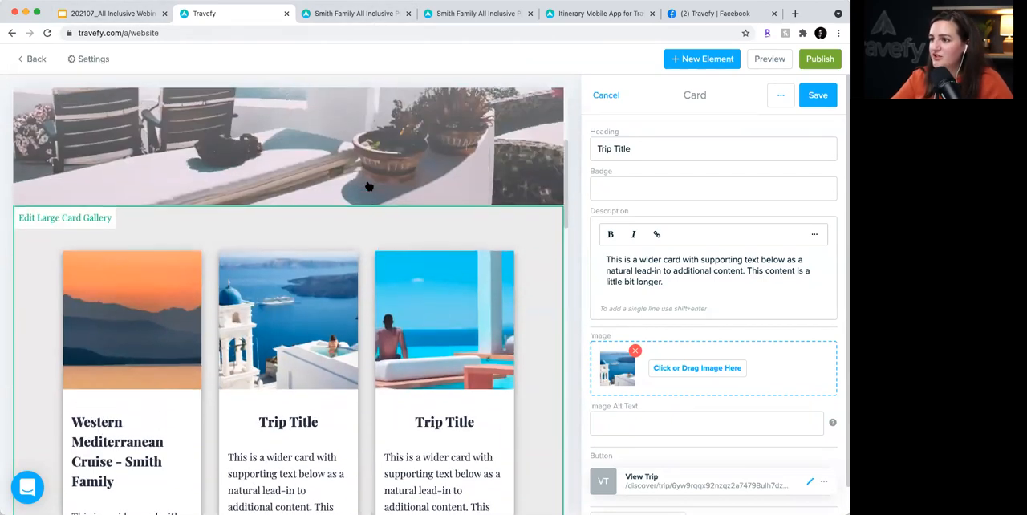
- Leave the website builder for the trips list and close the Facebook tab
{"action": "scroll", "coordinate": [366, 185], "scroll_direction": "down", "scroll_amount": 5}
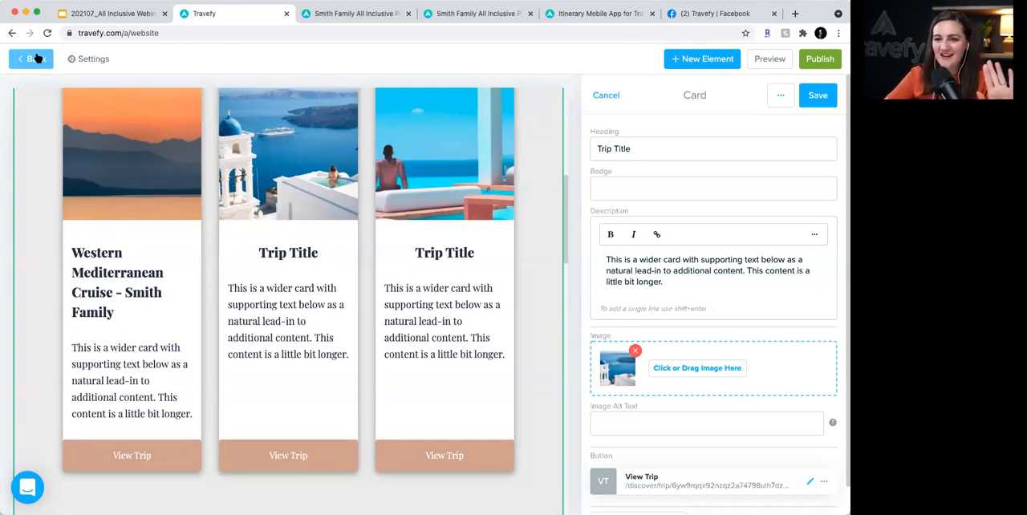
{"action": "left_click", "coordinate": [38, 58]}
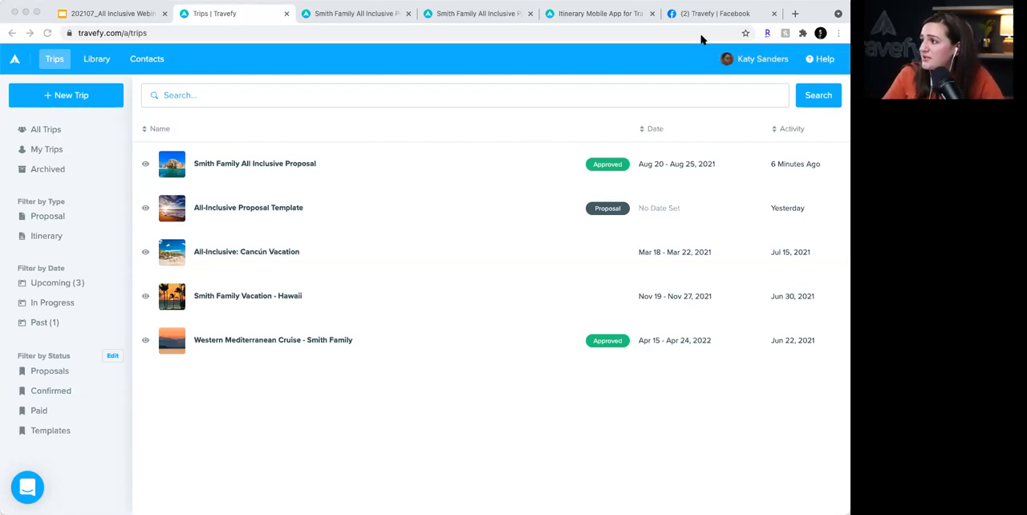
{"action": "left_click", "coordinate": [628, 58]}
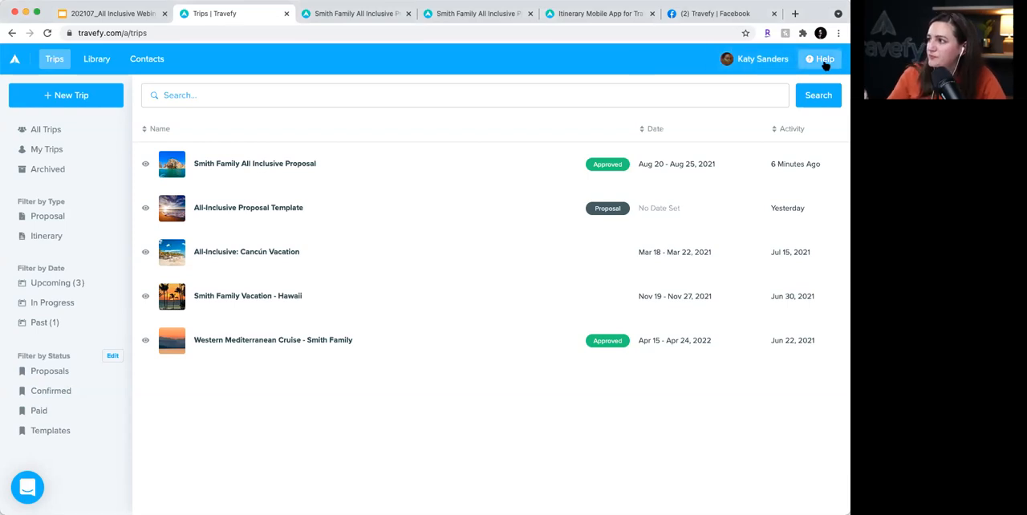
{"action": "left_click", "coordinate": [773, 14]}
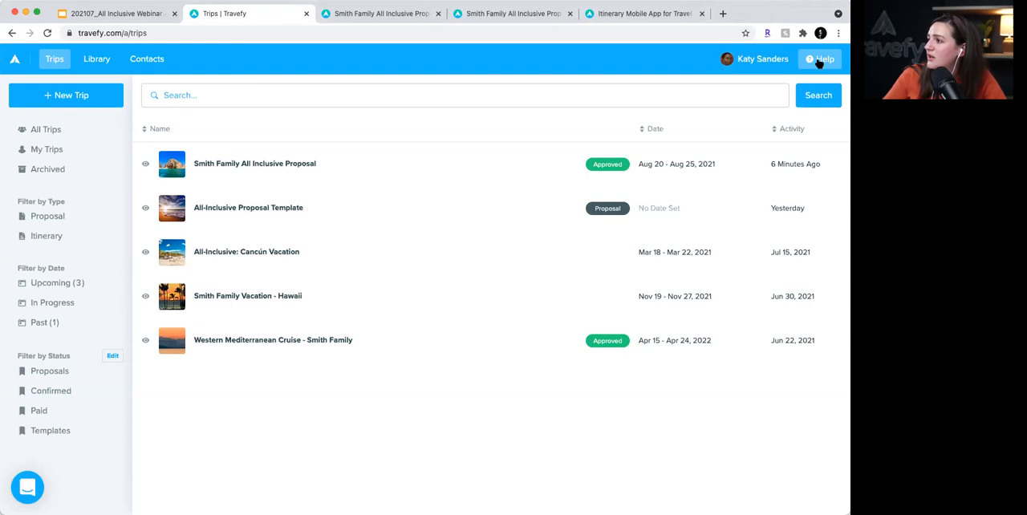
- Open Travefy's Support Center and look over its help resources, from the getting-started guide to the video tutorials
{"action": "left_click", "coordinate": [819, 60]}
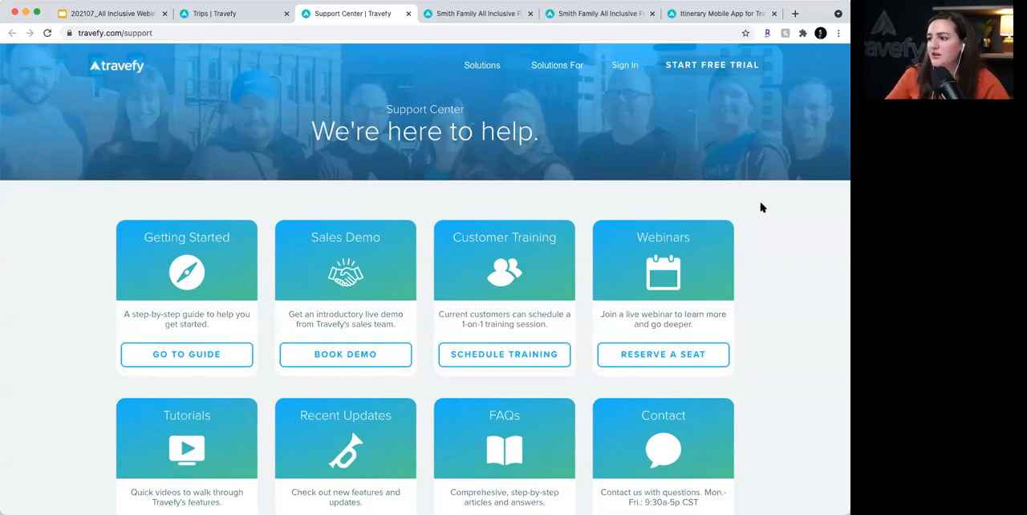
{"action": "scroll", "coordinate": [762, 208], "scroll_direction": "down", "scroll_amount": 3}
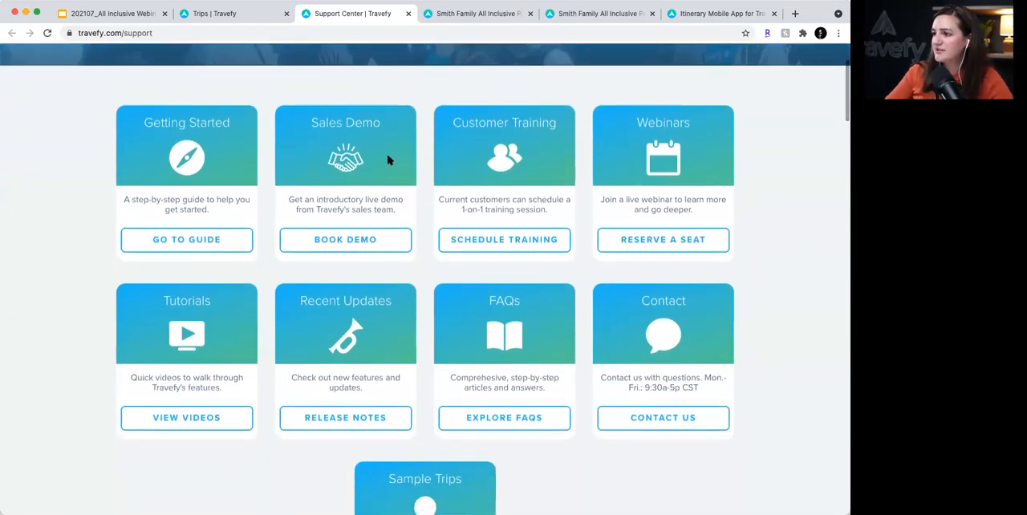
{"action": "scroll", "coordinate": [195, 233], "scroll_direction": "down", "scroll_amount": 10}
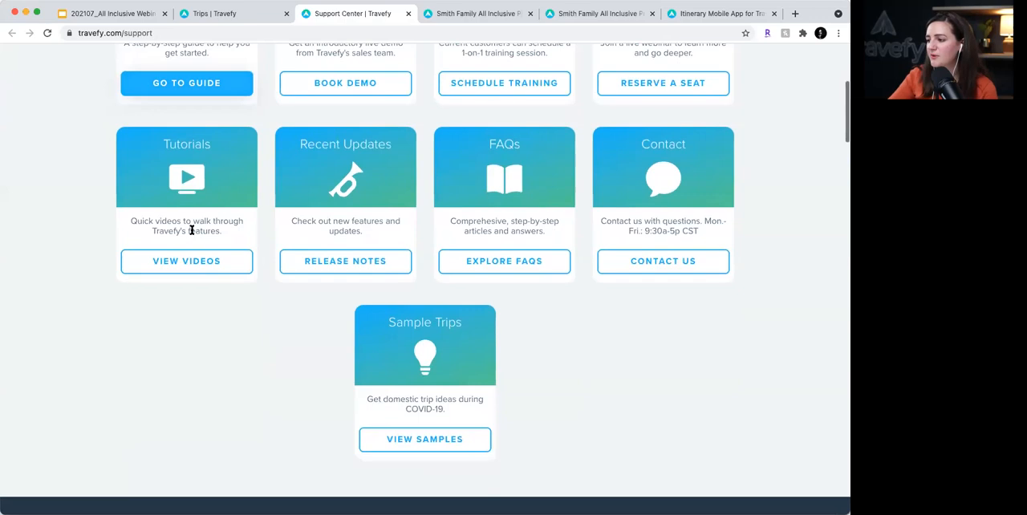
{"action": "scroll", "coordinate": [191, 234], "scroll_direction": "down", "scroll_amount": 2}
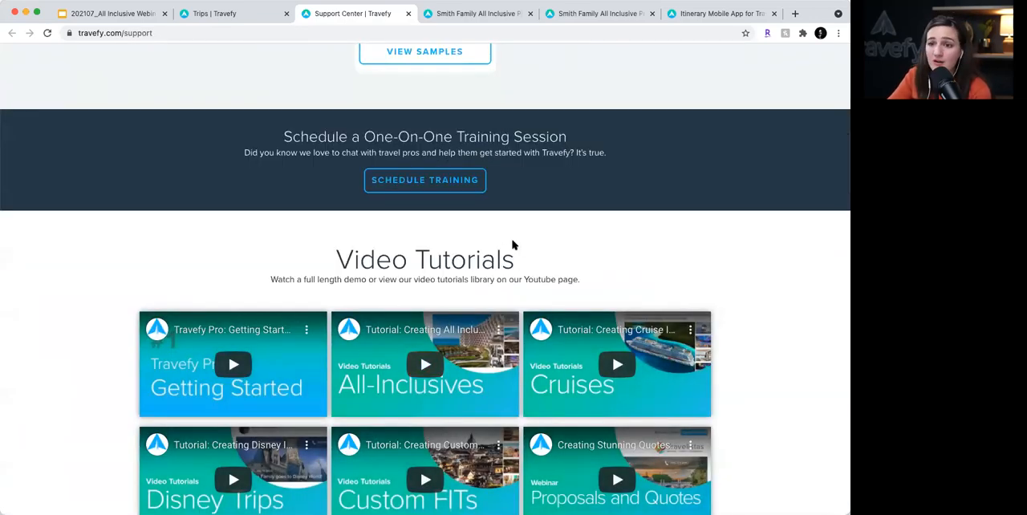
{"action": "scroll", "coordinate": [505, 233], "scroll_direction": "up", "scroll_amount": 1}
{"action": "scroll", "coordinate": [506, 233], "scroll_direction": "up", "scroll_amount": 10}
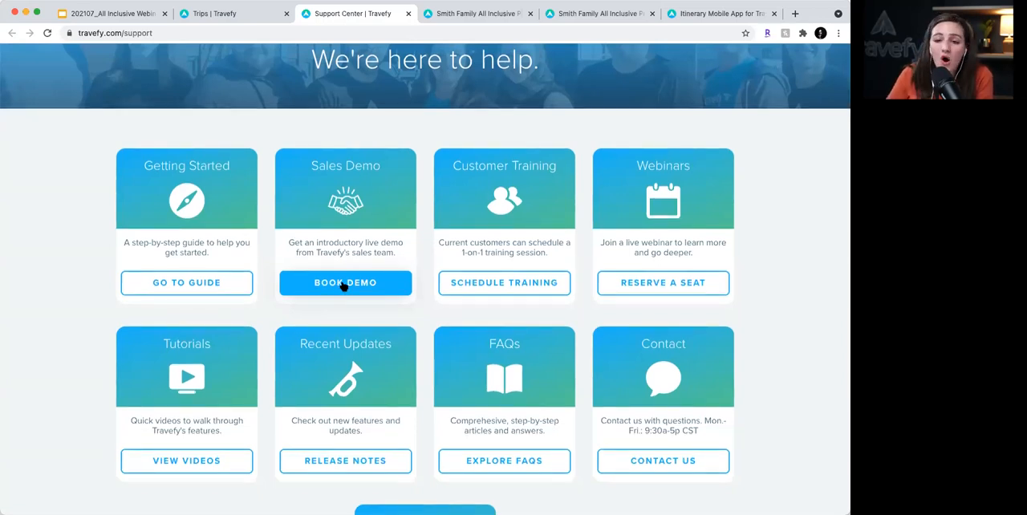
{"action": "scroll", "coordinate": [340, 287], "scroll_direction": "down", "scroll_amount": 1}
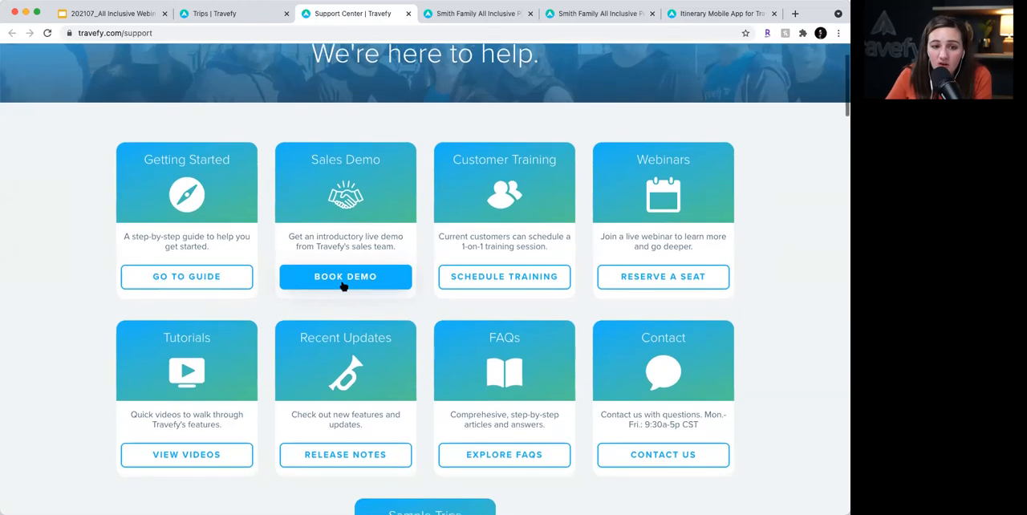
- View the calendar for scheduling a one-on-one customer training session and return to the trips list
{"action": "left_click", "coordinate": [538, 284]}
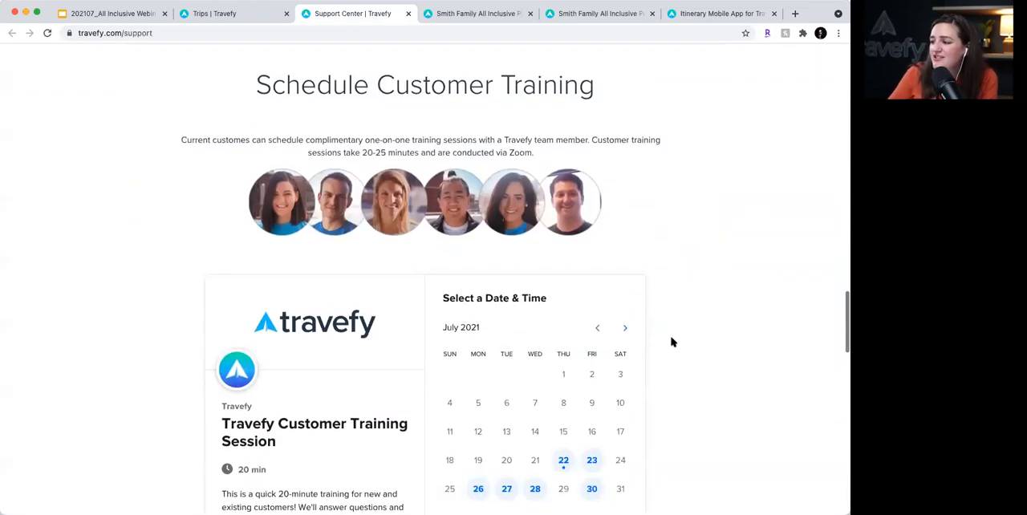
{"action": "scroll", "coordinate": [672, 343], "scroll_direction": "down", "scroll_amount": 1}
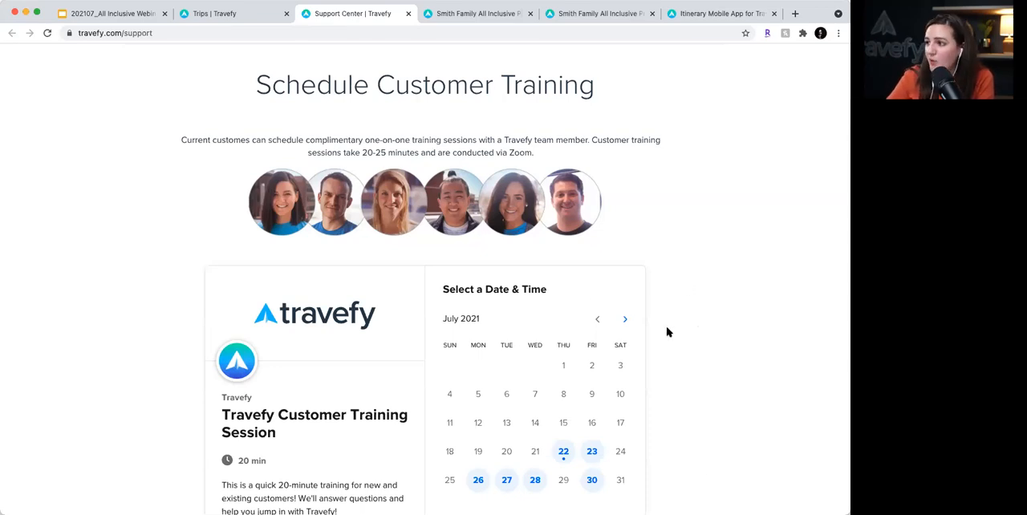
{"action": "scroll", "coordinate": [667, 331], "scroll_direction": "up", "scroll_amount": 1}
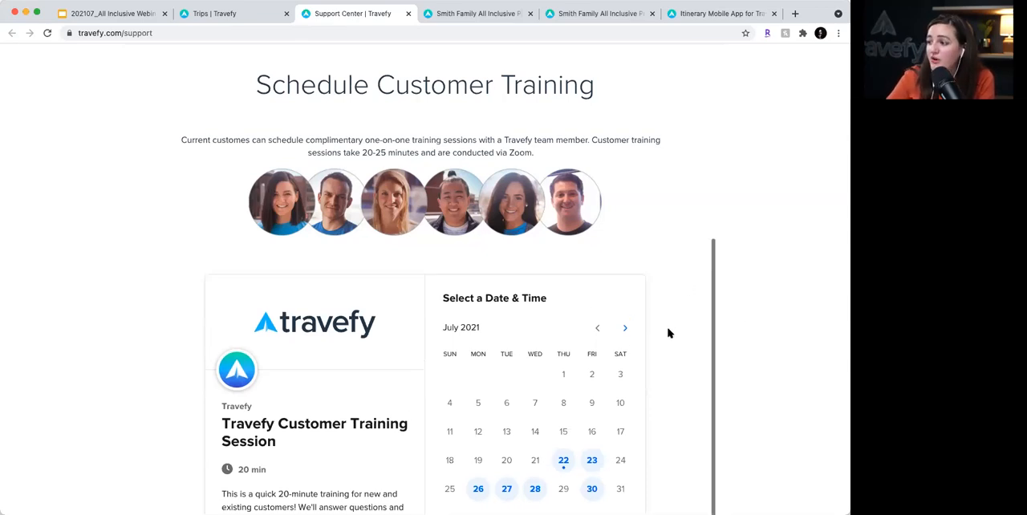
{"action": "left_click", "coordinate": [216, 13]}
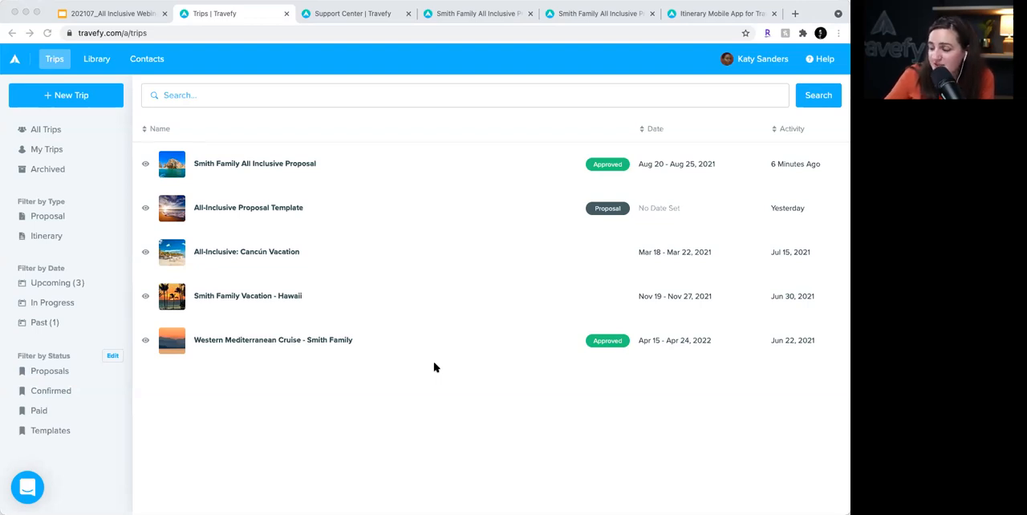
- Add the labels "resort" and "mexico" to the Le Blanc Spa Resort event in the library and finish editing it
{"action": "left_click", "coordinate": [647, 439]}
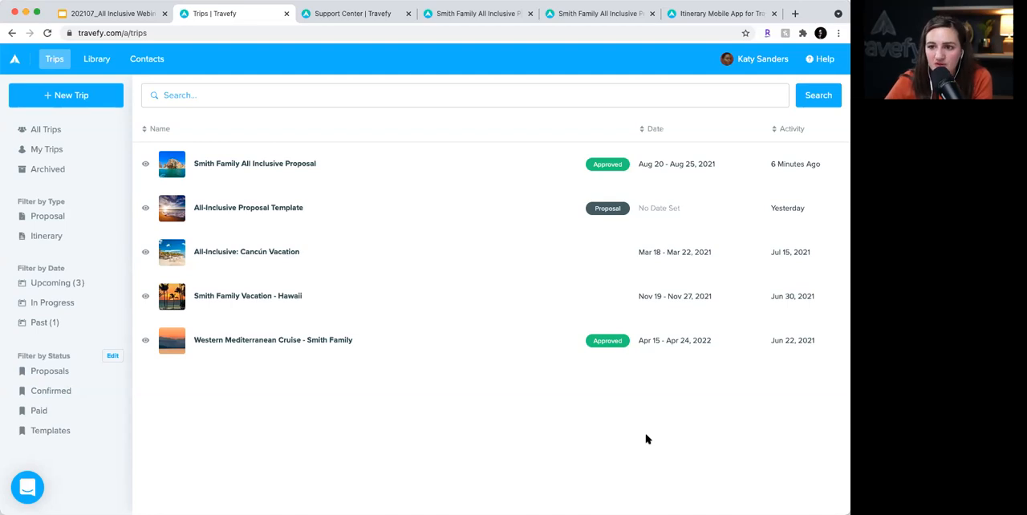
{"action": "left_click", "coordinate": [97, 60]}
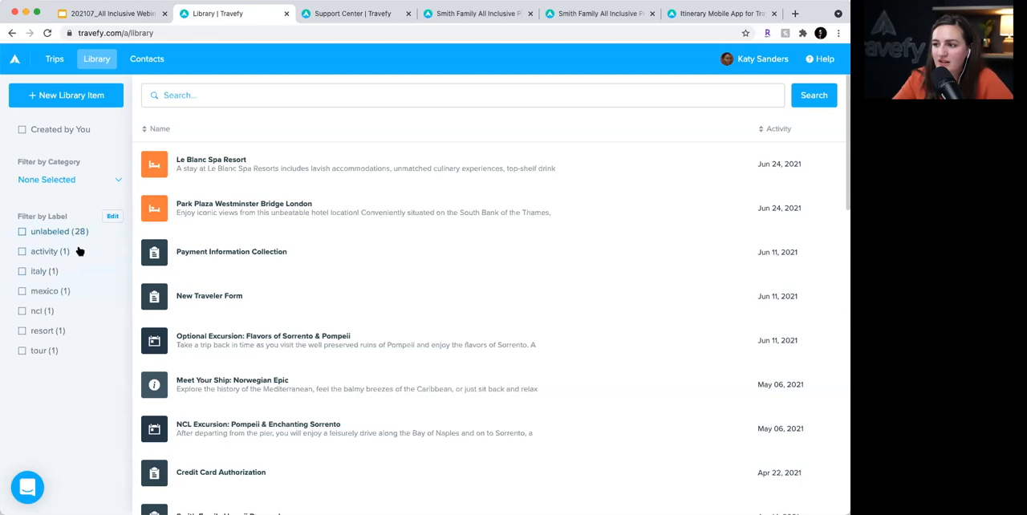
{"action": "left_click", "coordinate": [284, 180]}
{"action": "scroll", "coordinate": [302, 290], "scroll_direction": "down", "scroll_amount": 5}
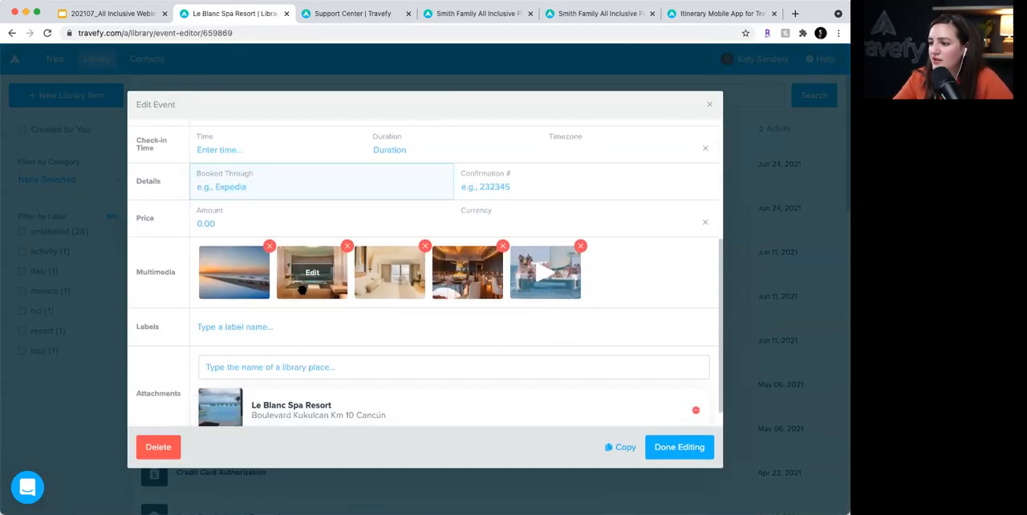
{"action": "left_click", "coordinate": [294, 309]}
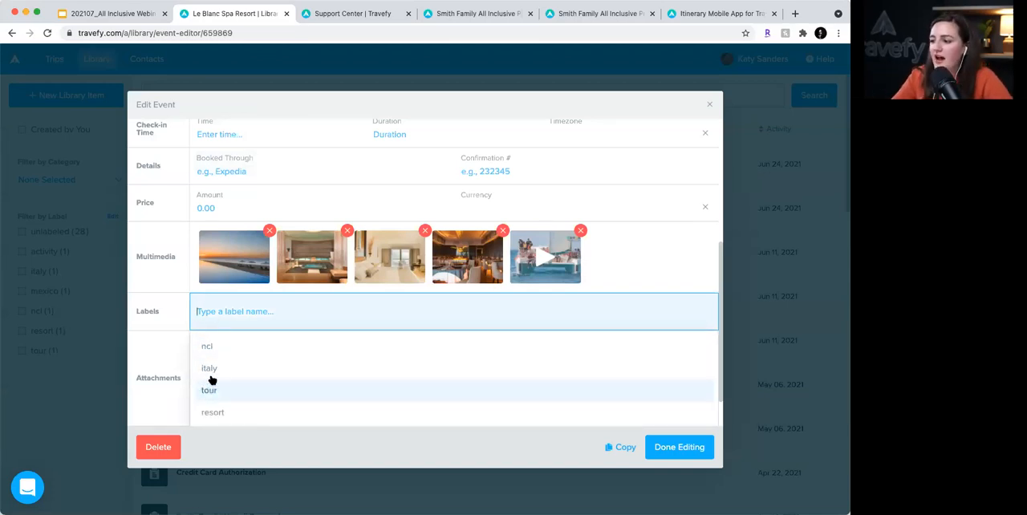
{"action": "left_click", "coordinate": [227, 412]}
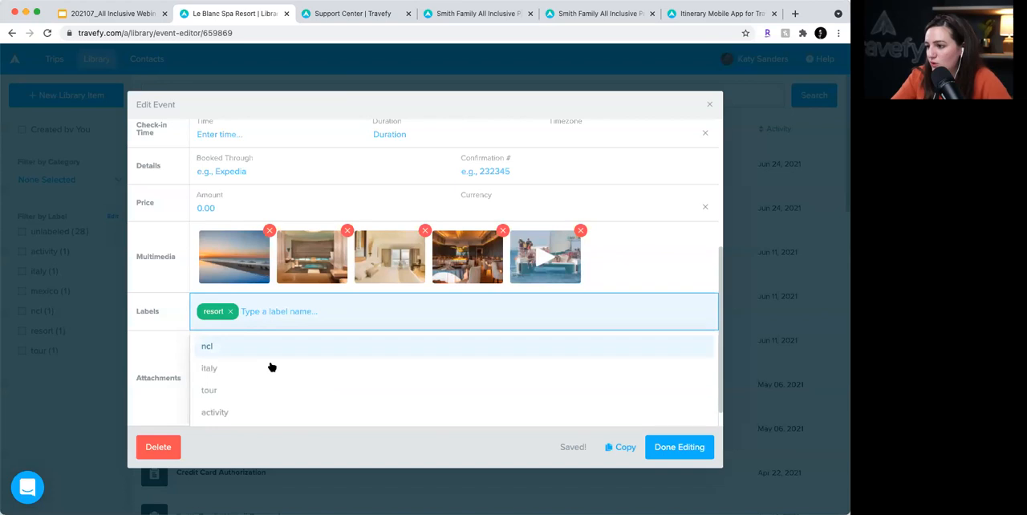
{"action": "left_click", "coordinate": [257, 411]}
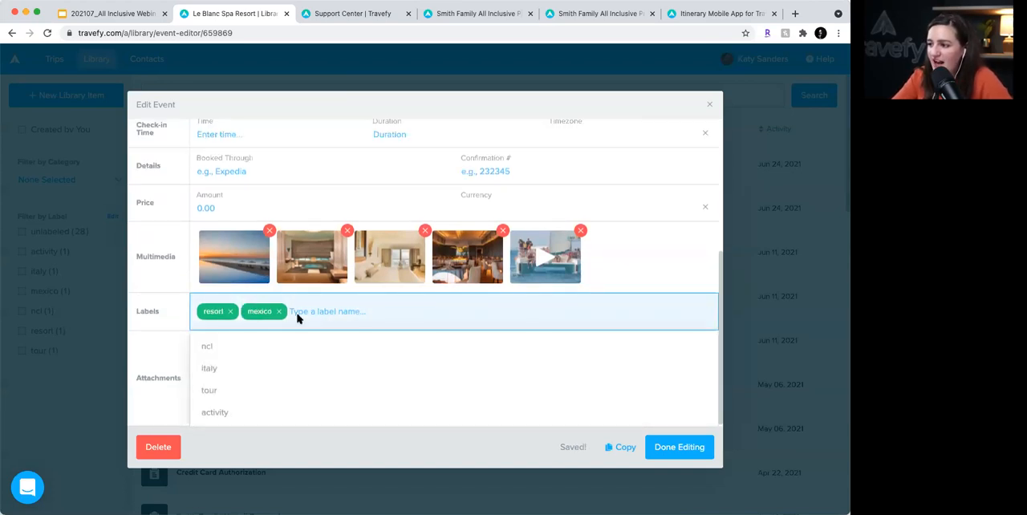
{"action": "left_click", "coordinate": [691, 447]}
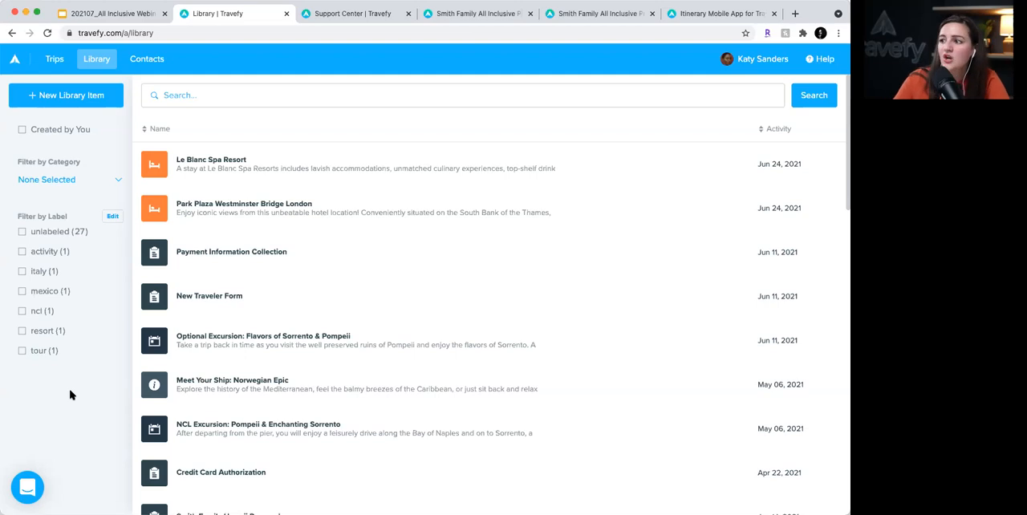
- Search the library by the label "resort", switch to the label "mexico", and clear the label filter
{"action": "left_click", "coordinate": [194, 90]}
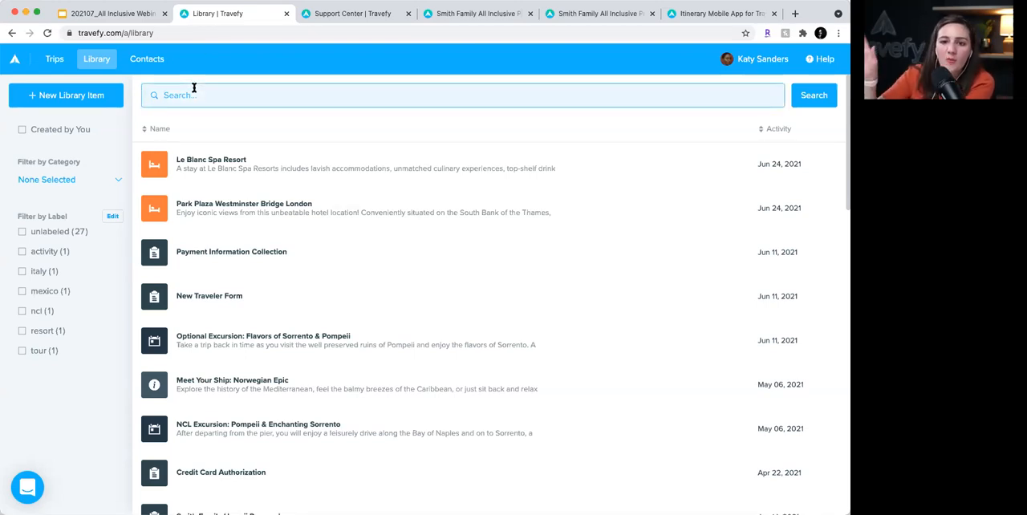
{"action": "type", "text": "resort"}
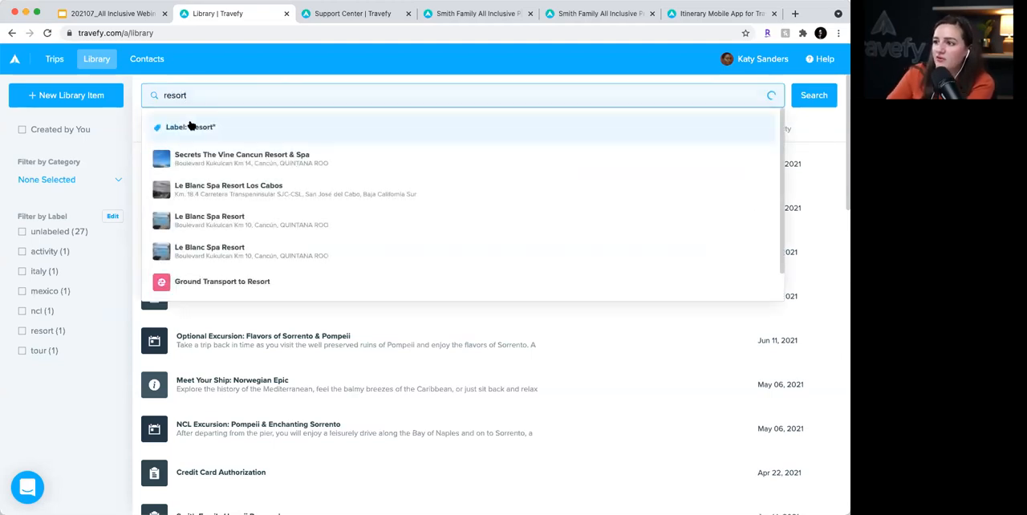
{"action": "left_click", "coordinate": [193, 126]}
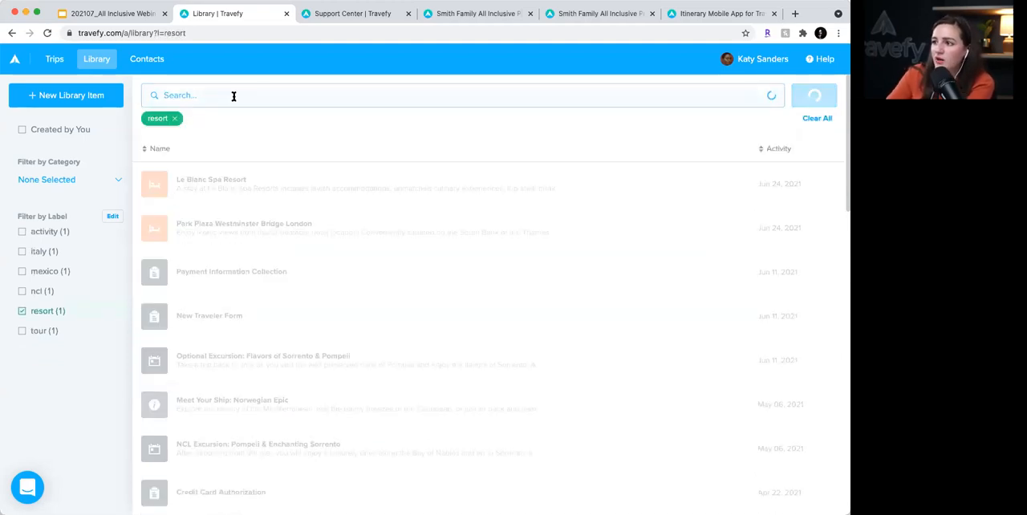
{"action": "type", "text": "mexico"}
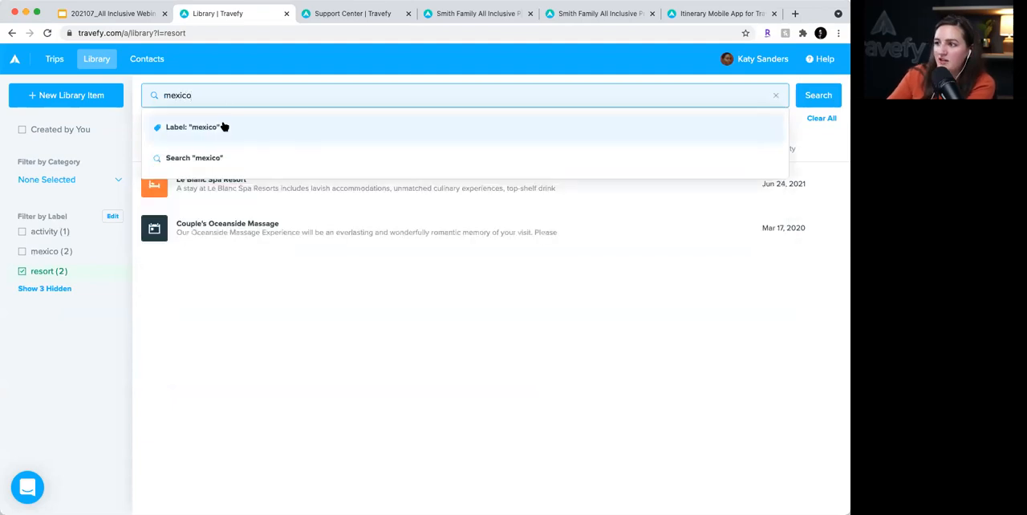
{"action": "left_click", "coordinate": [224, 127]}
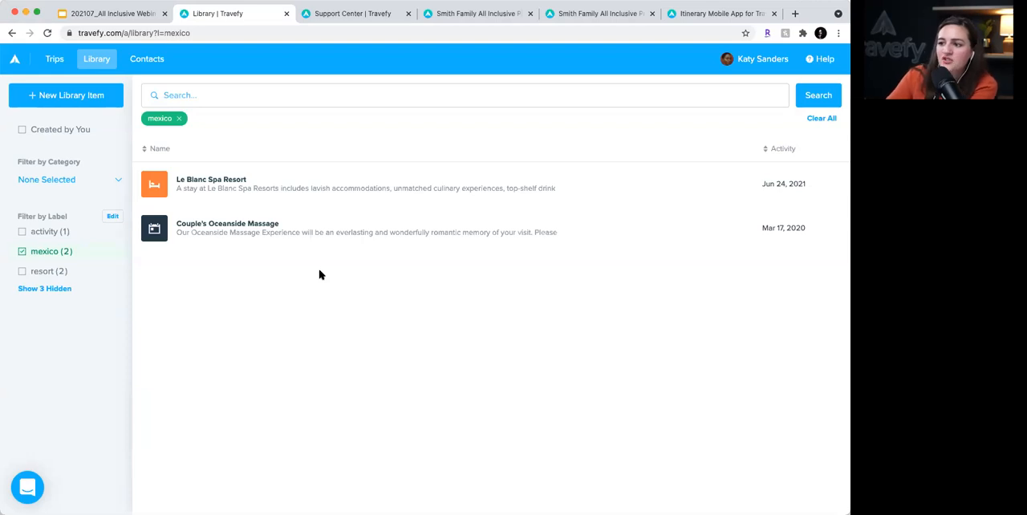
{"action": "left_click", "coordinate": [23, 252]}
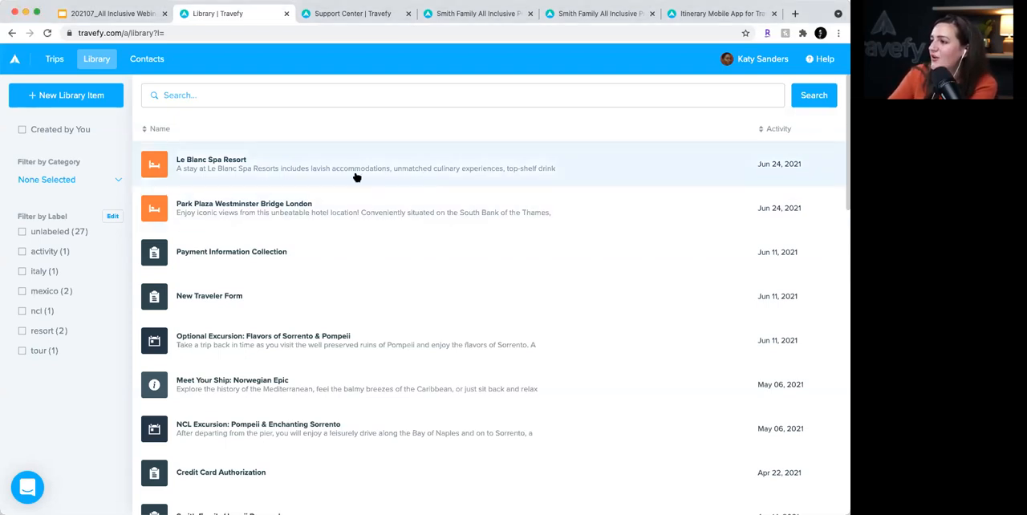
- Open the Smith Family All Inclusive Proposal trip and bring up its August 20 JFK departure flight for editing
{"action": "left_click", "coordinate": [56, 61]}
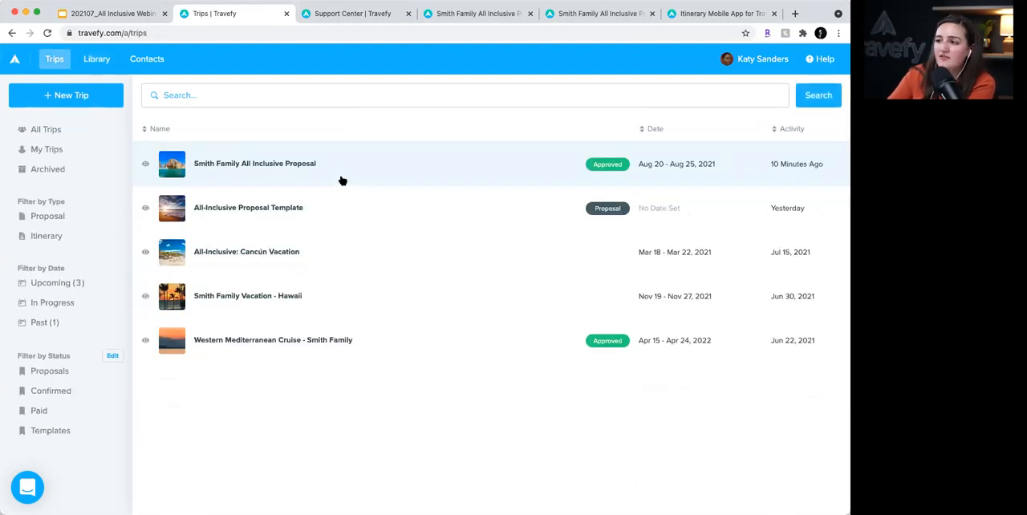
{"action": "left_click", "coordinate": [343, 181]}
{"action": "left_click", "coordinate": [775, 108]}
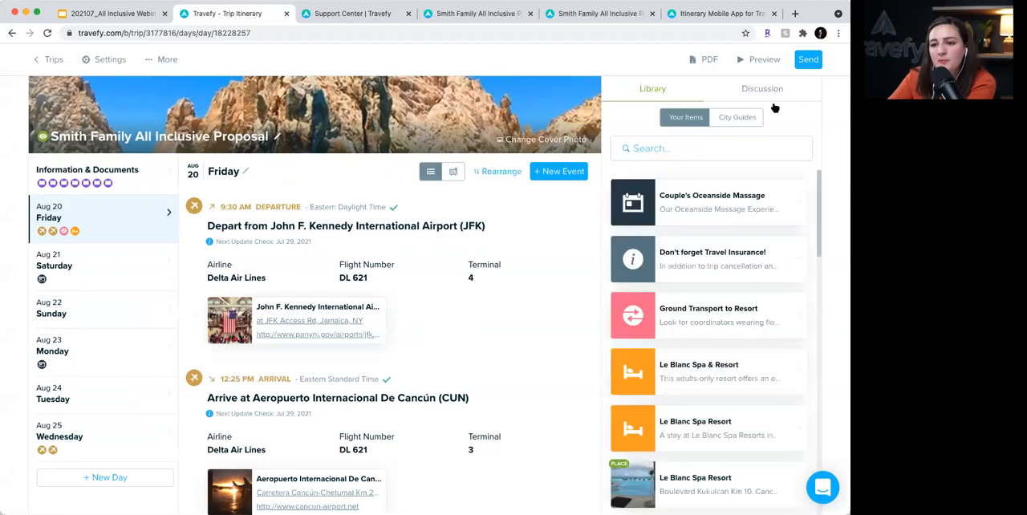
{"action": "mouse_move", "coordinate": [585, 206]}
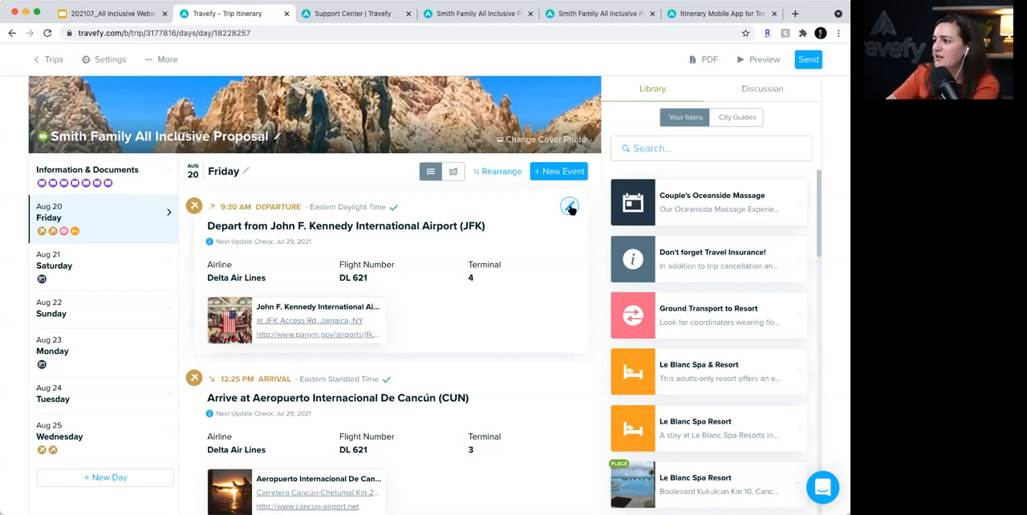
{"action": "left_click", "coordinate": [570, 208]}
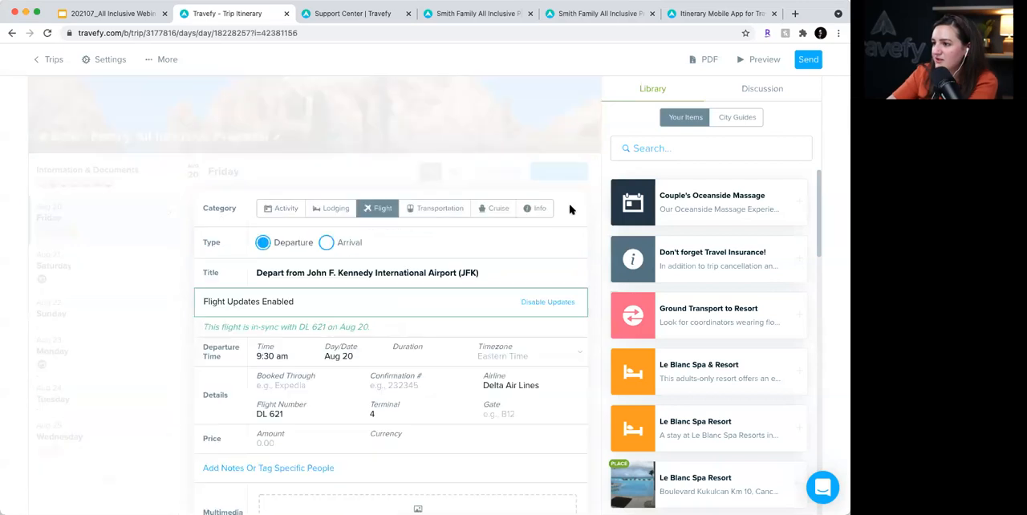
{"action": "scroll", "coordinate": [465, 241], "scroll_direction": "down", "scroll_amount": 3}
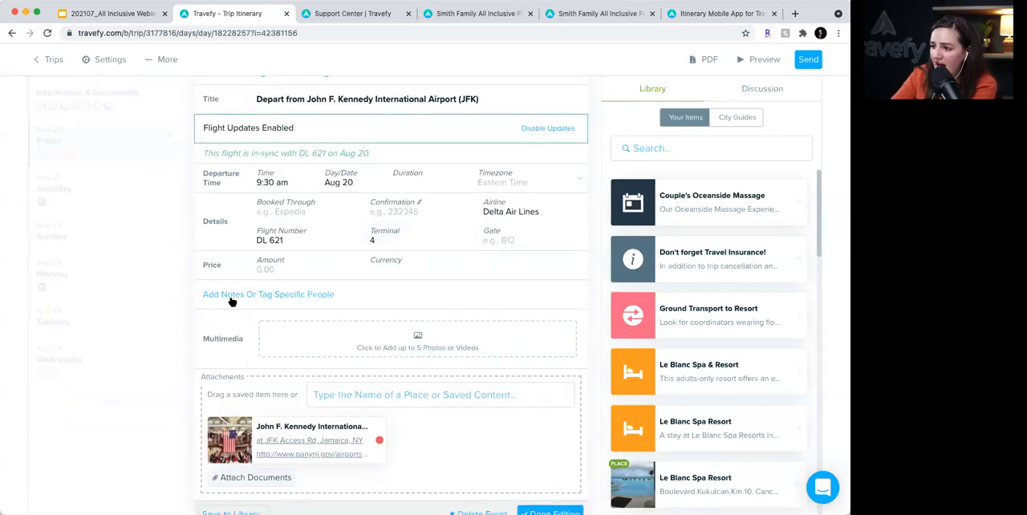
- Add notes to the JFK departure flight and insert a table with two columns and two rows in them
{"action": "left_click", "coordinate": [230, 296]}
{"action": "scroll", "coordinate": [514, 248], "scroll_direction": "down", "scroll_amount": 2}
{"action": "left_click", "coordinate": [463, 231]}
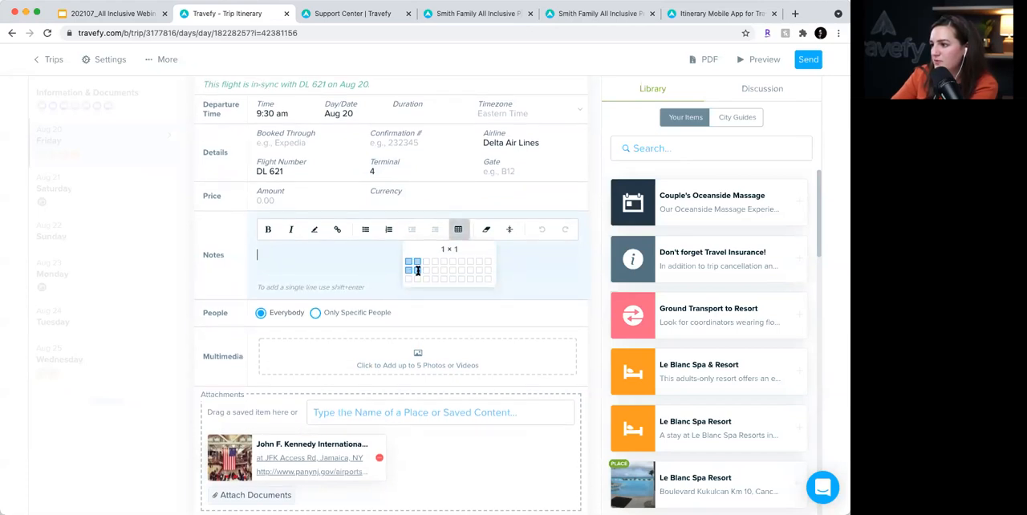
{"action": "left_click", "coordinate": [417, 256]}
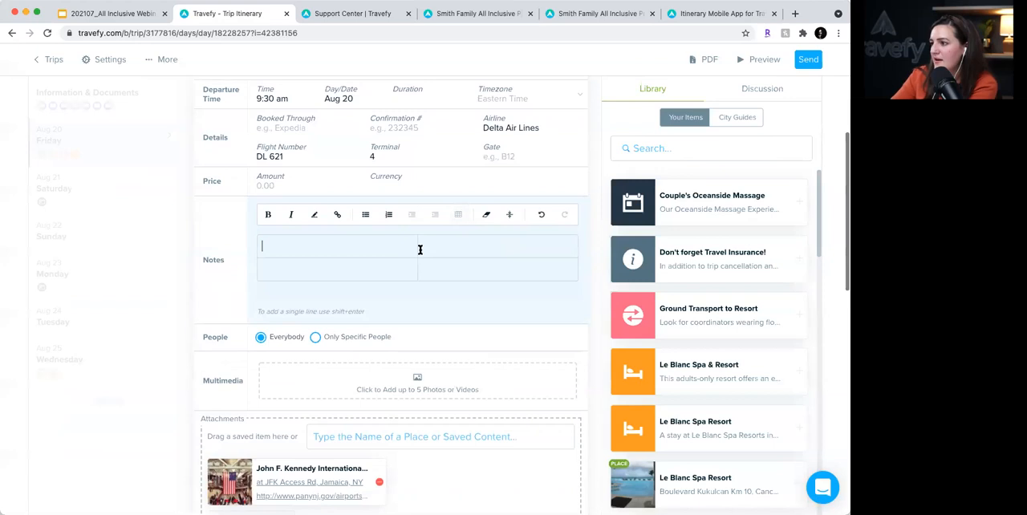
- Fill the notes table with the headings "Economy" and "First Class" and "$X" under each, and finish editing the flight
{"action": "type", "text": "Economy"}
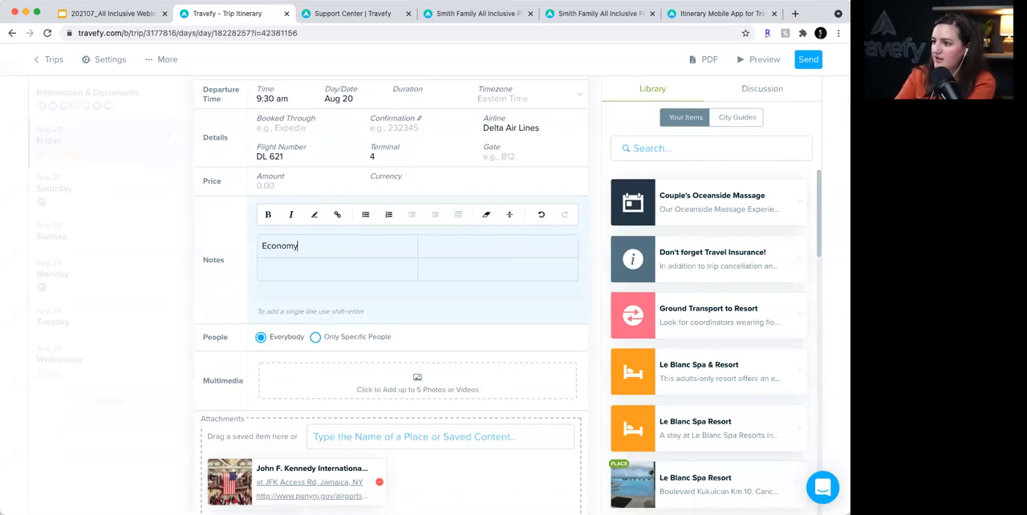
{"action": "left_click", "coordinate": [479, 241]}
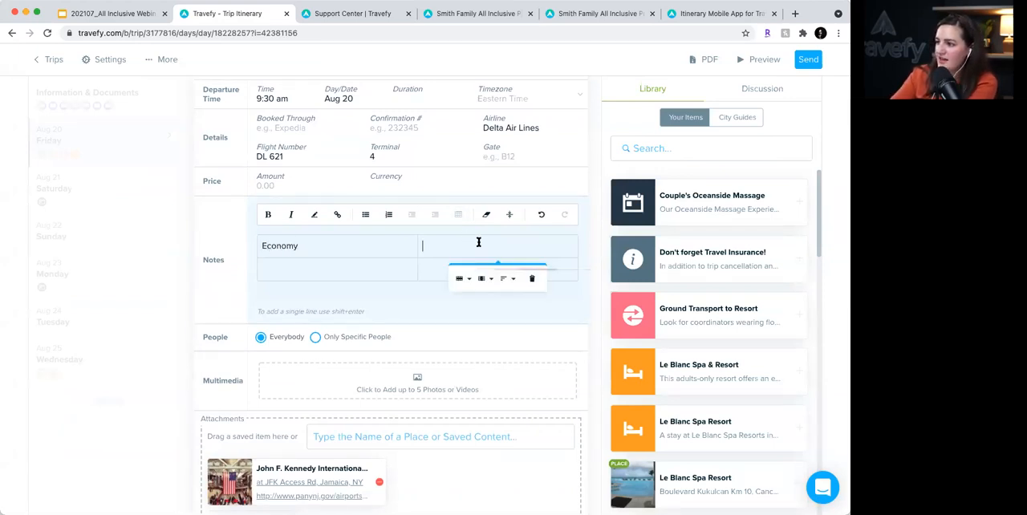
{"action": "type", "text": "First Class"}
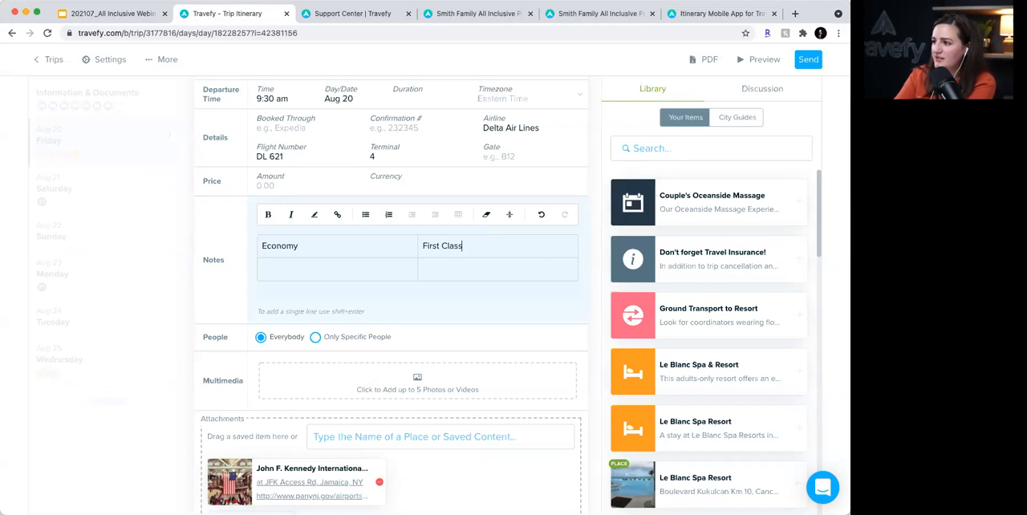
{"action": "left_click", "coordinate": [292, 273]}
{"action": "type", "text": "$X"}
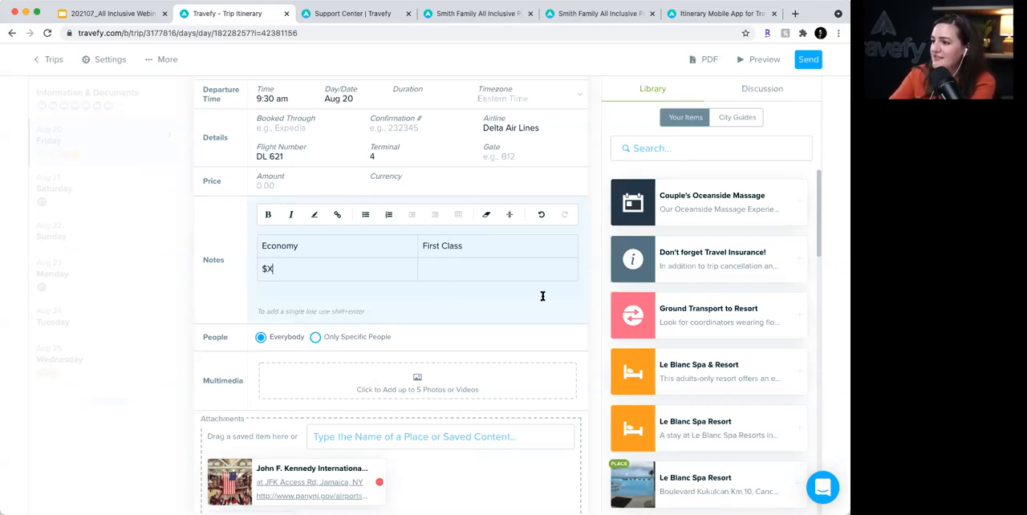
{"action": "left_click", "coordinate": [532, 268]}
{"action": "type", "text": "$X"}
{"action": "scroll", "coordinate": [653, 330], "scroll_direction": "down", "scroll_amount": 3}
{"action": "scroll", "coordinate": [521, 344], "scroll_direction": "down", "scroll_amount": 5}
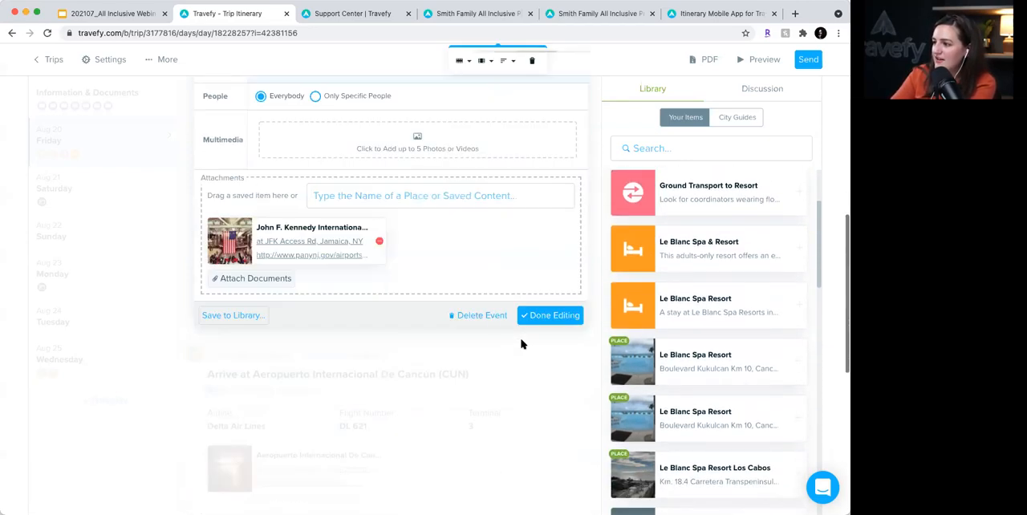
{"action": "left_click", "coordinate": [550, 314]}
{"action": "scroll", "coordinate": [406, 281], "scroll_direction": "up", "scroll_amount": 5}
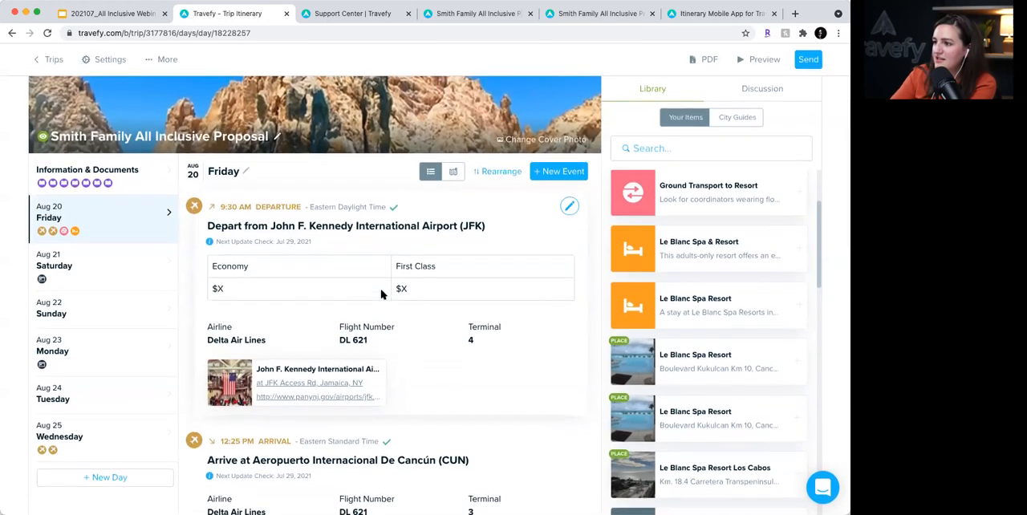
- Reopen the JFK departure flight, view the column options of its notes table, and finish editing without changes
{"action": "left_click", "coordinate": [569, 206]}
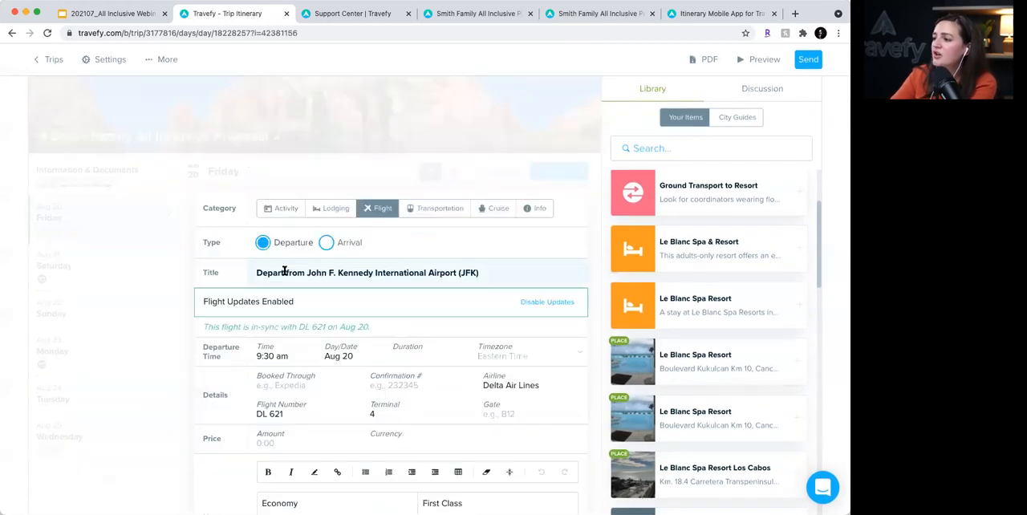
{"action": "scroll", "coordinate": [291, 415], "scroll_direction": "down", "scroll_amount": 4}
{"action": "left_click", "coordinate": [302, 278]}
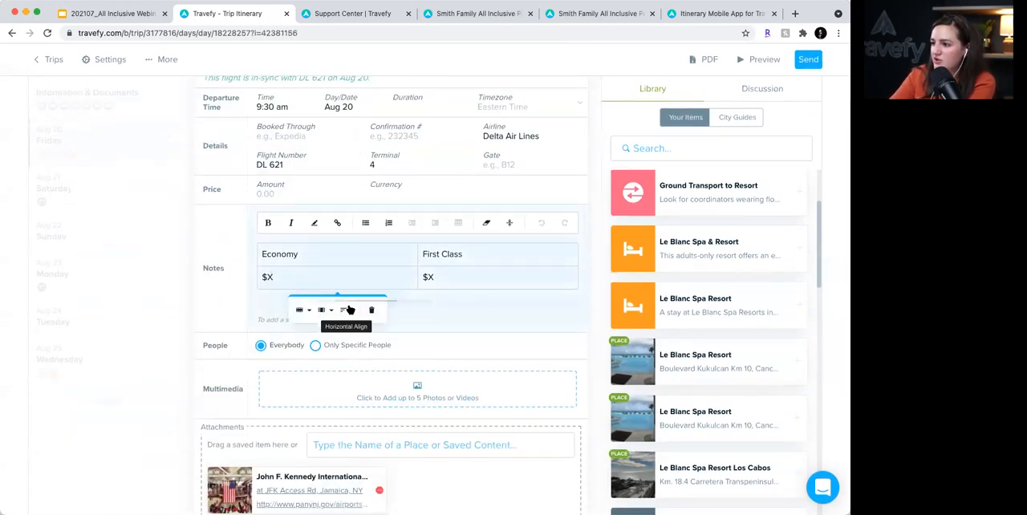
{"action": "left_click", "coordinate": [322, 311]}
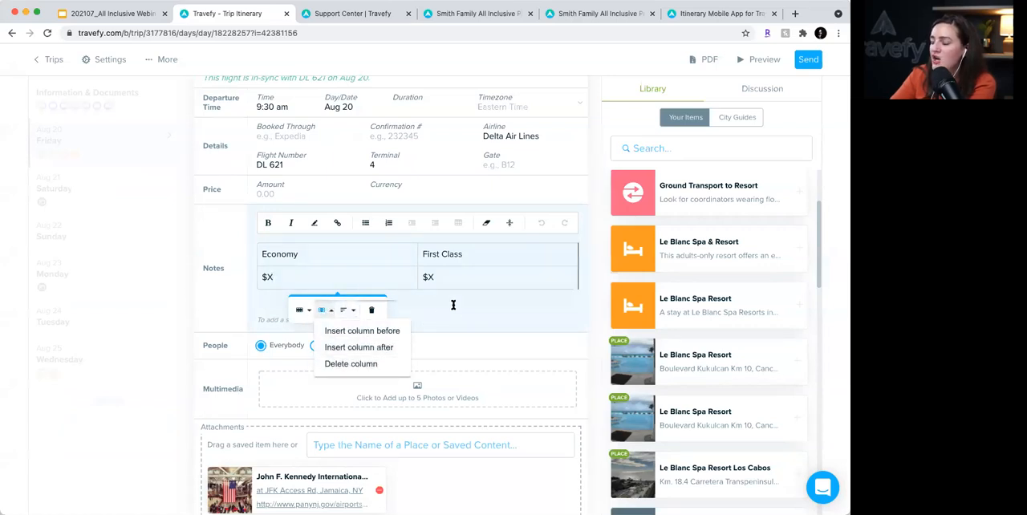
{"action": "left_click", "coordinate": [453, 305]}
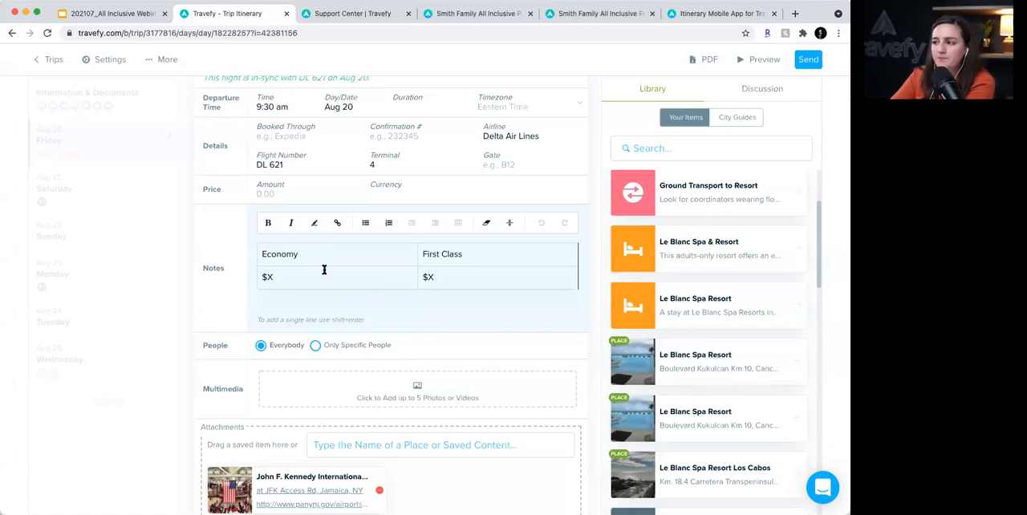
{"action": "scroll", "coordinate": [488, 298], "scroll_direction": "down", "scroll_amount": 4}
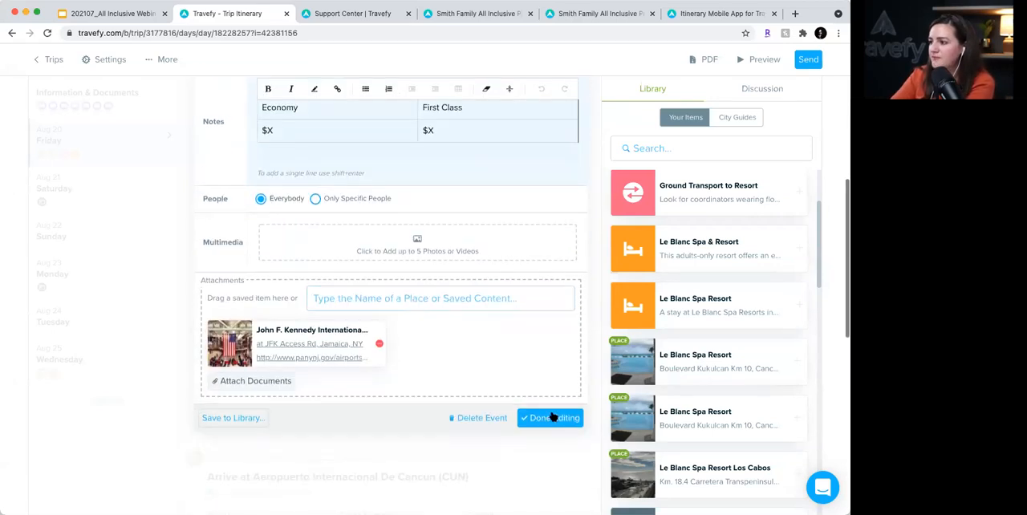
{"action": "left_click", "coordinate": [552, 417]}
{"action": "scroll", "coordinate": [442, 265], "scroll_direction": "up", "scroll_amount": 10}
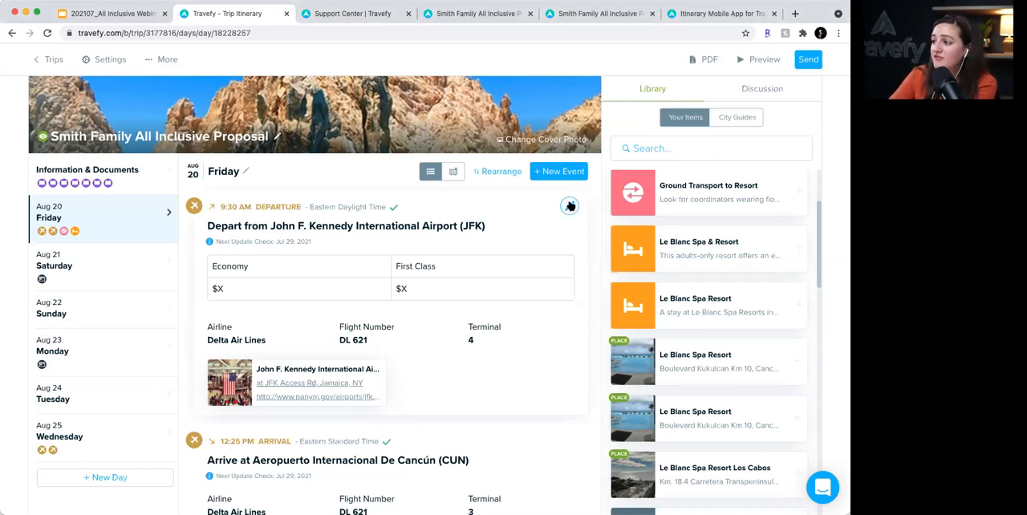
- Reopen the JFK departure flight to look over its multimedia and attachment sections, and finish editing it
{"action": "left_click", "coordinate": [570, 207]}
{"action": "scroll", "coordinate": [431, 321], "scroll_direction": "down", "scroll_amount": 6}
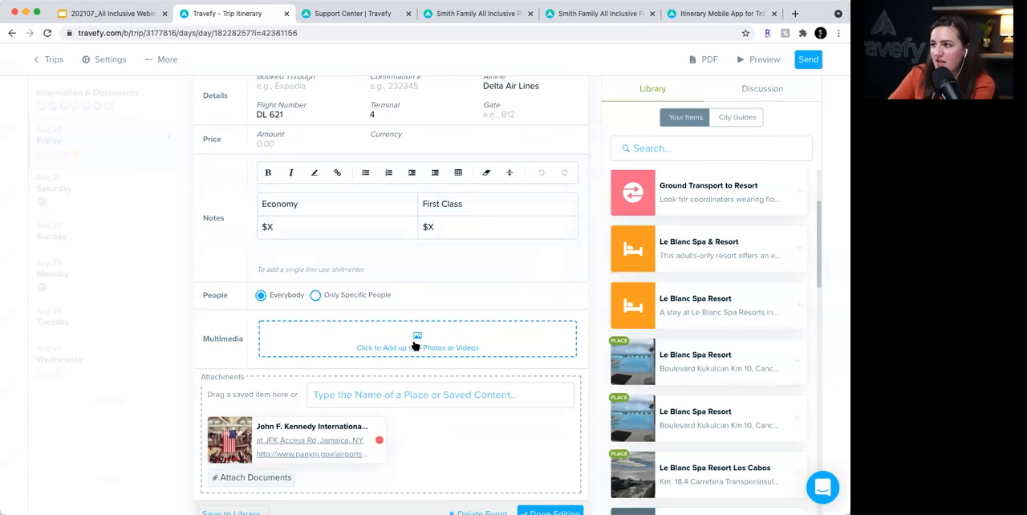
{"action": "scroll", "coordinate": [413, 341], "scroll_direction": "down", "scroll_amount": 1}
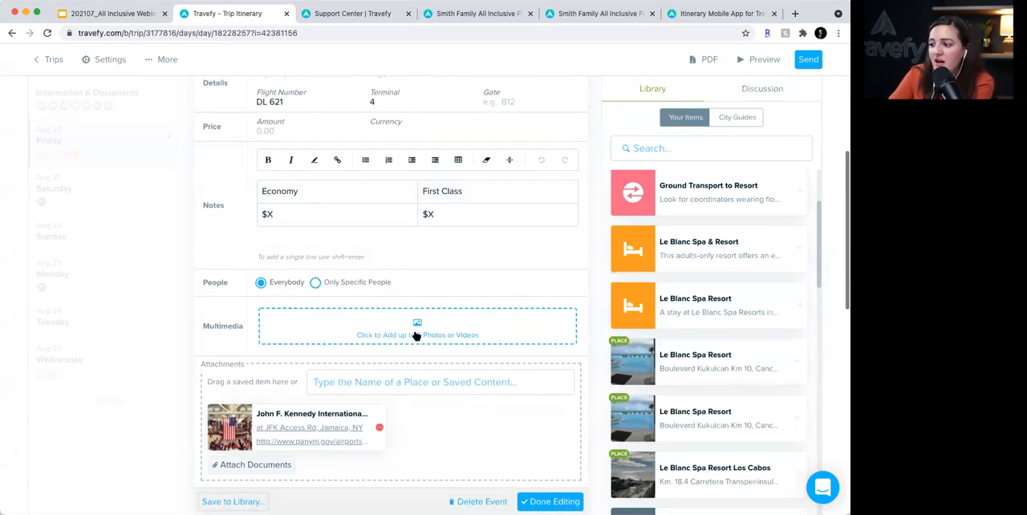
{"action": "scroll", "coordinate": [482, 418], "scroll_direction": "down", "scroll_amount": 1}
{"action": "left_click", "coordinate": [551, 486]}
{"action": "scroll", "coordinate": [453, 241], "scroll_direction": "up", "scroll_amount": 5}
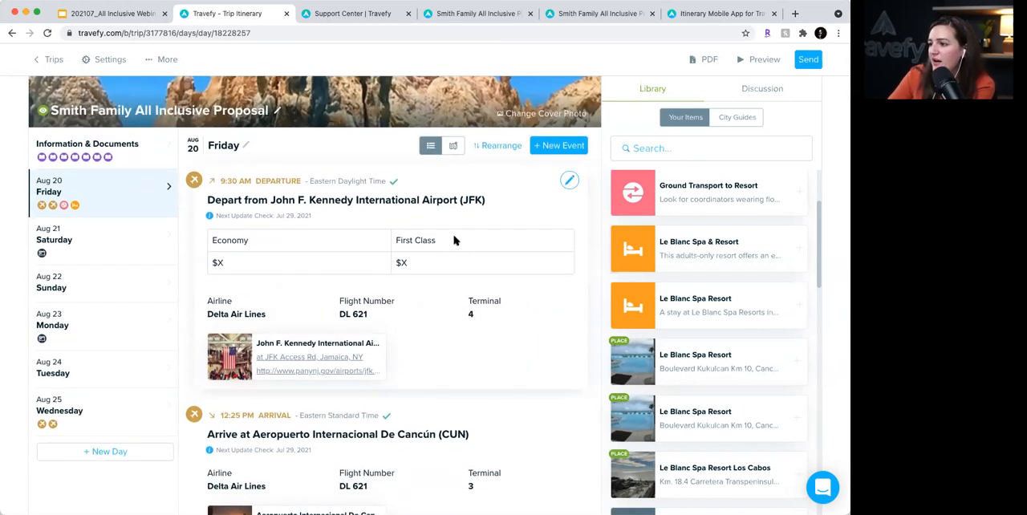
- Create a new untitled activity on Friday, August 20, with three landscape photos from the image database, and finish editing it
{"action": "left_click", "coordinate": [577, 148]}
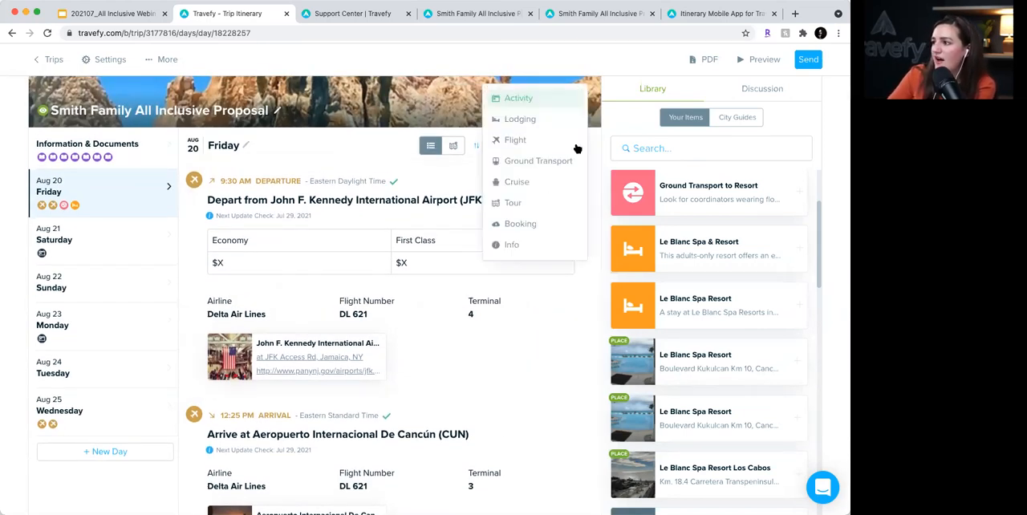
{"action": "left_click", "coordinate": [518, 98]}
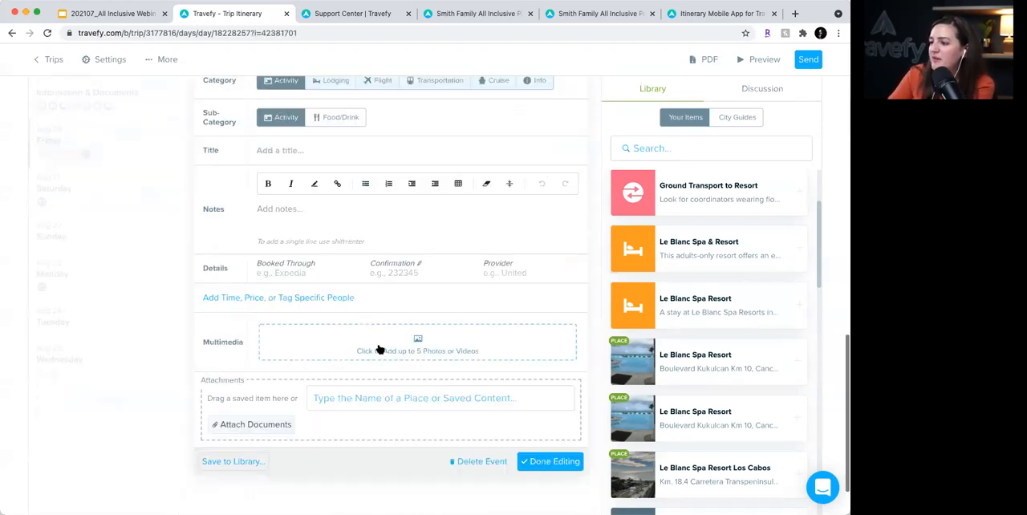
{"action": "left_click", "coordinate": [381, 350]}
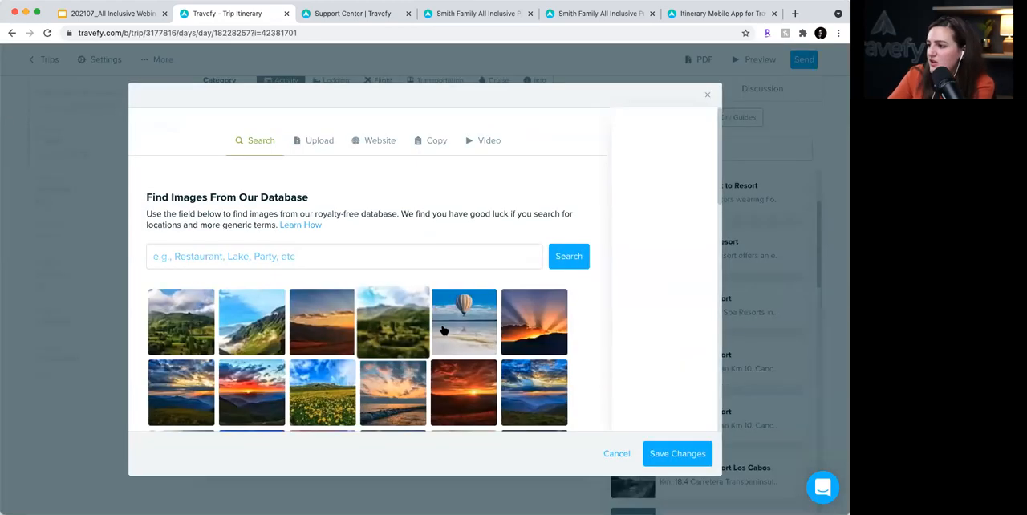
{"action": "left_click", "coordinate": [393, 392]}
{"action": "left_click", "coordinate": [255, 392]}
{"action": "left_click", "coordinate": [667, 453]}
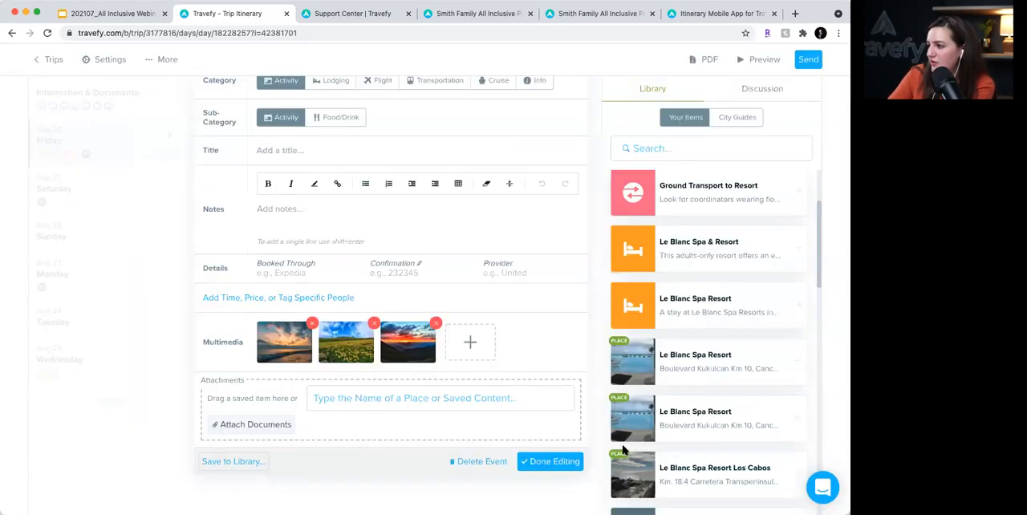
{"action": "left_click", "coordinate": [547, 464]}
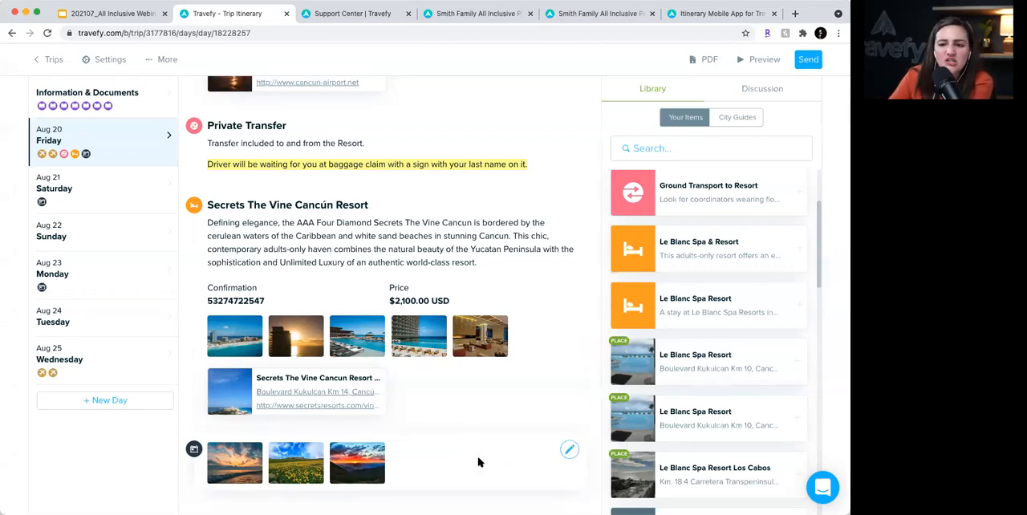
- Delete the untitled activity with the three landscape photos from August 20
{"action": "left_click", "coordinate": [569, 450]}
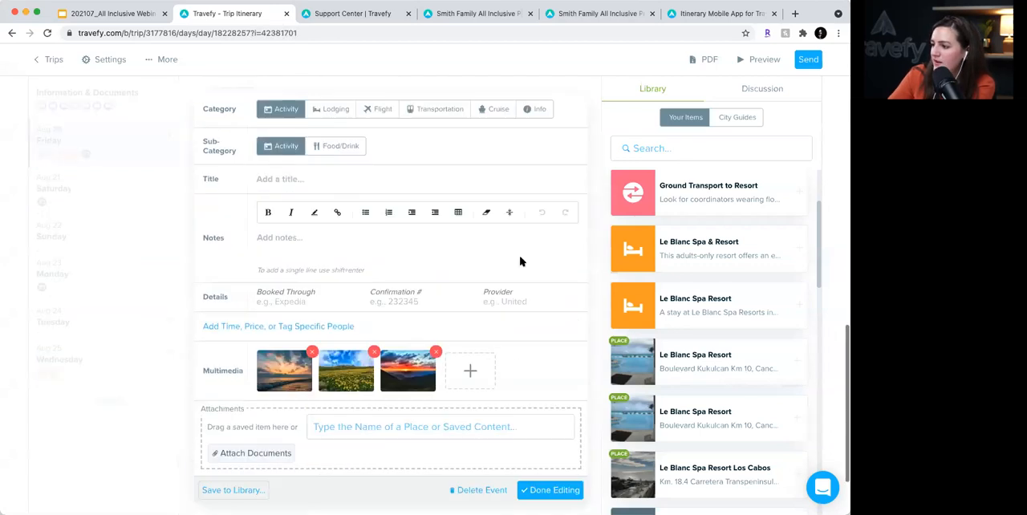
{"action": "left_click", "coordinate": [484, 406]}
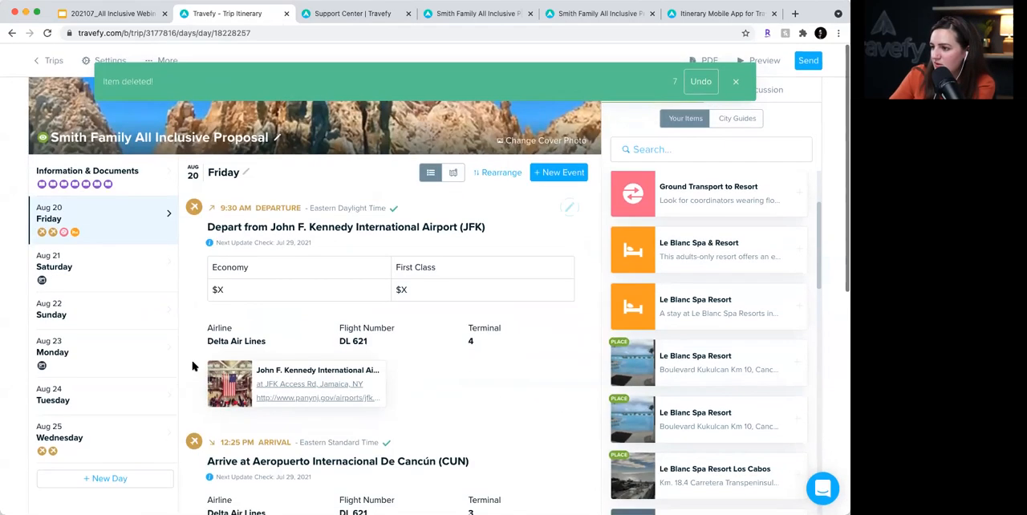
- Remove the Economy and First Class table from the JFK departure flight's notes and finish editing the flight
{"action": "left_click", "coordinate": [568, 206]}
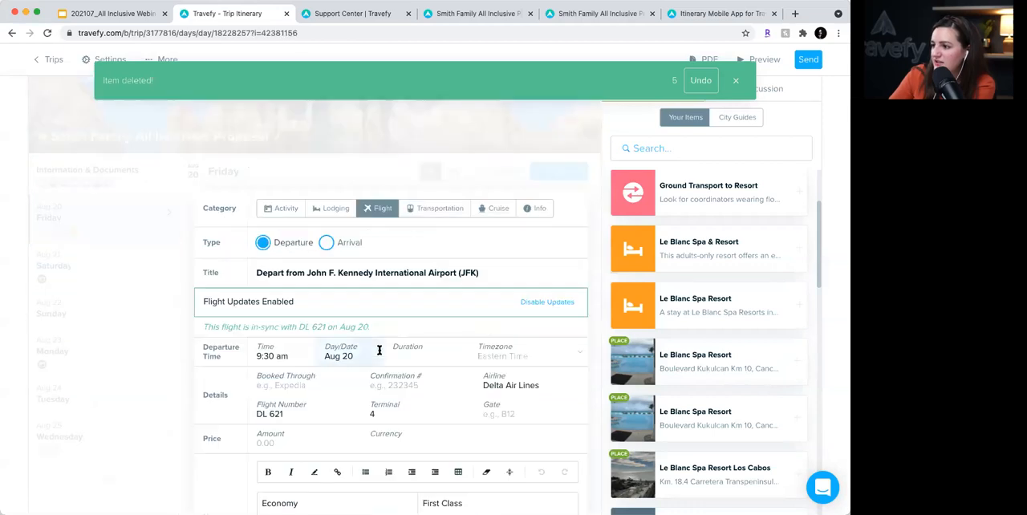
{"action": "left_click", "coordinate": [407, 341]}
{"action": "double_click", "coordinate": [303, 330]}
{"action": "left_click", "coordinate": [425, 343]}
{"action": "left_click", "coordinate": [573, 304]}
{"action": "left_click", "coordinate": [531, 328]}
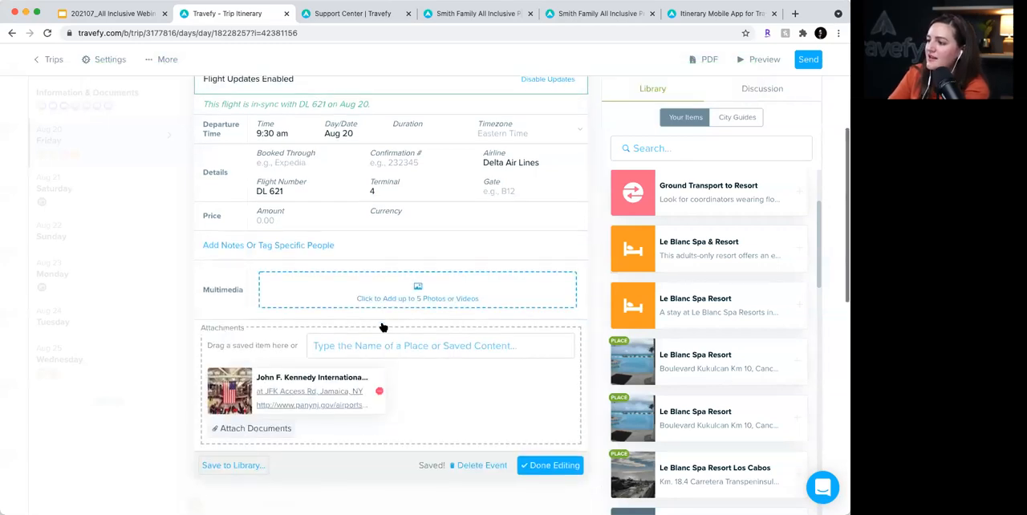
{"action": "left_click", "coordinate": [550, 432]}
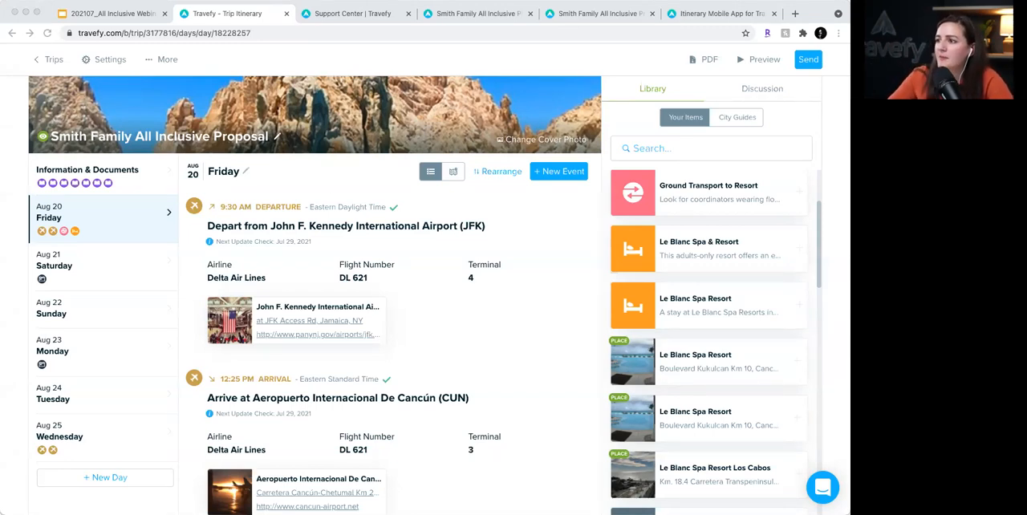
- Leave the trip for the library and create a new form as a library item
{"action": "left_click", "coordinate": [39, 60]}
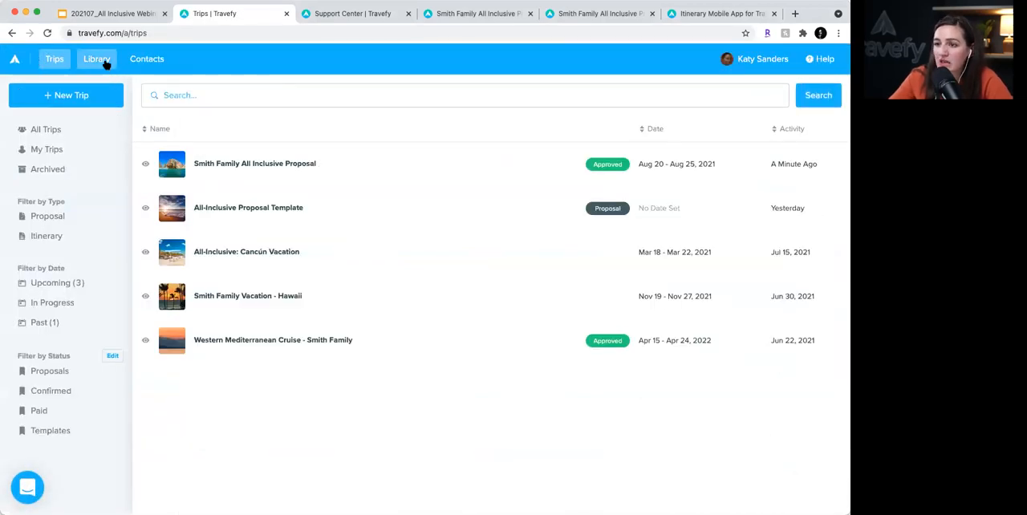
{"action": "left_click", "coordinate": [104, 62]}
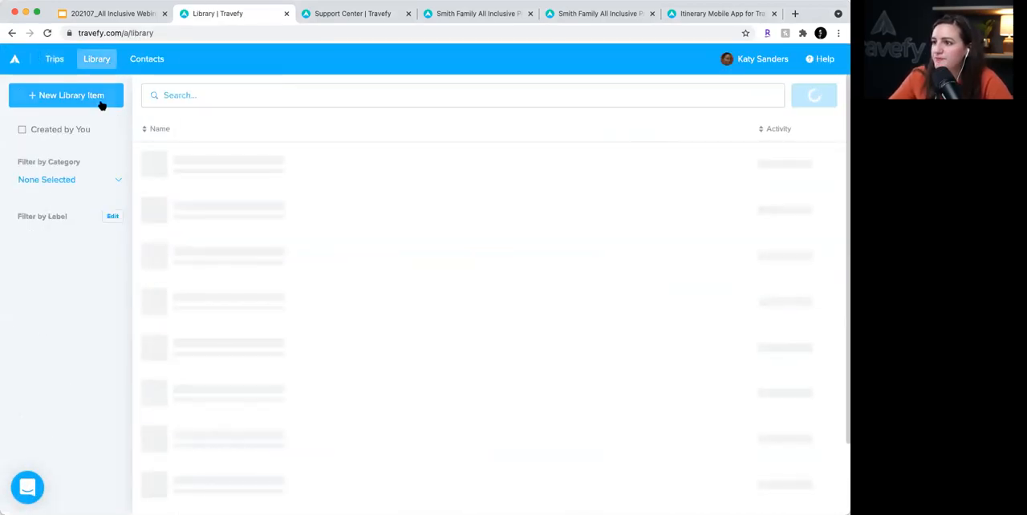
{"action": "left_click", "coordinate": [102, 100]}
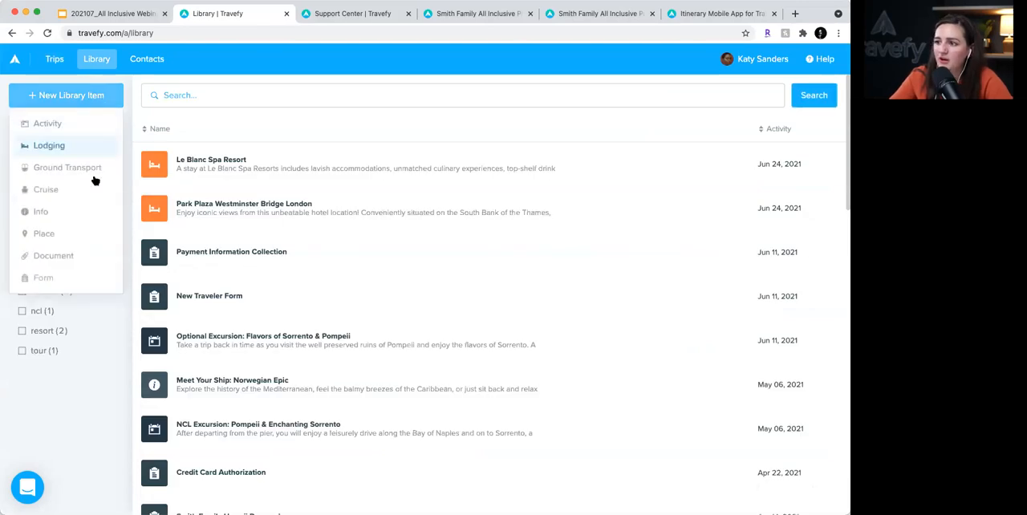
{"action": "left_click", "coordinate": [88, 286]}
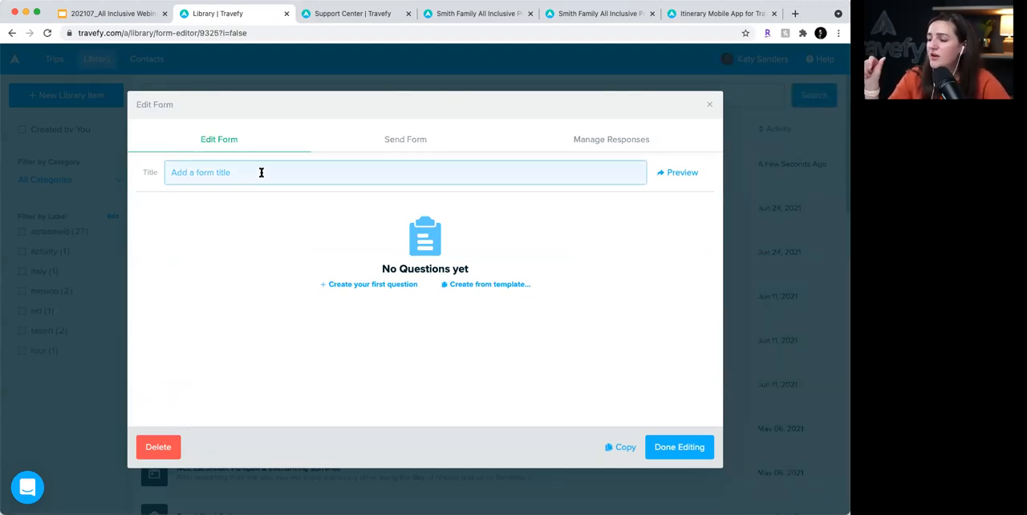
- Title the new form "Registration Form" and add the first question "What is your name?"
{"action": "left_click", "coordinate": [260, 172]}
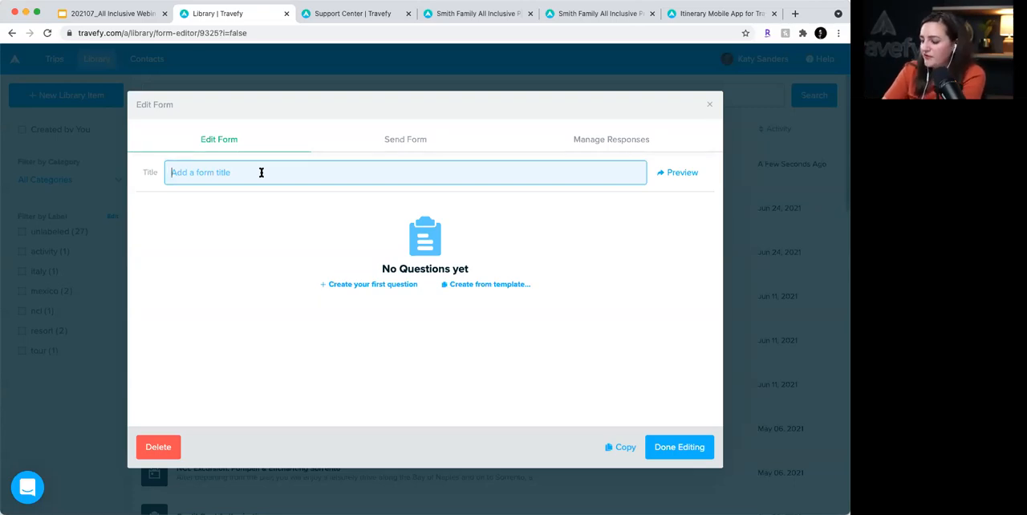
{"action": "type", "text": "Regis"}
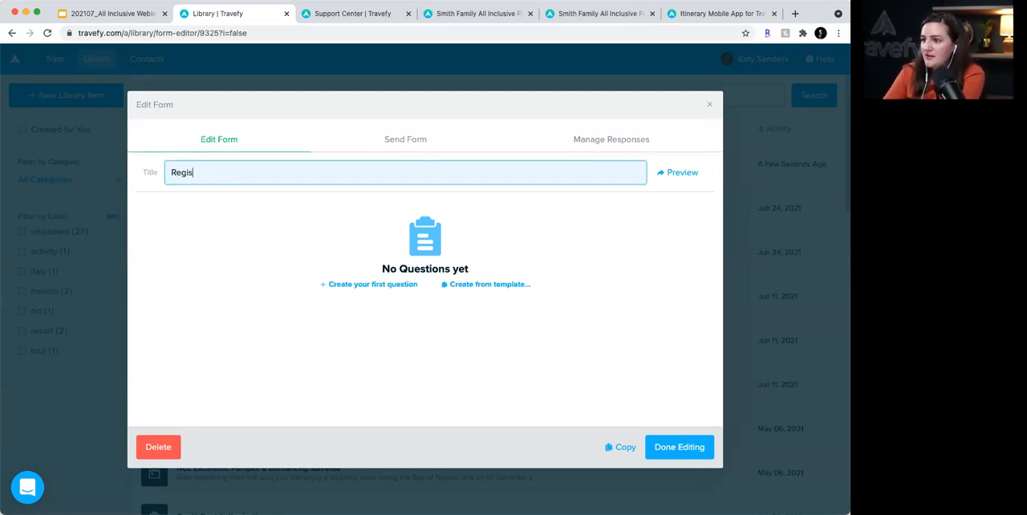
{"action": "type", "text": "tration Form"}
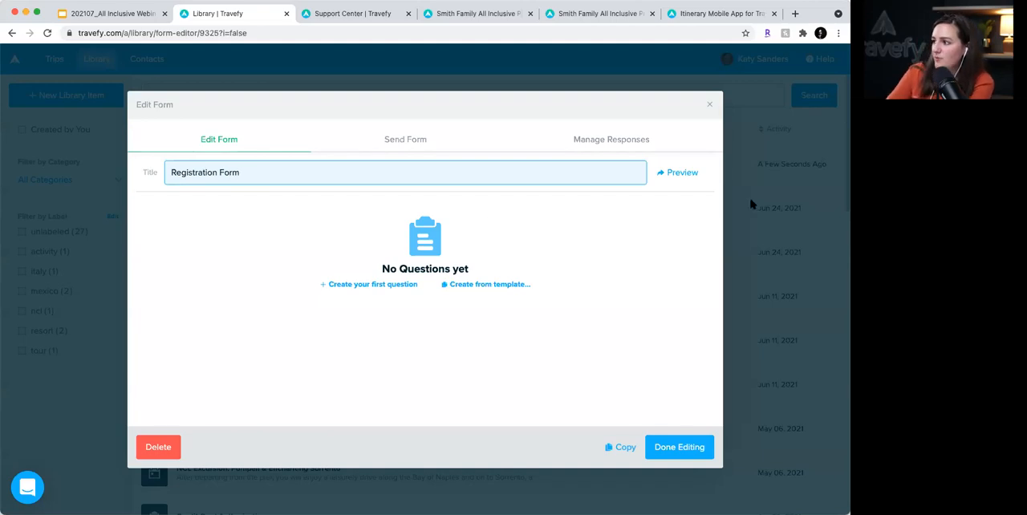
{"action": "left_click", "coordinate": [397, 285]}
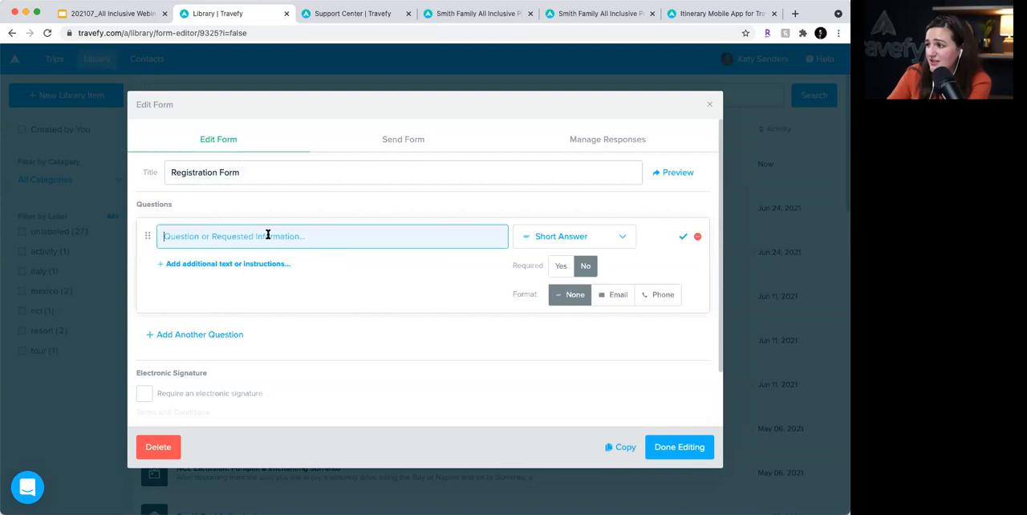
{"action": "type", "text": "What is your first"}
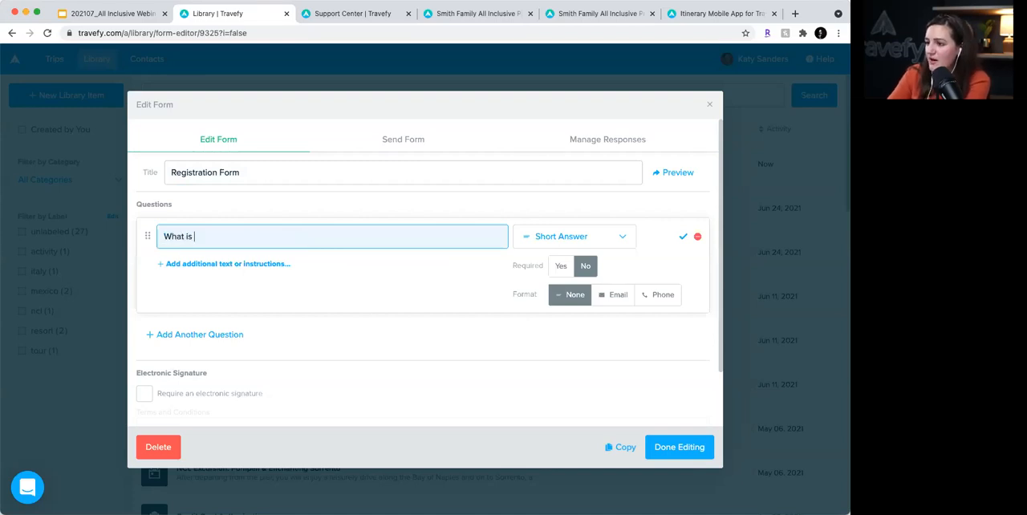
{"action": "key", "text": "BackSpace"}
{"action": "key", "text": "BackSpace"}
{"action": "key", "text": "BackSpace"}
{"action": "key", "text": "BackSpace"}
{"action": "type", "text": "name?"}
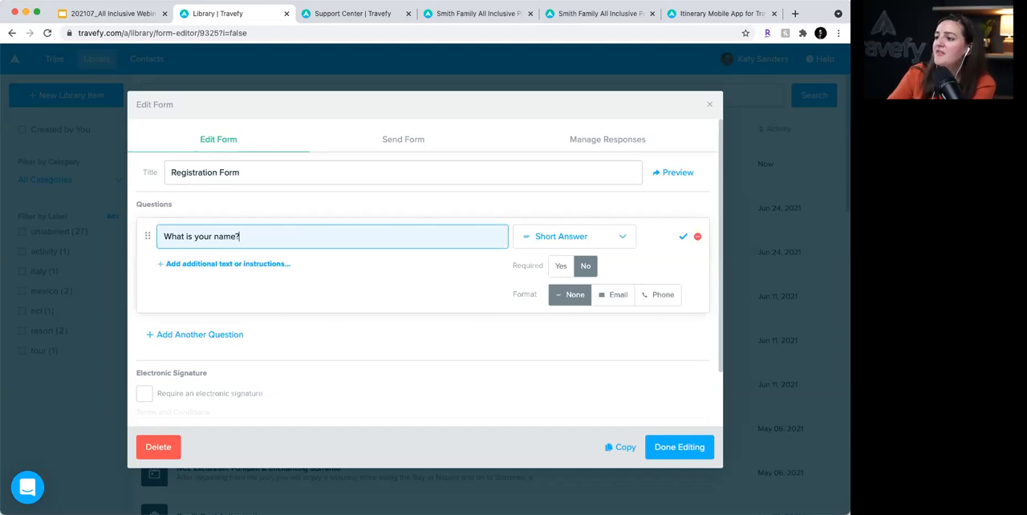
- Make the name question a required short answer, trying the Email and Phone formats before choosing None
{"action": "left_click", "coordinate": [611, 237]}
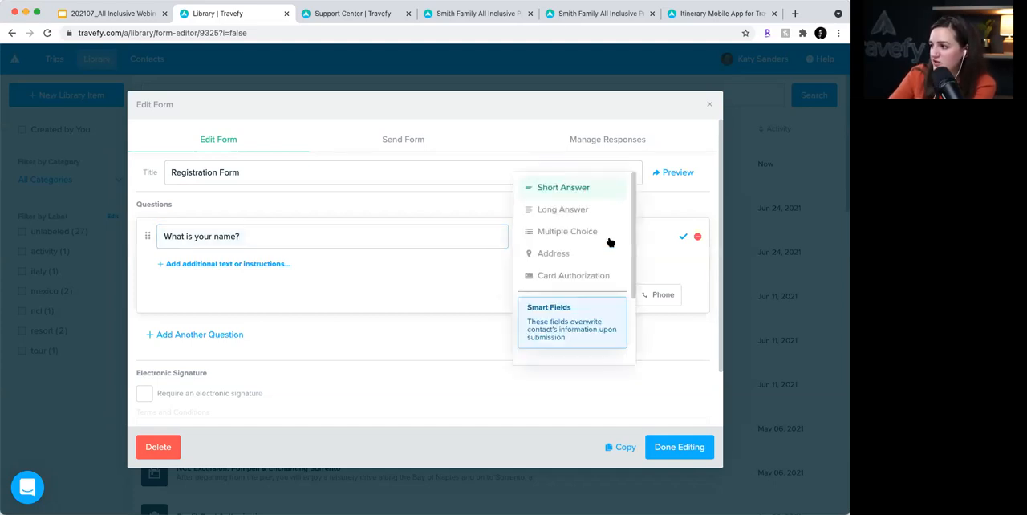
{"action": "left_click", "coordinate": [446, 281]}
{"action": "left_click", "coordinate": [559, 267]}
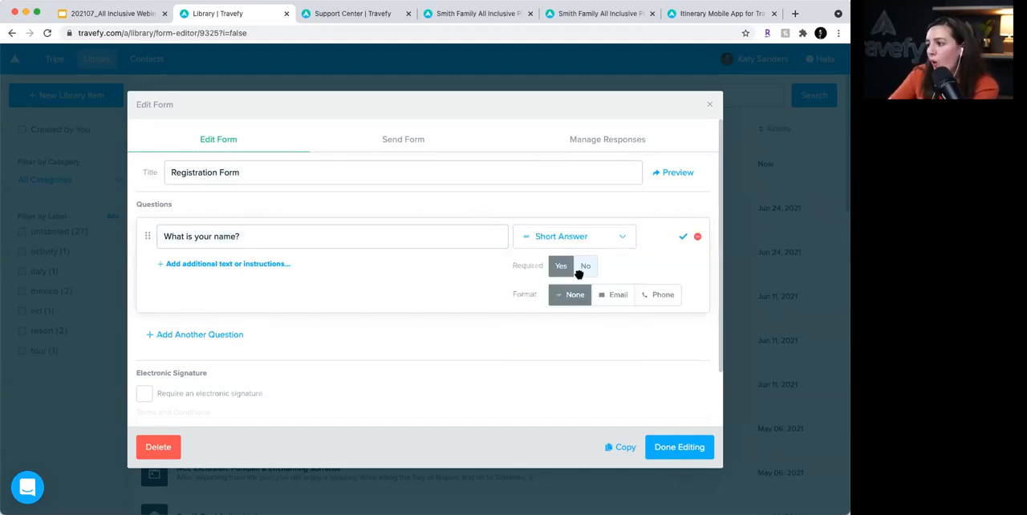
{"action": "left_click", "coordinate": [617, 297]}
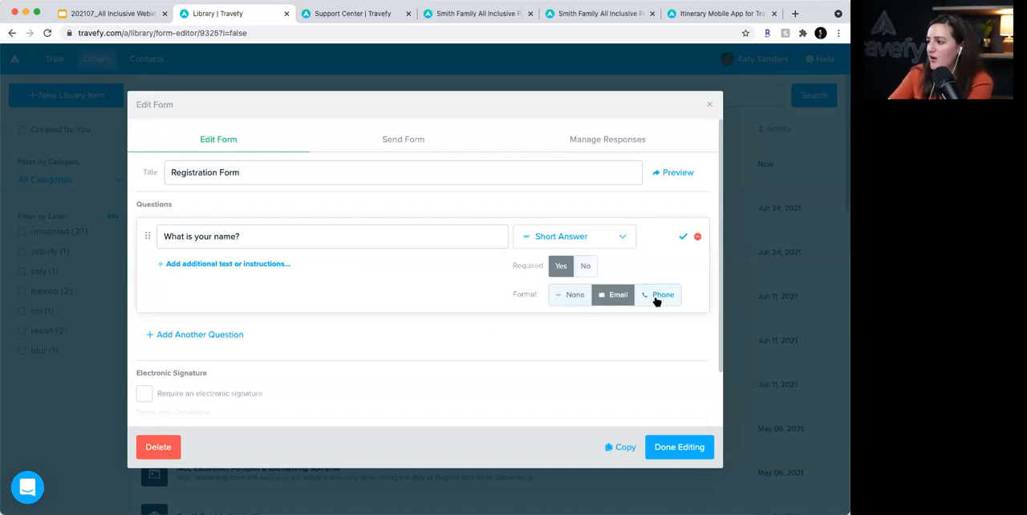
{"action": "left_click", "coordinate": [658, 297]}
{"action": "left_click", "coordinate": [566, 294]}
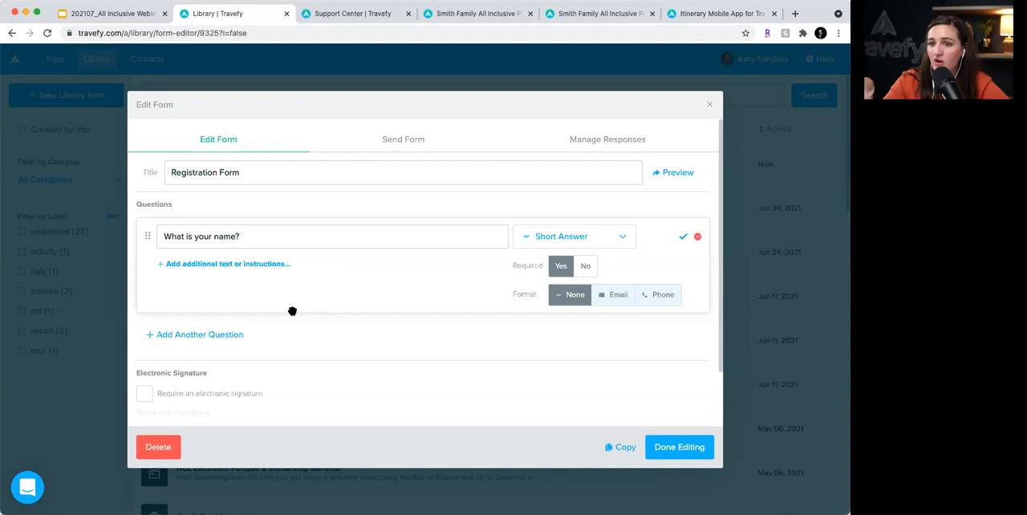
- Delete the Registration Form and create another new form as a library item
{"action": "left_click", "coordinate": [170, 447]}
{"action": "left_click", "coordinate": [103, 96]}
{"action": "left_click", "coordinate": [100, 274]}
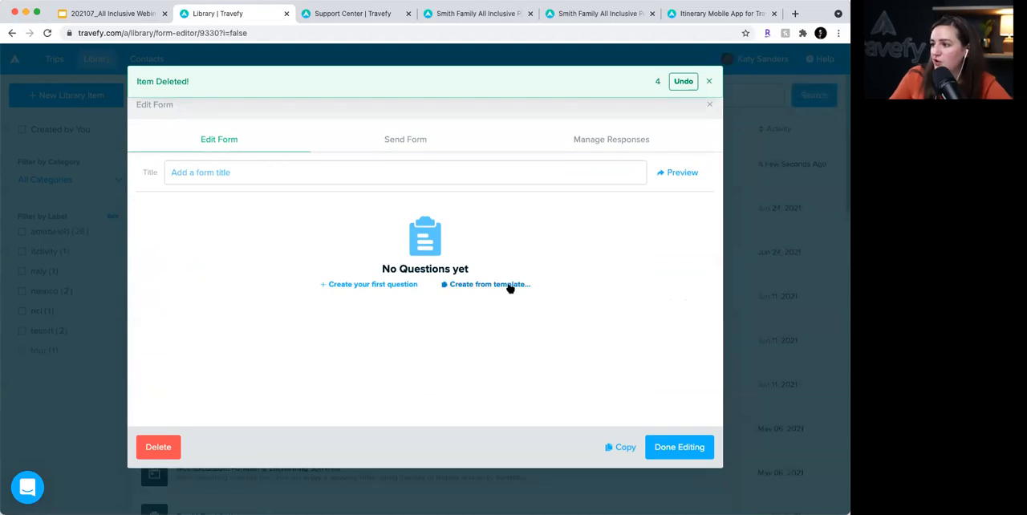
- Look through the templates offered for creating the new form and close the list without choosing one
{"action": "left_click", "coordinate": [510, 288]}
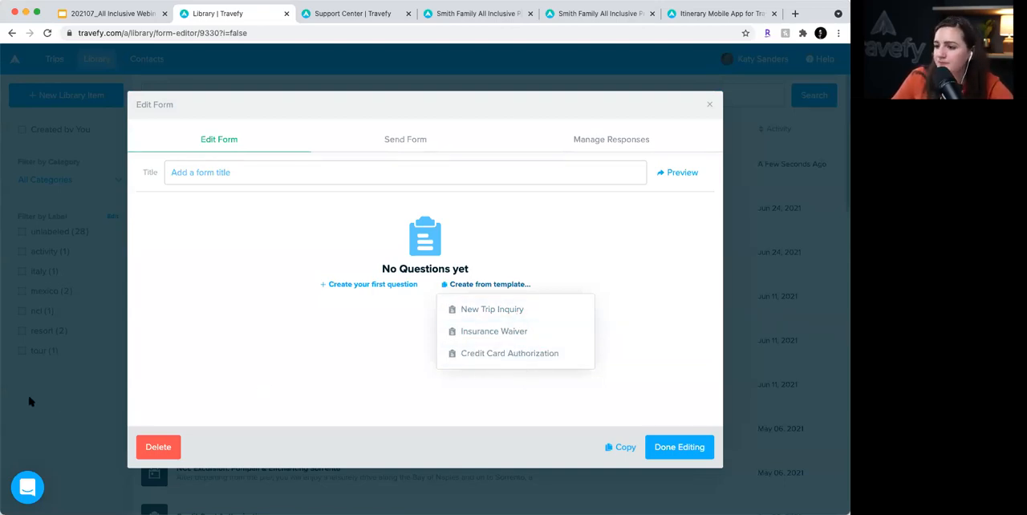
{"action": "left_click", "coordinate": [273, 405]}
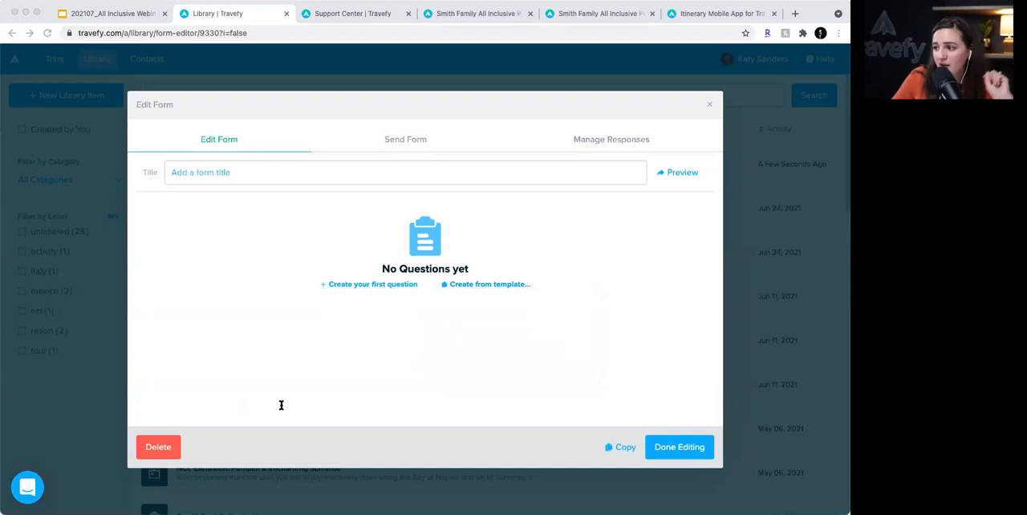
{"action": "left_click", "coordinate": [642, 365]}
{"action": "left_click", "coordinate": [430, 407]}
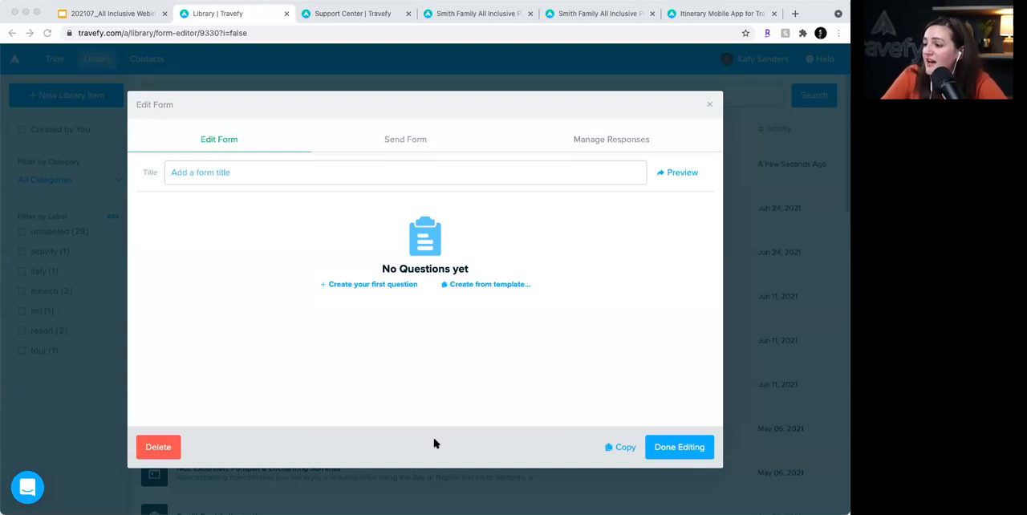
- Leave the form for the trips list, open the Smith Family All Inclusive Proposal and start editing Friday's JFK departure flight
{"action": "left_click", "coordinate": [239, 59]}
{"action": "left_click", "coordinate": [239, 58]}
{"action": "left_click", "coordinate": [54, 58]}
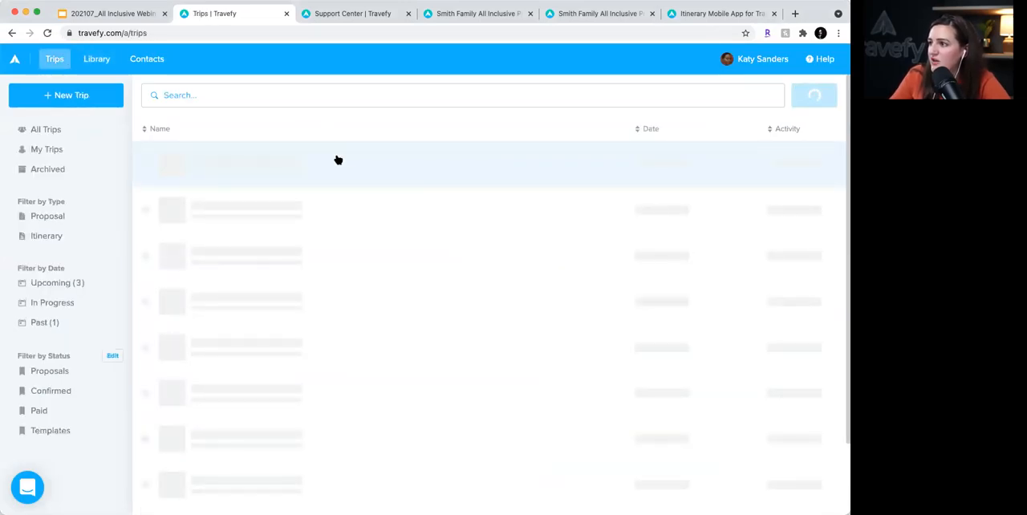
{"action": "left_click", "coordinate": [672, 168]}
{"action": "left_click", "coordinate": [697, 159]}
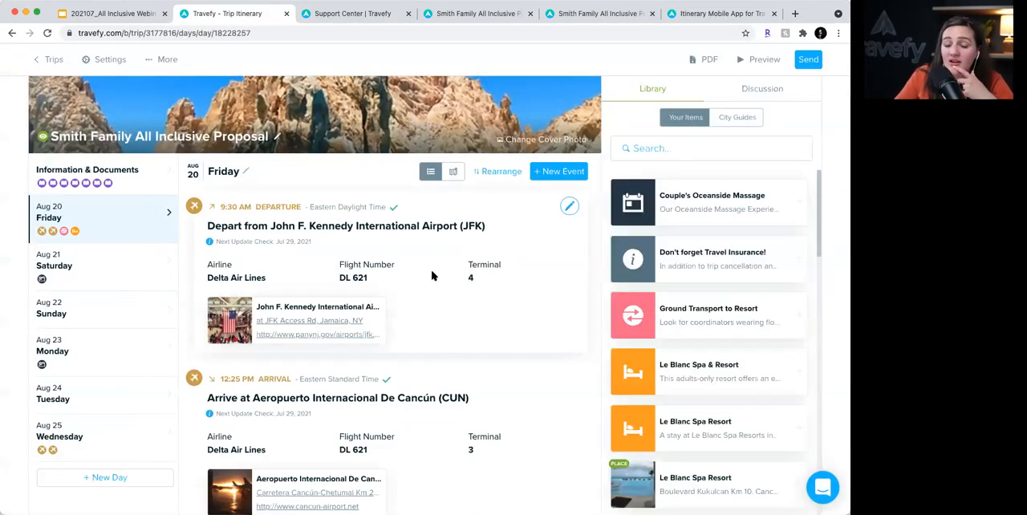
{"action": "left_click", "coordinate": [568, 208]}
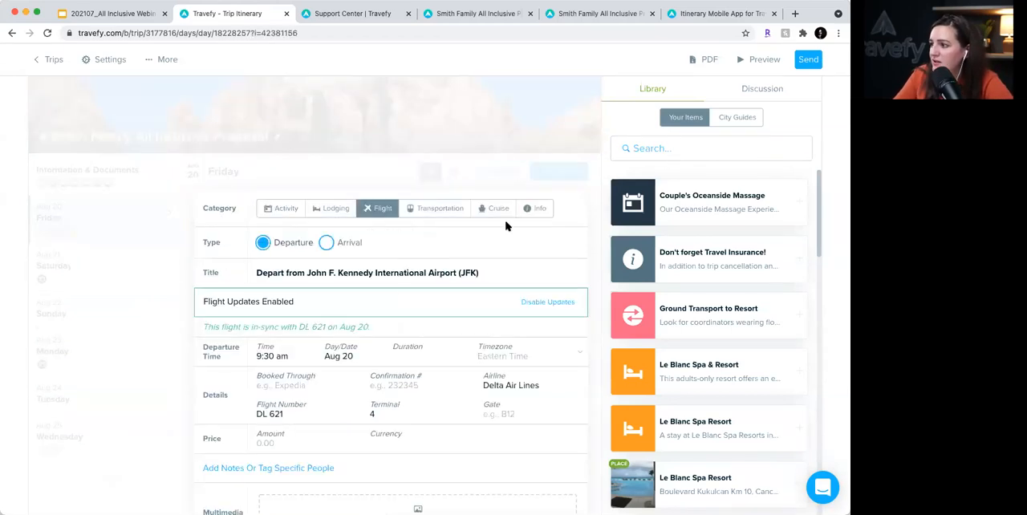
{"action": "scroll", "coordinate": [386, 296], "scroll_direction": "down", "scroll_amount": 2}
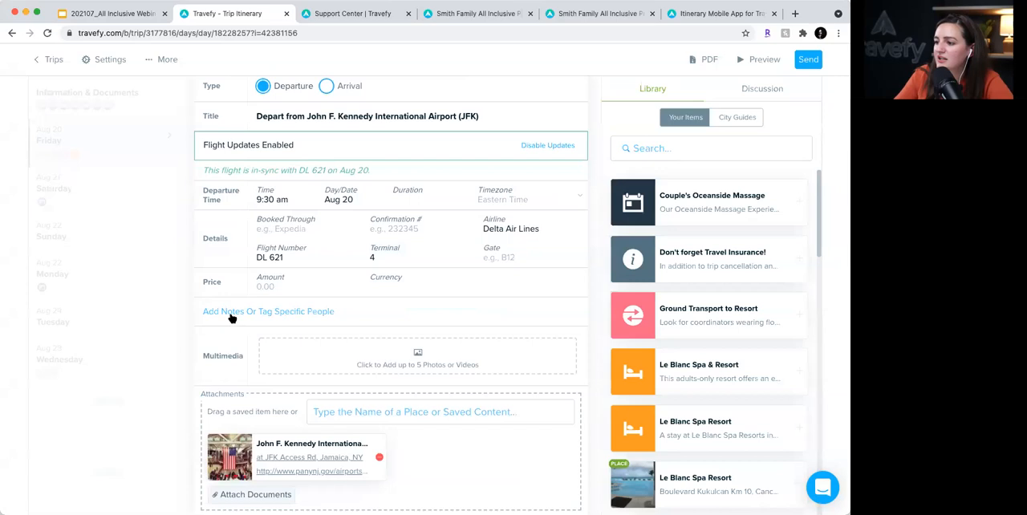
- Enter "Book here!" in the JFK departure flight's notes and open the link settings for that text
{"action": "left_click", "coordinate": [230, 315]}
{"action": "left_click", "coordinate": [339, 316]}
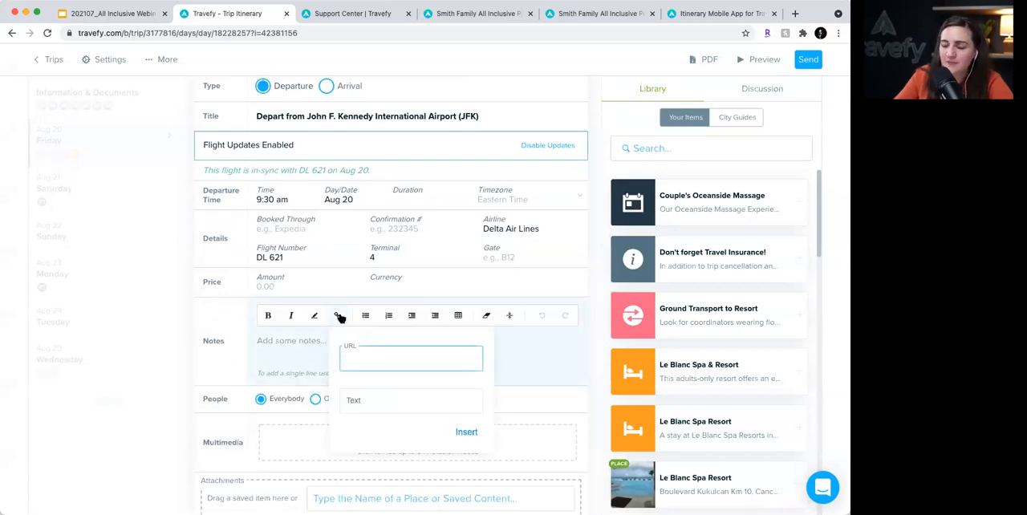
{"action": "left_click", "coordinate": [287, 343]}
{"action": "type", "text": "Book here!"}
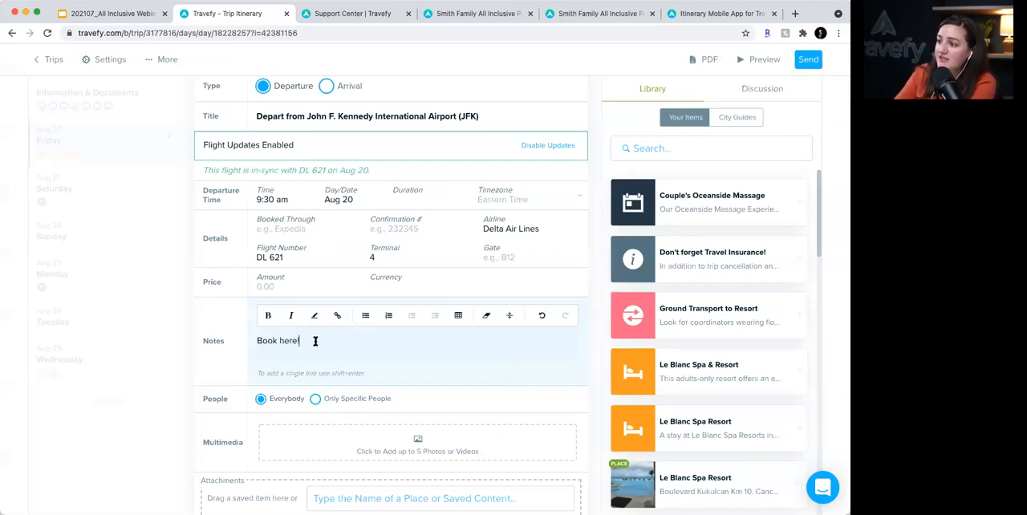
{"action": "left_click_drag", "start_coordinate": [314, 342], "coordinate": [239, 337]}
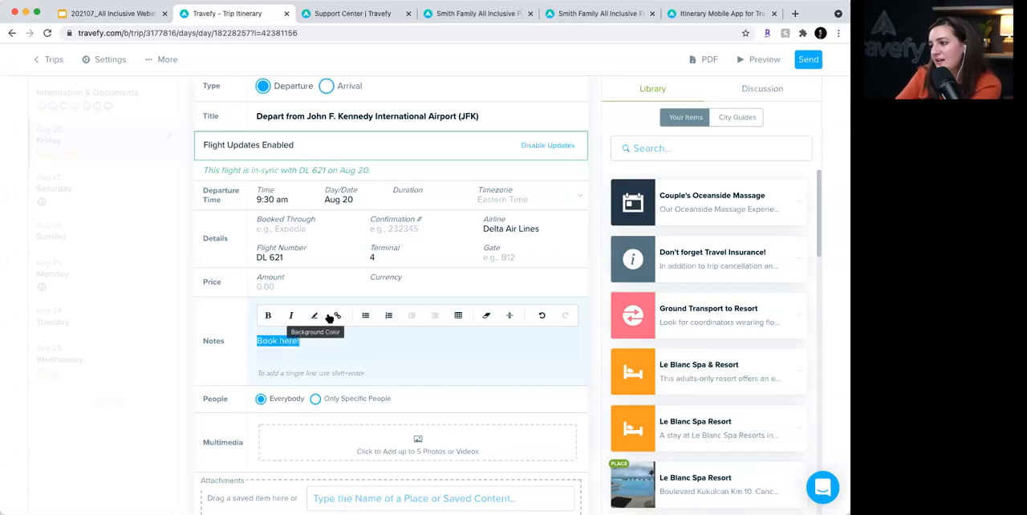
{"action": "left_click", "coordinate": [335, 316]}
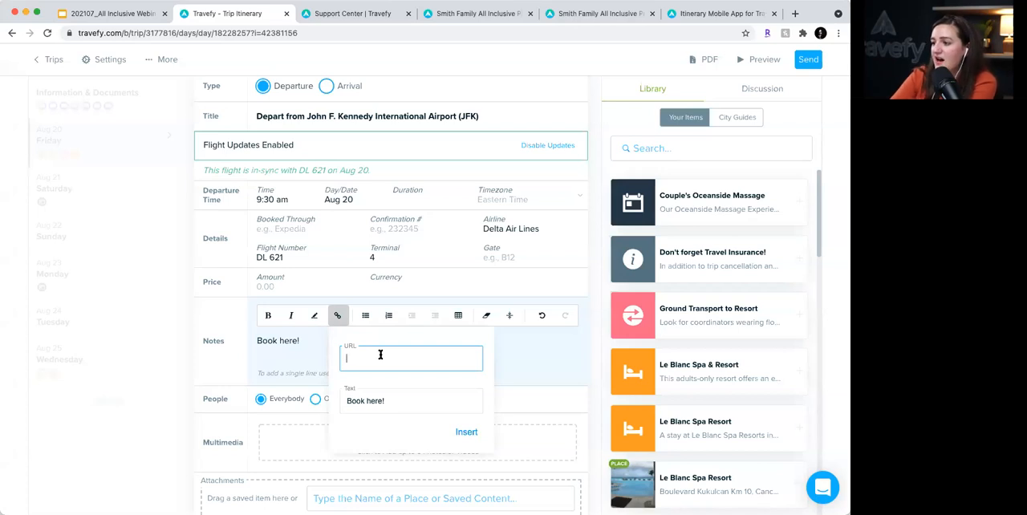
- Cancel the link and delete the "Book here!" text from the flight's notes
{"action": "left_click", "coordinate": [294, 344]}
{"action": "left_click_drag", "start_coordinate": [302, 340], "coordinate": [247, 337]}
{"action": "key", "text": "BackSpace"}
{"action": "scroll", "coordinate": [247, 337], "scroll_direction": "down", "scroll_amount": 3}
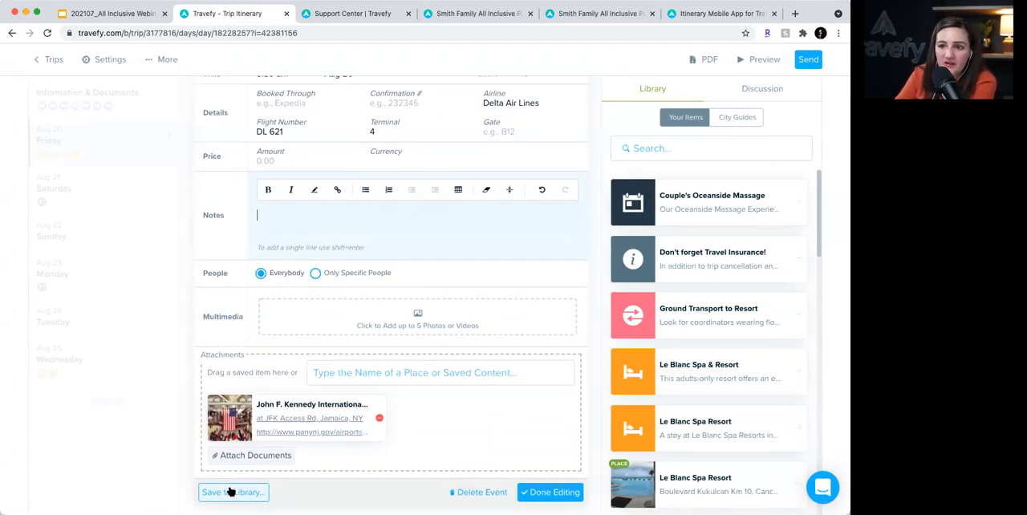
{"action": "left_click", "coordinate": [3, 432]}
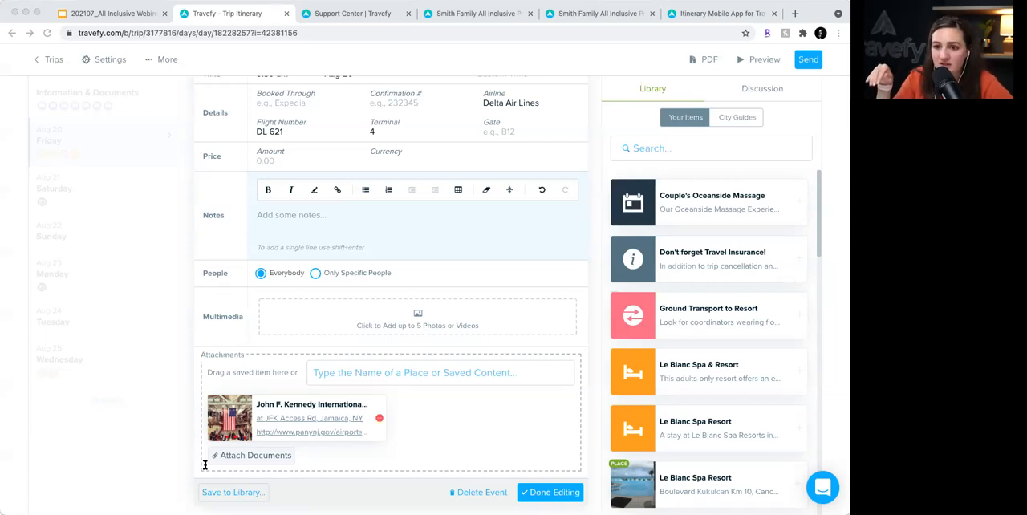
{"action": "left_click", "coordinate": [312, 62]}
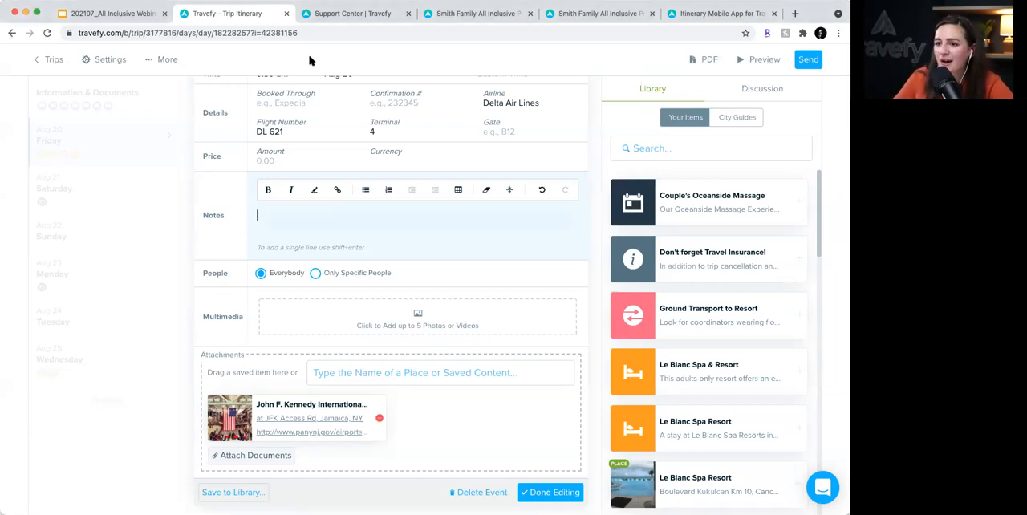
{"action": "key", "text": "super+Tab"}
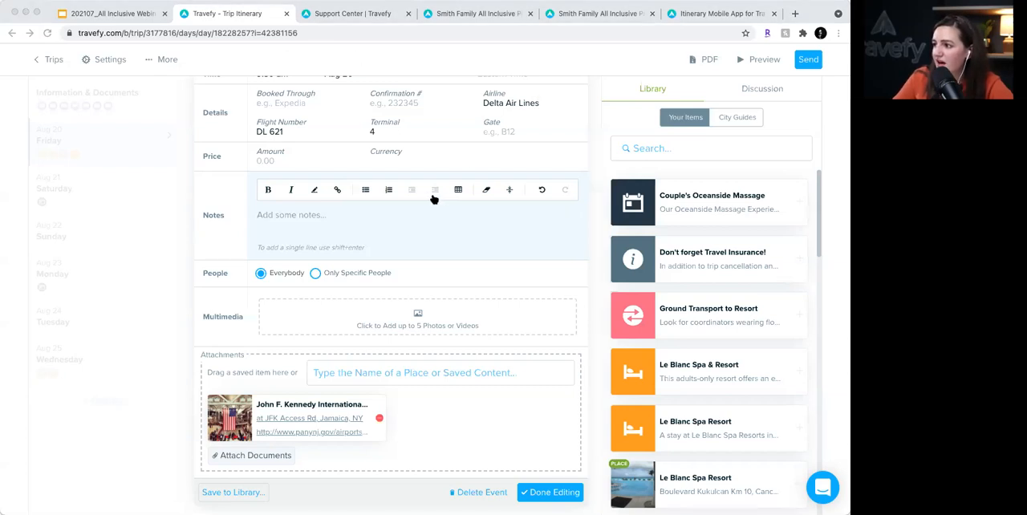
{"action": "key", "text": "super+Tab"}
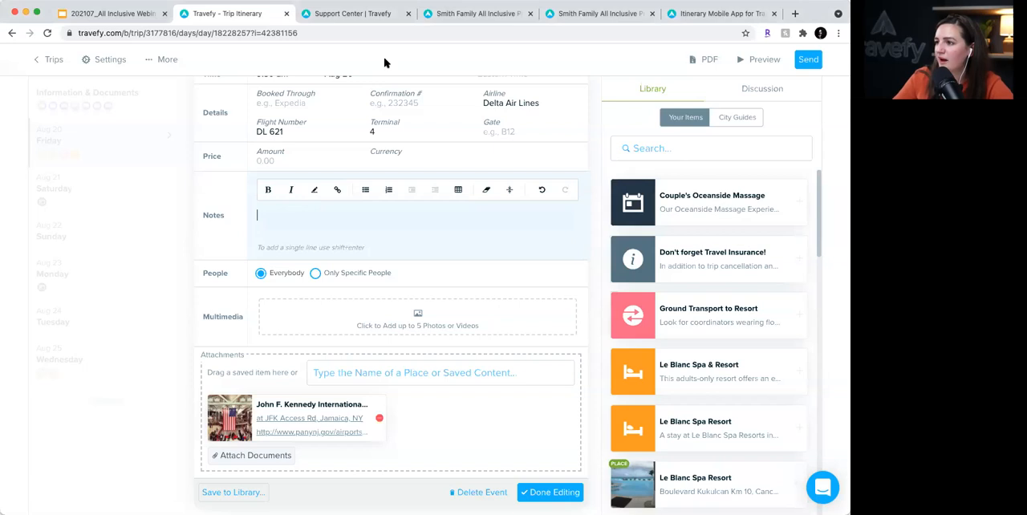
- Close the flight's editing form, leave the trip and reopen the untitled form in the library
{"action": "left_click", "coordinate": [115, 138]}
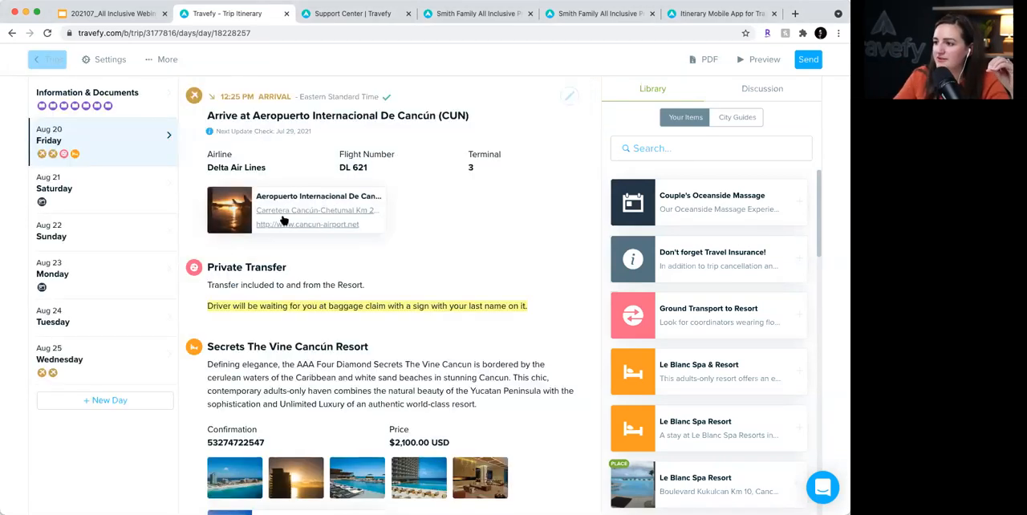
{"action": "left_click", "coordinate": [49, 60]}
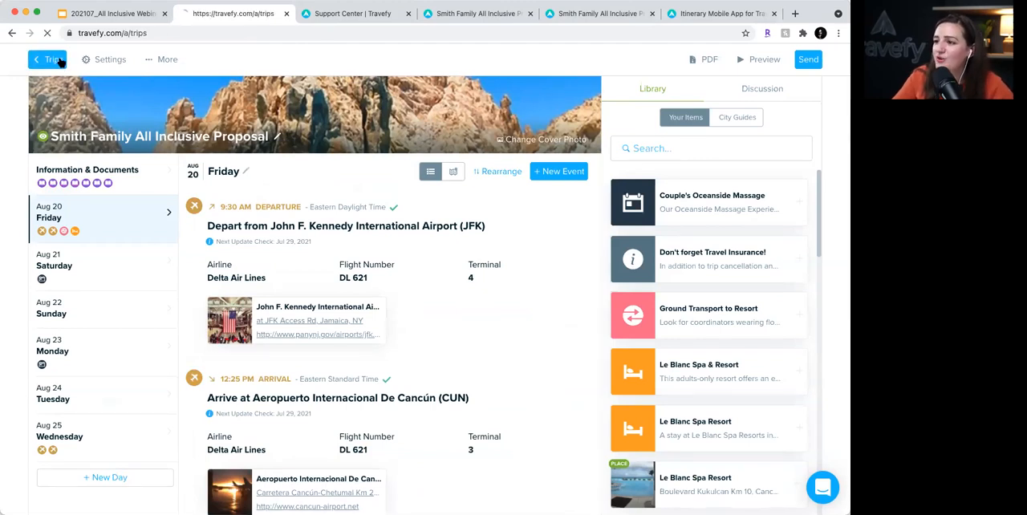
{"action": "left_click", "coordinate": [97, 61]}
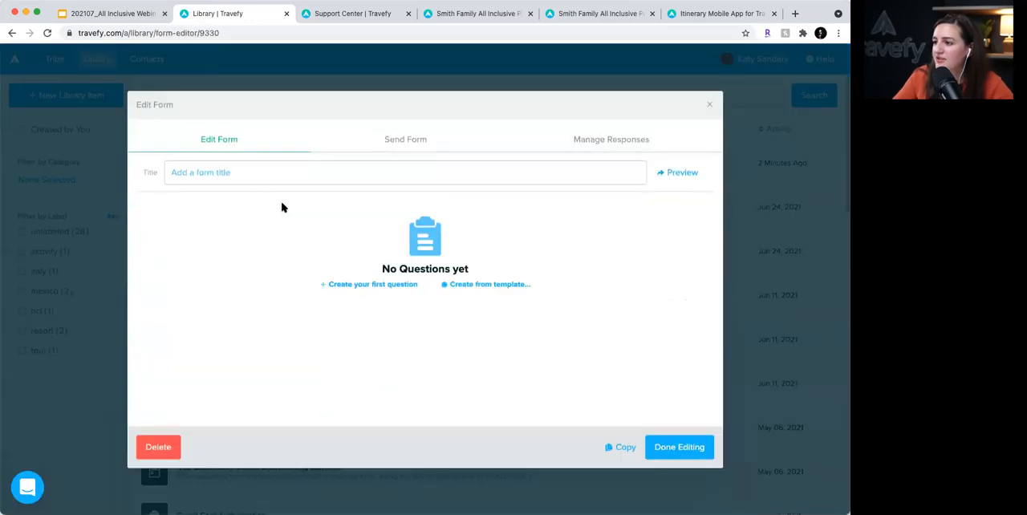
- Title the form "Proposal Options" and add the first question "What is your email?"
{"action": "type", "text": "Proposal Options"}
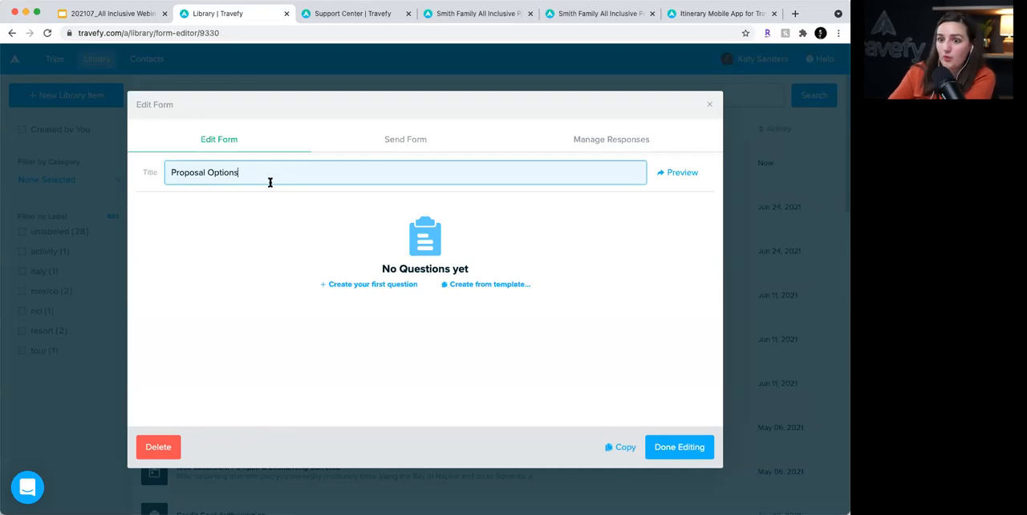
{"action": "left_click", "coordinate": [366, 283]}
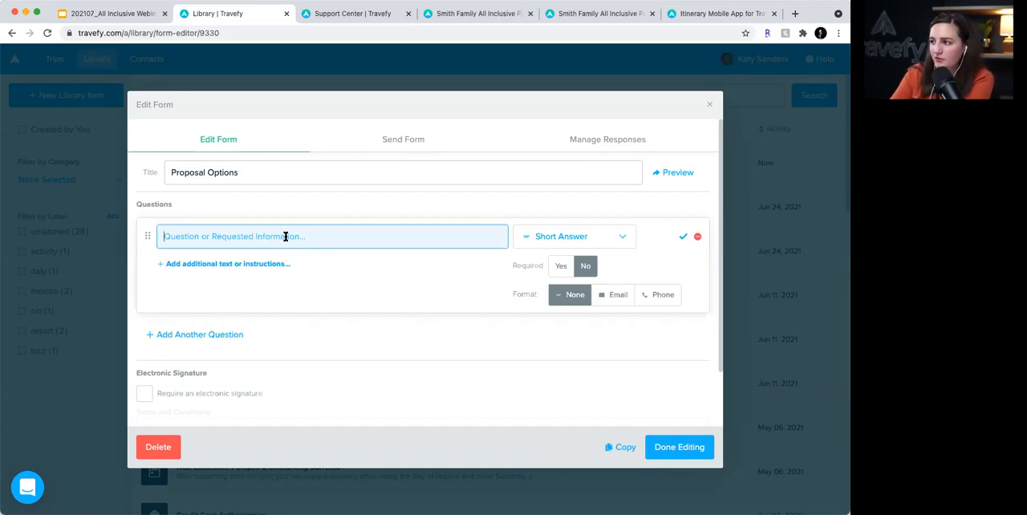
{"action": "type", "text": "What is your email"}
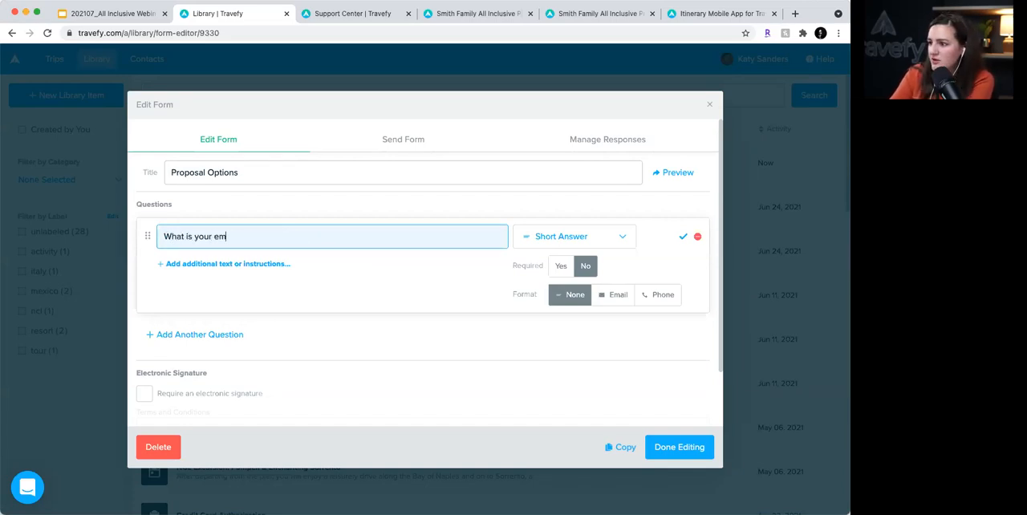
- Keep the email question as a short answer, set its format to Email and make it required
{"action": "left_click", "coordinate": [570, 234]}
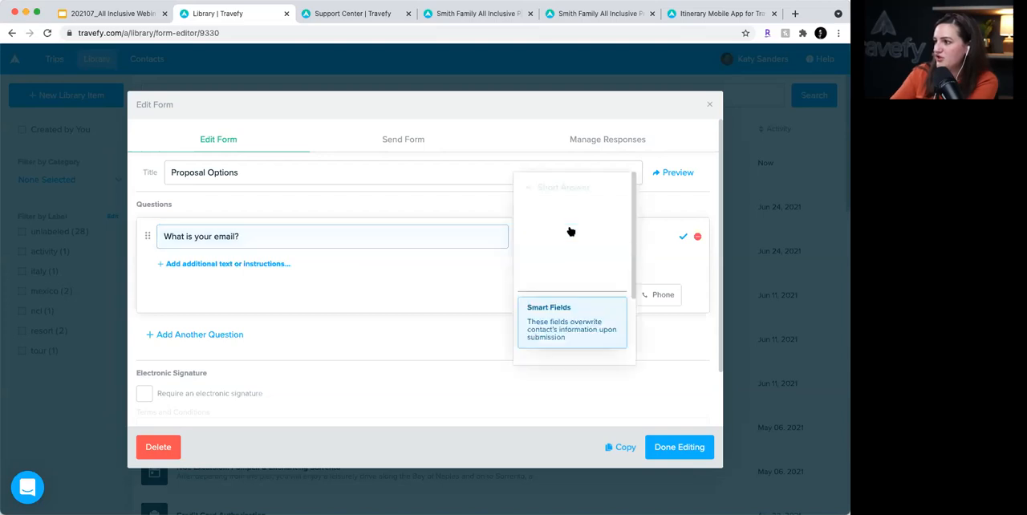
{"action": "left_click", "coordinate": [486, 257]}
{"action": "left_click", "coordinate": [614, 295]}
{"action": "left_click", "coordinate": [555, 266]}
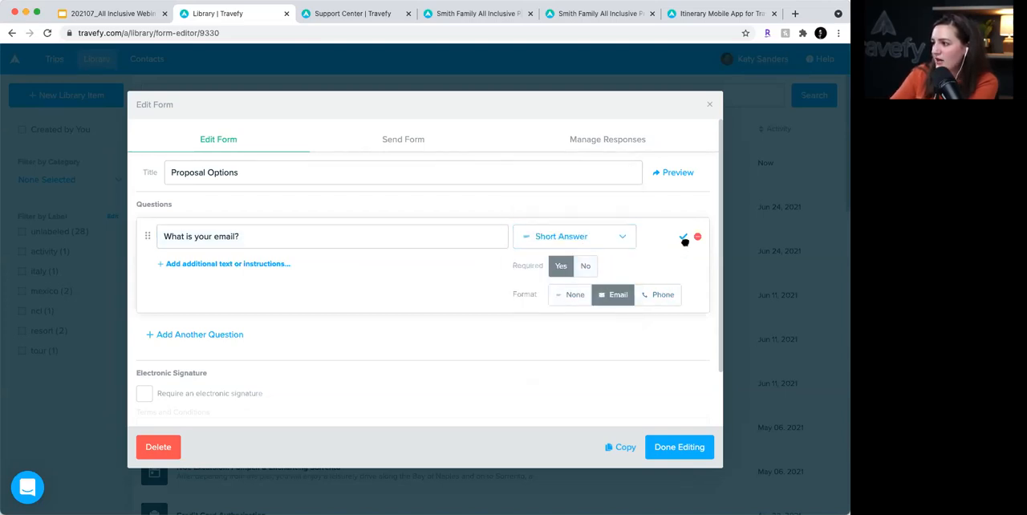
- Save the email question and add the question "What resort are you choosing?" as Multiple Choice
{"action": "left_click", "coordinate": [683, 236]}
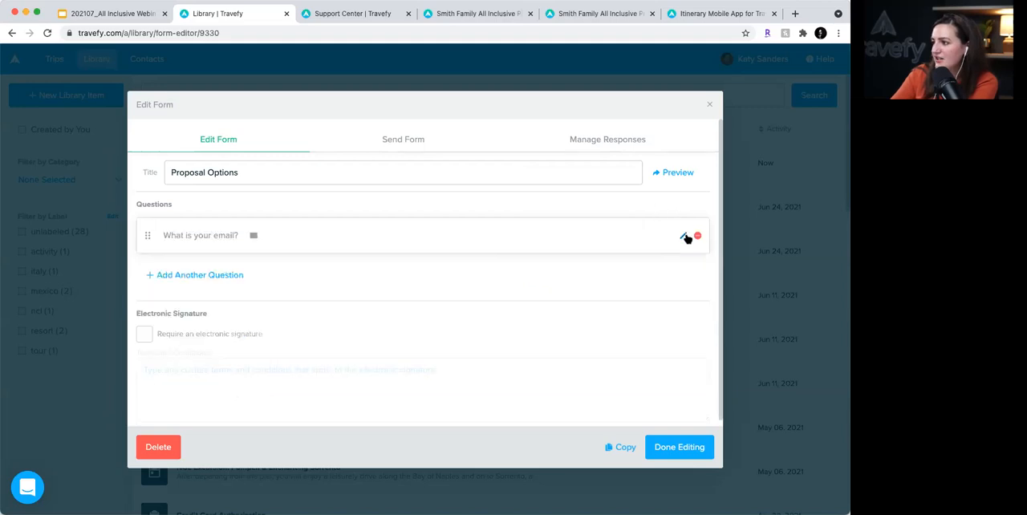
{"action": "left_click", "coordinate": [214, 276]}
{"action": "type", "text": "Wha"}
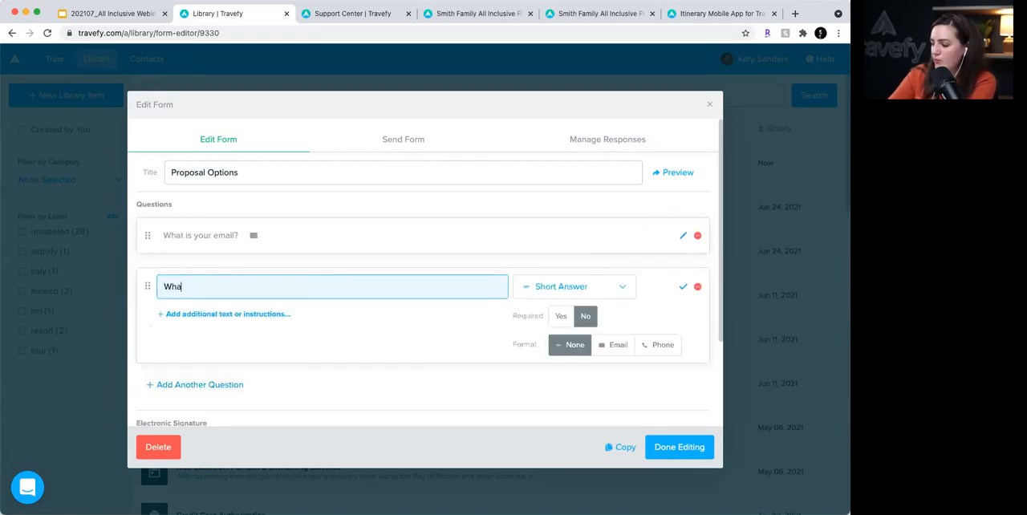
{"action": "type", "text": "t resort are you choosing?"}
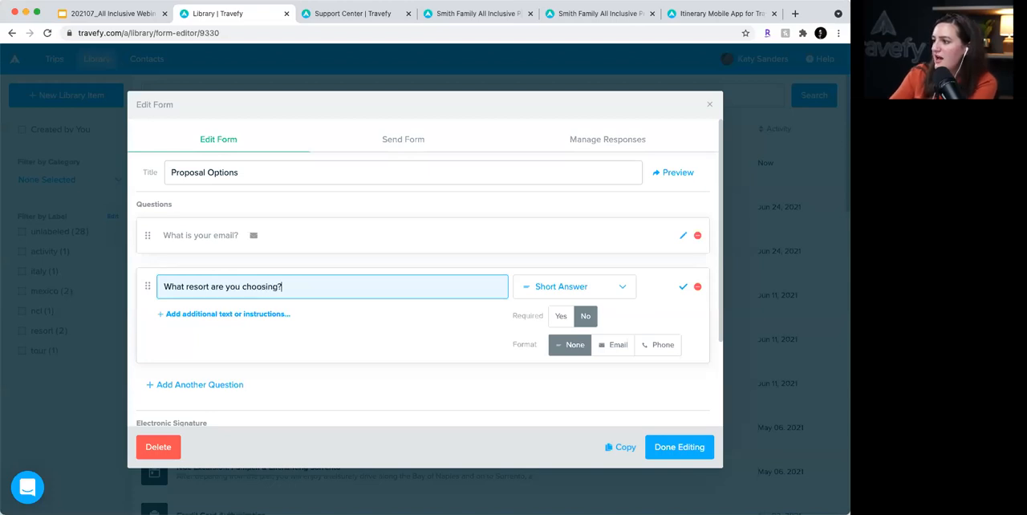
{"action": "left_click", "coordinate": [596, 294]}
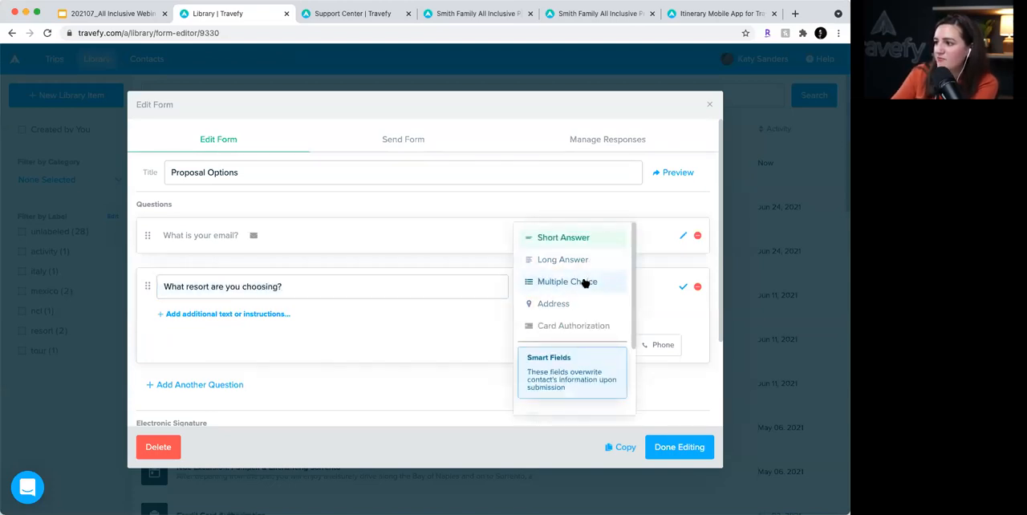
{"action": "left_click", "coordinate": [585, 283]}
- Add the answer options "Le Blanc Spa" and "Secrets Vine" to the resort question
{"action": "left_click", "coordinate": [200, 346]}
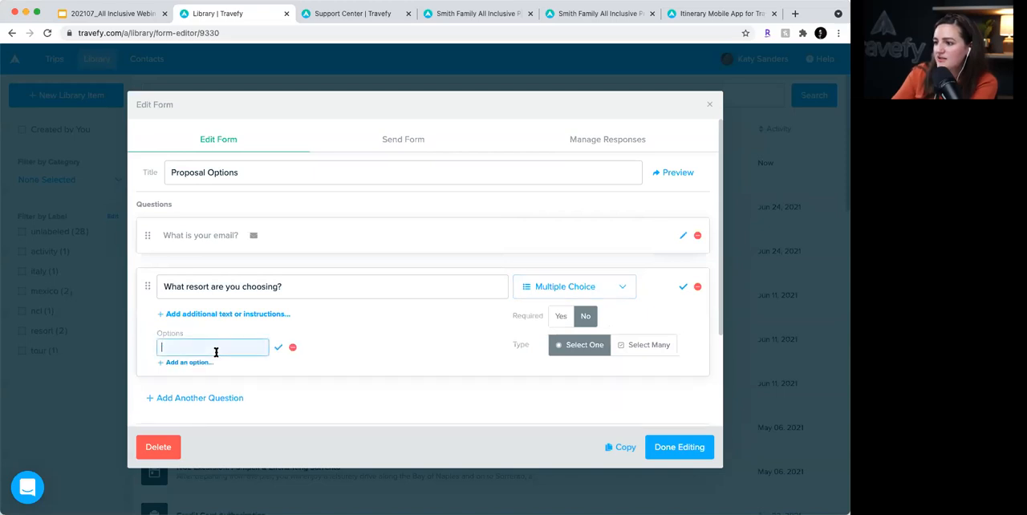
{"action": "type", "text": "Le Blanc Spo"}
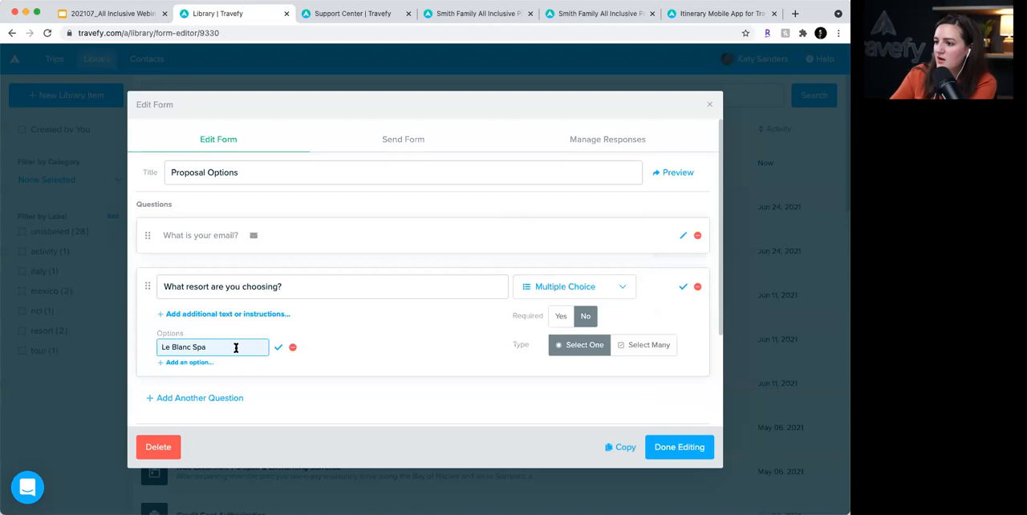
{"action": "left_click", "coordinate": [277, 347]}
{"action": "left_click", "coordinate": [196, 363]}
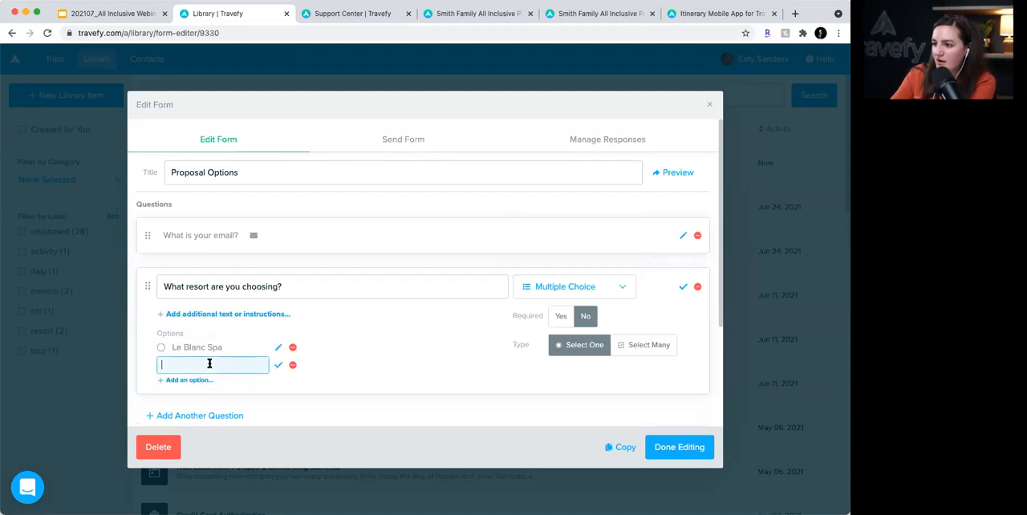
{"action": "type", "text": "Secrets Vine"}
{"action": "left_click", "coordinate": [278, 365]}
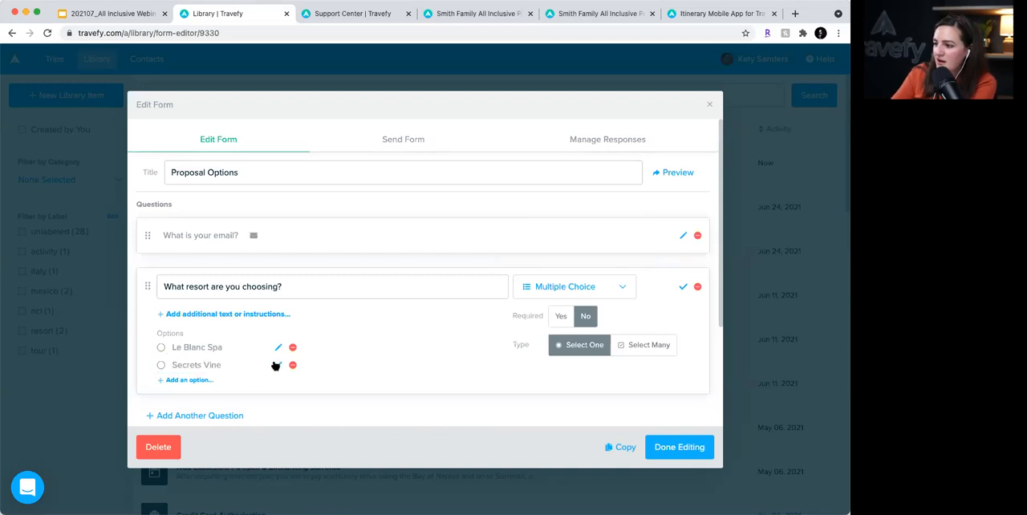
- Make the resort question required, finish editing the form and reopen it from the library
{"action": "left_click", "coordinate": [561, 316]}
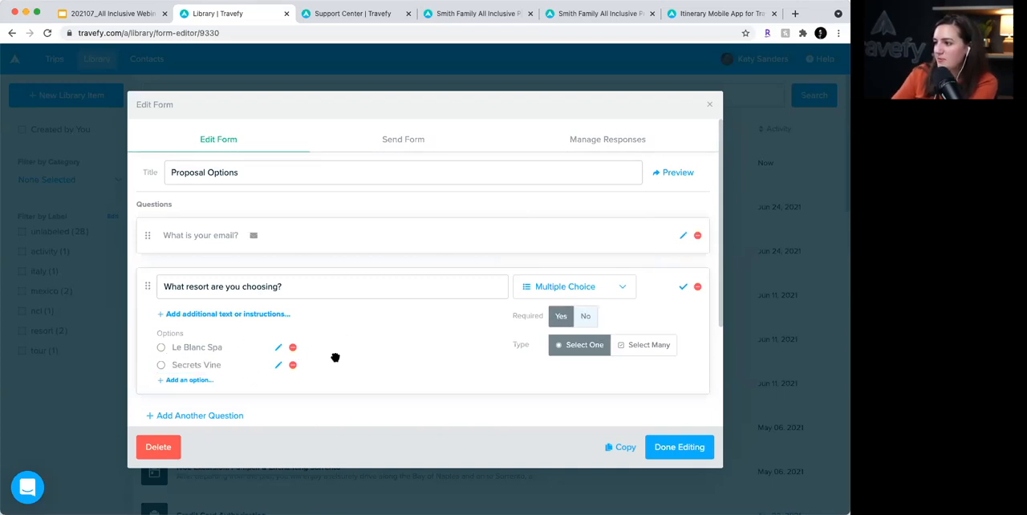
{"action": "scroll", "coordinate": [334, 355], "scroll_direction": "down", "scroll_amount": 2}
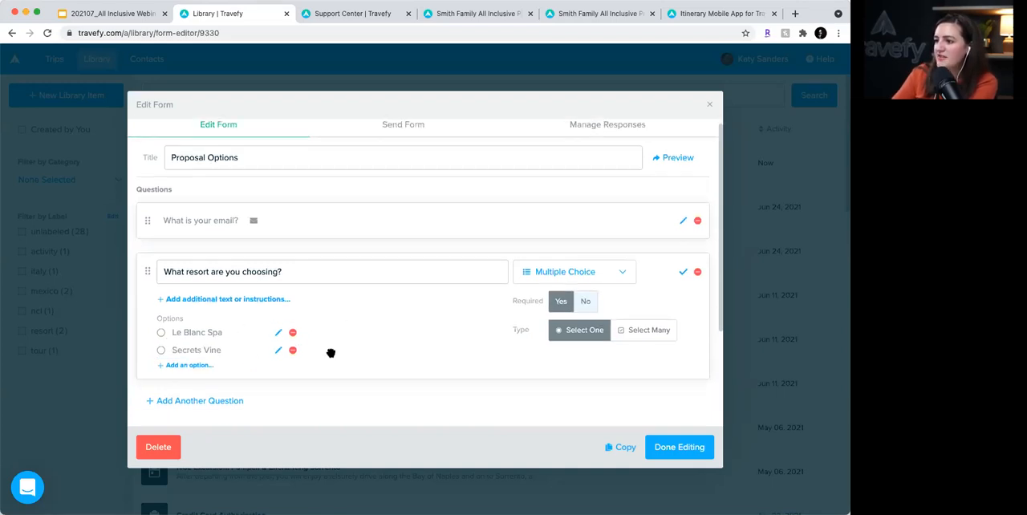
{"action": "left_click", "coordinate": [666, 448]}
{"action": "left_click", "coordinate": [287, 155]}
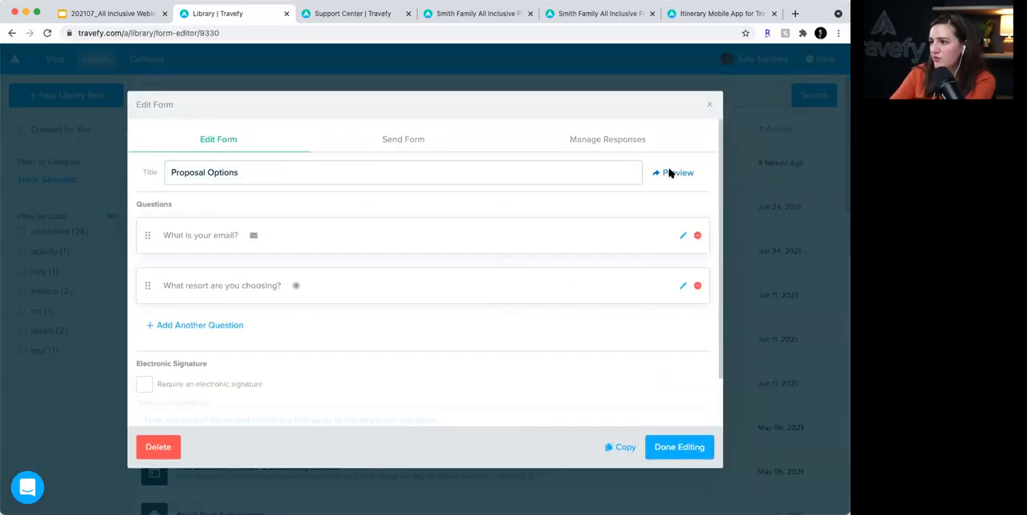
- Preview the form, answer it with a test email and Le Blanc Spa up to the response review, and close the preview
{"action": "left_click", "coordinate": [673, 173]}
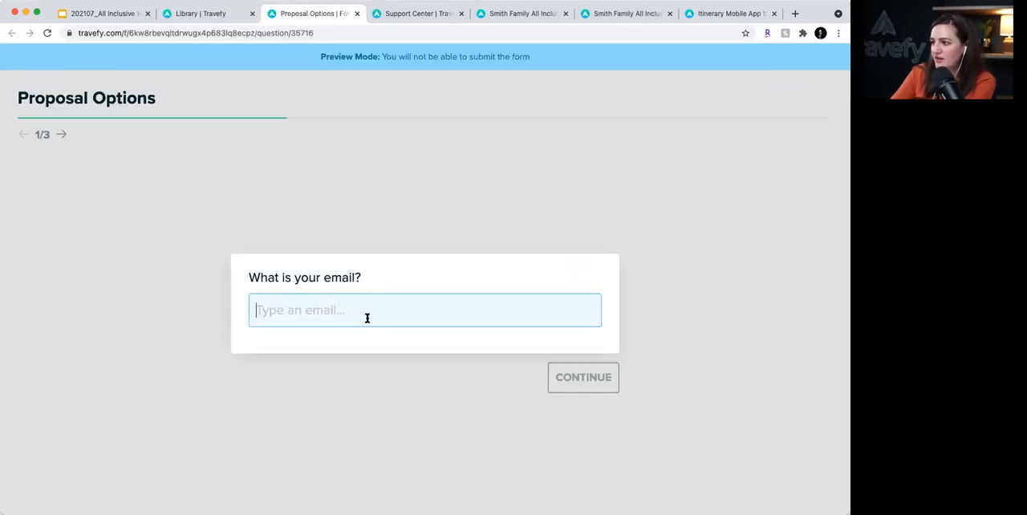
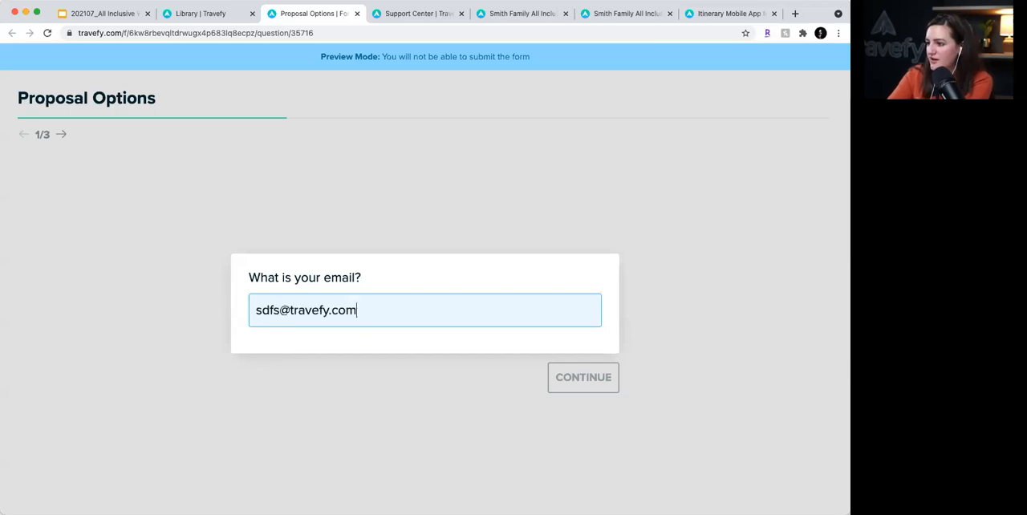
{"action": "key", "text": "Return"}
{"action": "left_click", "coordinate": [321, 309]}
{"action": "left_click", "coordinate": [555, 391]}
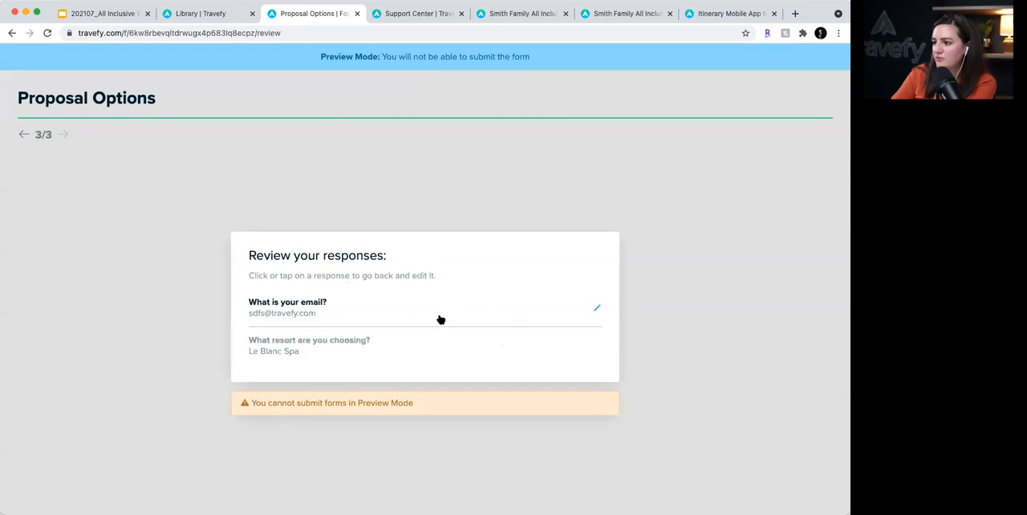
{"action": "left_click", "coordinate": [355, 14]}
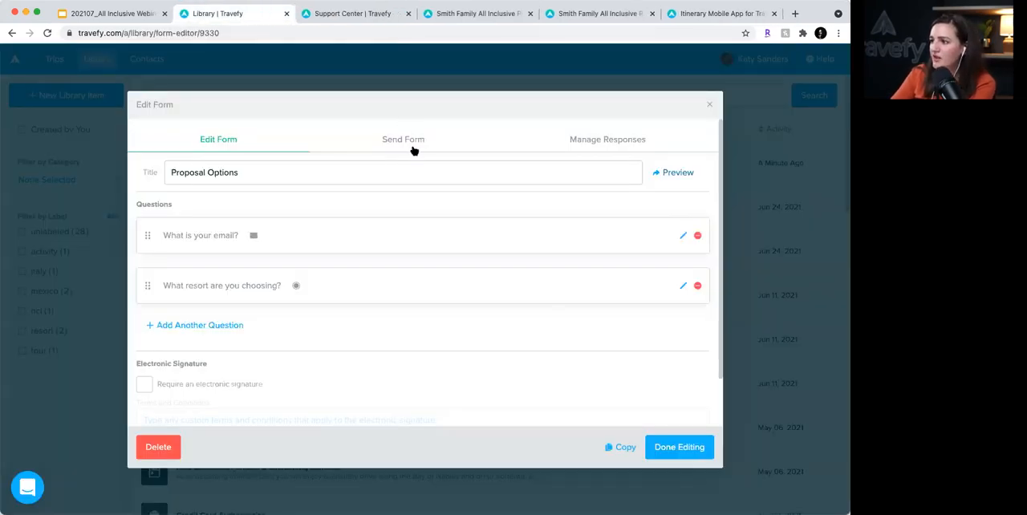
- Copy the share link of the Proposal Options form from its sending options
{"action": "scroll", "coordinate": [414, 144], "scroll_direction": "down", "scroll_amount": 1}
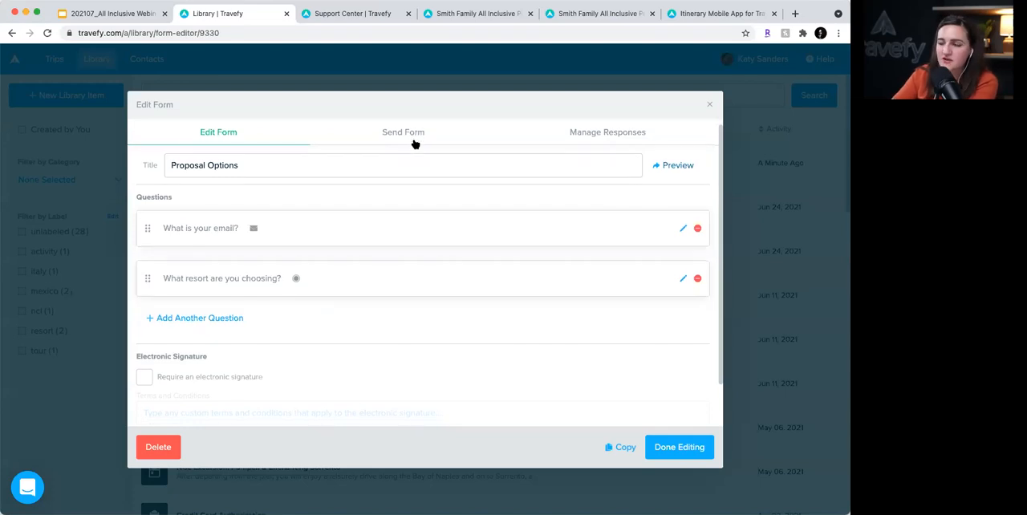
{"action": "left_click", "coordinate": [403, 133]}
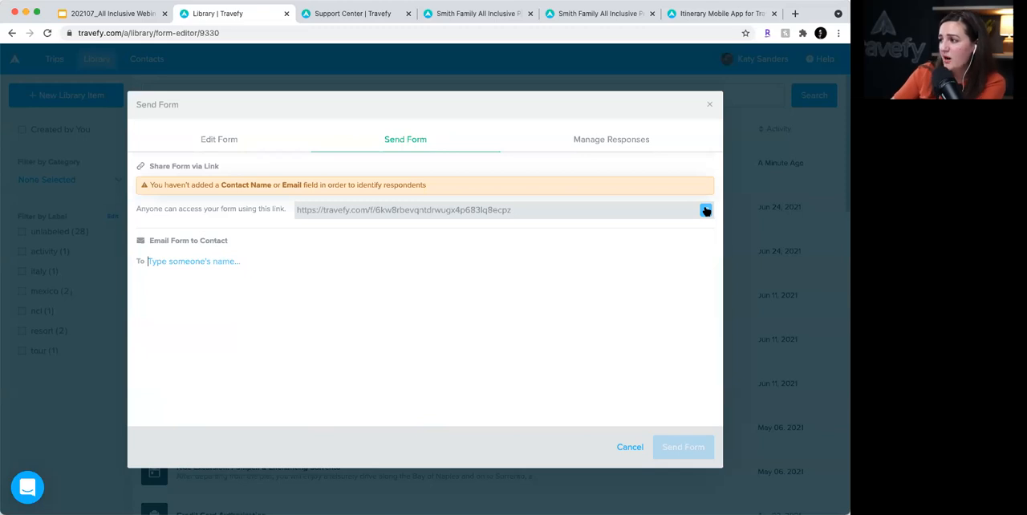
{"action": "left_click", "coordinate": [706, 210]}
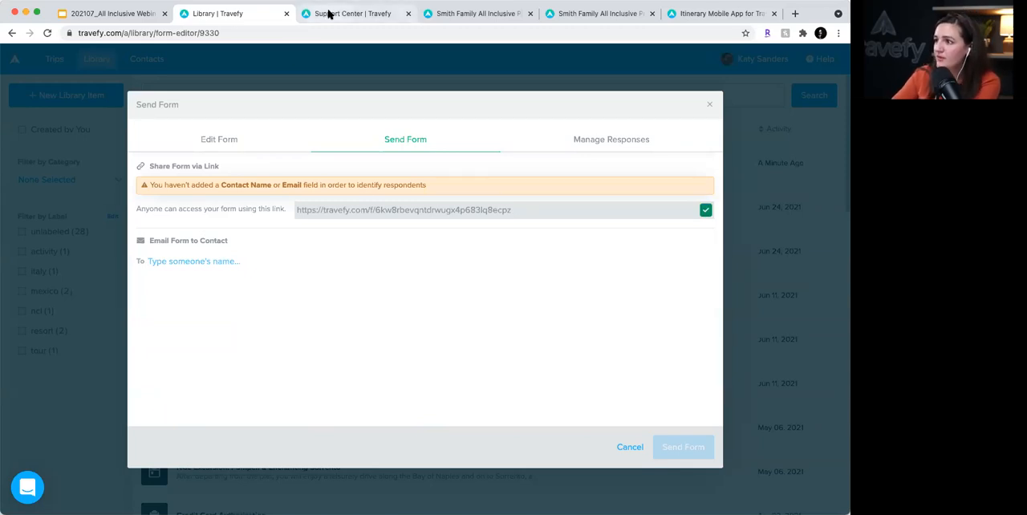
- Close the form, leave the library and open the approved All Inclusive Proposal trip starting Aug 20
{"action": "left_click", "coordinate": [218, 63]}
{"action": "left_click", "coordinate": [54, 59]}
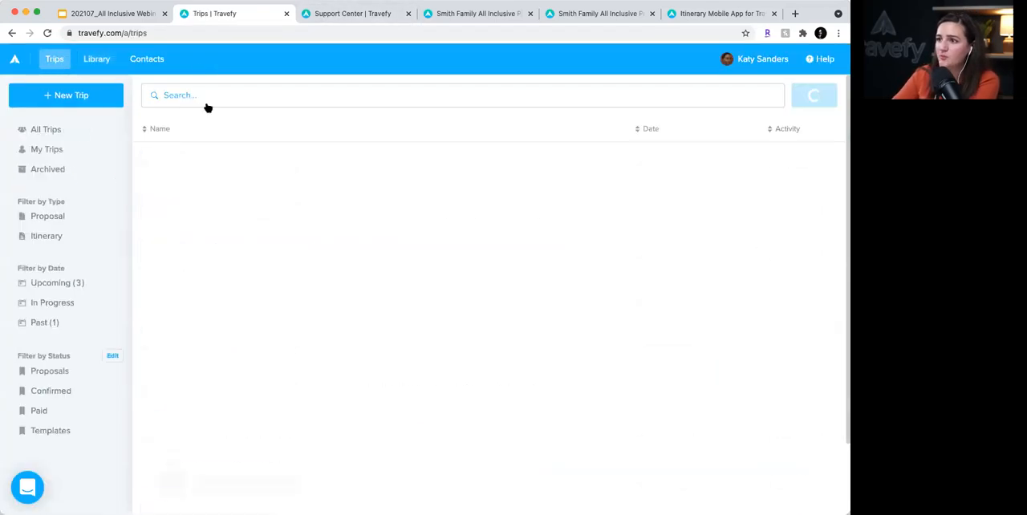
{"action": "left_click", "coordinate": [444, 163]}
{"action": "left_click", "coordinate": [785, 120]}
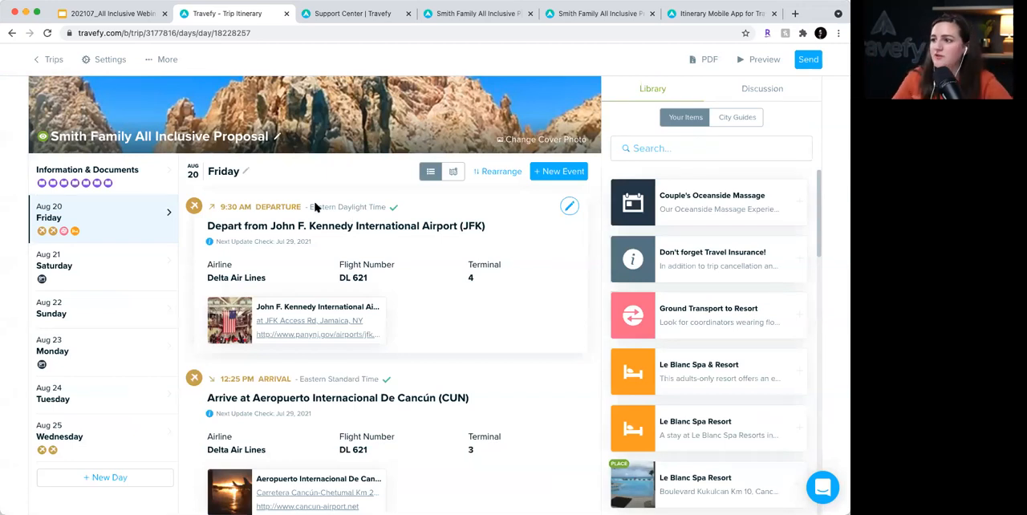
- Add the line "Click here to choose your options" below the existing text in the trip settings description
{"action": "left_click", "coordinate": [112, 59]}
{"action": "scroll", "coordinate": [222, 219], "scroll_direction": "down", "scroll_amount": 2}
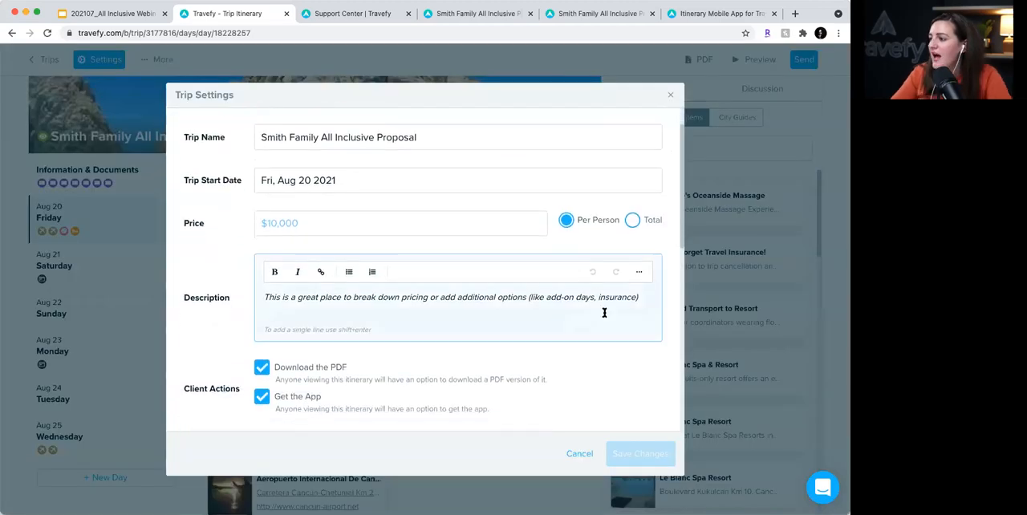
{"action": "left_click", "coordinate": [643, 297]}
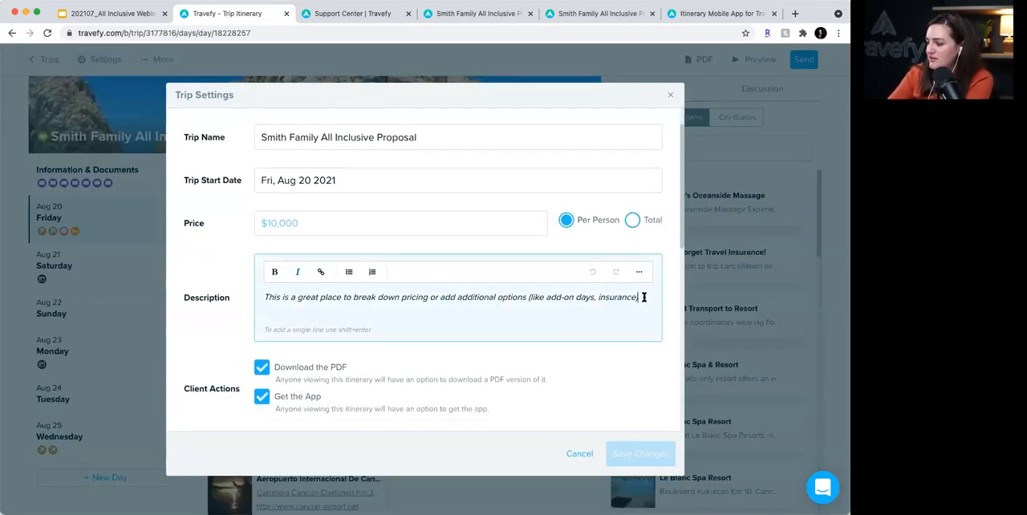
{"action": "key", "text": "Return"}
{"action": "key", "text": "Return"}
{"action": "key", "text": "BackSpace"}
{"action": "type", "text": "Click here to sh"}
{"action": "key", "text": "BackSpace"}
{"action": "key", "text": "BackSpace"}
{"action": "type", "text": "choose your options"}
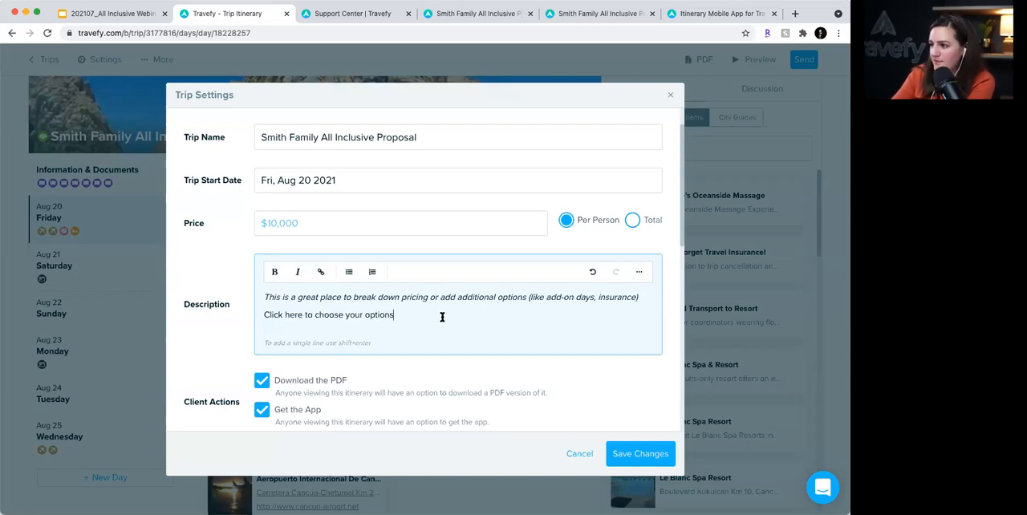
- Link the "Click here to choose your options" line to the copied form address and save the trip settings
{"action": "left_click_drag", "start_coordinate": [443, 316], "coordinate": [218, 311]}
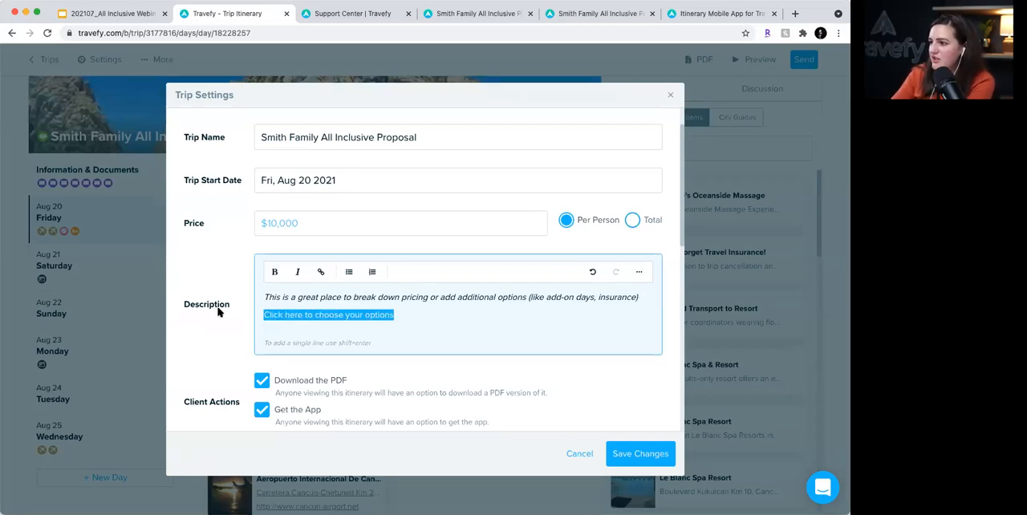
{"action": "left_click", "coordinate": [321, 271]}
{"action": "key", "text": "super+v"}
{"action": "left_click", "coordinate": [450, 389]}
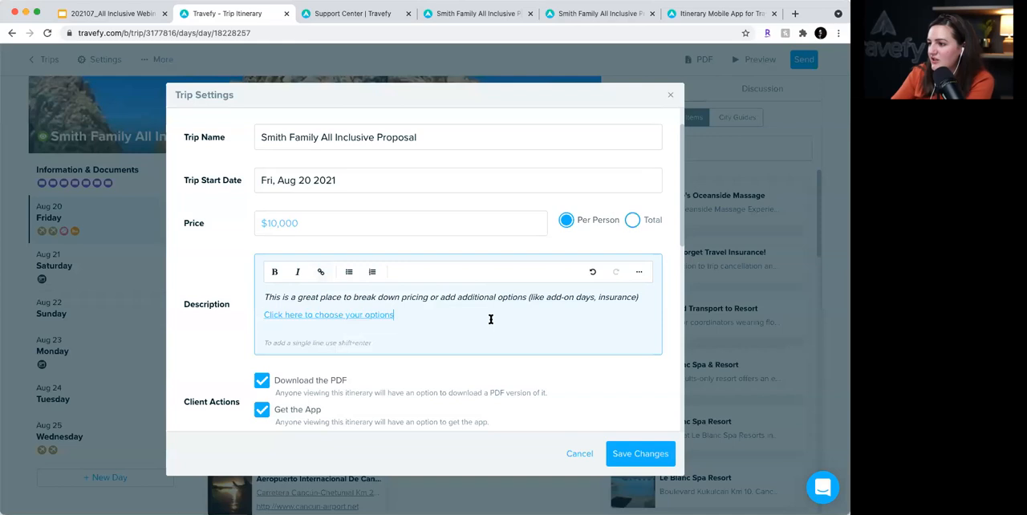
{"action": "left_click", "coordinate": [666, 463]}
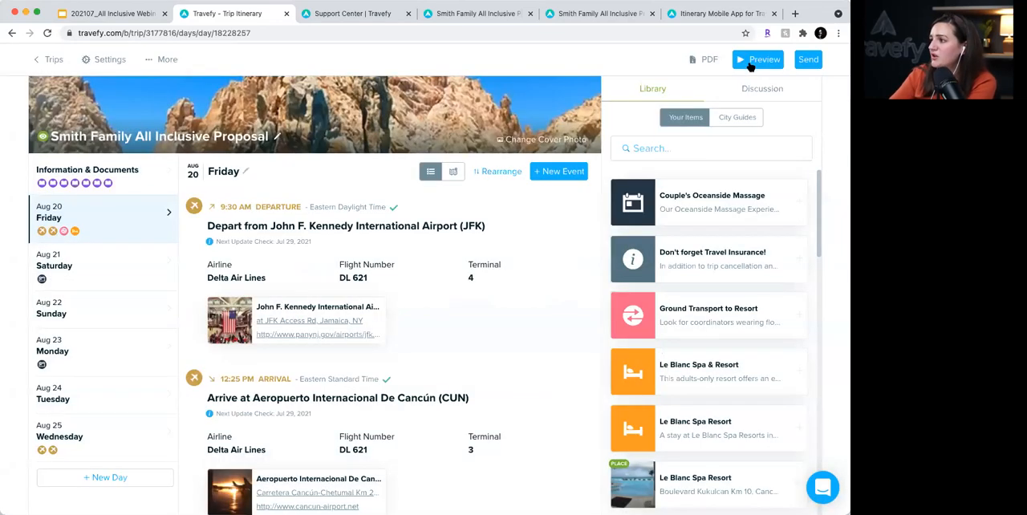
- Preview the trip, test that the "Click here to choose your options" link opens the form, and return to the trip editor
{"action": "left_click", "coordinate": [750, 64]}
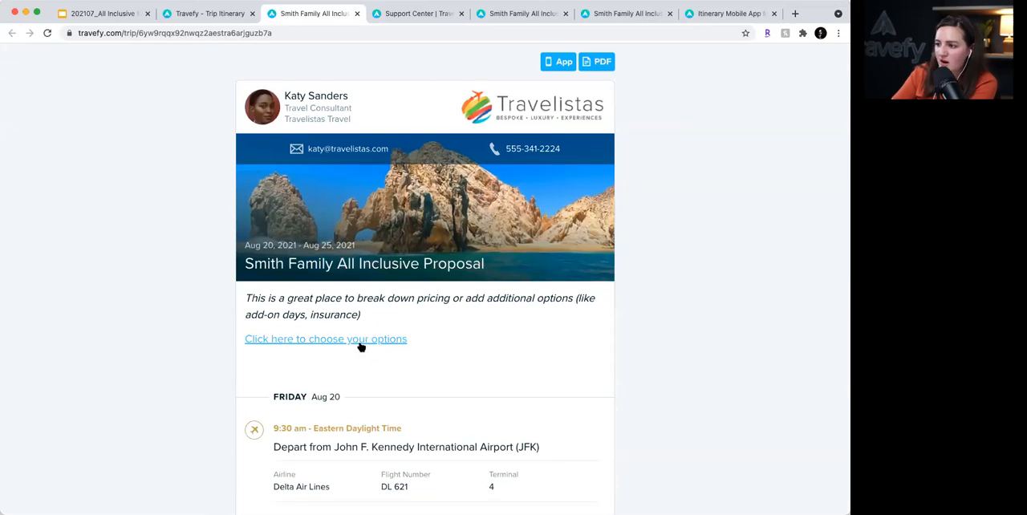
{"action": "left_click", "coordinate": [360, 343]}
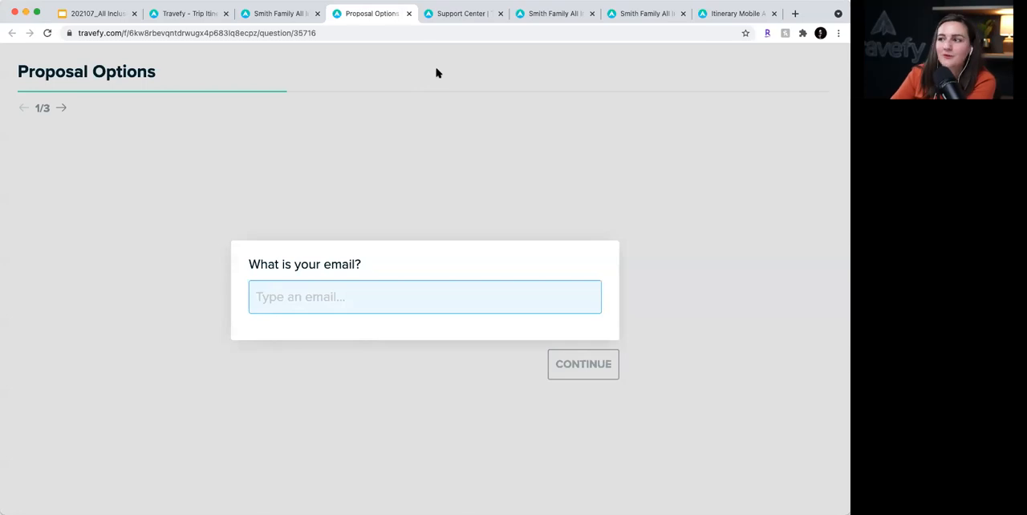
{"action": "left_click", "coordinate": [407, 15]}
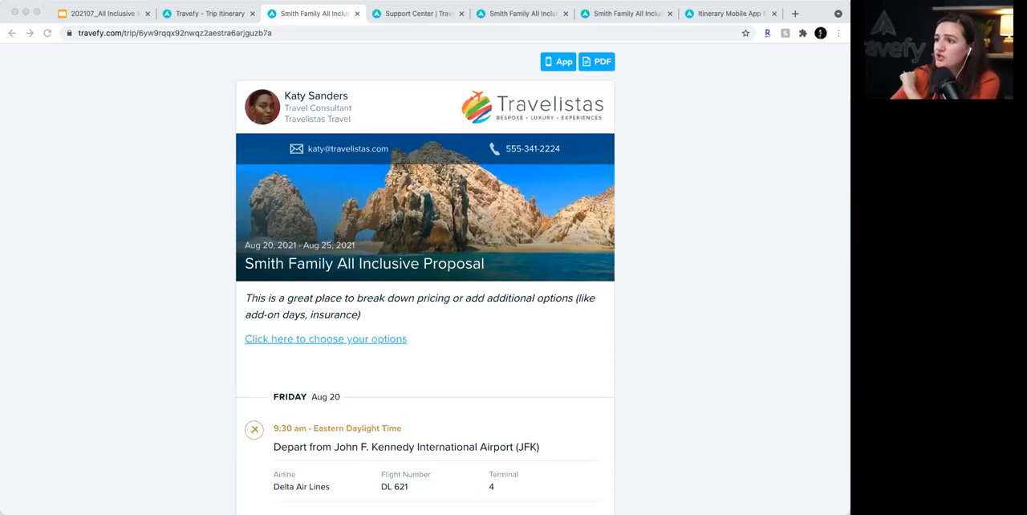
{"action": "left_click", "coordinate": [206, 14]}
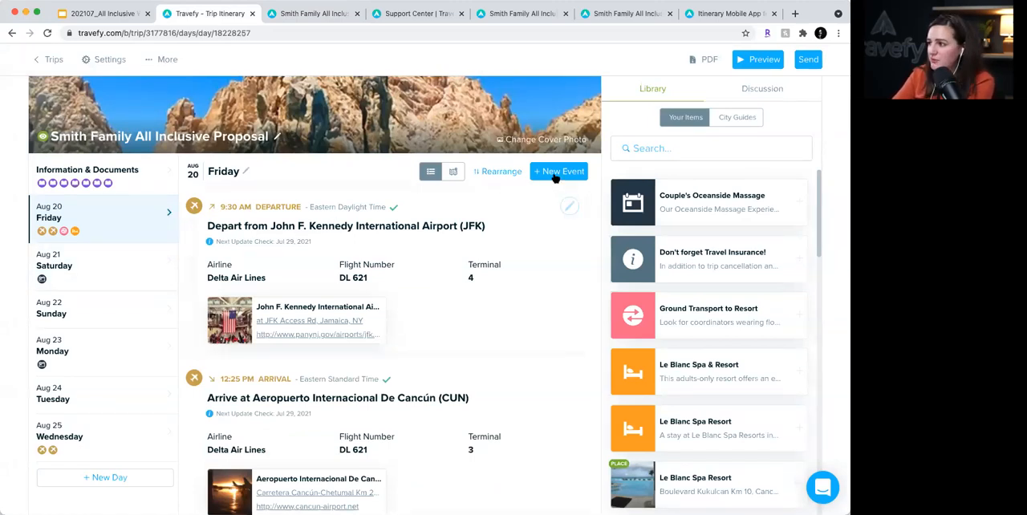
- Start a new Info event on Tuesday, Aug 24, set its sub-category to City Guide and close it without content
{"action": "left_click", "coordinate": [101, 389]}
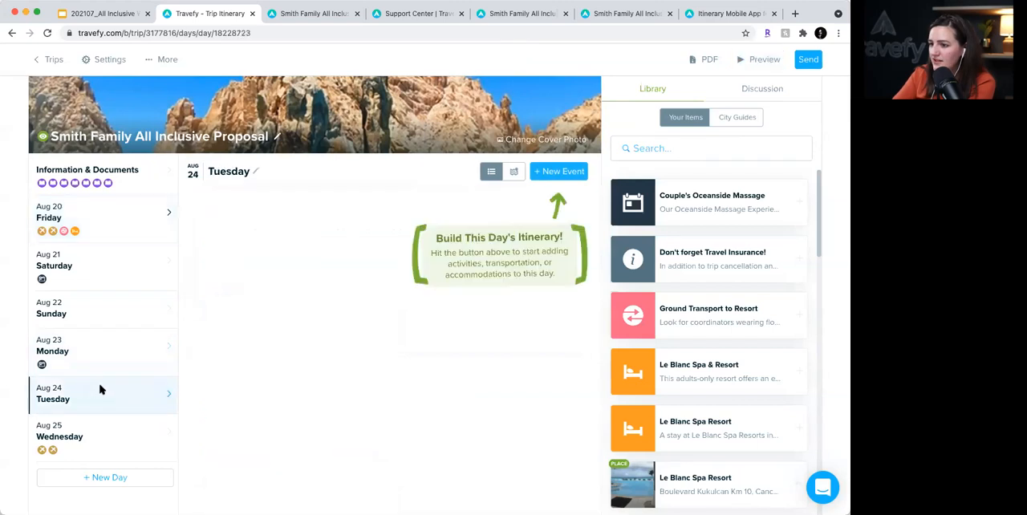
{"action": "left_click", "coordinate": [576, 172]}
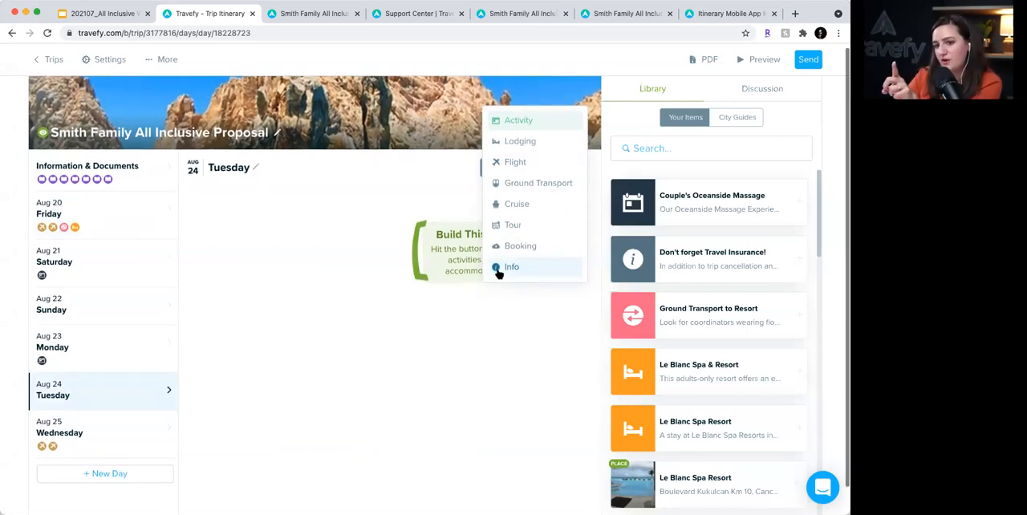
{"action": "left_click", "coordinate": [497, 271]}
{"action": "scroll", "coordinate": [499, 271], "scroll_direction": "down", "scroll_amount": 1}
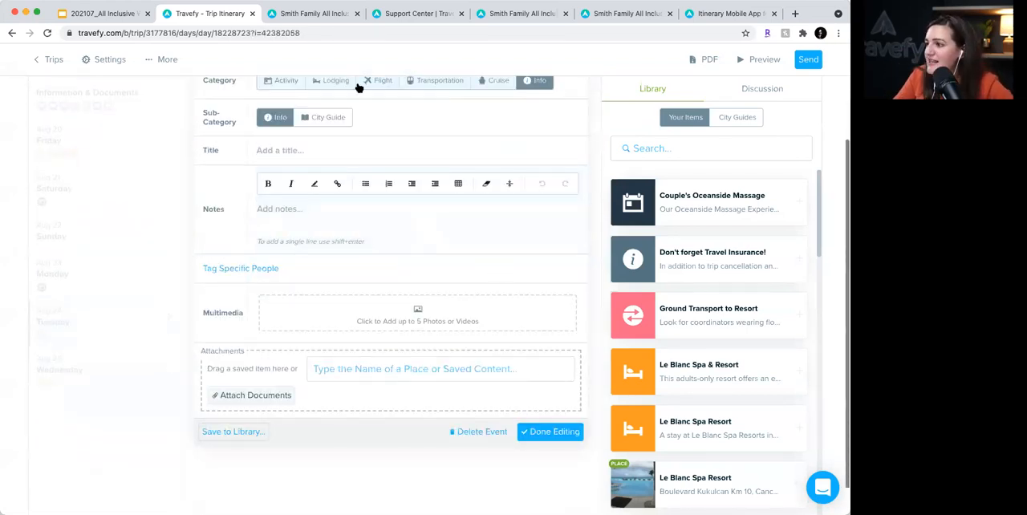
{"action": "left_click", "coordinate": [328, 119]}
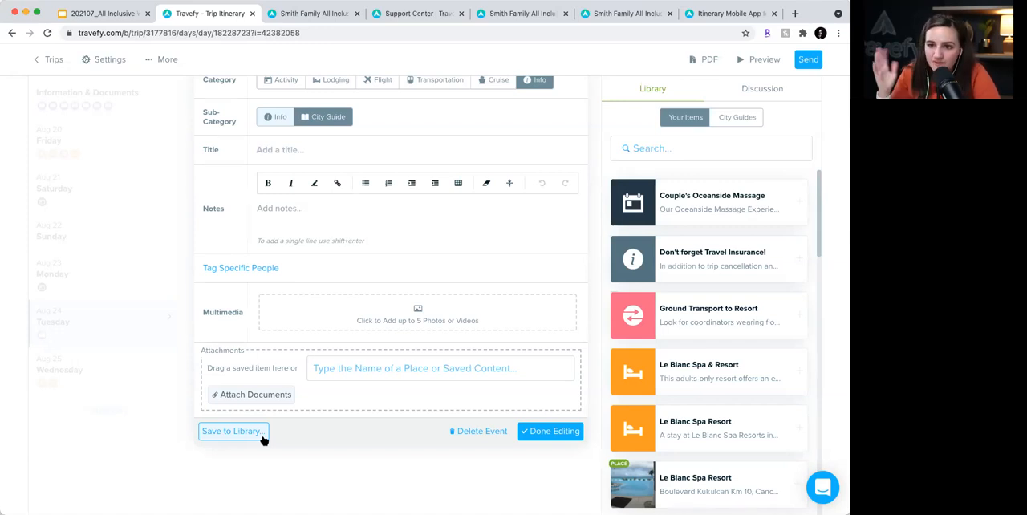
{"action": "left_click", "coordinate": [548, 431]}
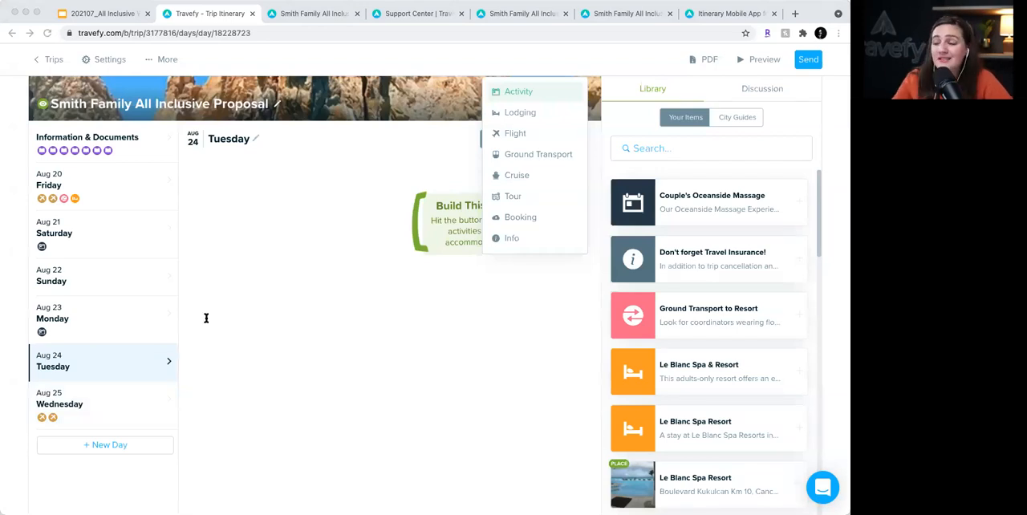
- Leave the trip editor for the trips list and open the Support Center from Help
{"action": "left_click", "coordinate": [47, 61]}
{"action": "left_click", "coordinate": [47, 62]}
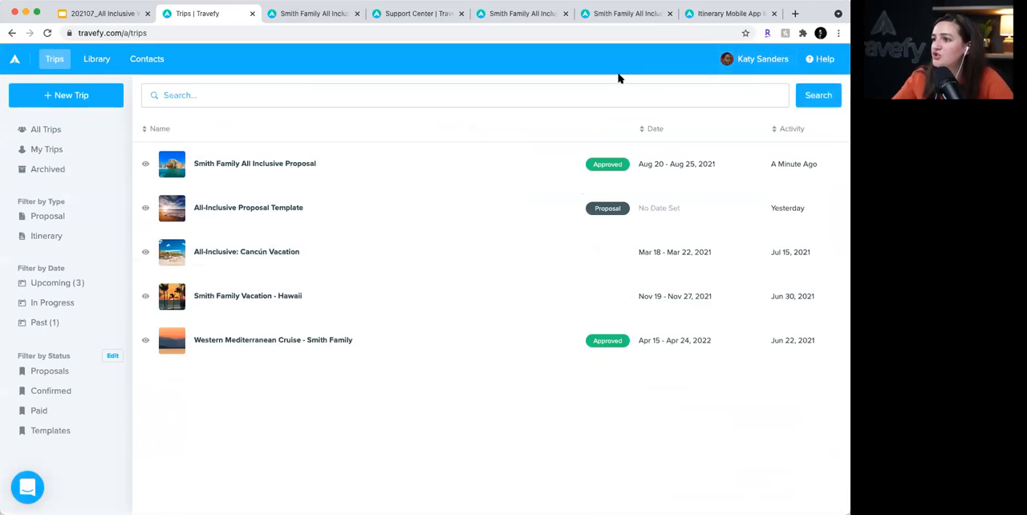
{"action": "left_click", "coordinate": [827, 61]}
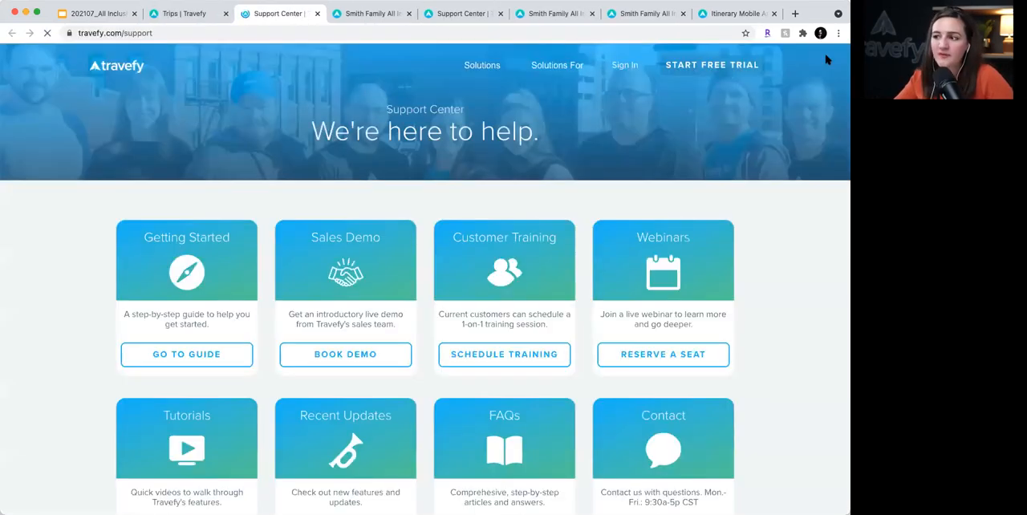
{"action": "scroll", "coordinate": [436, 286], "scroll_direction": "down", "scroll_amount": 1}
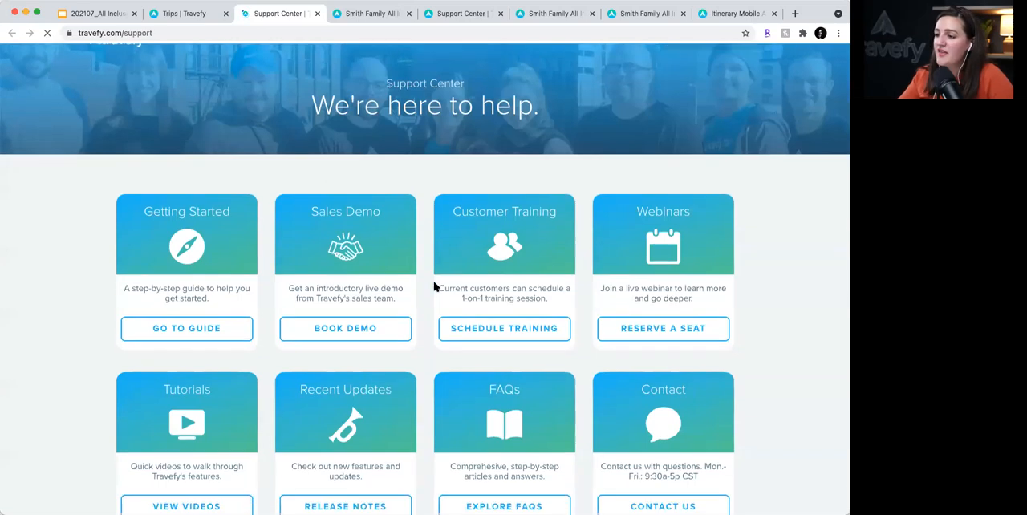
- Look through the Getting Started guide down to the Forms tutorial, and return to the Support Center
{"action": "left_click", "coordinate": [215, 307]}
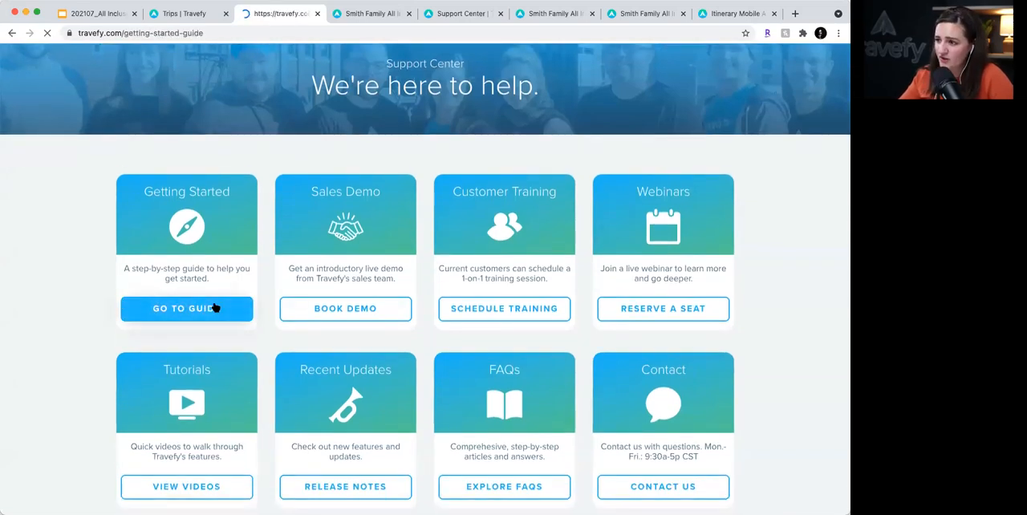
{"action": "scroll", "coordinate": [554, 318], "scroll_direction": "down", "scroll_amount": 5}
{"action": "scroll", "coordinate": [554, 318], "scroll_direction": "down", "scroll_amount": 20}
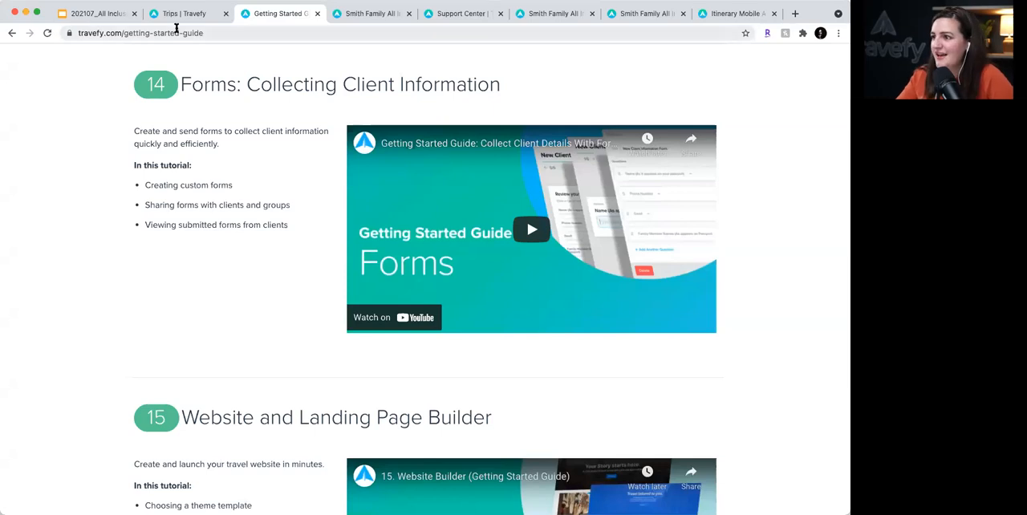
{"action": "left_click", "coordinate": [12, 33]}
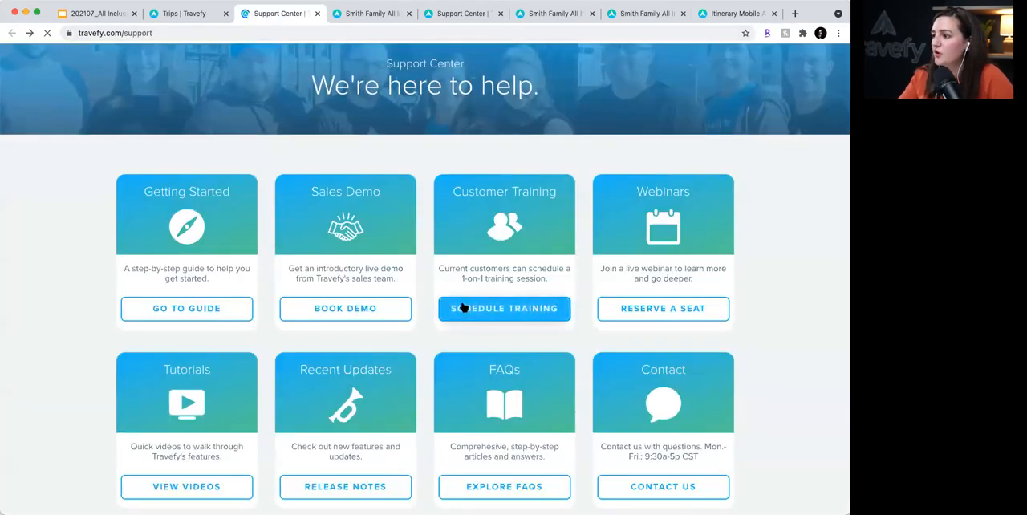
- Open the Travefy YouTube page from the Support Center's video tutorials and browse the uploaded videos
{"action": "scroll", "coordinate": [460, 313], "scroll_direction": "down", "scroll_amount": 10}
{"action": "scroll", "coordinate": [461, 317], "scroll_direction": "down", "scroll_amount": 5}
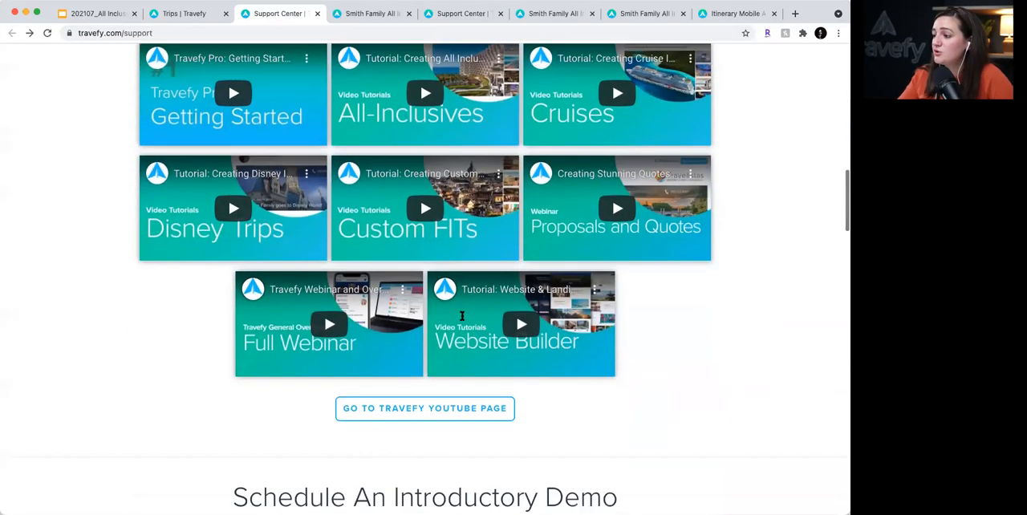
{"action": "left_click", "coordinate": [467, 386]}
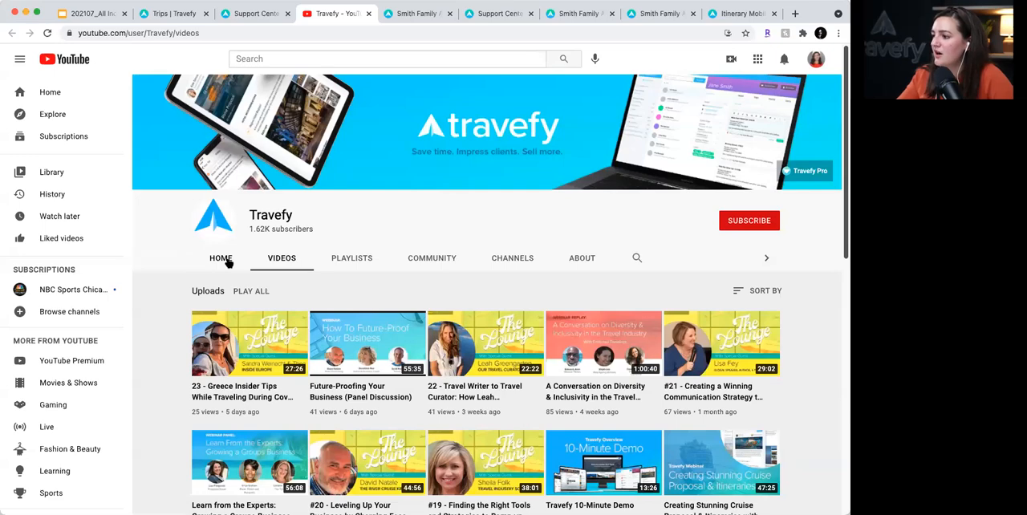
{"action": "scroll", "coordinate": [395, 287], "scroll_direction": "down", "scroll_amount": 5}
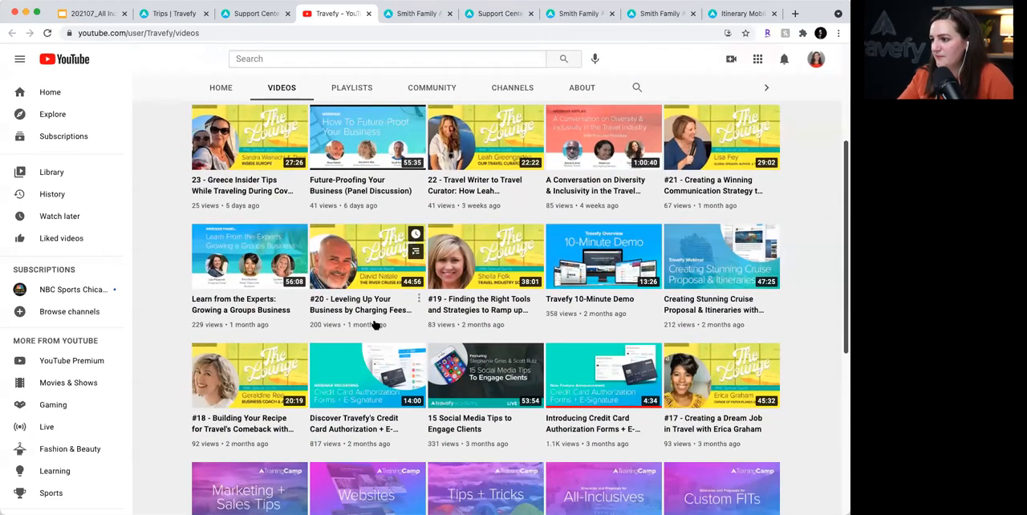
{"action": "scroll", "coordinate": [375, 324], "scroll_direction": "down", "scroll_amount": 3}
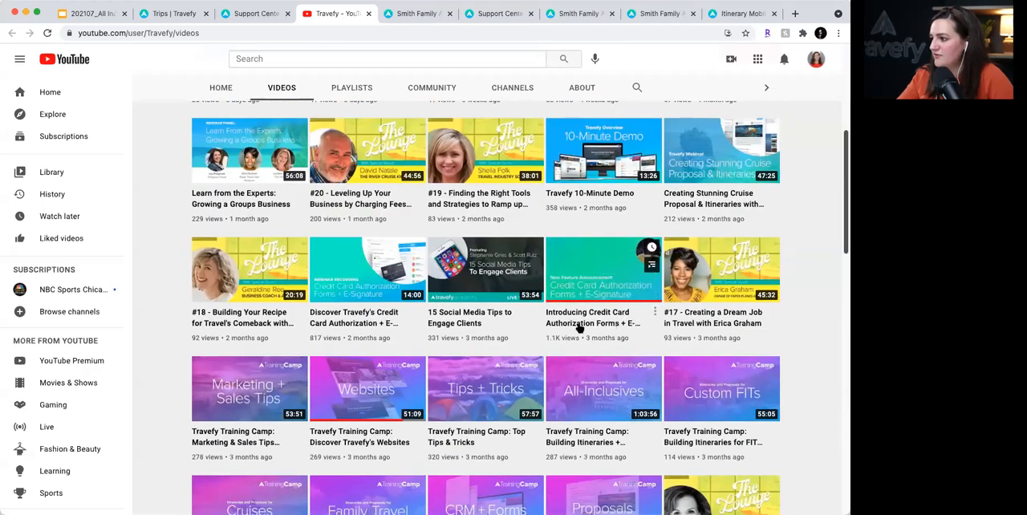
{"action": "scroll", "coordinate": [400, 328], "scroll_direction": "up", "scroll_amount": 5}
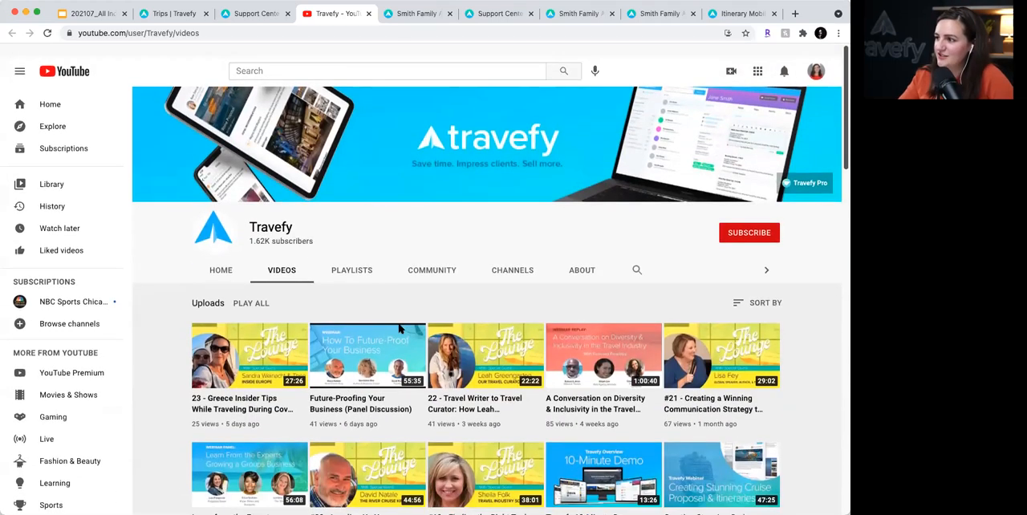
- Go back from YouTube to the Support Center and show its overview of help resources
{"action": "left_click", "coordinate": [262, 16]}
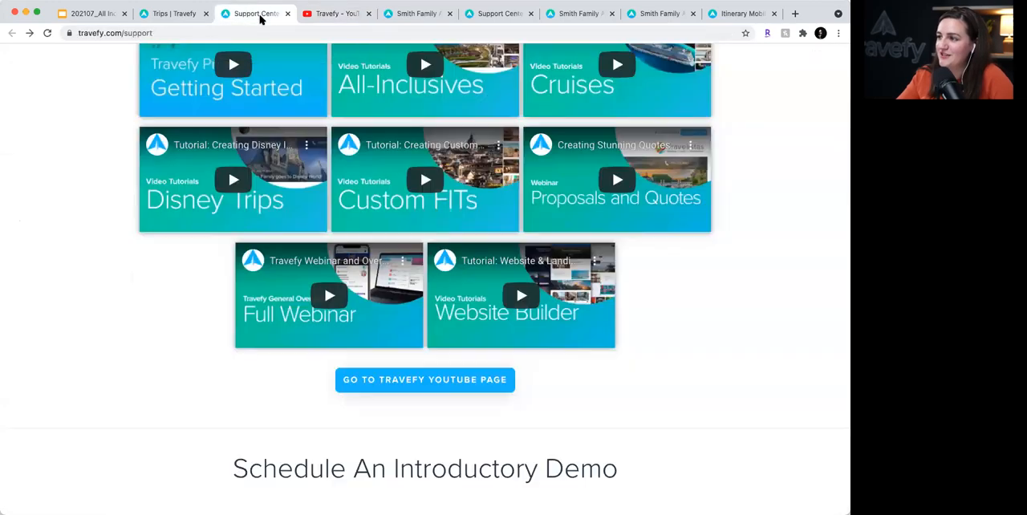
{"action": "scroll", "coordinate": [271, 88], "scroll_direction": "up", "scroll_amount": 5}
{"action": "scroll", "coordinate": [273, 105], "scroll_direction": "up", "scroll_amount": 5}
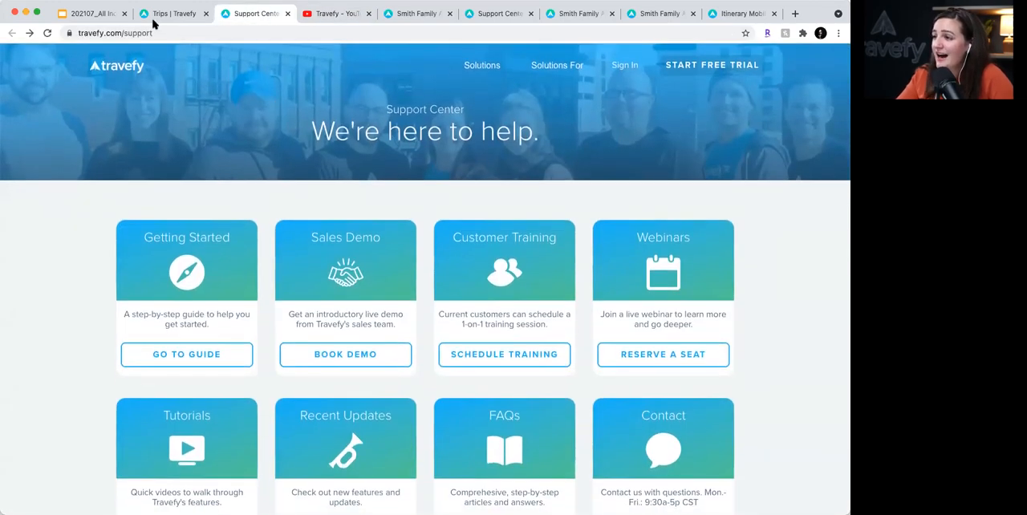